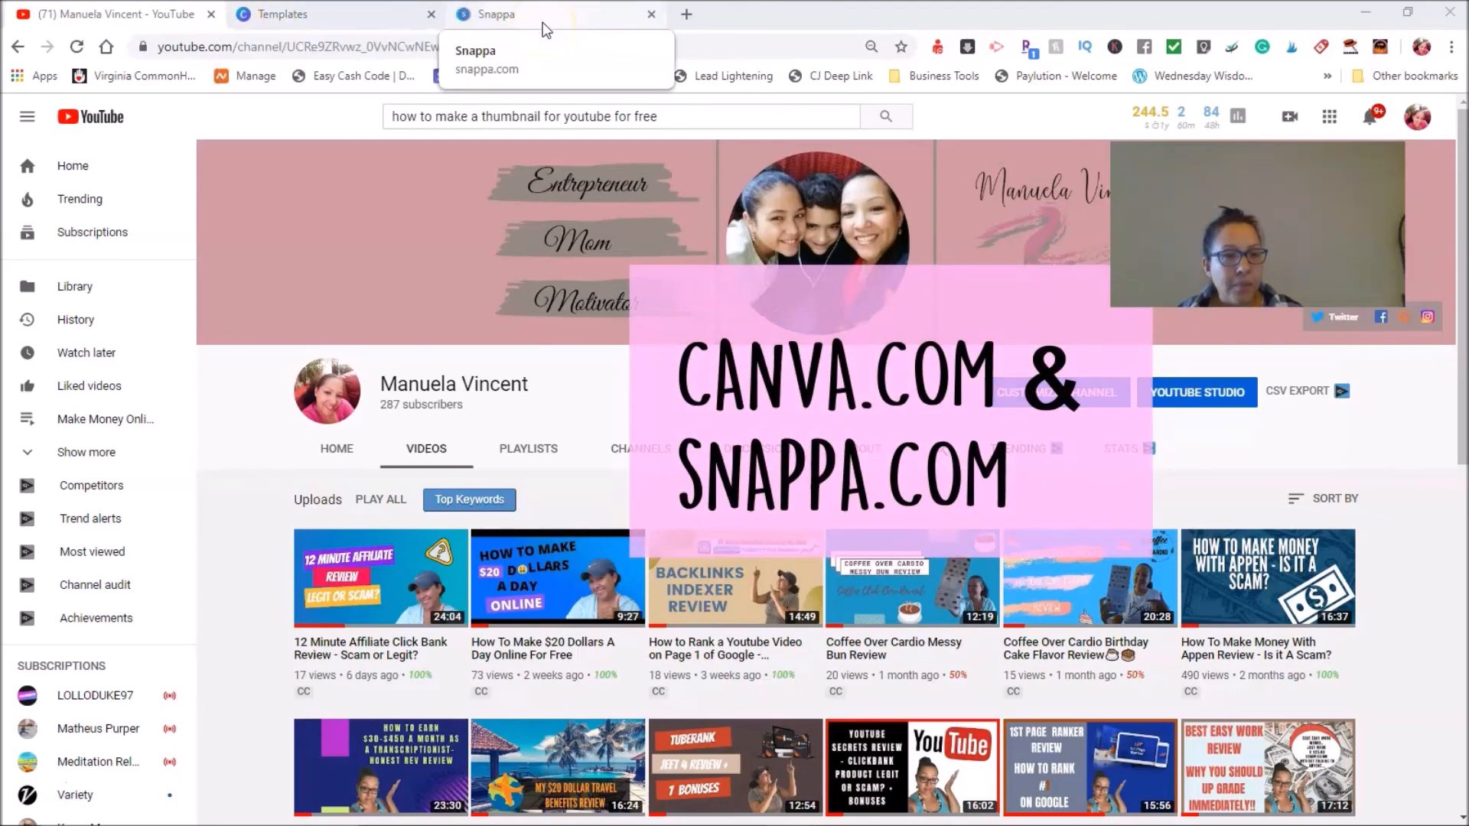
Switch to Canva's templates page, search for "youtube" and open the YouTube Thumbnails category.
left_click(346, 18)
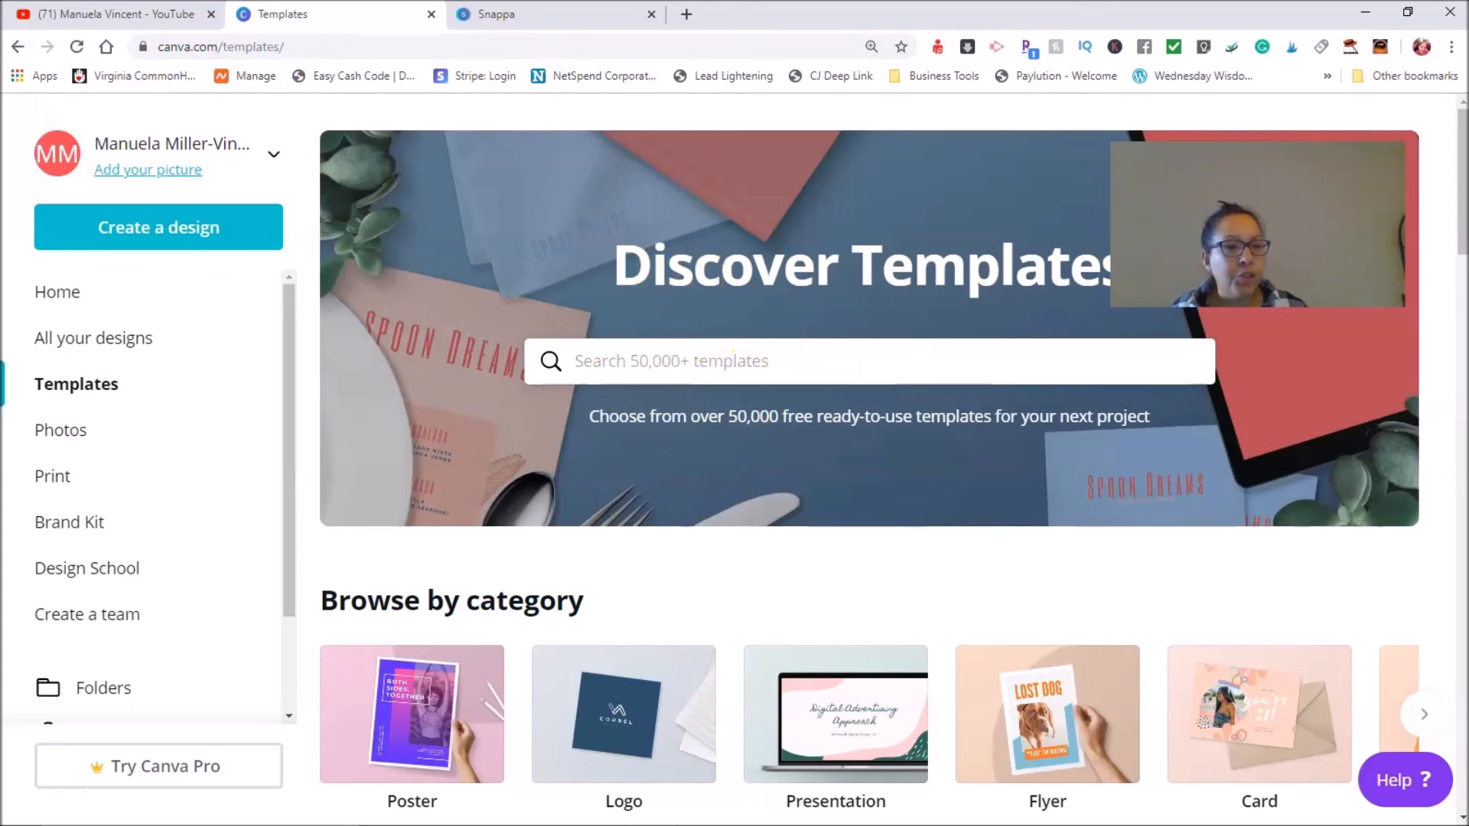
left_click_drag(1257, 225, 1297, 486)
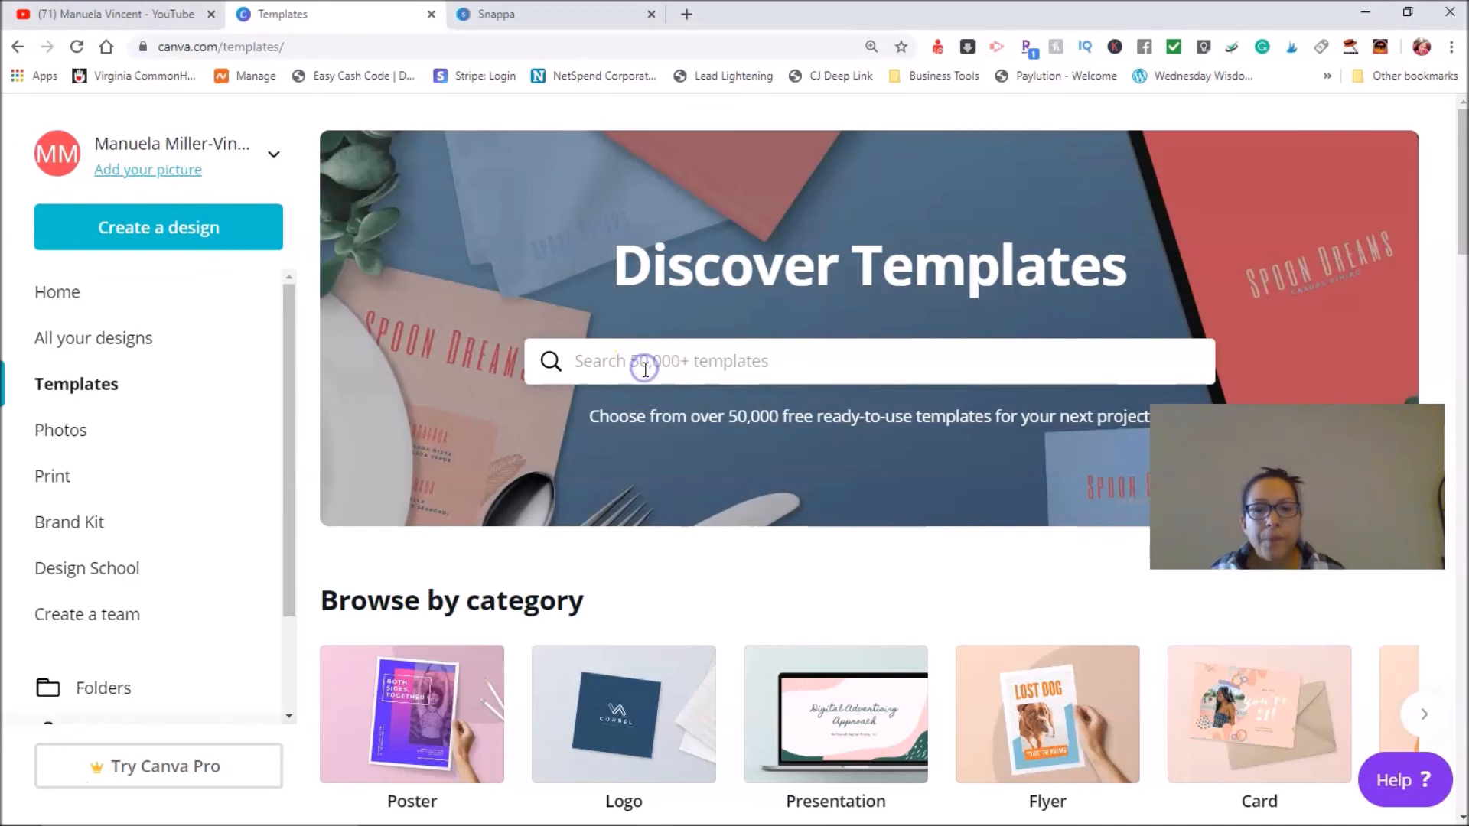
left_click(614, 360)
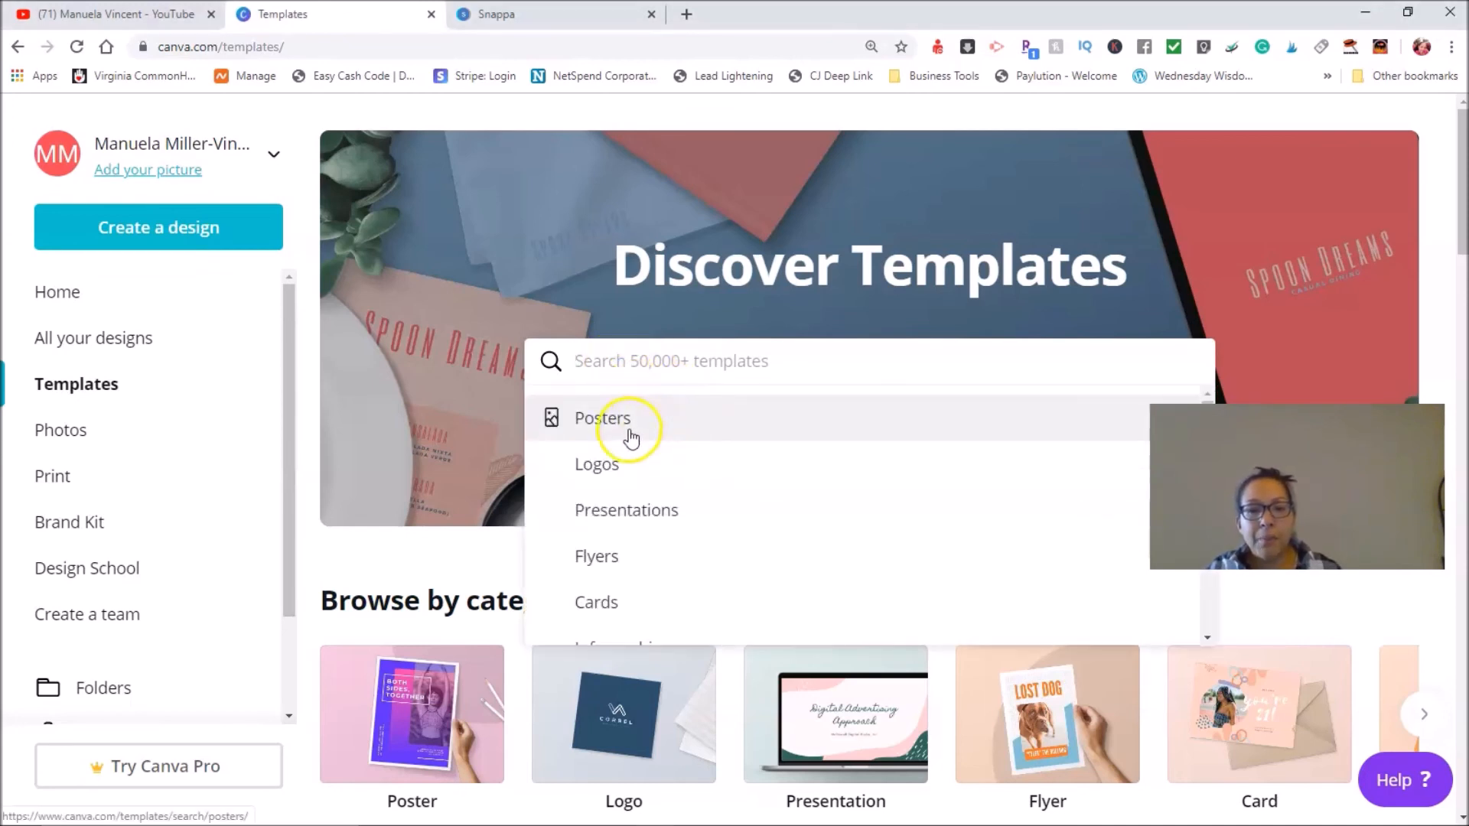
type("youtube")
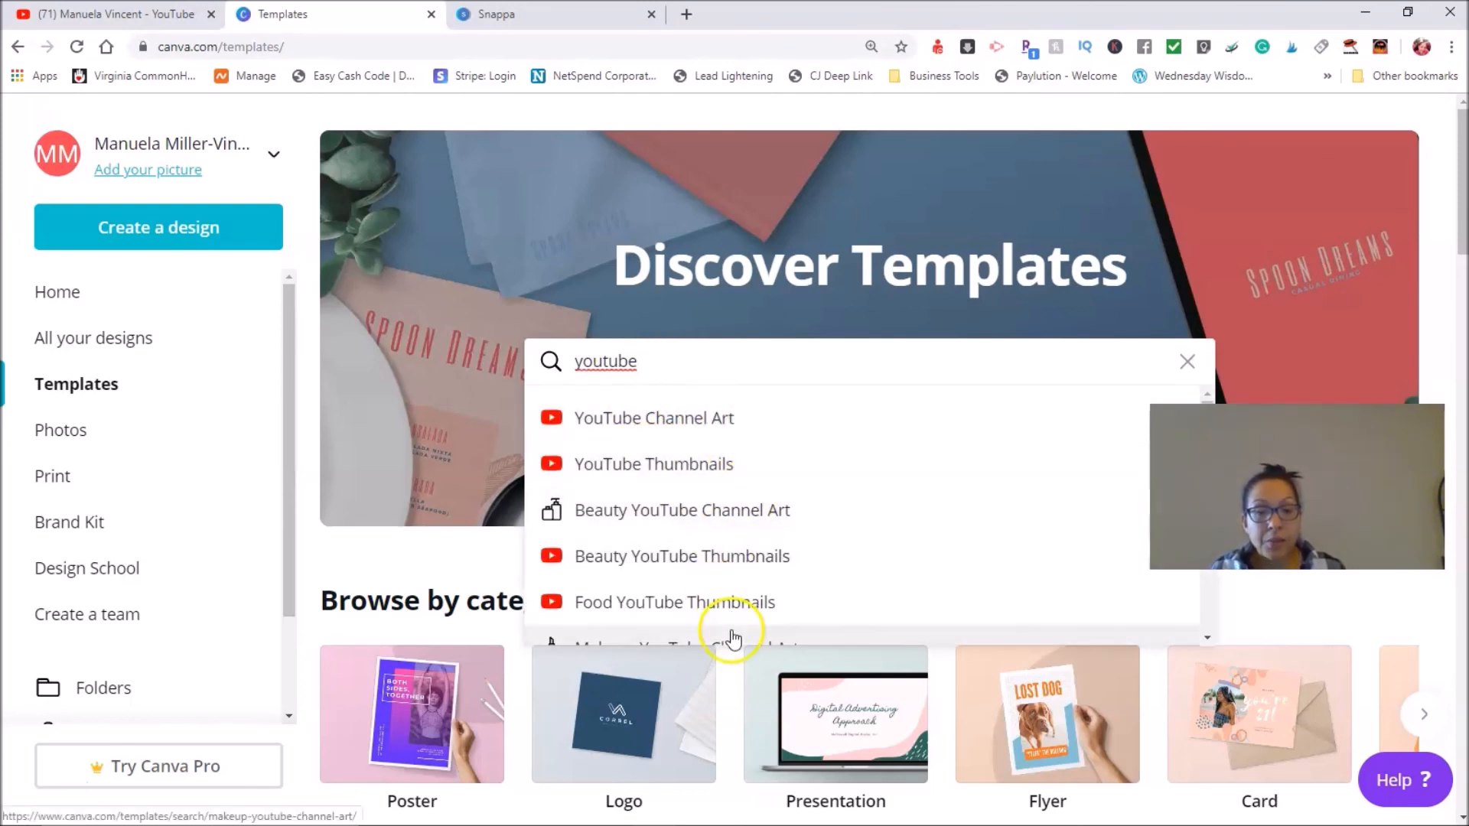
left_click(697, 469)
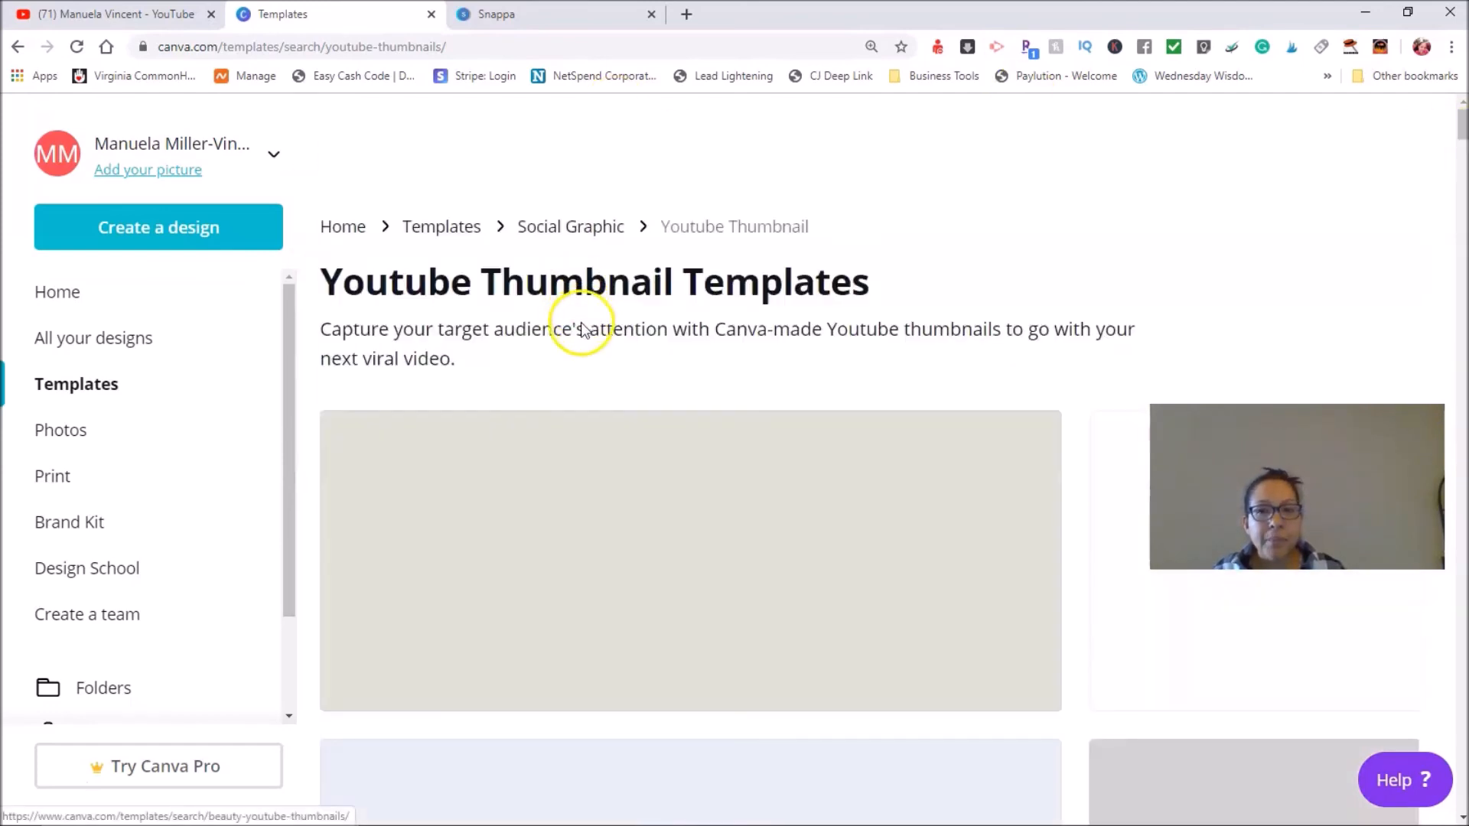
left_click(1130, 219)
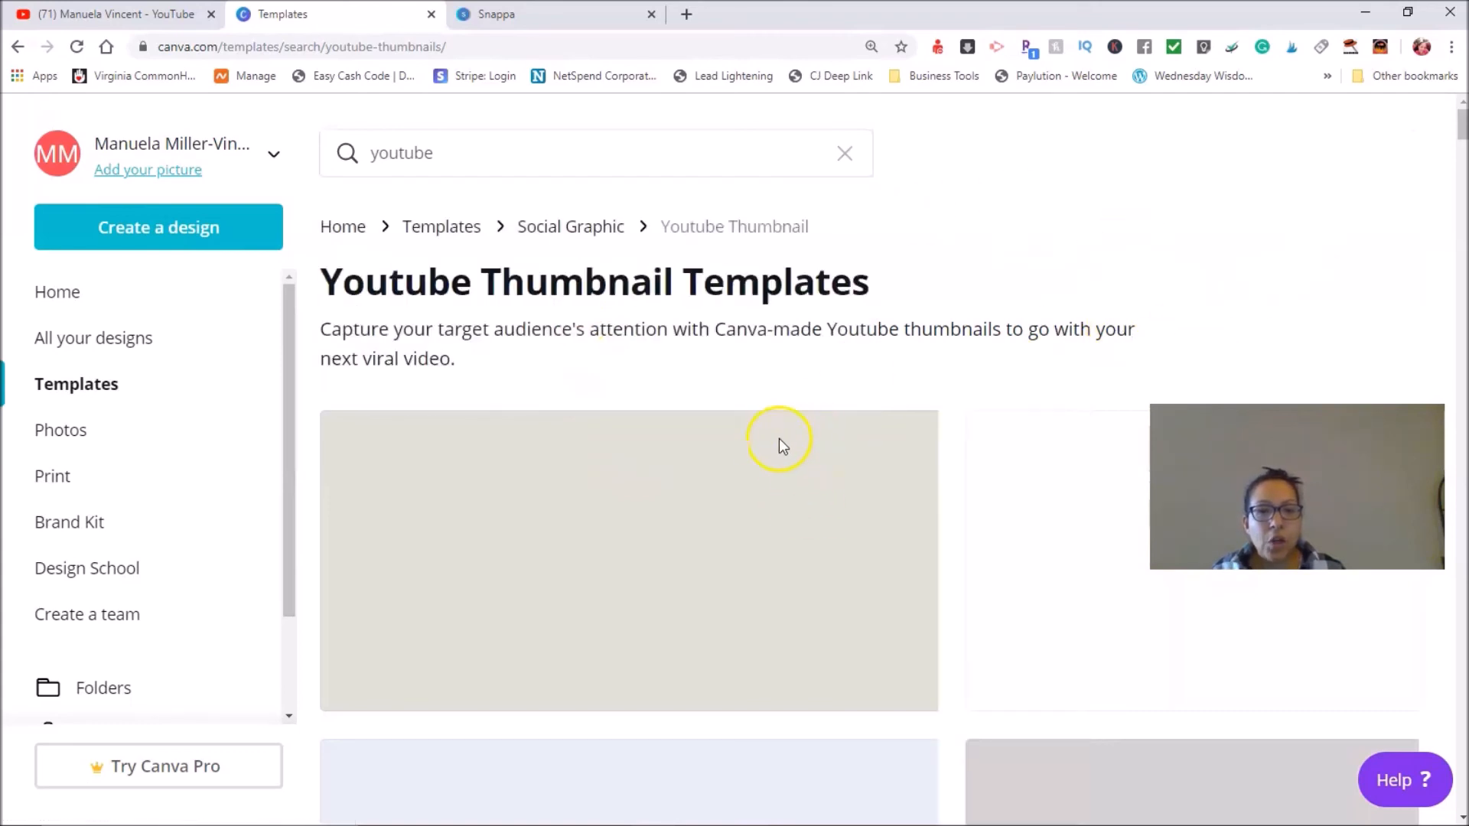
Start a design from the Blue Dynamic Fitness Youtube Thumbnail template, the one reading "How to stay healthy this summer".
scroll(756, 482, "down", 8)
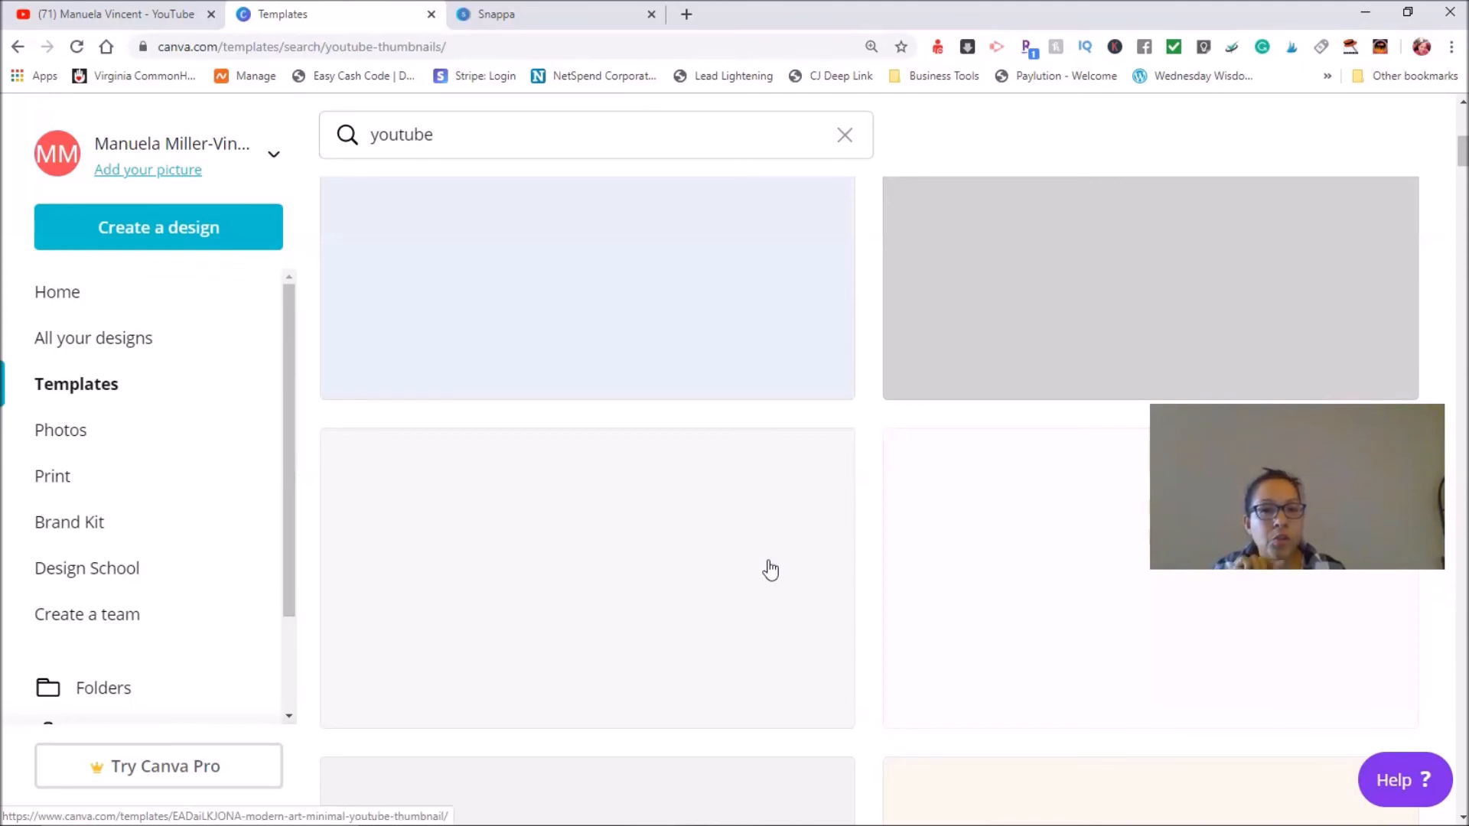
mouse_move(771, 570)
left_click(890, 608)
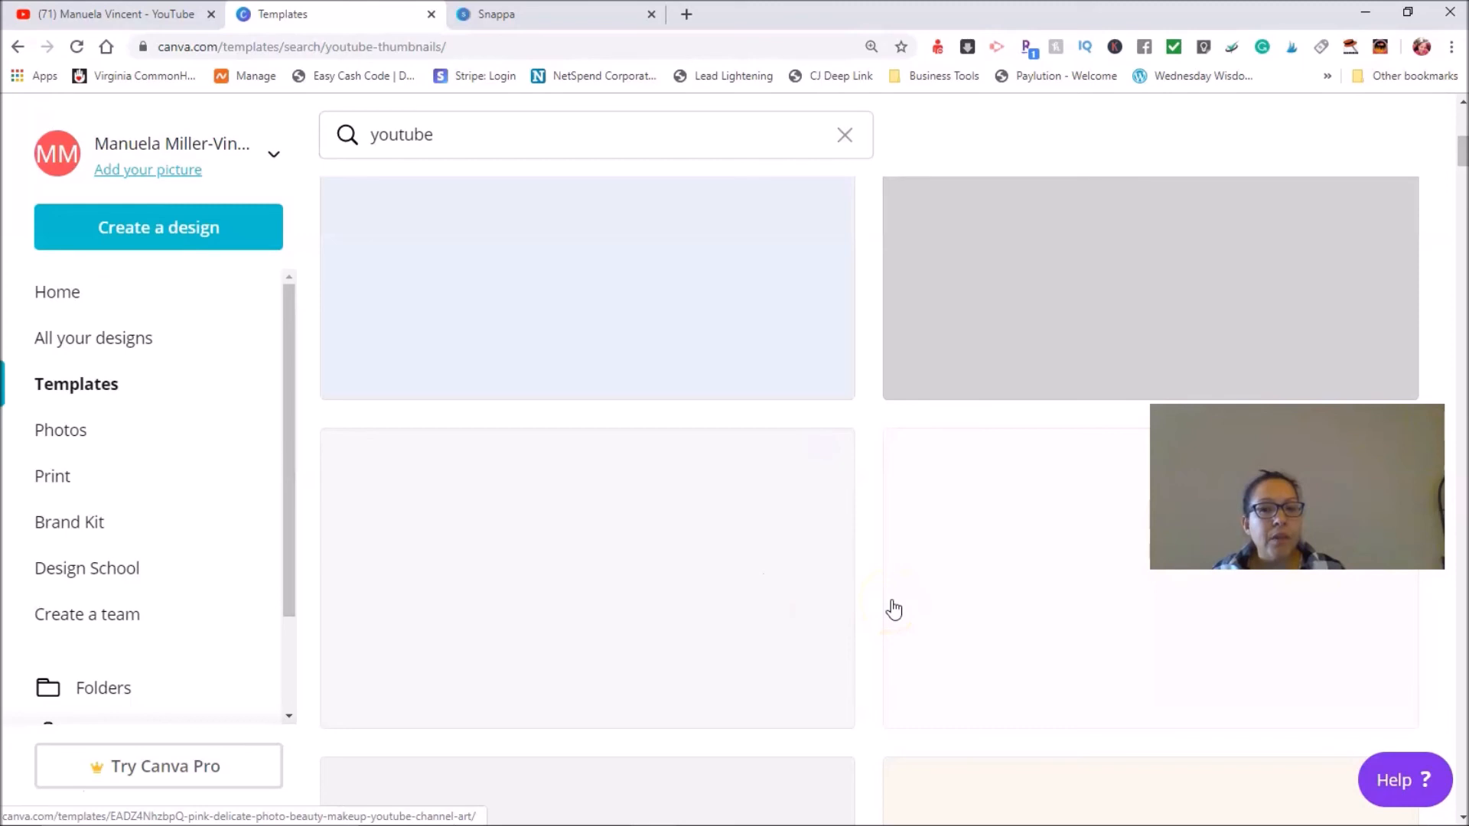
left_click(856, 597)
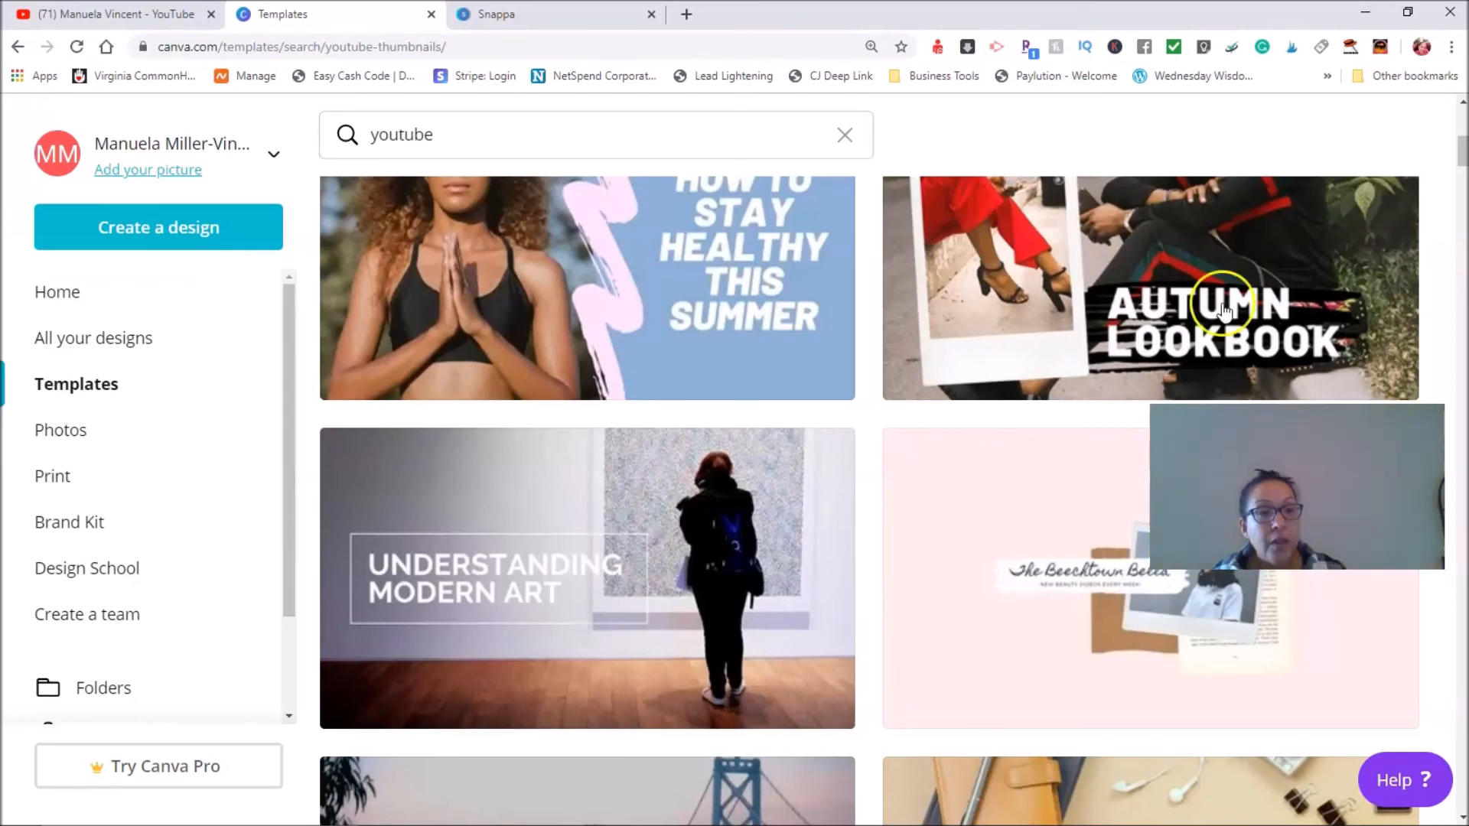
left_click_drag(1462, 153, 1460, 144)
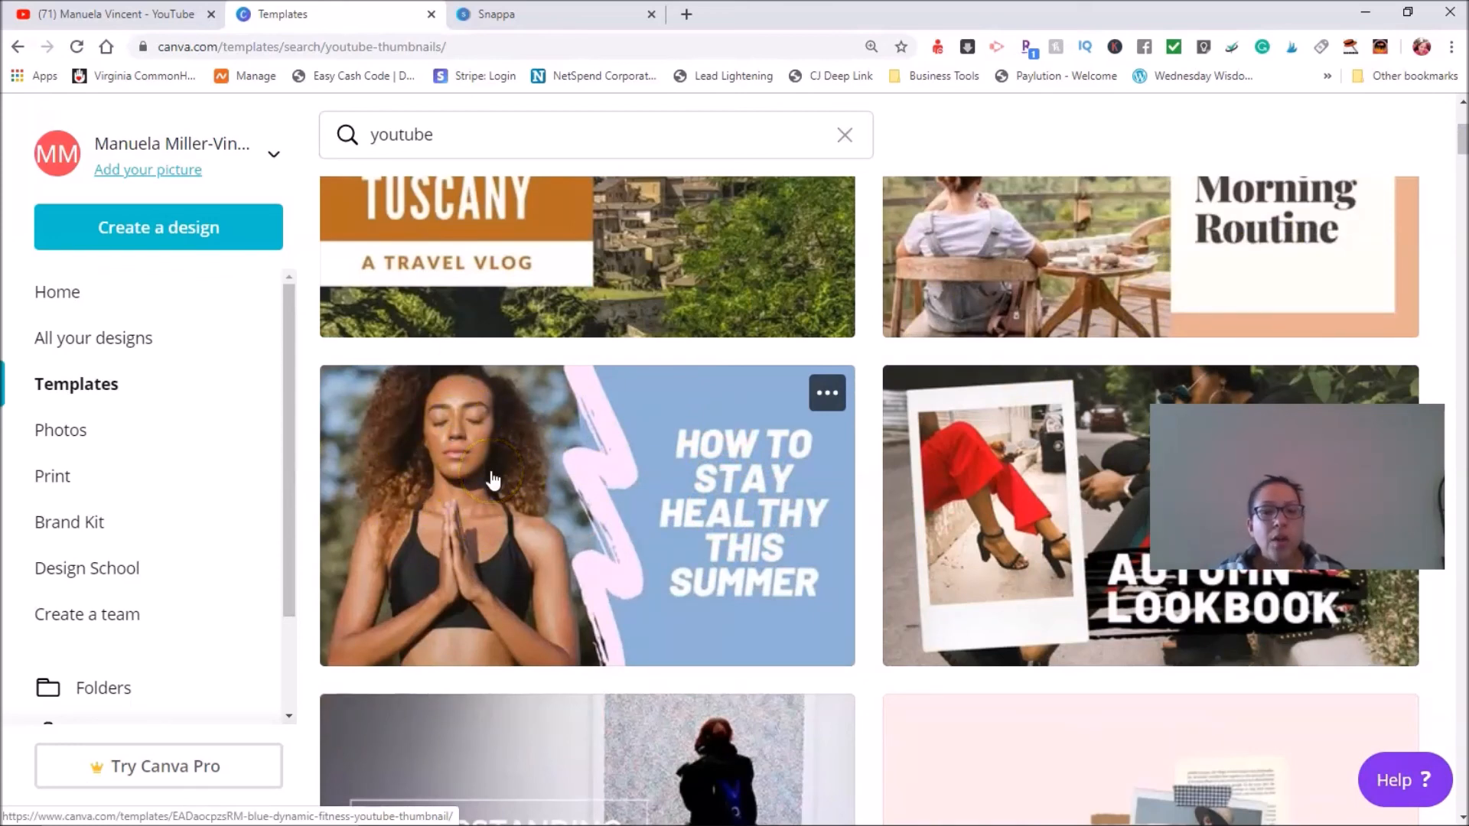
scroll(585, 528, "up", 1)
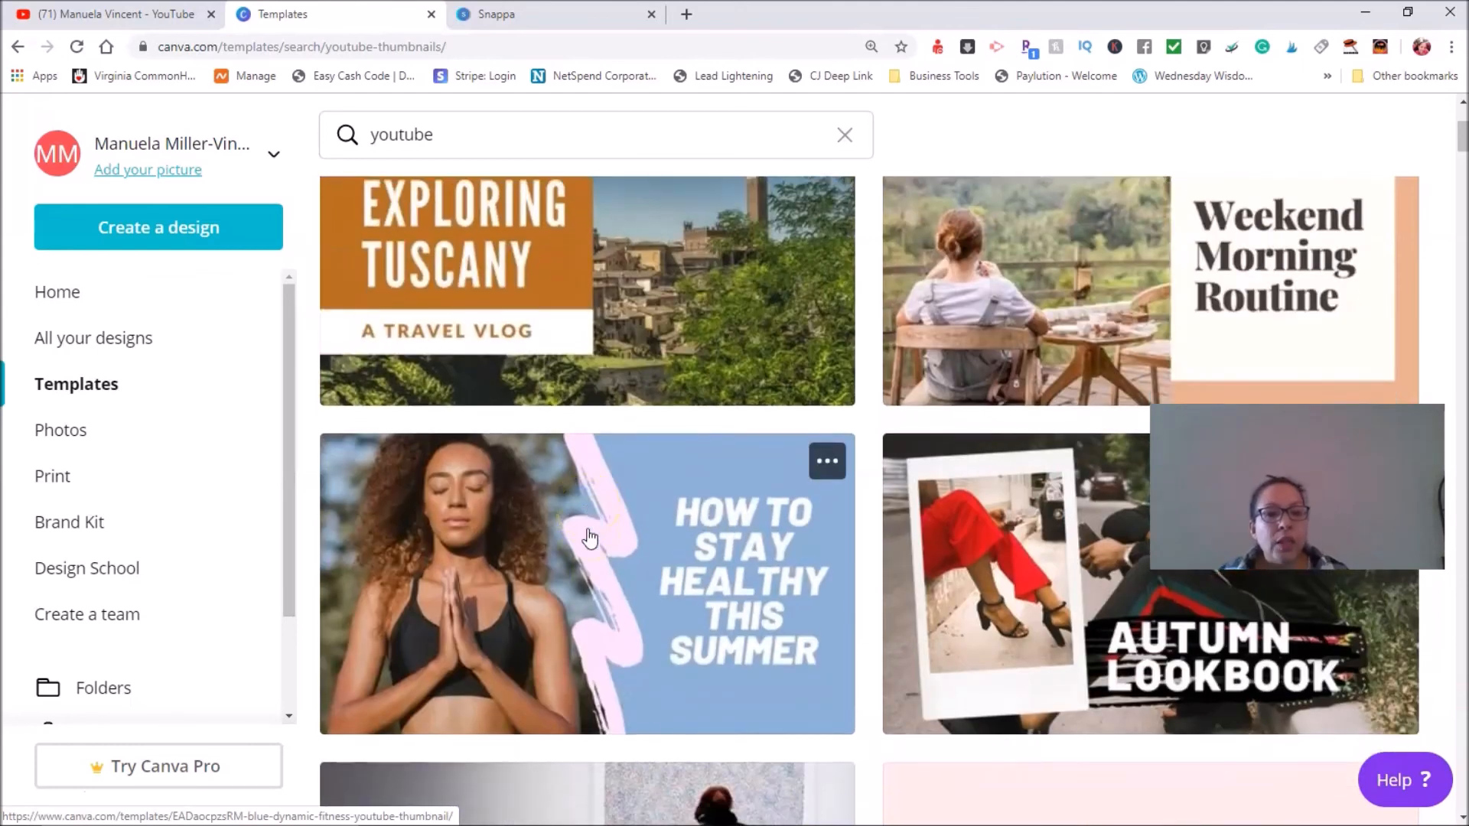
scroll(590, 538, "down", 5)
scroll(589, 538, "up", 1)
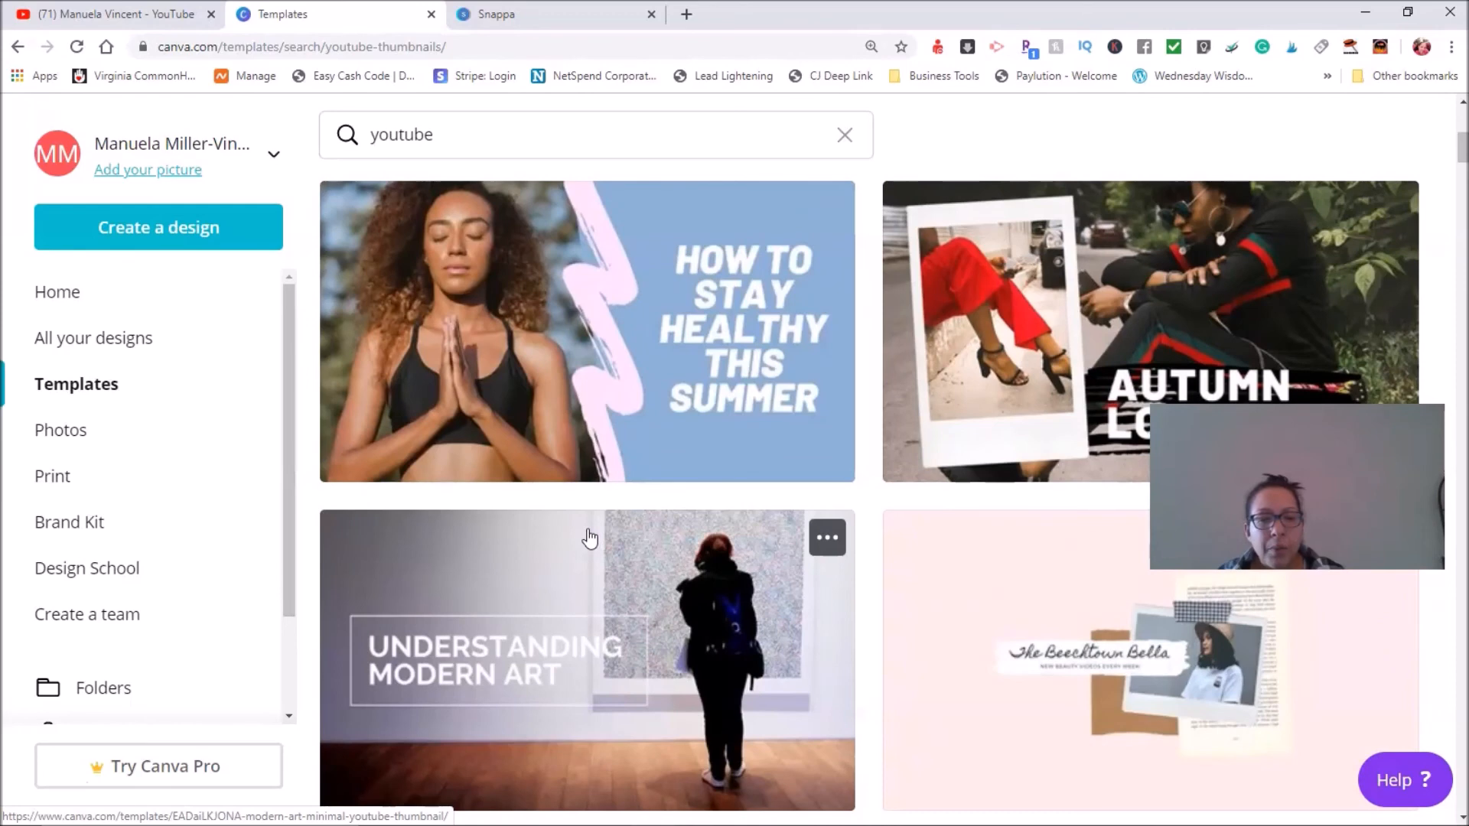
scroll(589, 538, "up", 7)
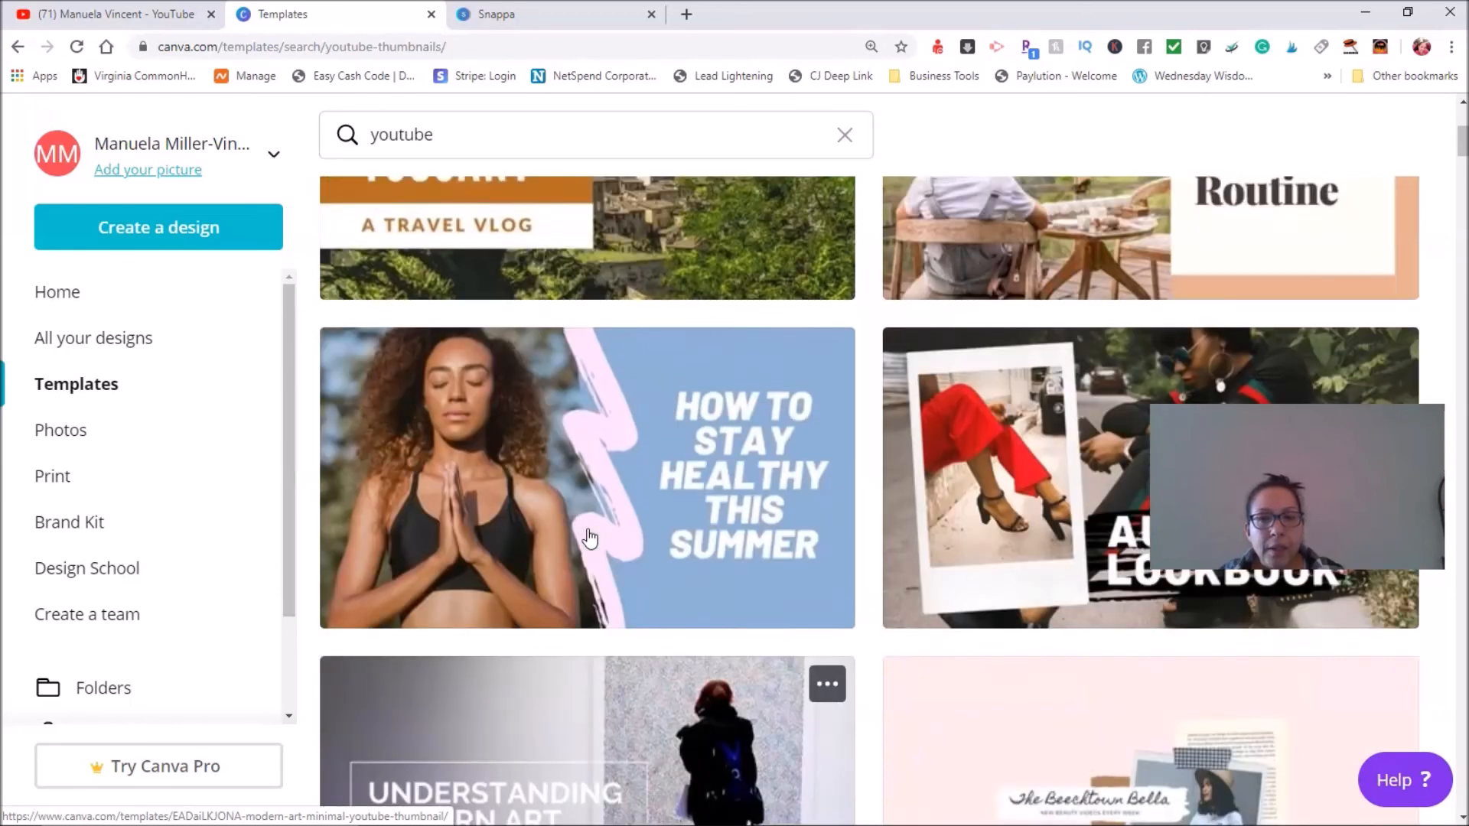
scroll(589, 538, "down", 3)
scroll(589, 538, "down", 3)
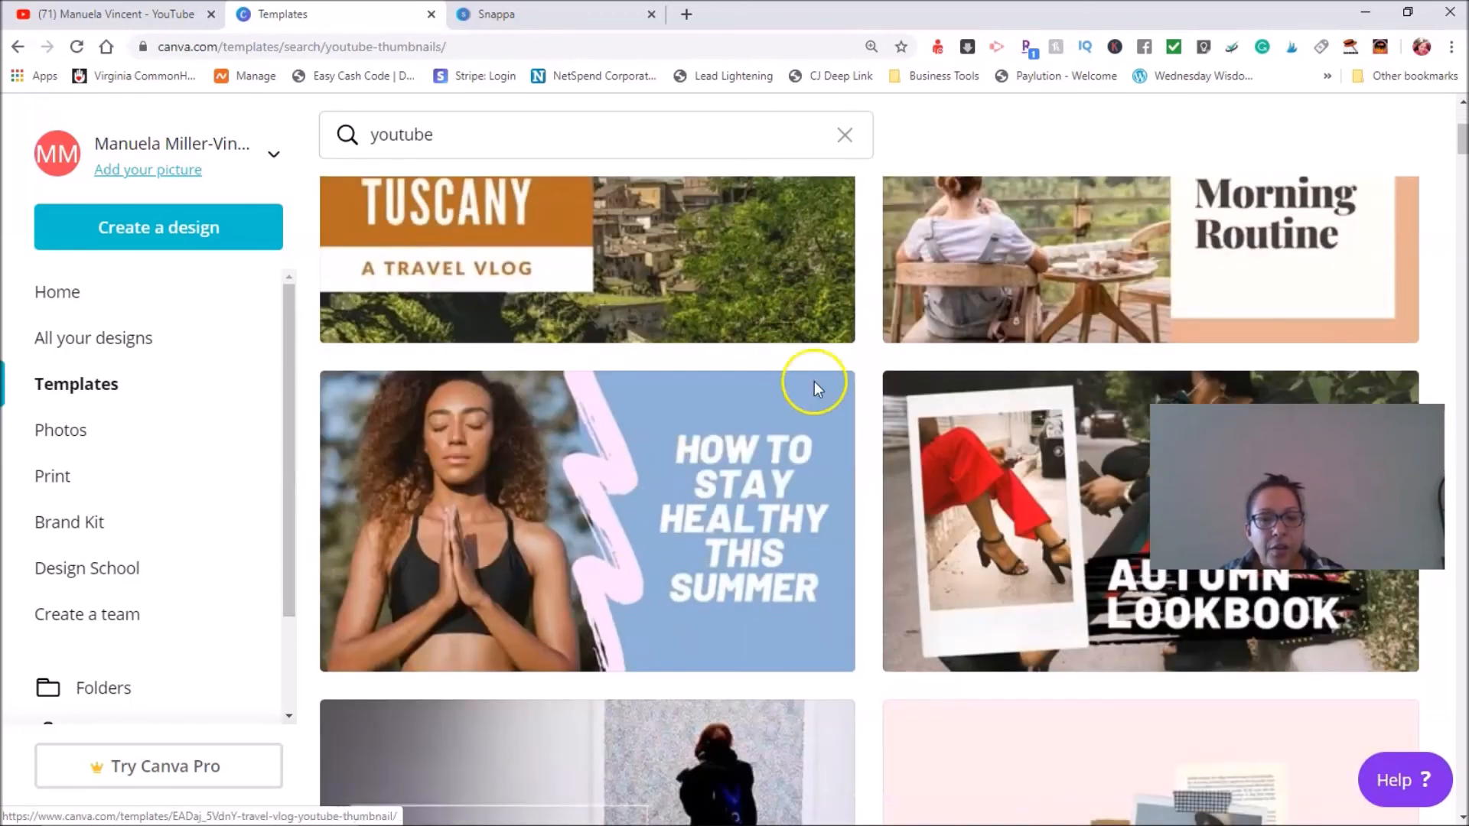
left_click(735, 497)
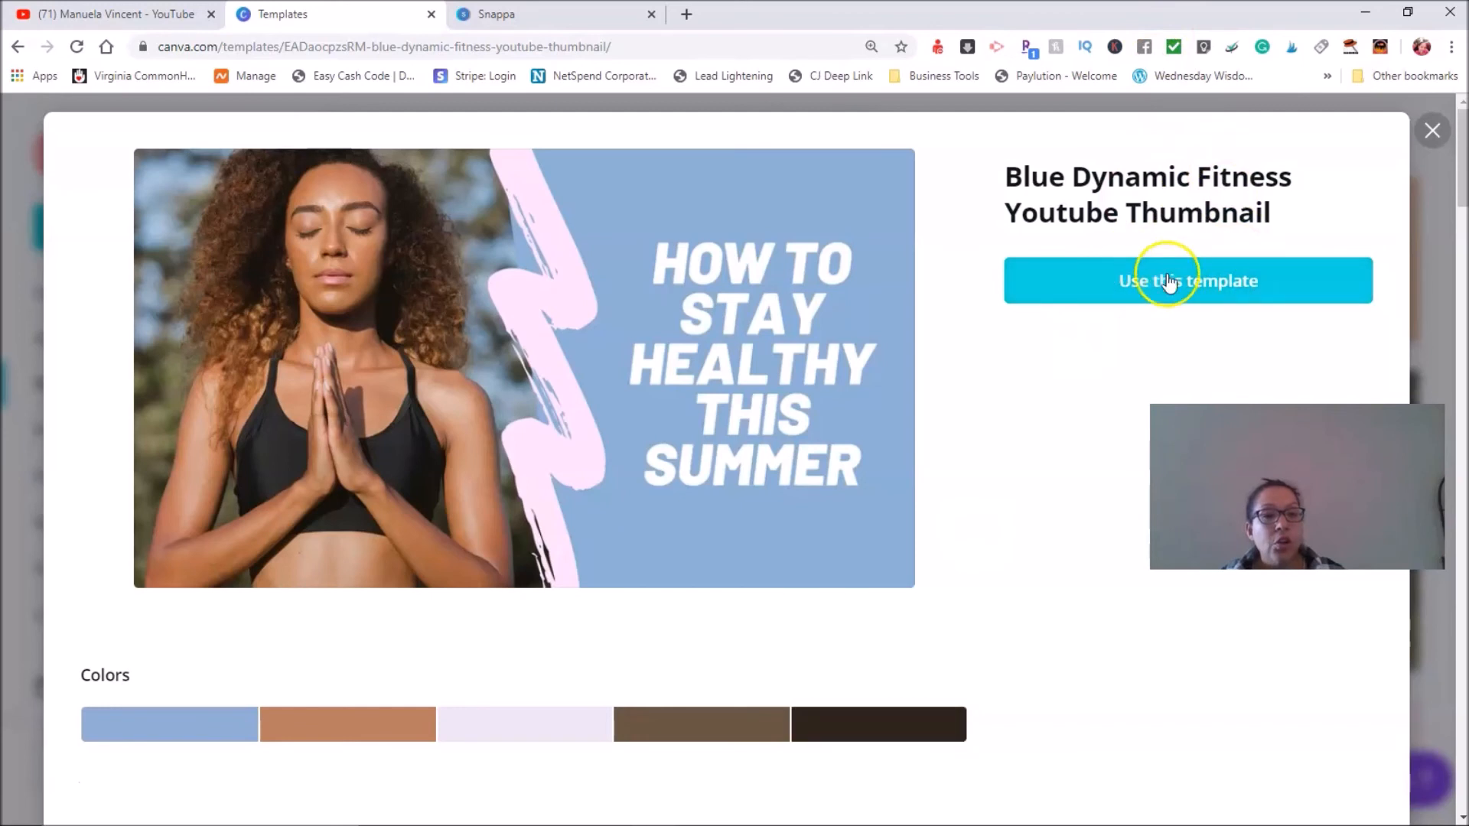
left_click(1205, 289)
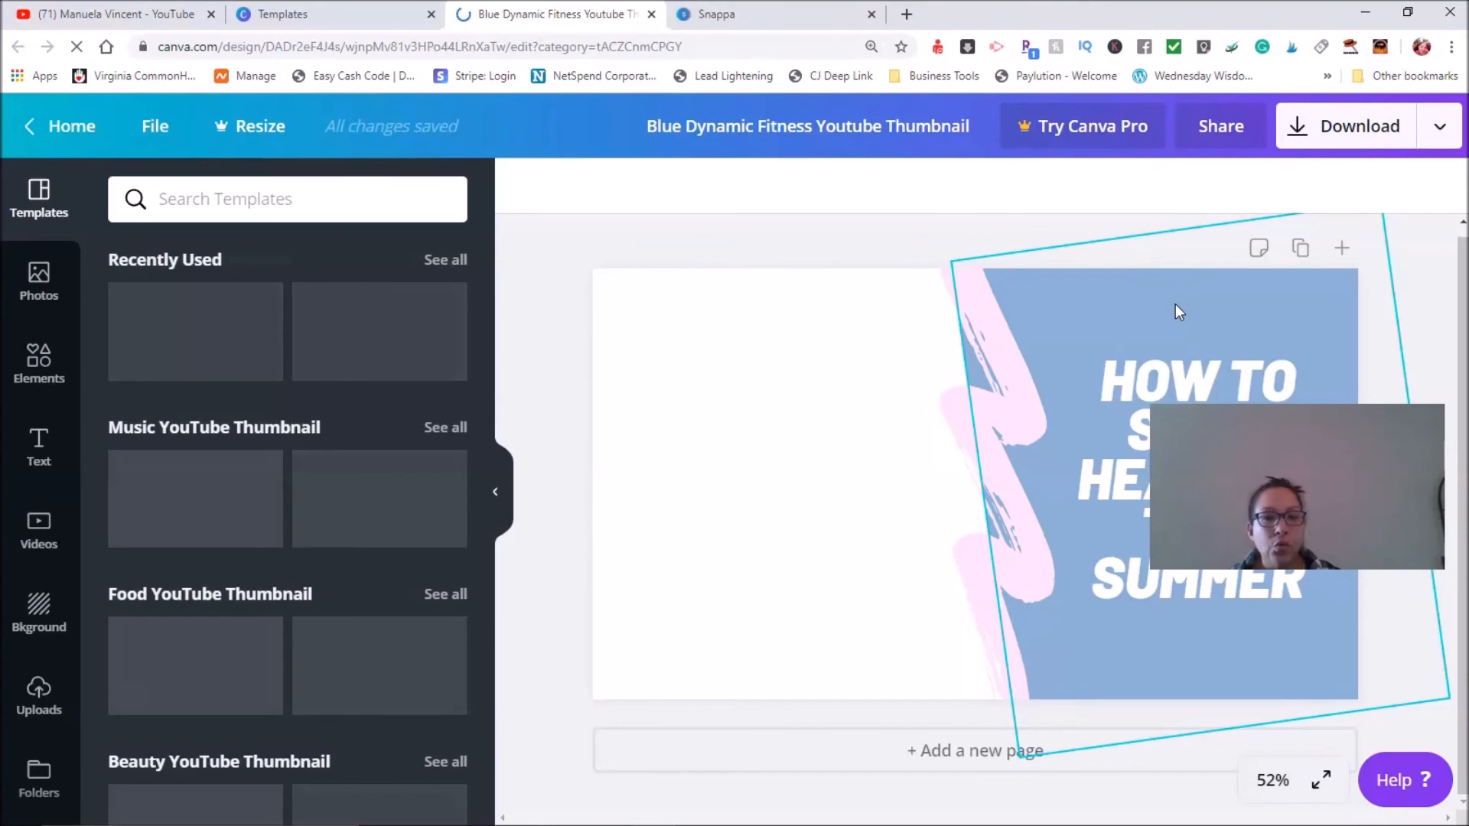
Delete the photo of the meditating woman from the thumbnail.
left_click(769, 639)
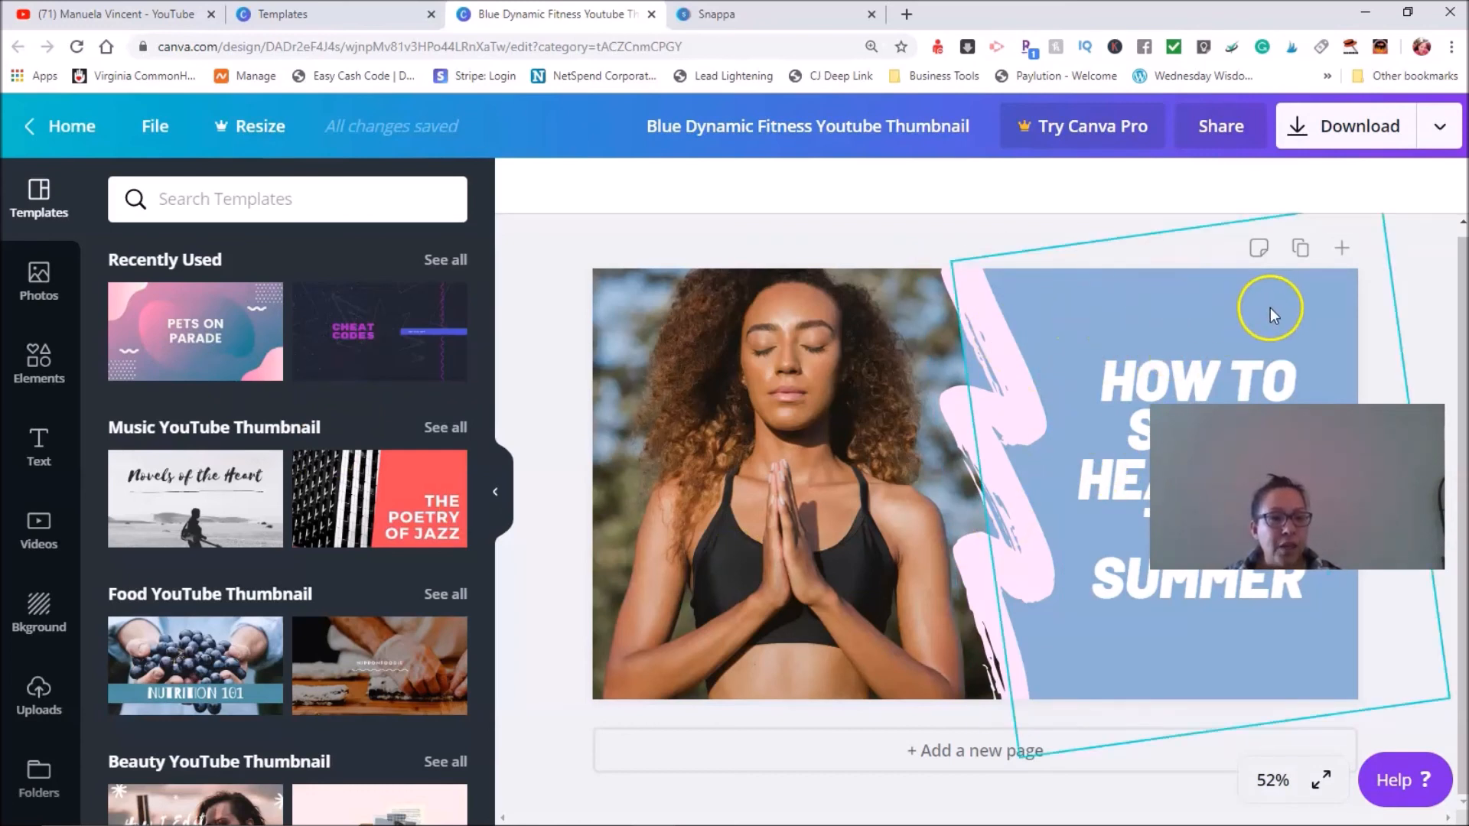
left_click(805, 452)
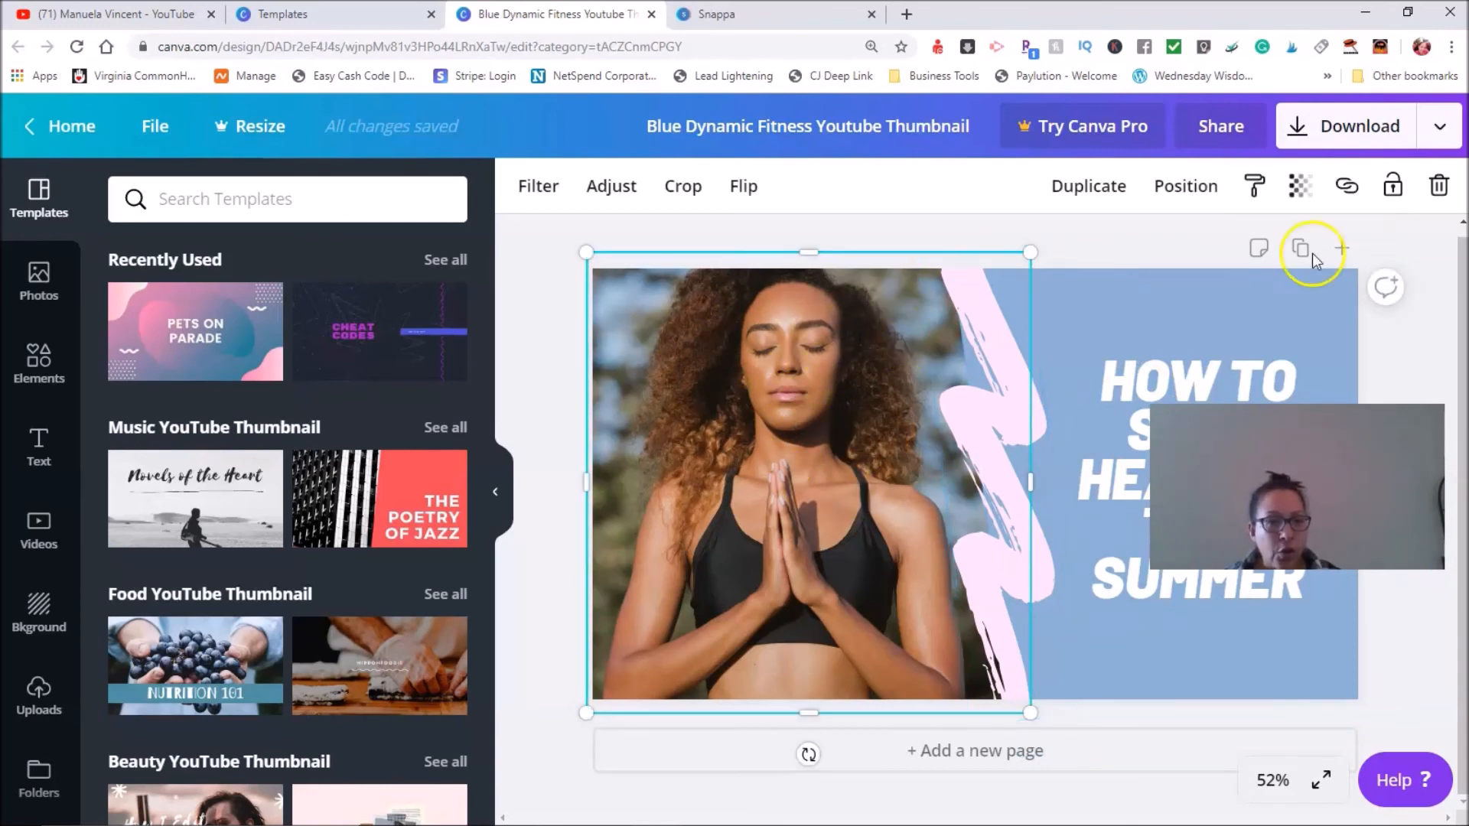
left_click(1440, 188)
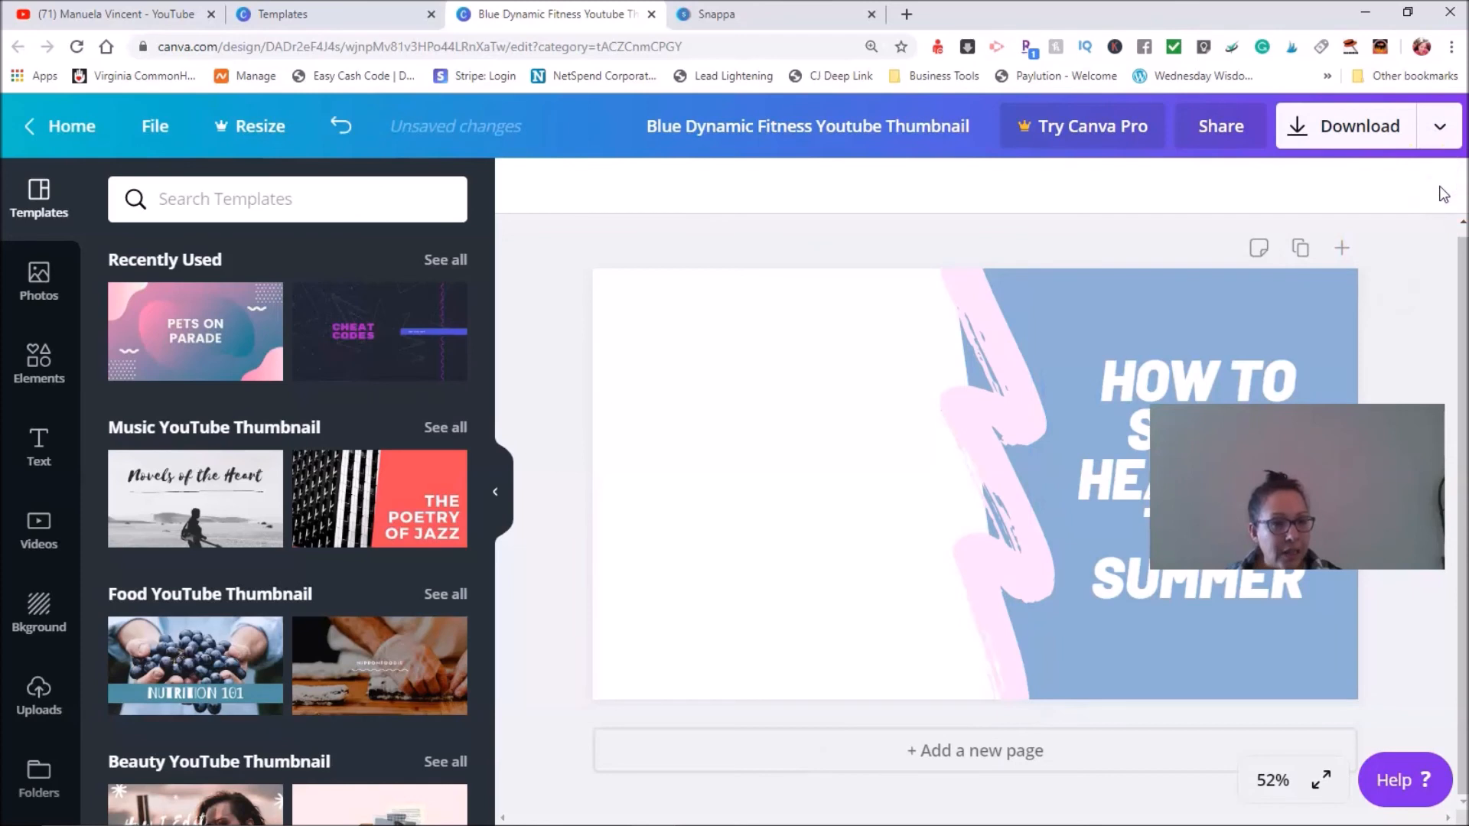
Fill the blank white page background with the same light blue as the tilted shape behind the heading.
left_click(1094, 312)
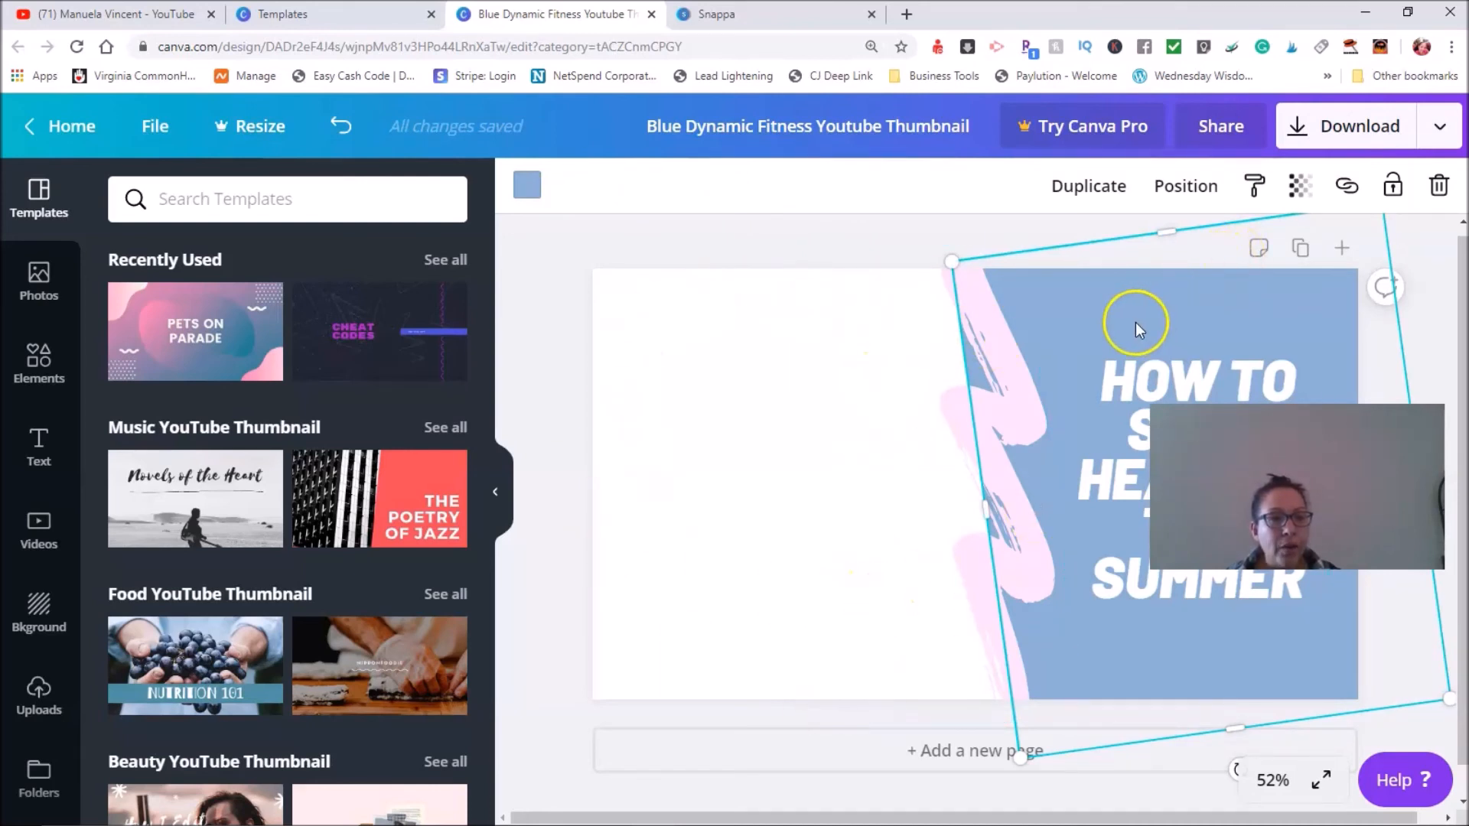
left_click(1089, 301)
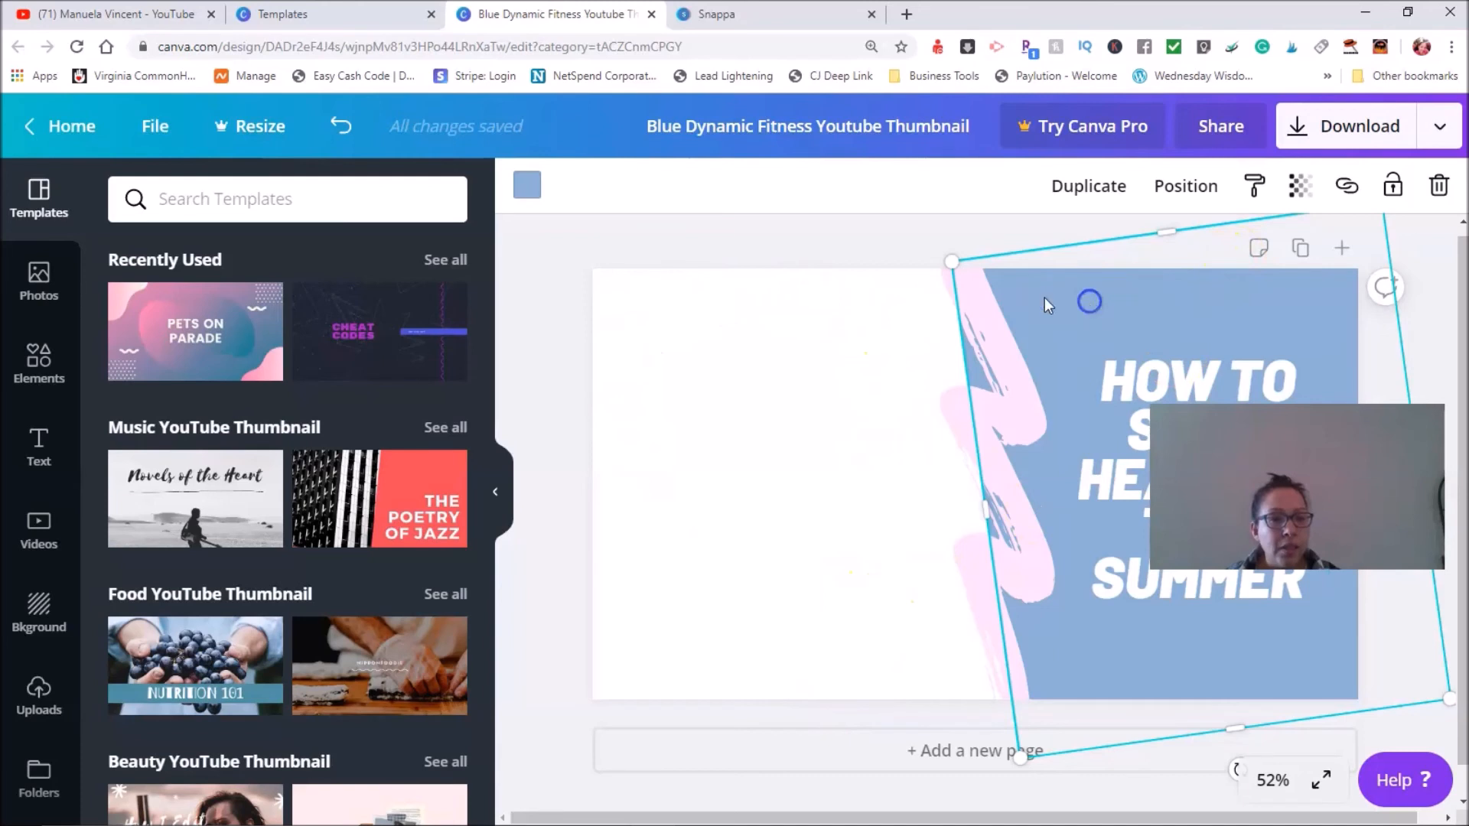
left_click(530, 190)
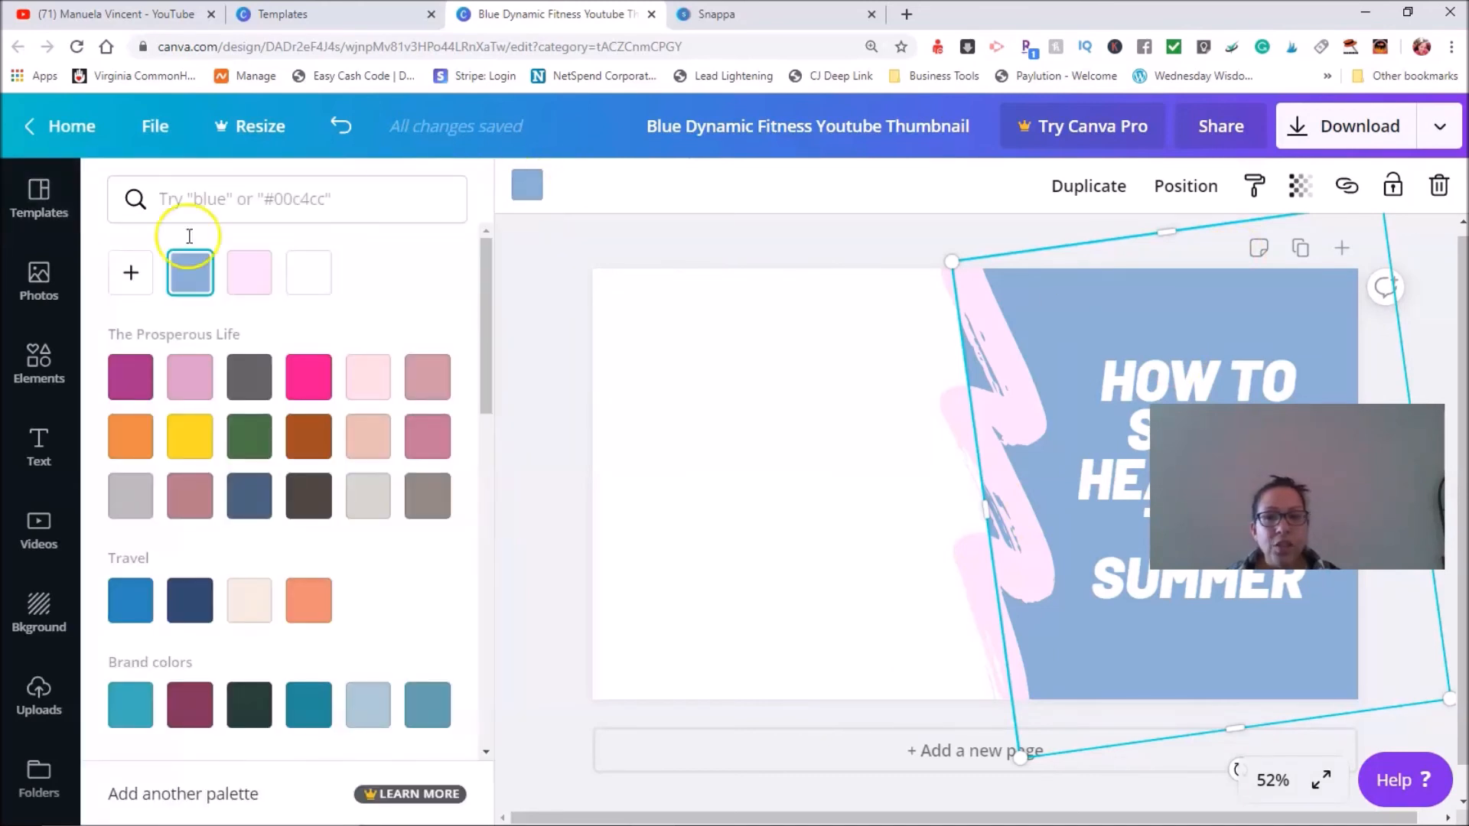
left_click(192, 294)
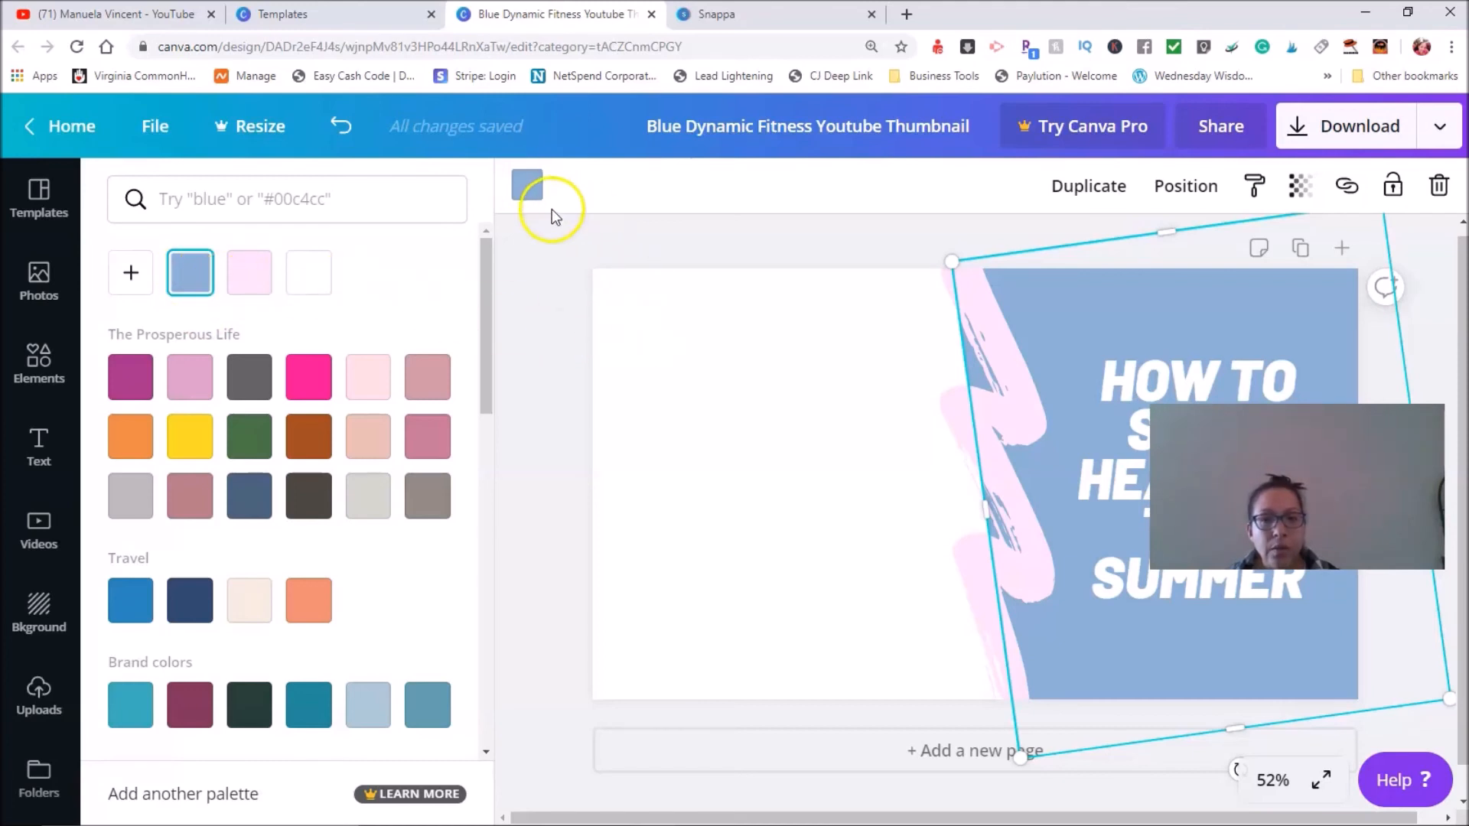
left_click(826, 321)
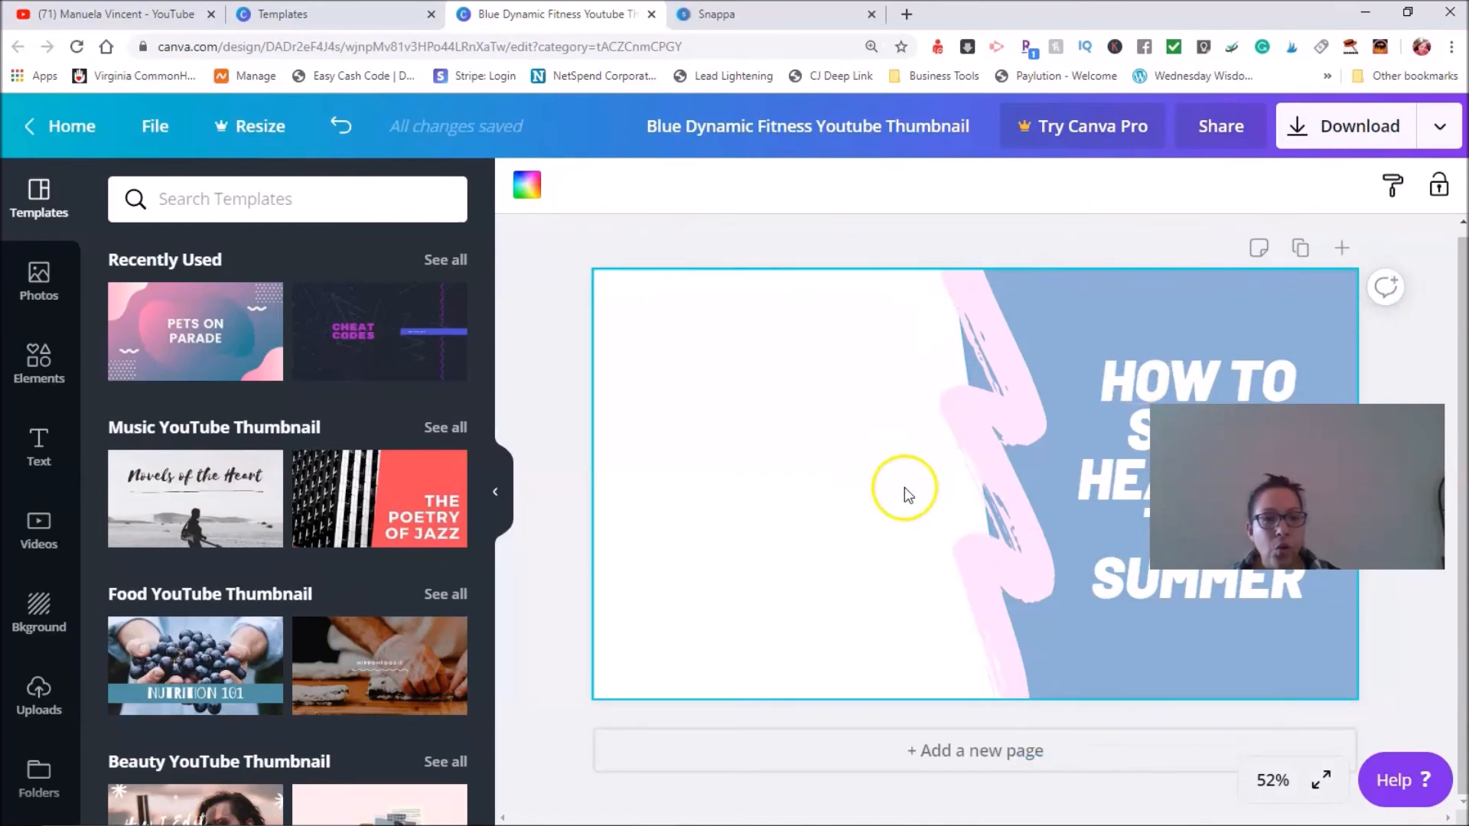
left_click(528, 186)
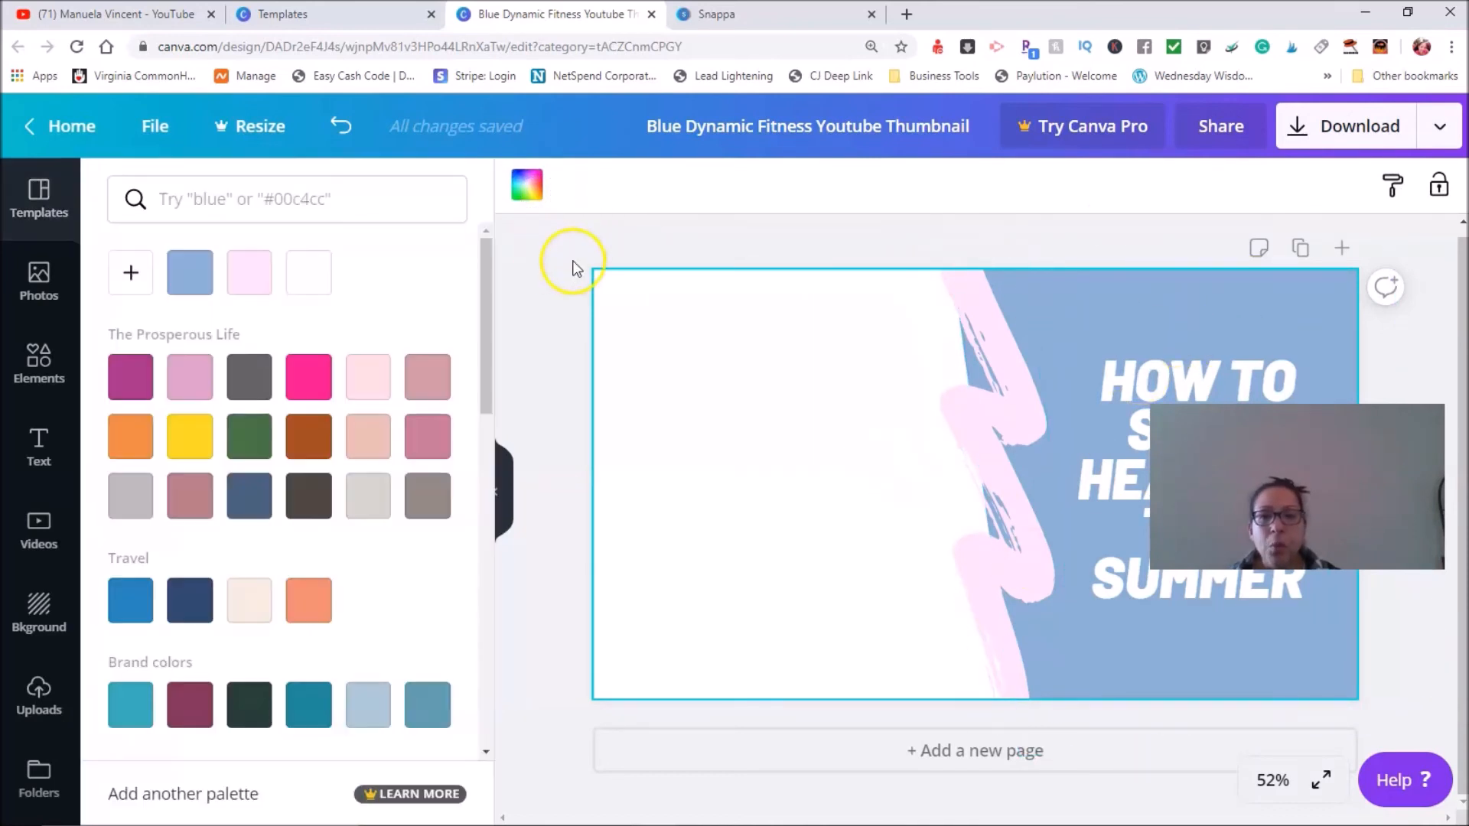
left_click(197, 283)
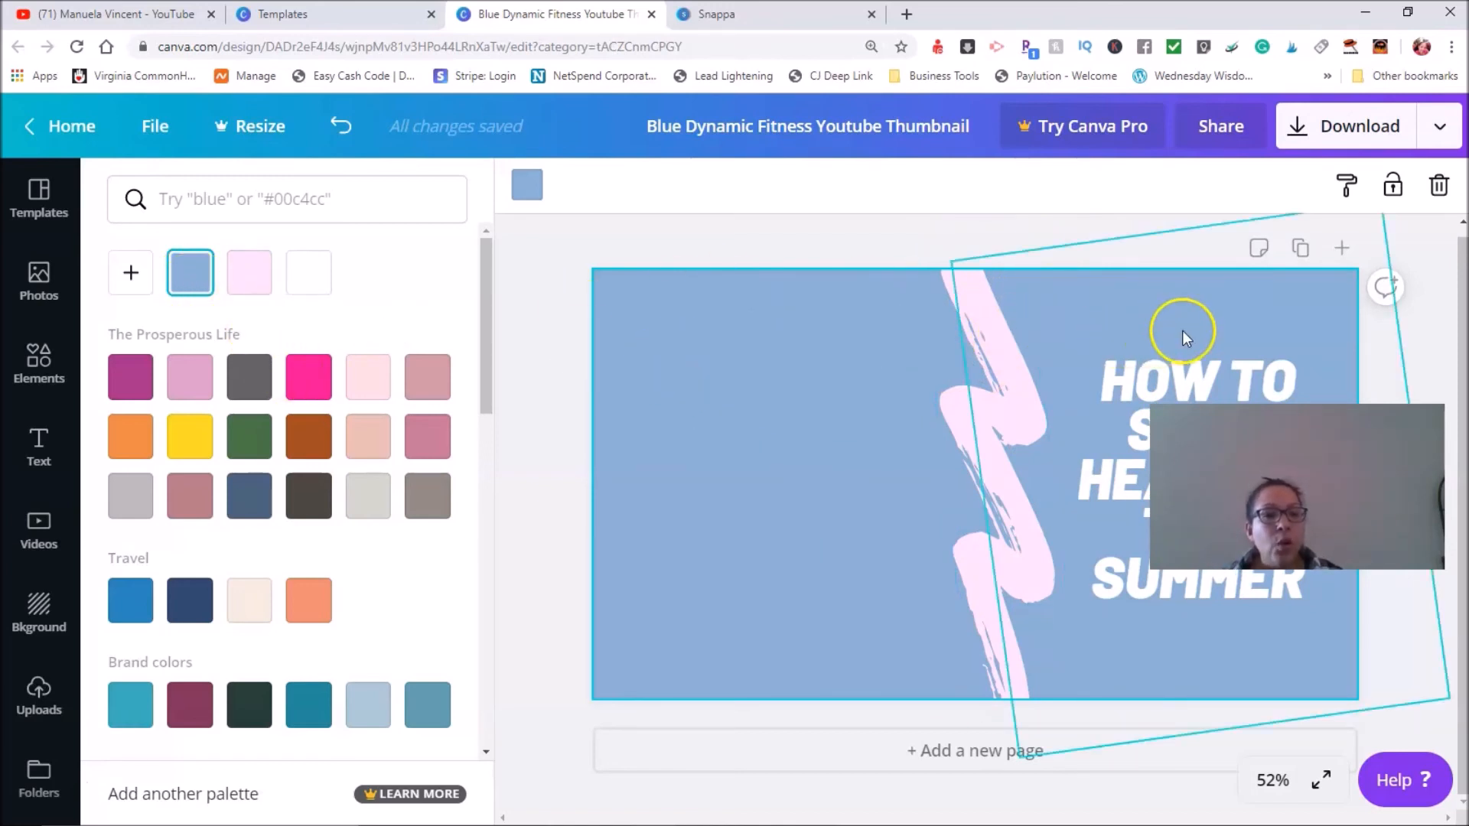
Examine the options for the pink brush stroke and the heading text, and look through the available font combinations.
left_click(990, 333)
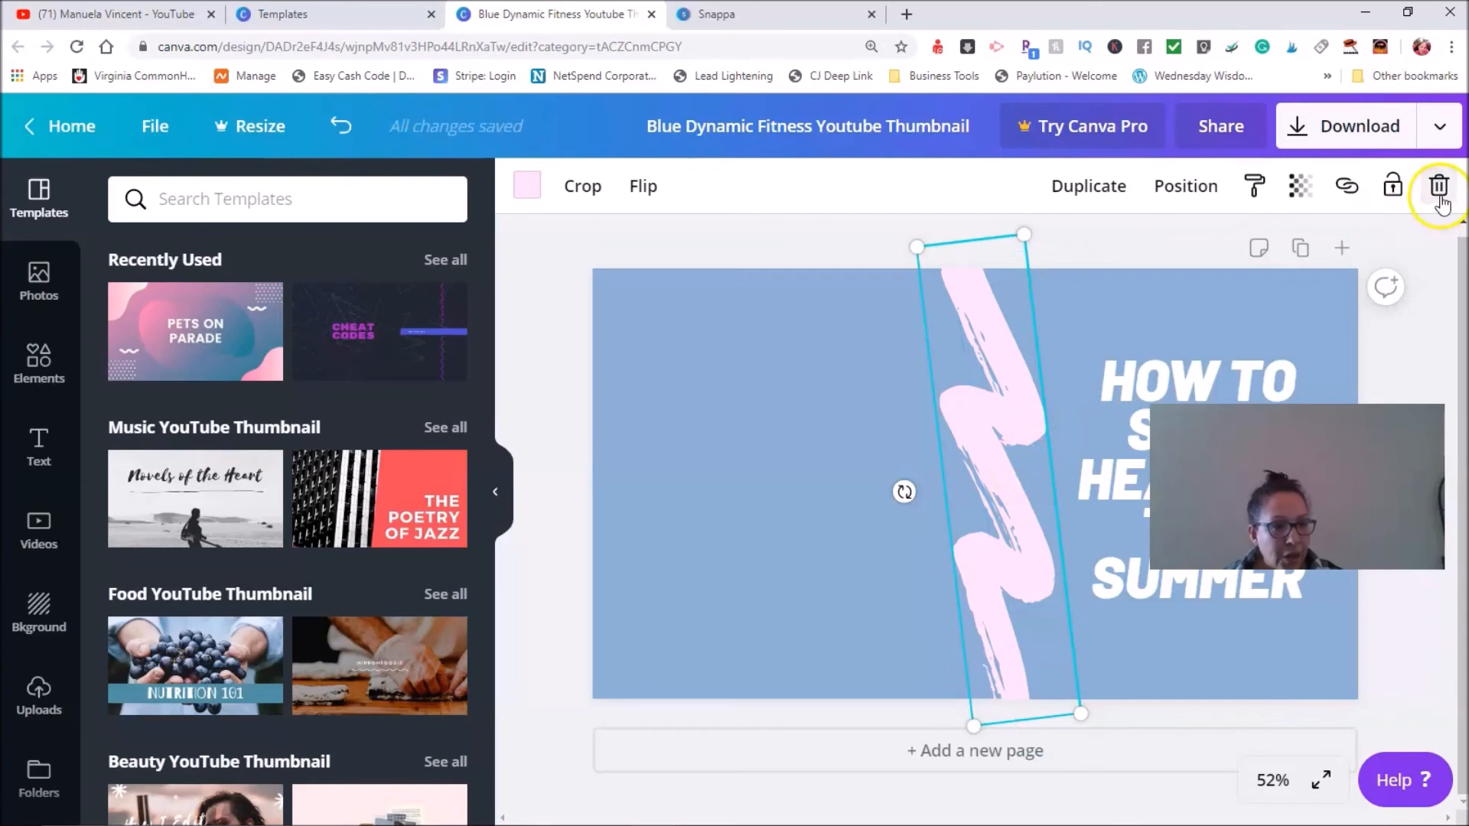
left_click(1146, 382)
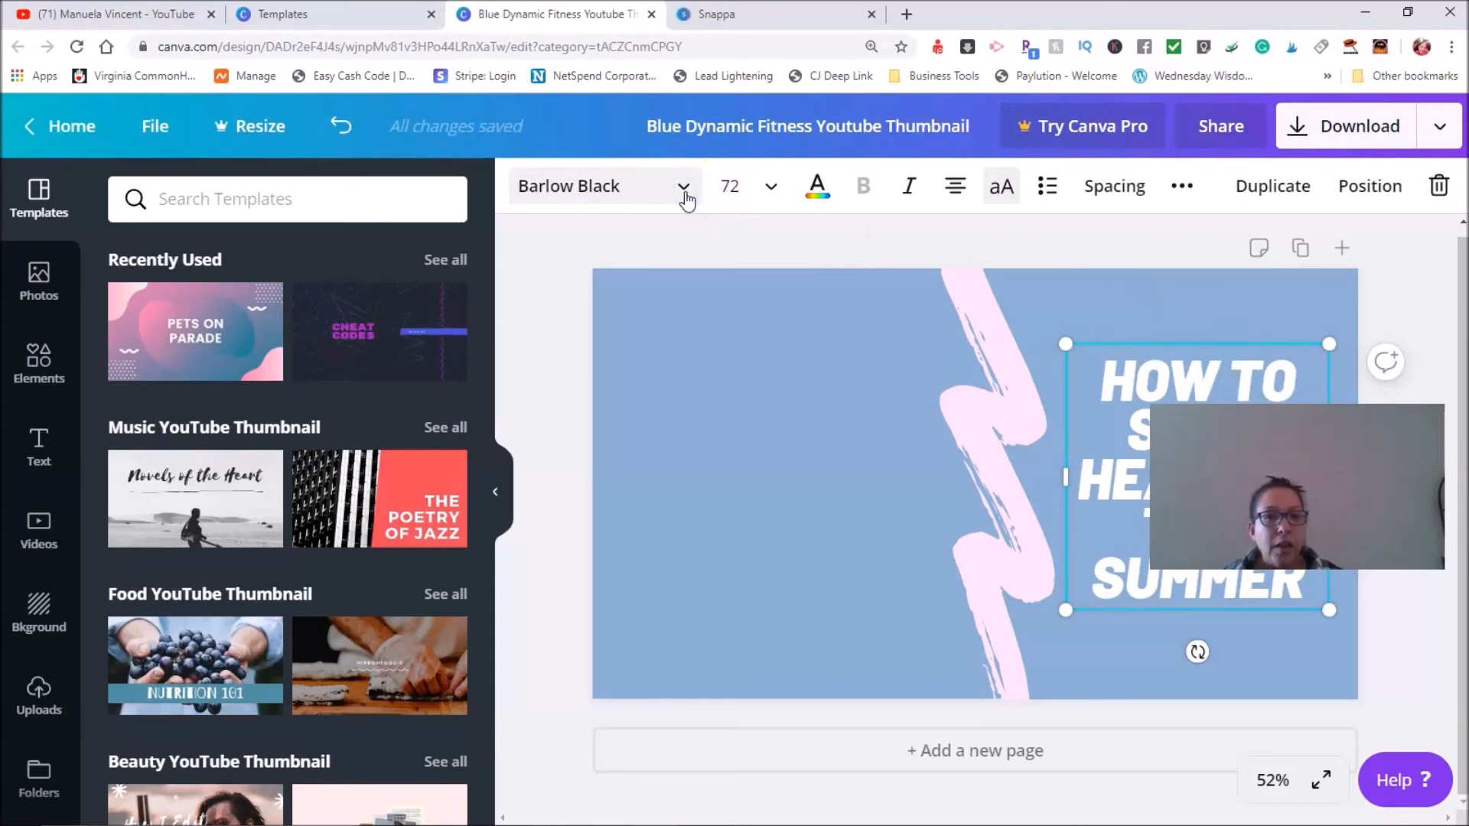
left_click(772, 188)
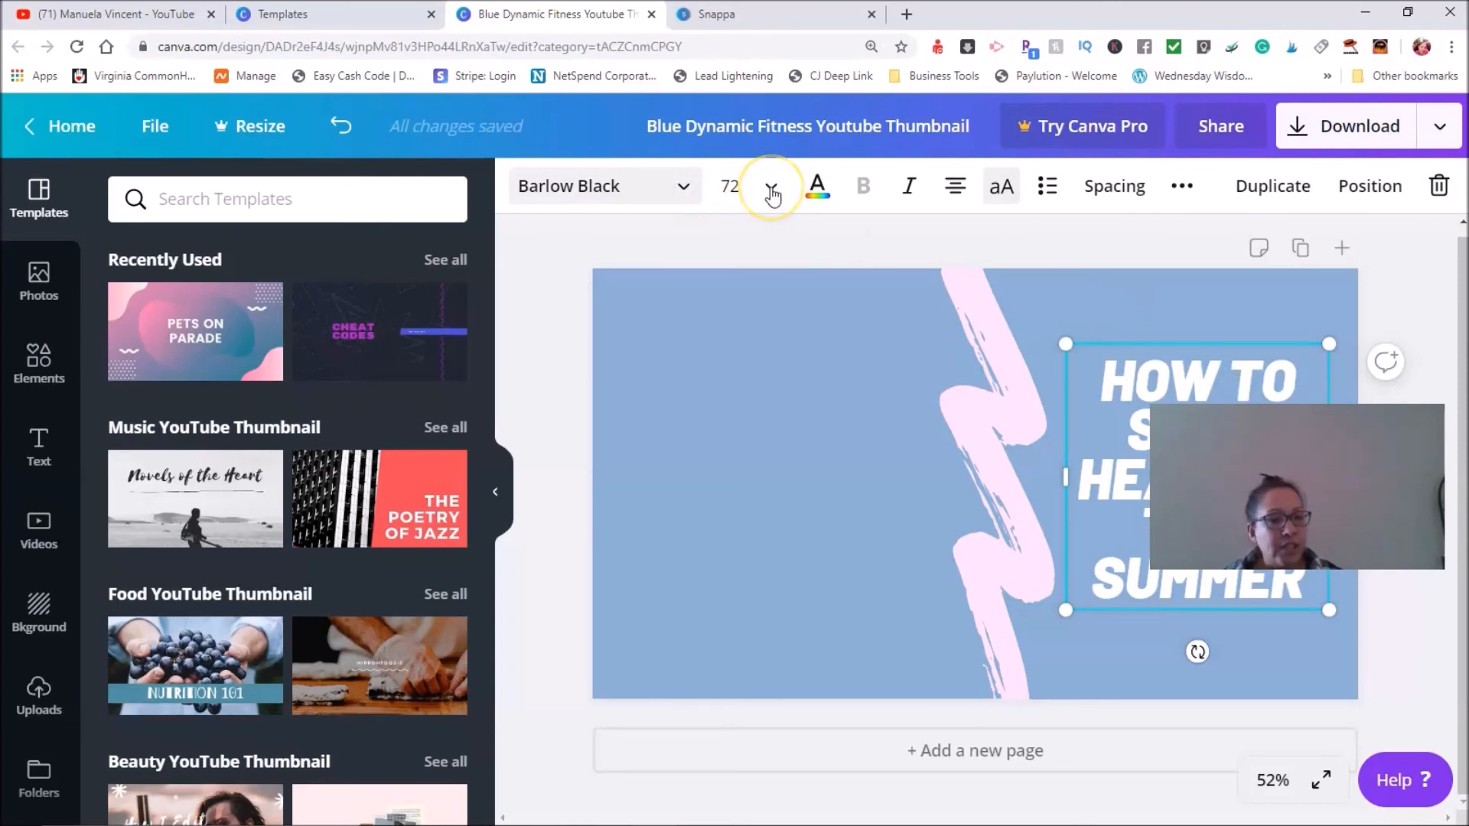
left_click(44, 452)
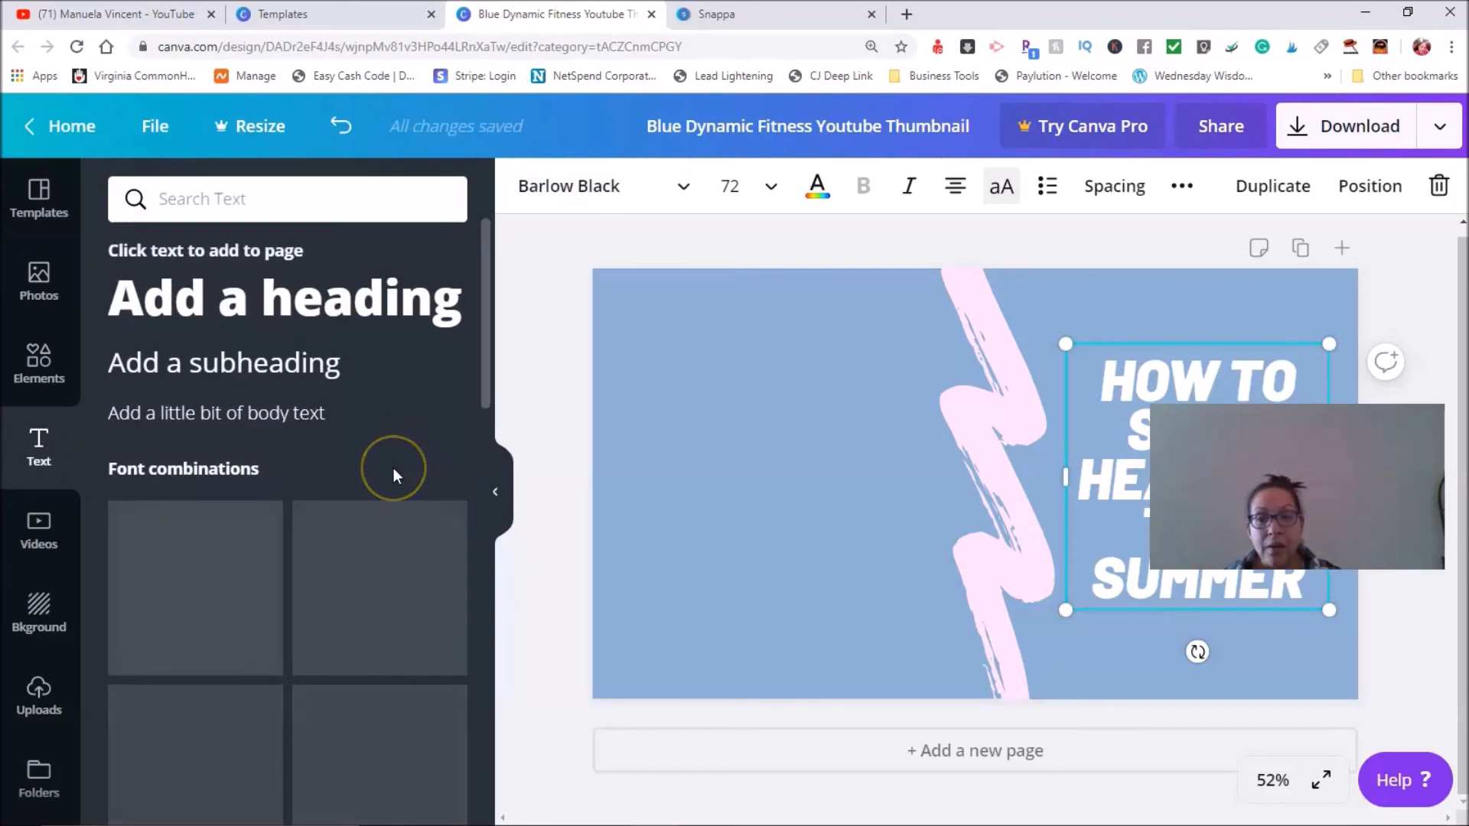
scroll(158, 492, "down", 1)
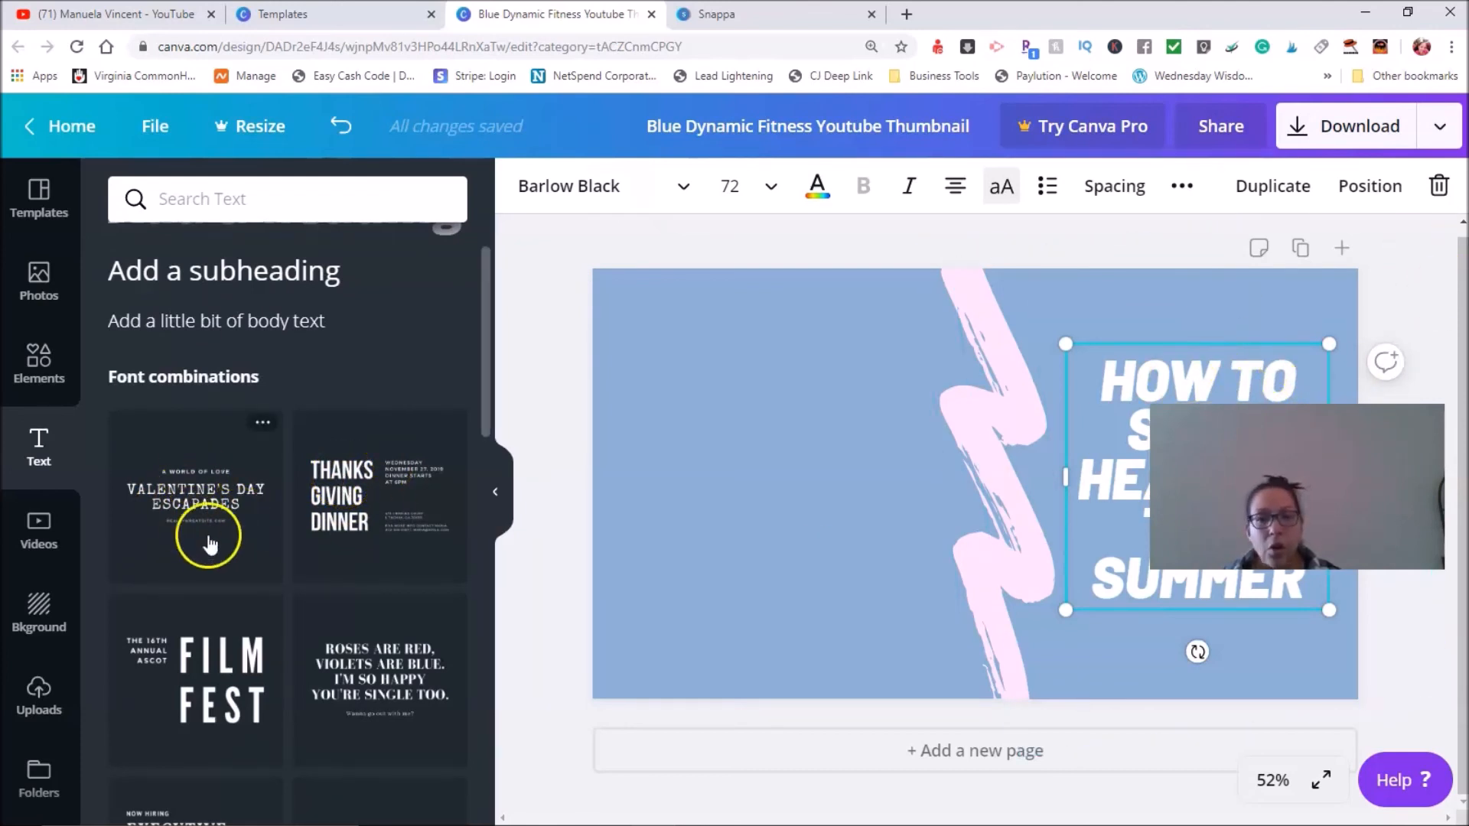
scroll(287, 543, "up", 1)
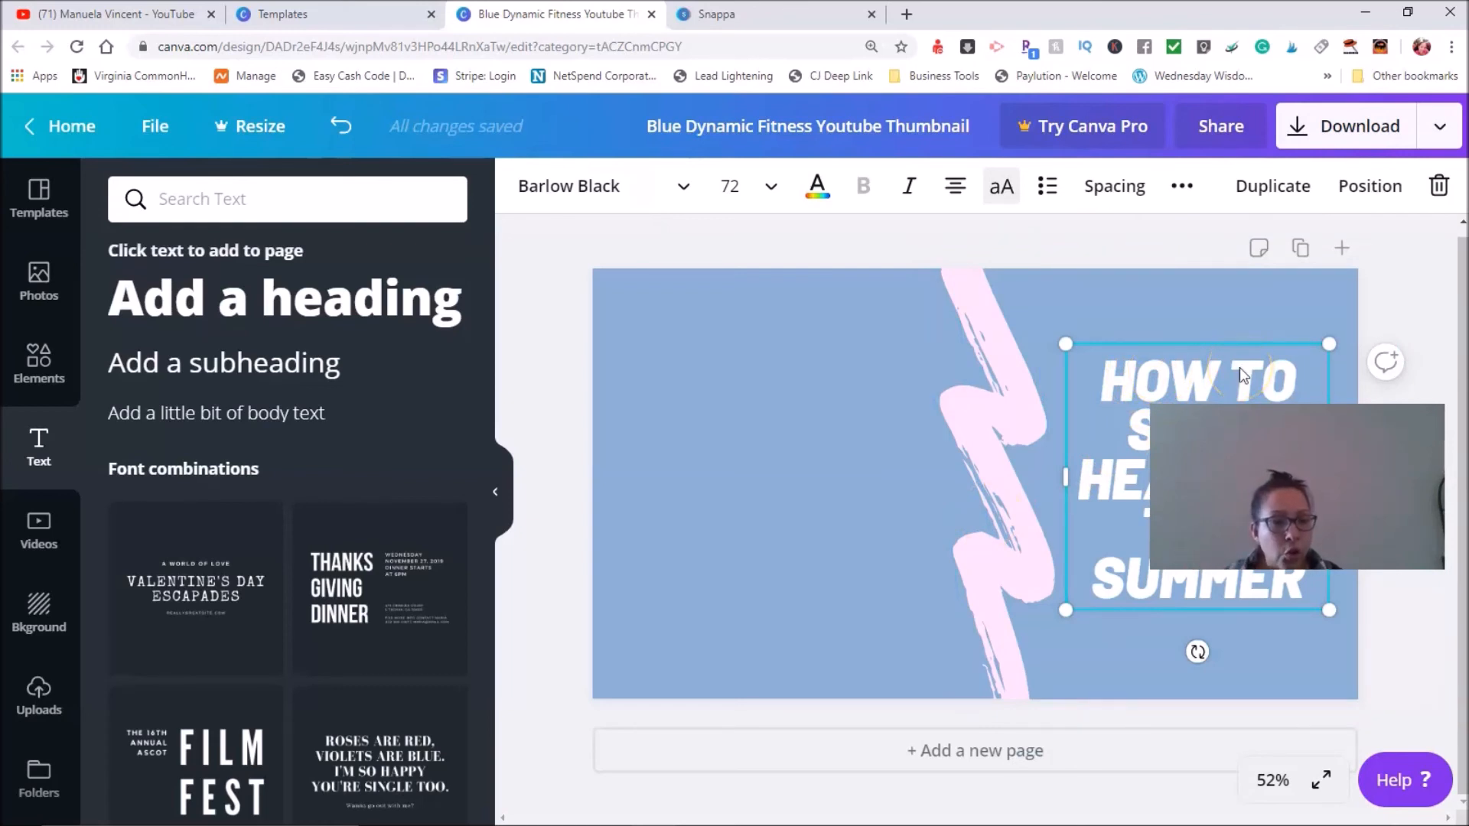
Rework the start of the heading so that "HOW TO" stands directly before "HEALTHY", with "STAY" removed.
left_click_drag(1297, 487, 1261, 221)
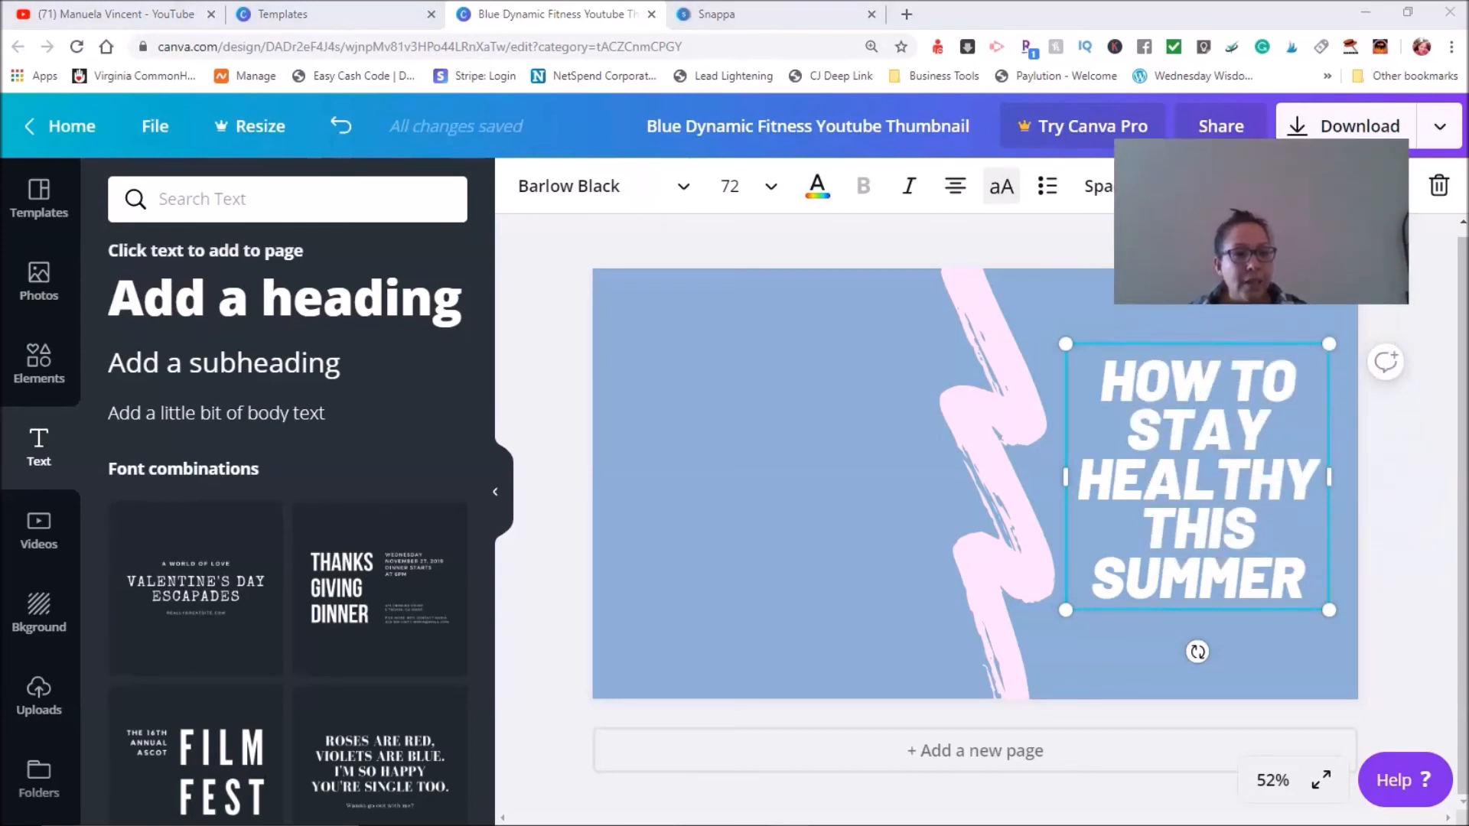
double_click(1127, 386)
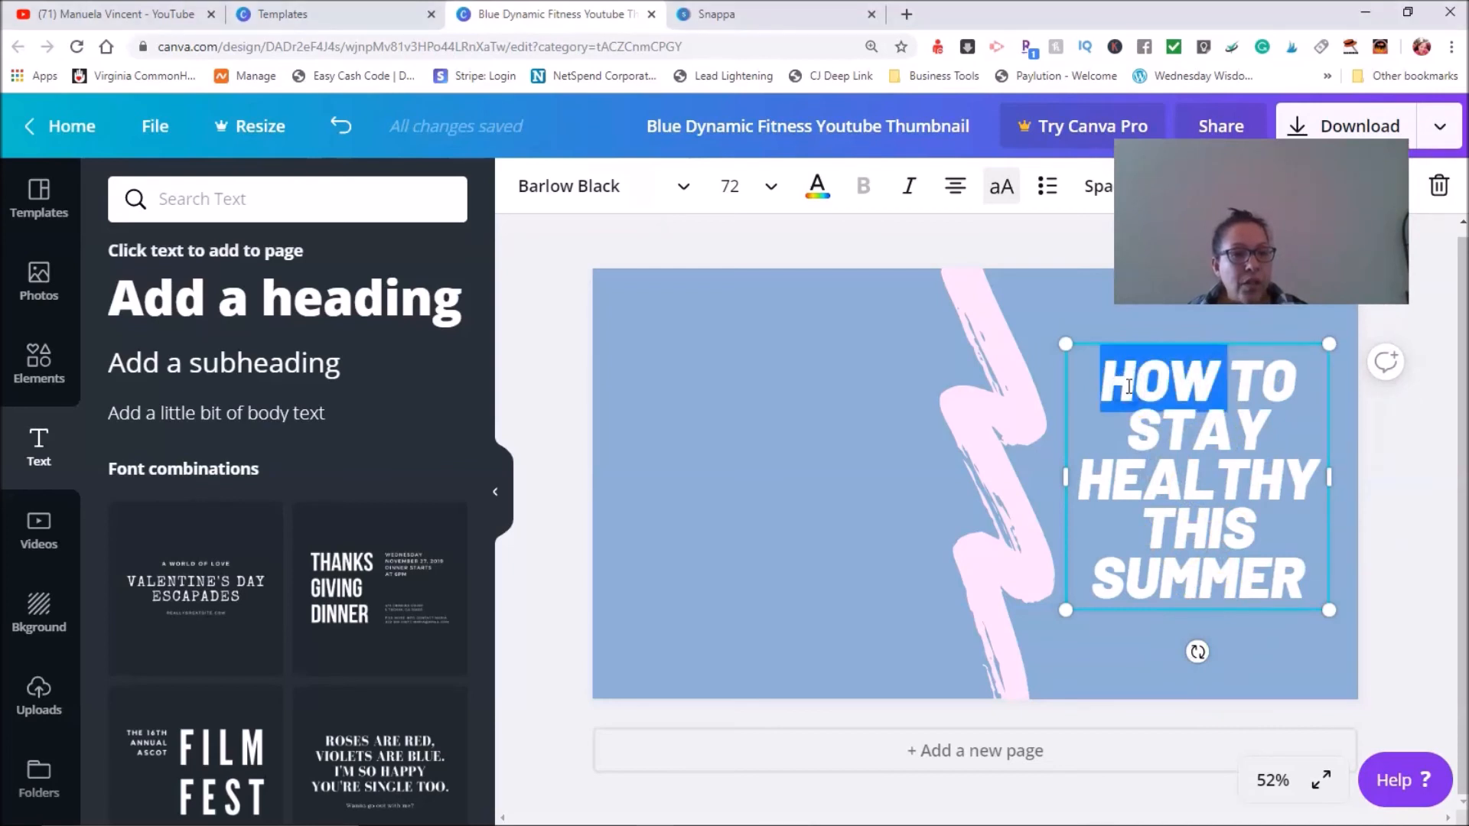
left_click(1228, 374)
left_click(1103, 372)
left_click_drag(1099, 373, 1282, 381)
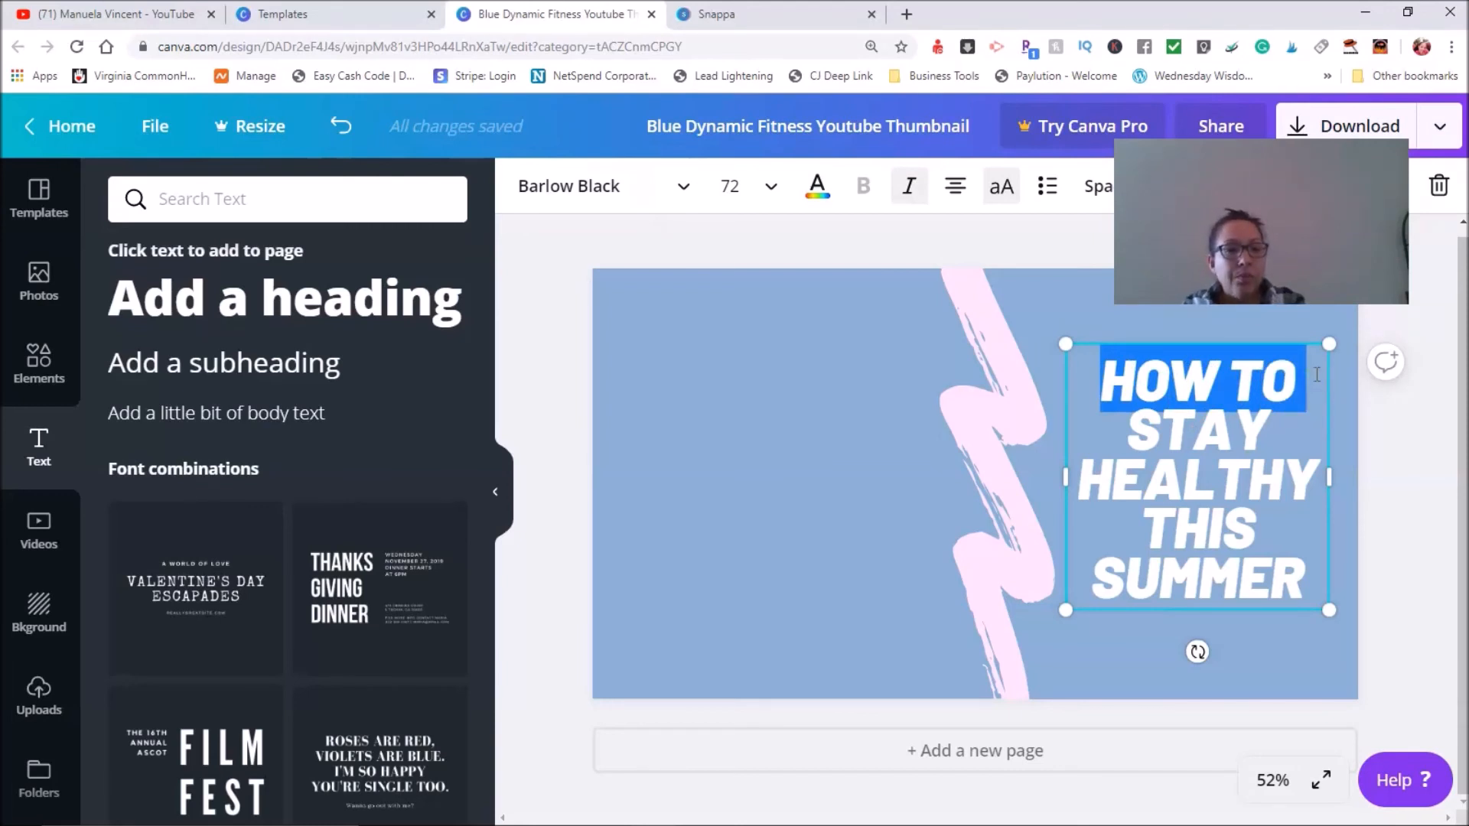
type("HO")
left_click(1156, 392)
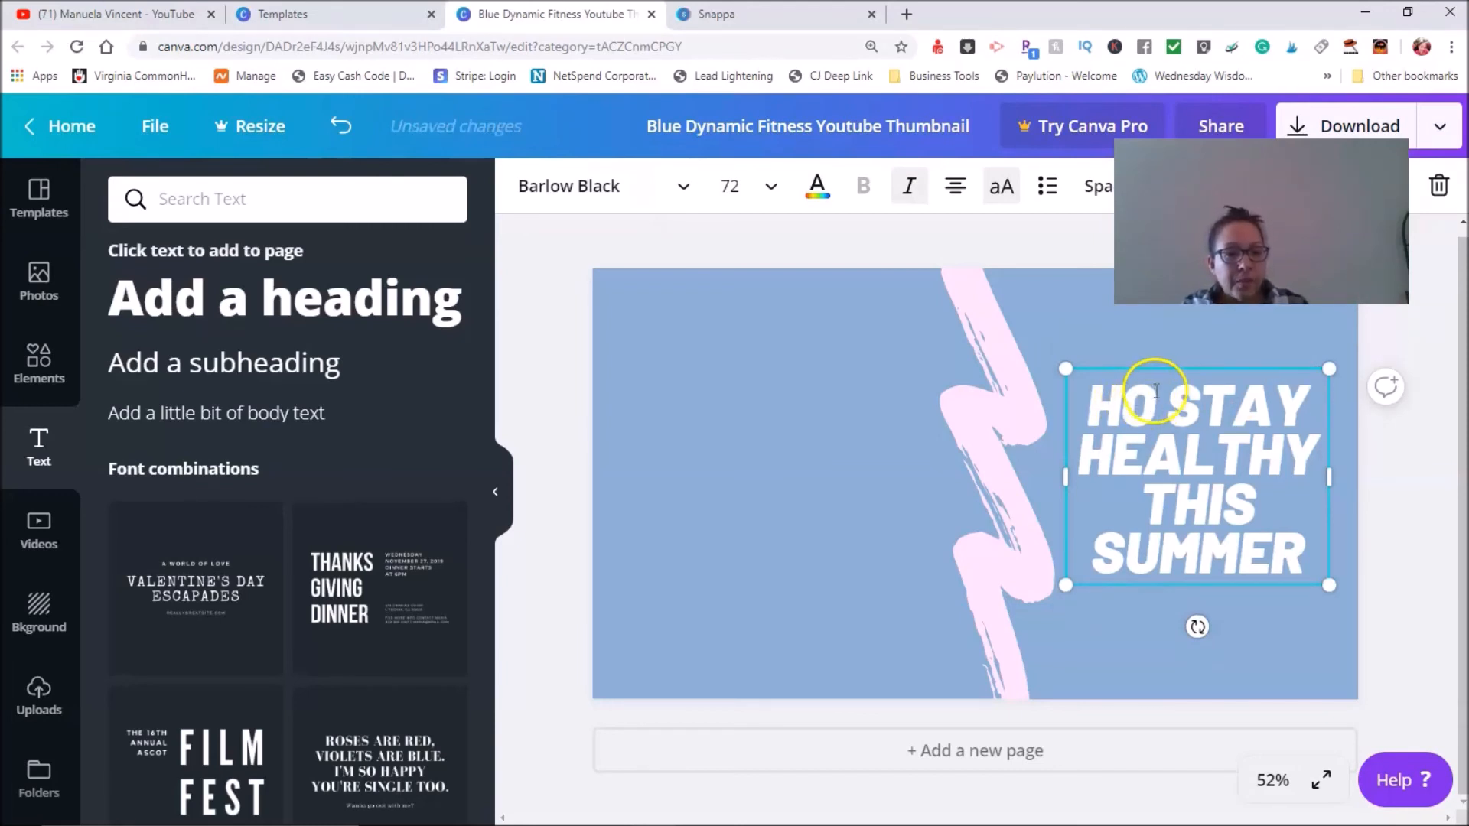
type("W")
left_click_drag(1268, 430, 1131, 423)
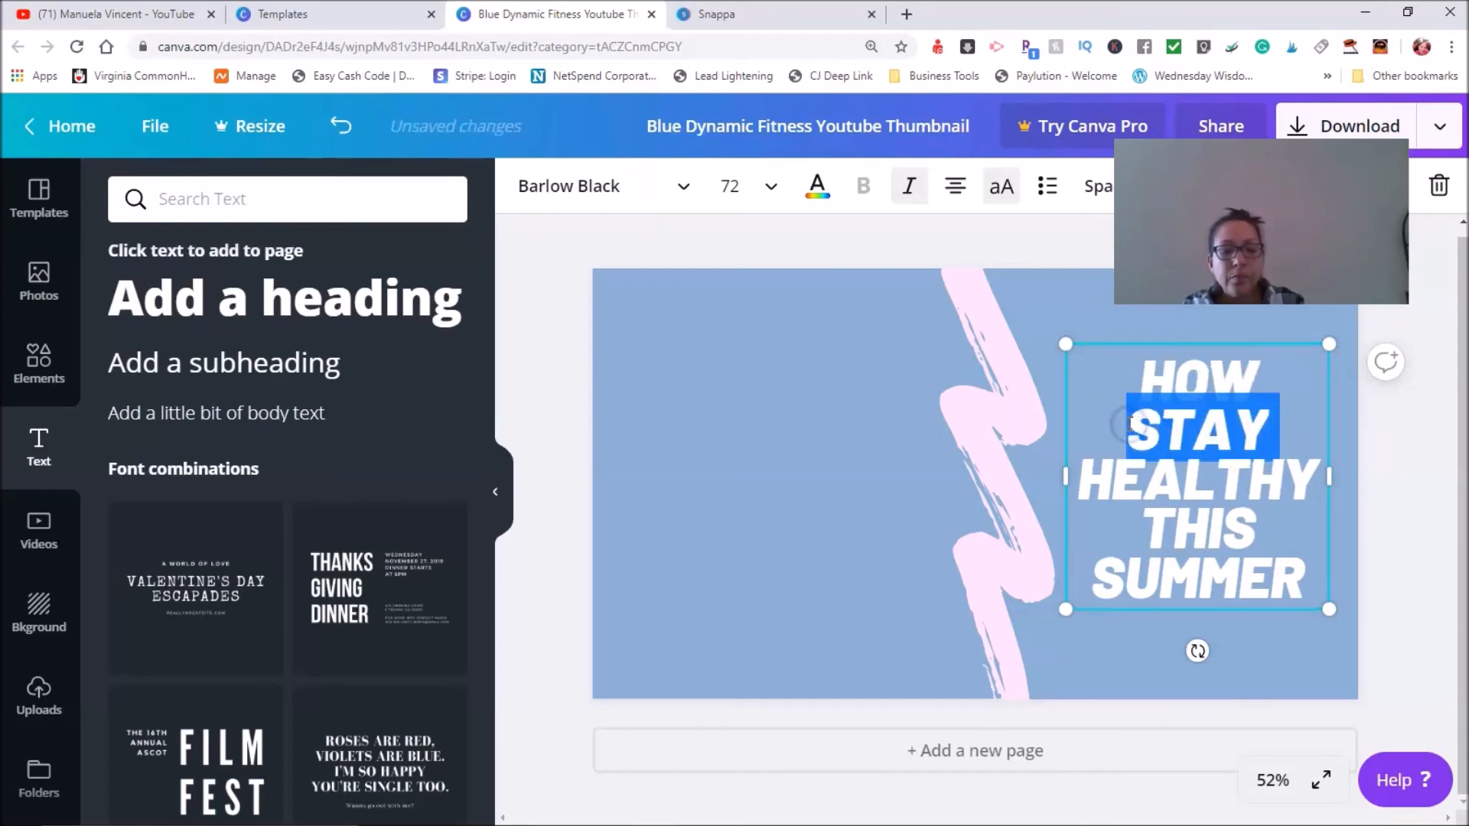
type("TO ")
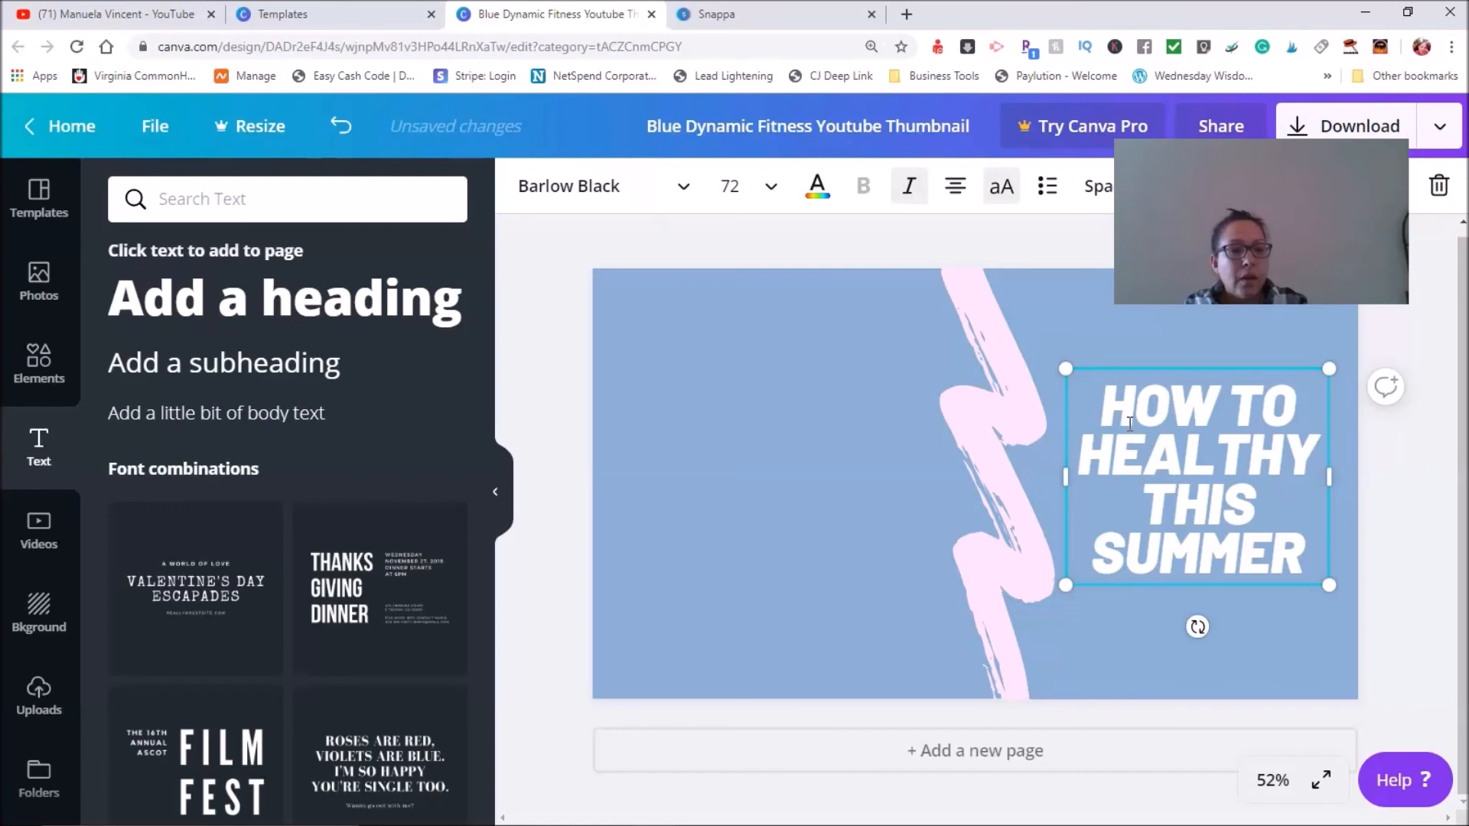
Insert "CREATE THUMBNAILS FOR FREE" after "HOW TO" in the heading.
type("CREATE ")
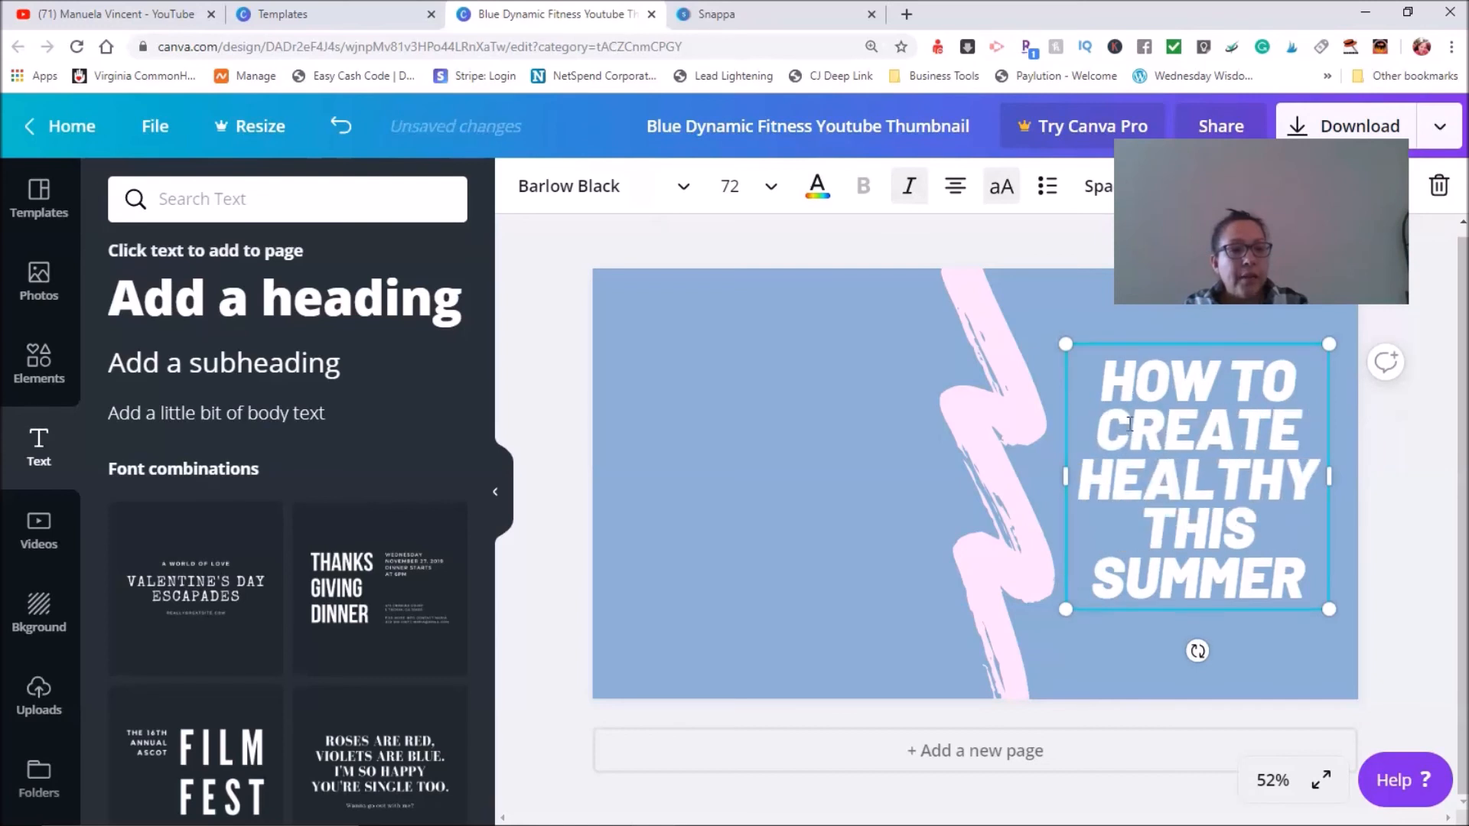
type("THUM")
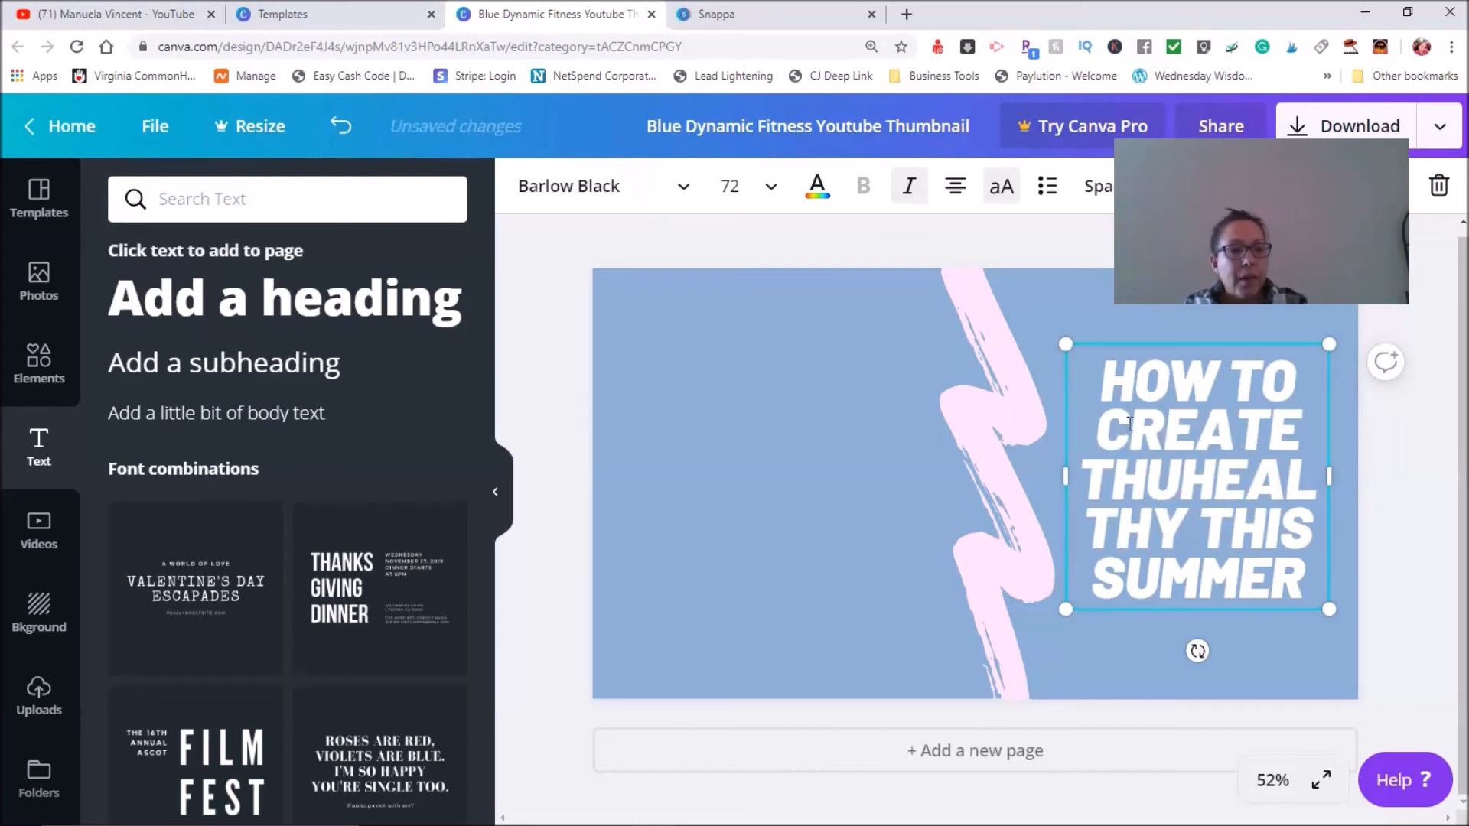
type("BNAILS ")
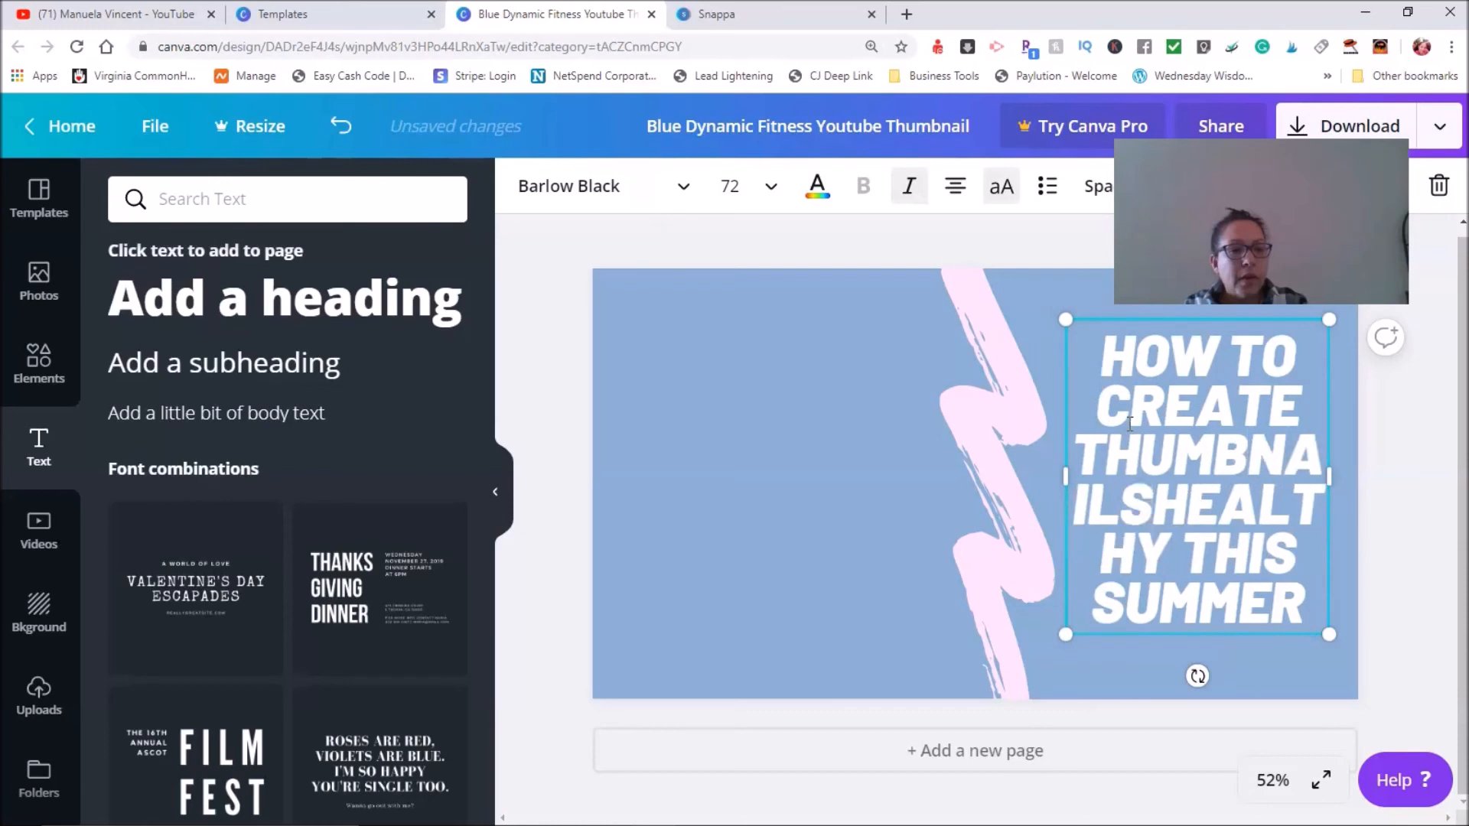
type("FOR FREE")
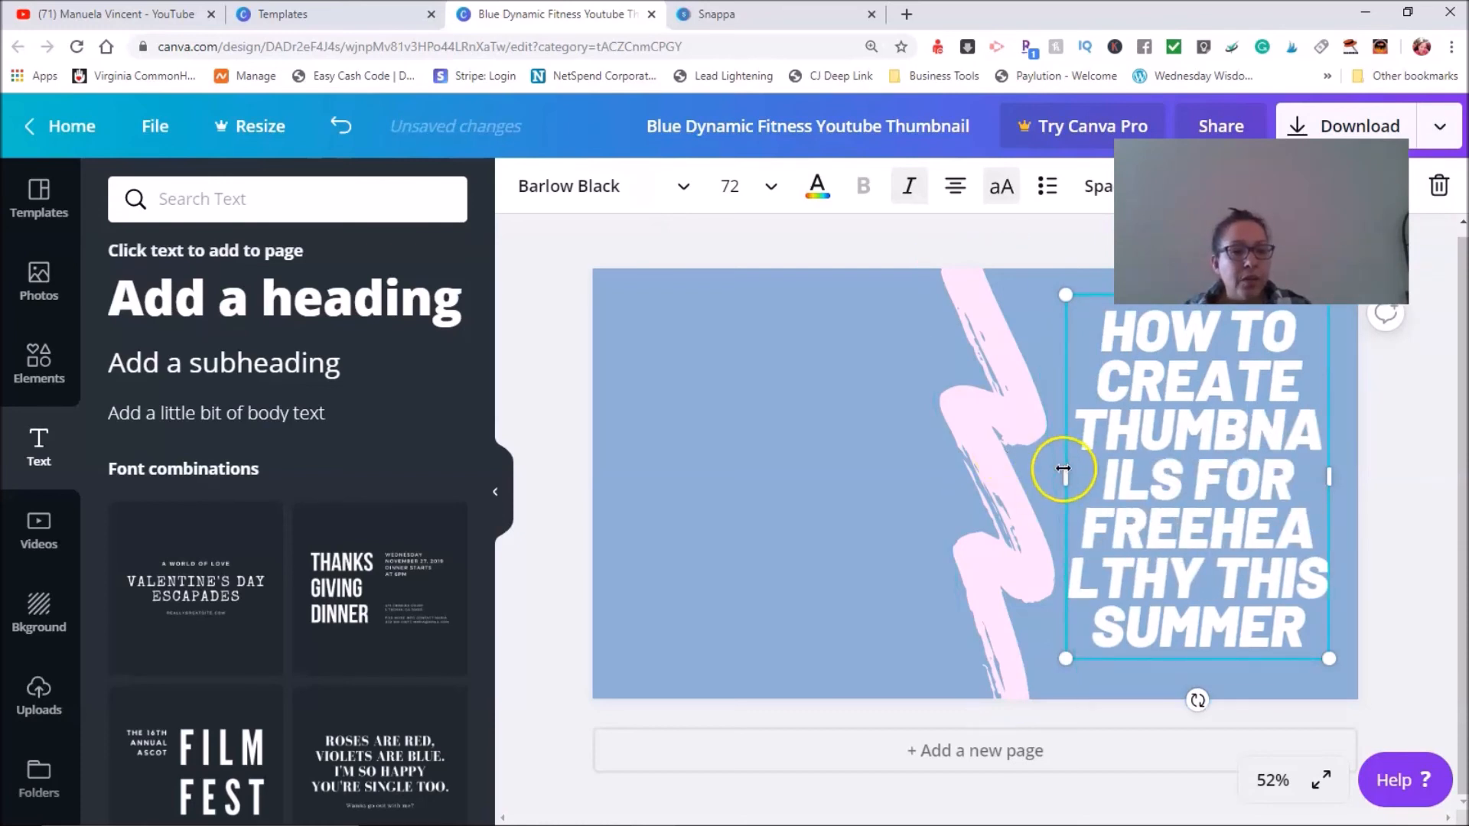
Widen the heading's text box toward the left and shift the pink brush stroke left, clear of the text.
left_click_drag(1051, 474, 894, 477)
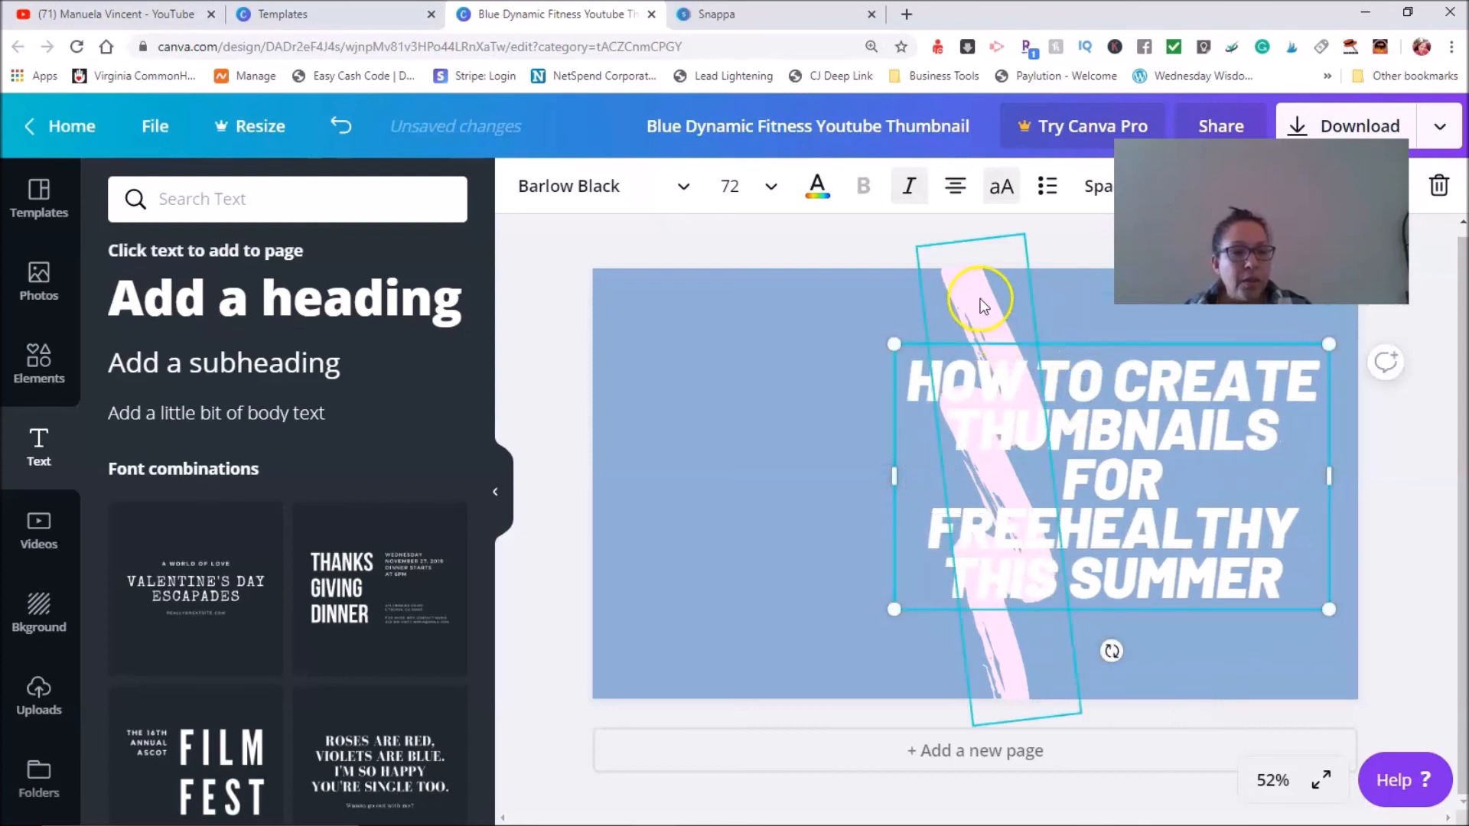
left_click_drag(899, 298, 798, 293)
Delete the leftover template words "HEALTHY THIS SUMMER" from the end of the heading.
left_click(1155, 483)
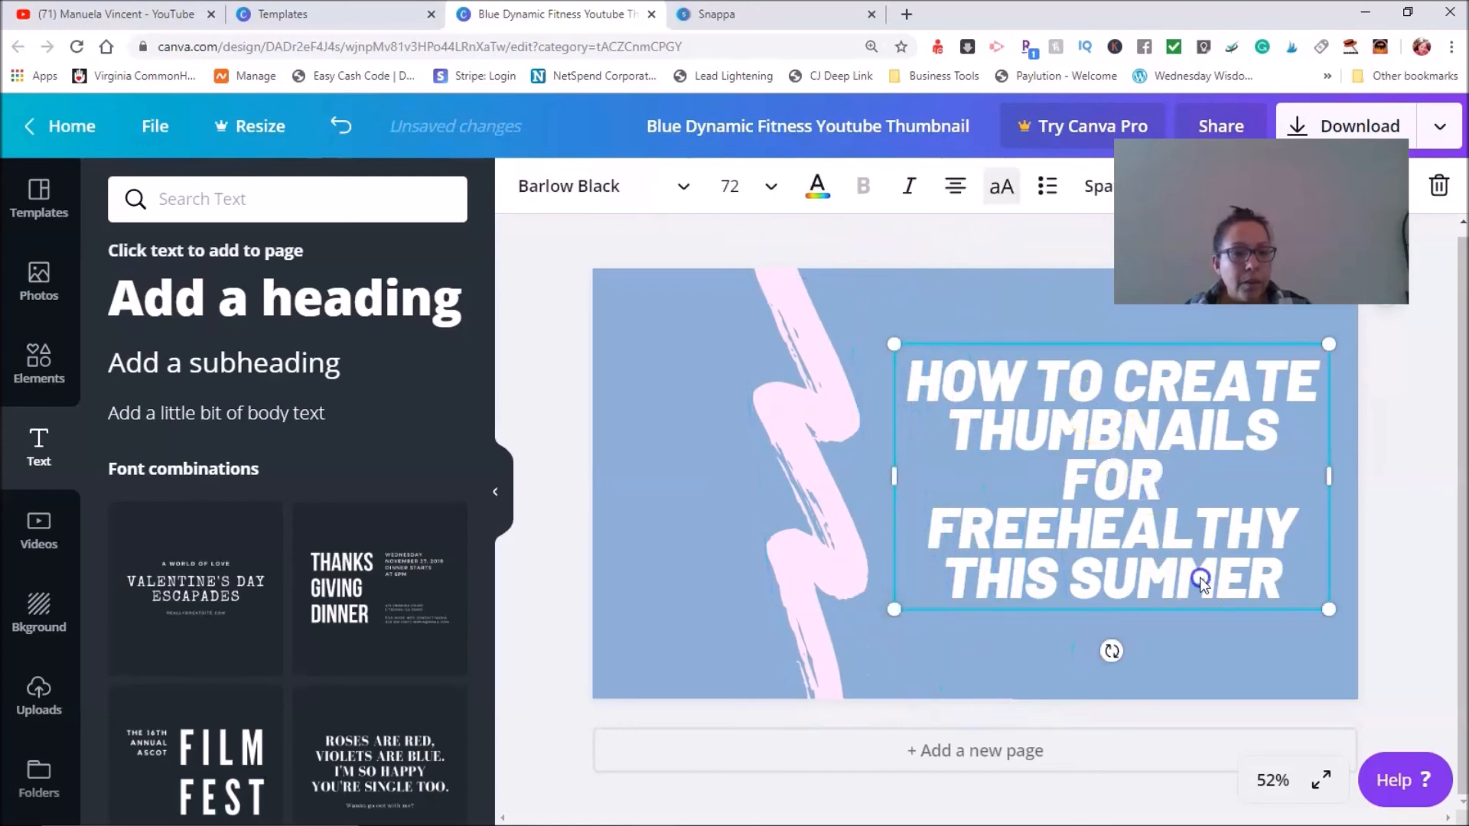
double_click(1278, 577)
left_click(1283, 574)
mouse_move(1247, 566)
left_mouse_down()
mouse_move(1067, 578)
mouse_move(1064, 528)
left_mouse_up()
key("BackSpace")
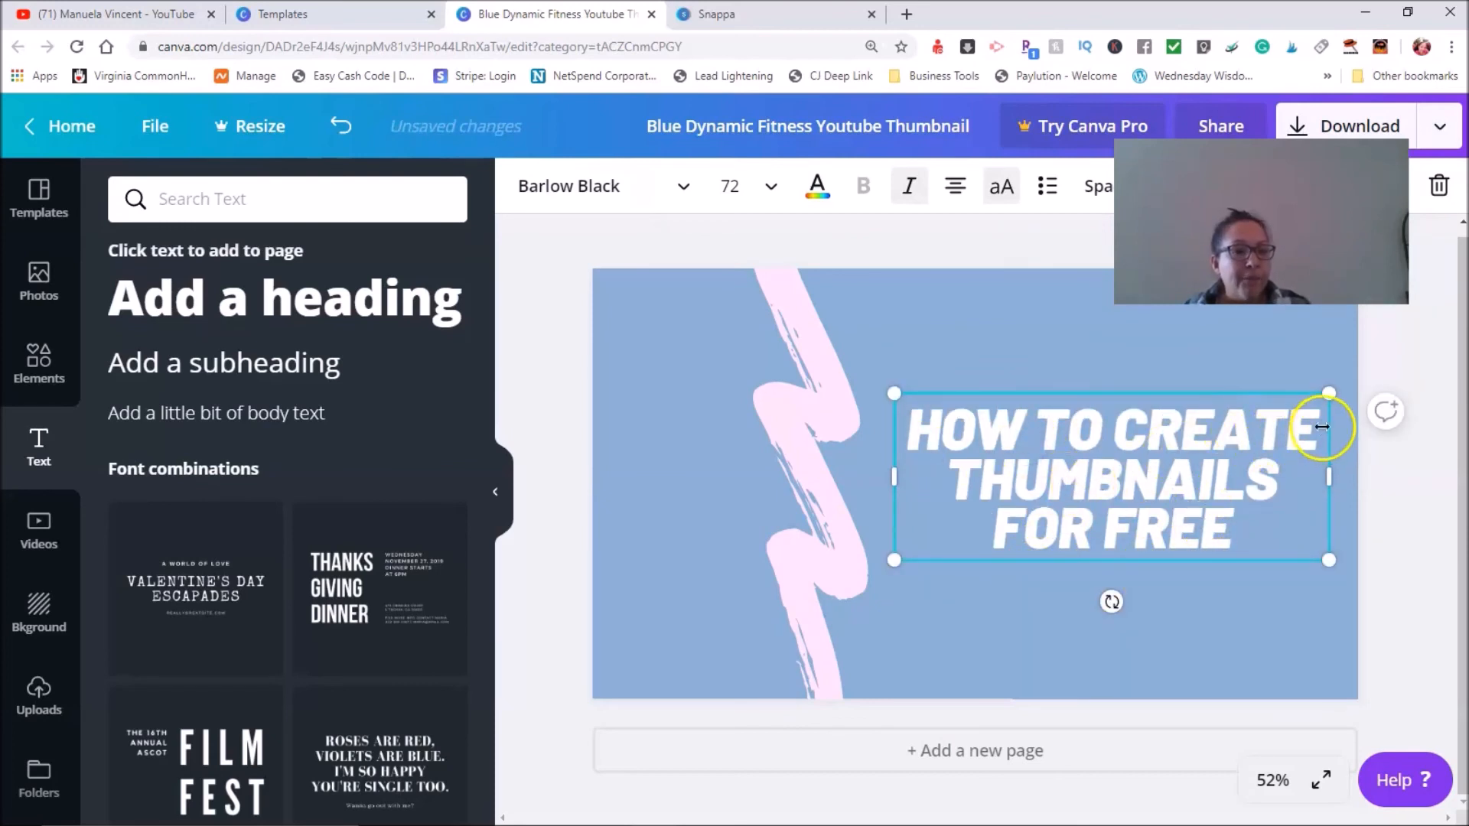
Move the heading near the top of the thumbnail and insert "YOUTUBE" before "THUMBNAILS".
left_click_drag(1309, 428, 1297, 427)
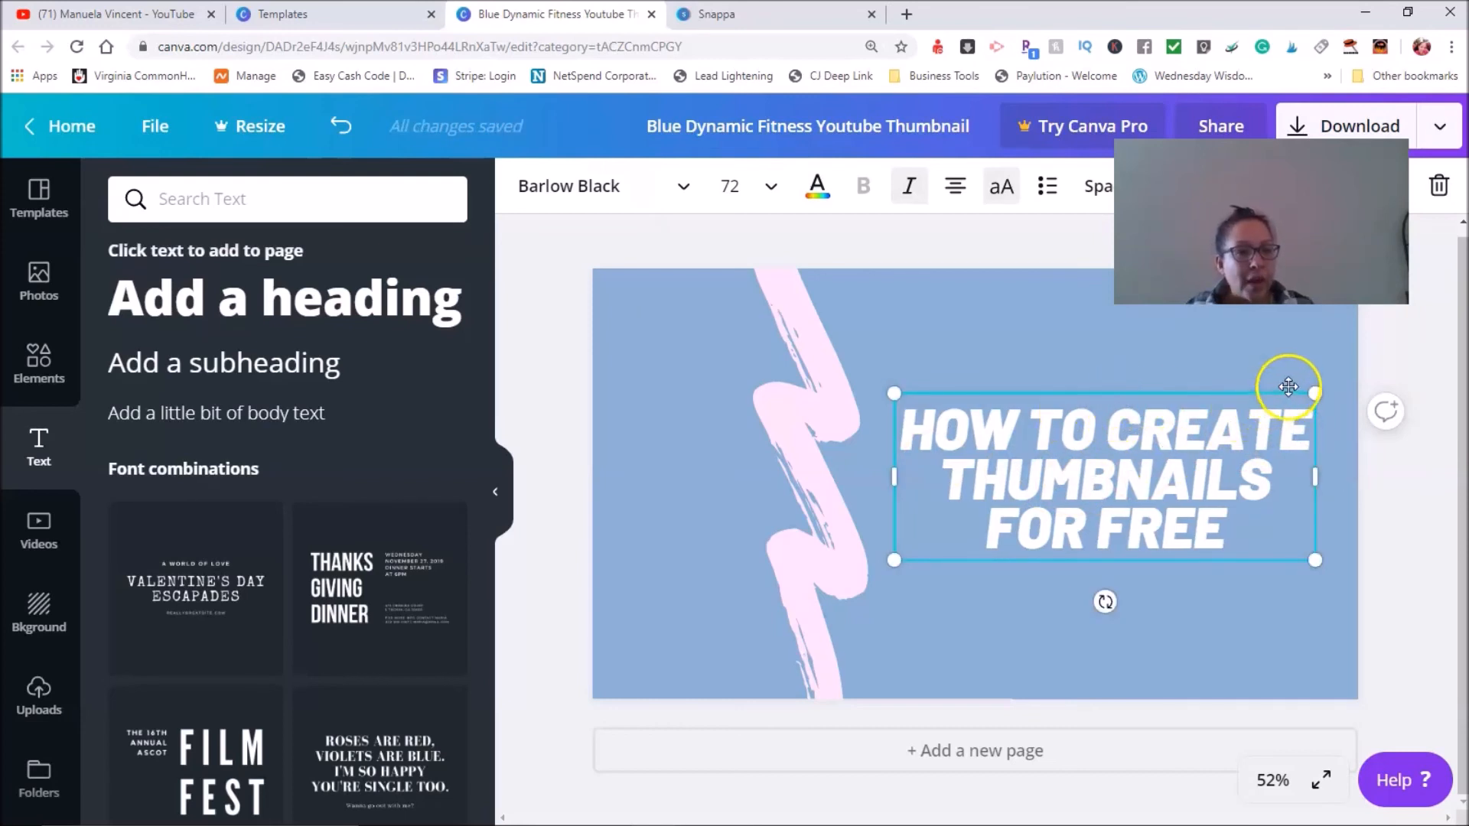
left_click_drag(1133, 381, 1100, 283)
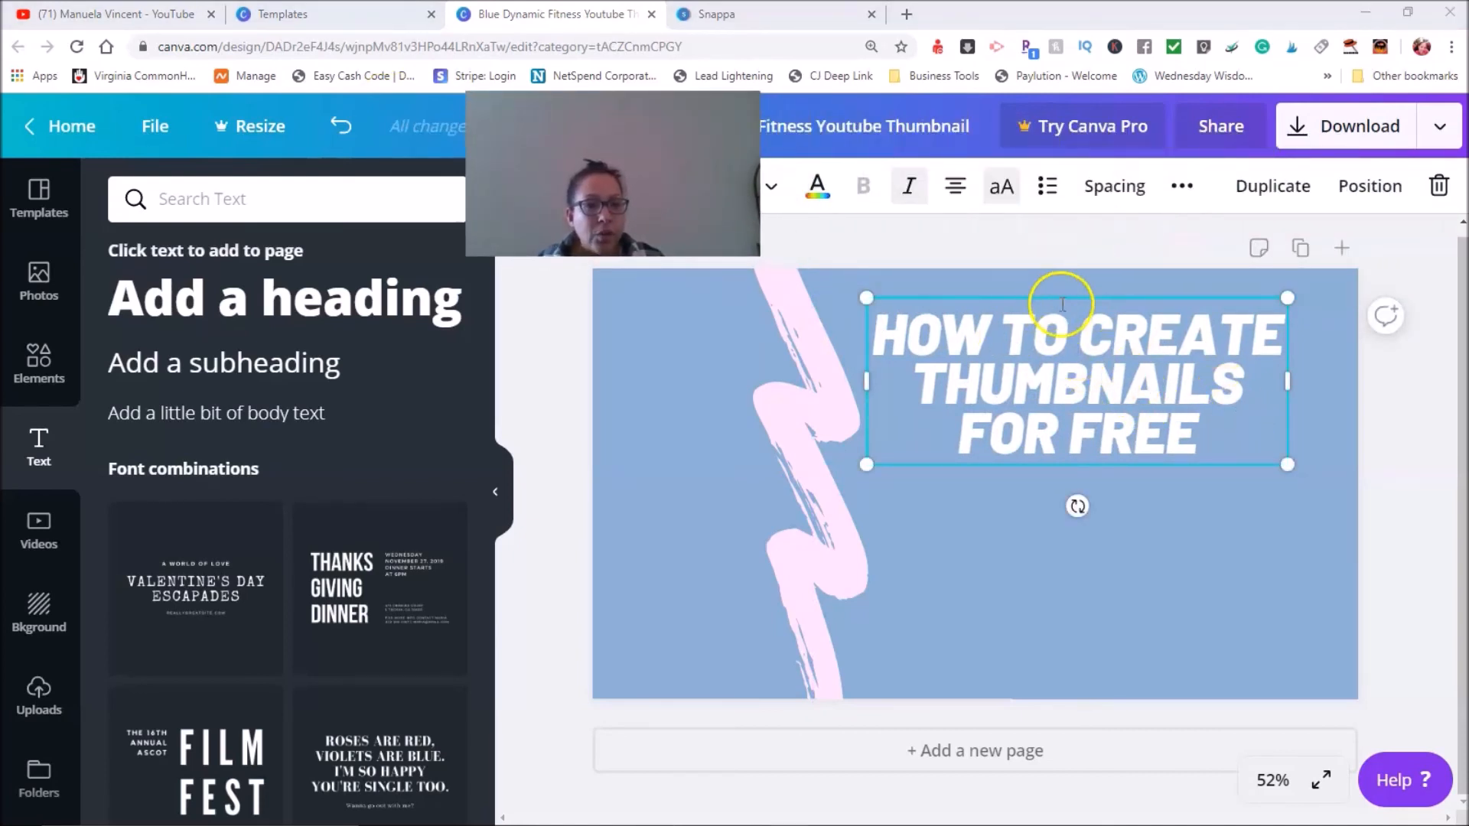
left_click(1211, 430)
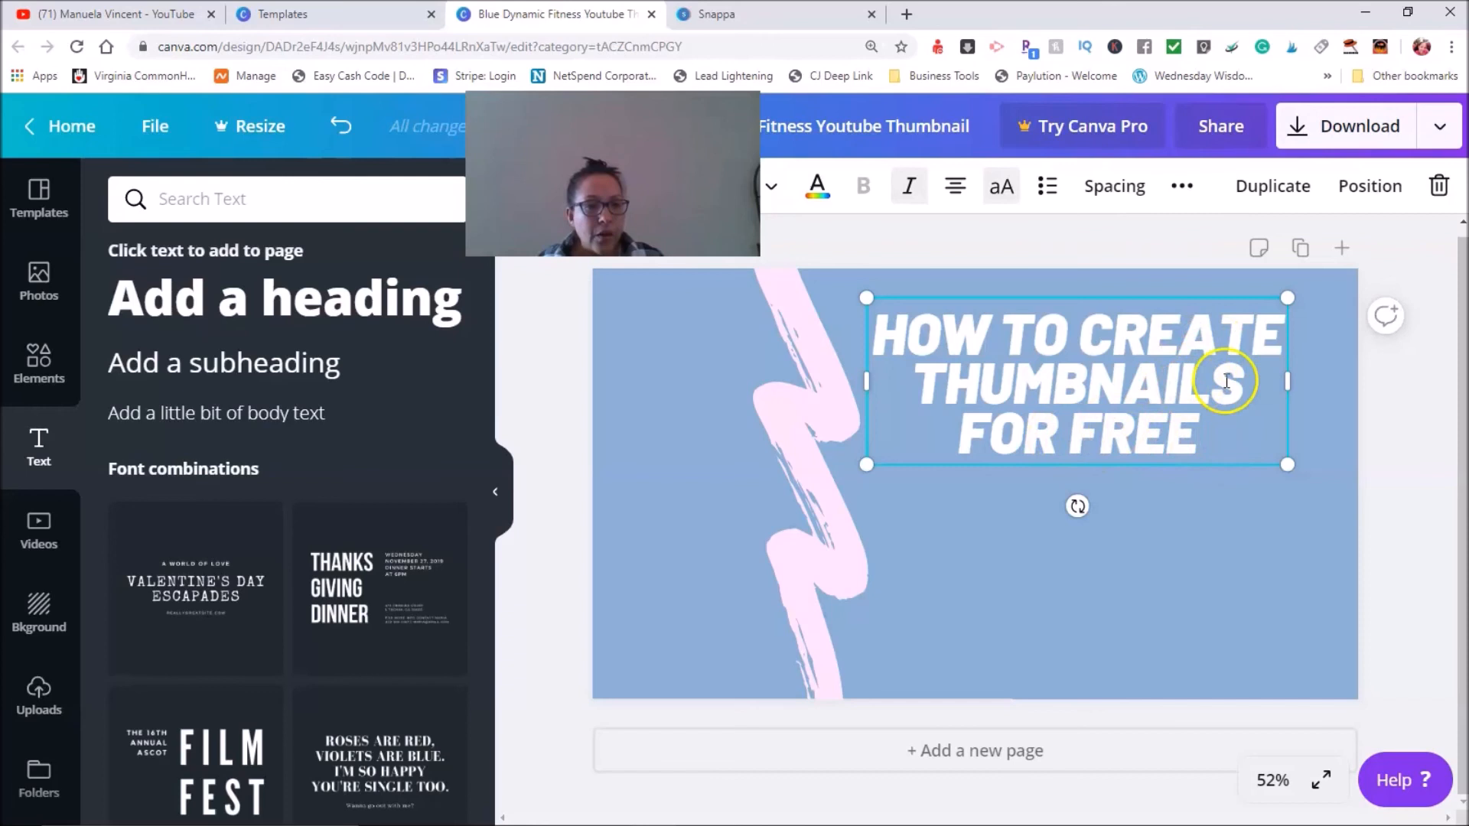
left_click(917, 381)
type("YOUTUBE")
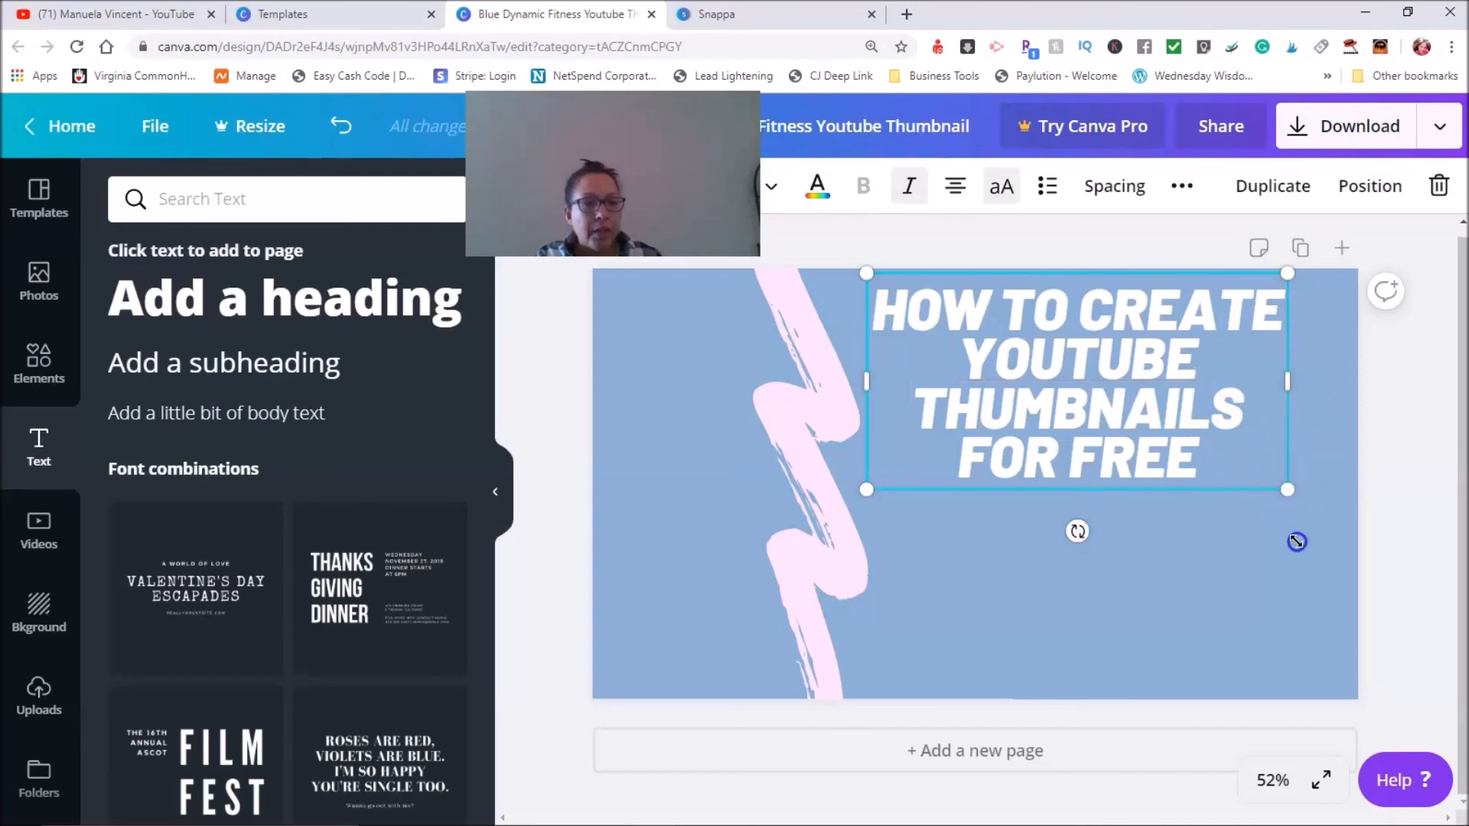
Scale the heading down slightly, align it in the thumbnail's upper-right corner, and shift the brush stroke right toward it.
left_click_drag(1322, 594, 1257, 538)
left_click(815, 356)
mouse_move(832, 355)
left_mouse_down()
mouse_move(1209, 412)
mouse_move(1281, 389)
mouse_move(867, 350)
left_mouse_up()
mouse_move(1105, 328)
left_mouse_down()
mouse_move(1164, 314)
mouse_move(1112, 342)
left_mouse_up()
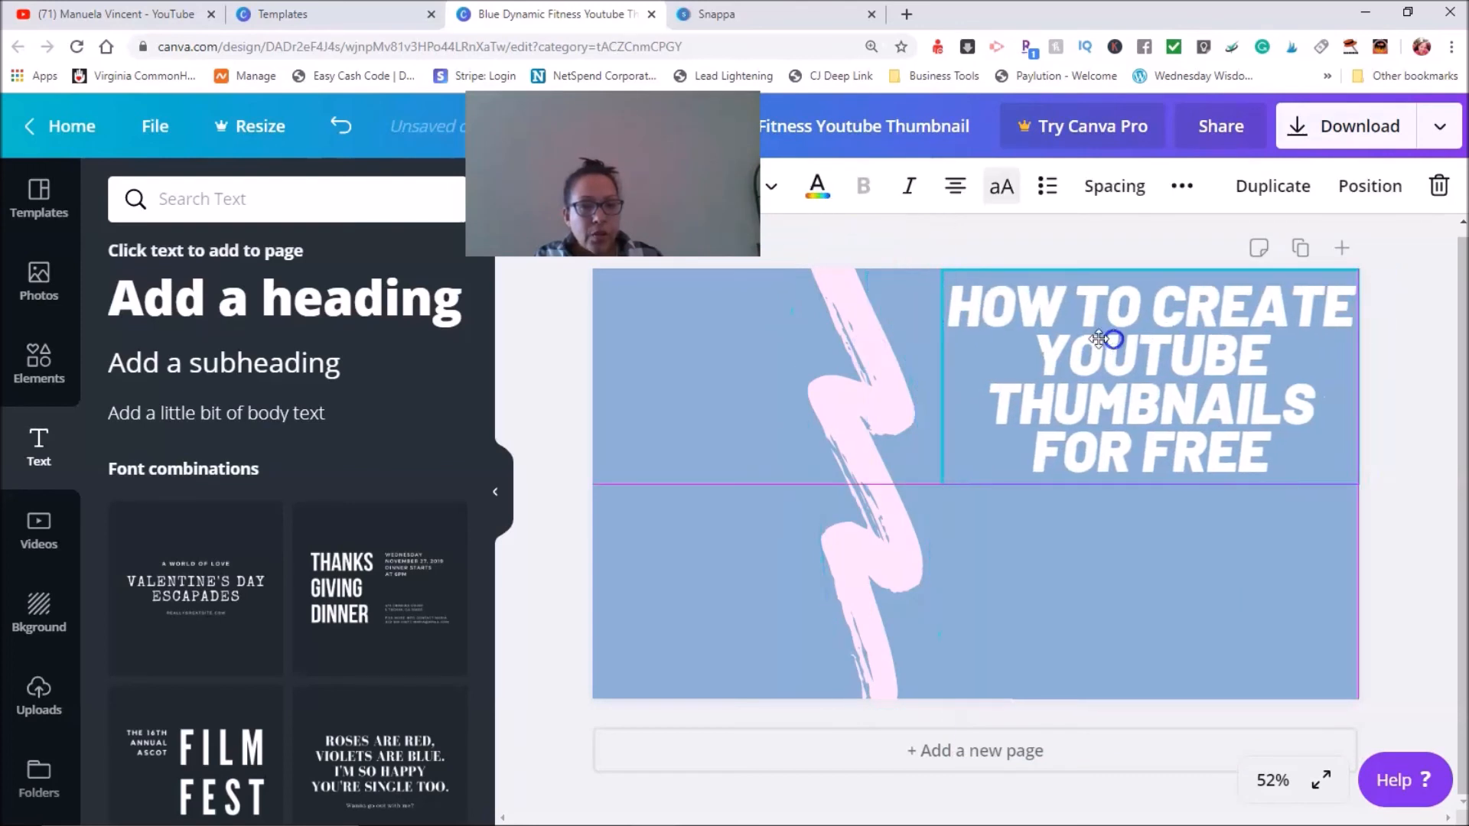
mouse_move(870, 386)
left_mouse_down()
mouse_move(928, 377)
mouse_move(909, 373)
left_mouse_up()
Move the heading to the thumbnail's upper-left corner and place the pink brush stroke just to its right.
mouse_move(1160, 330)
left_mouse_down()
mouse_move(765, 329)
mouse_move(803, 329)
left_mouse_up()
left_click_drag(955, 462, 1177, 462)
left_click(689, 341)
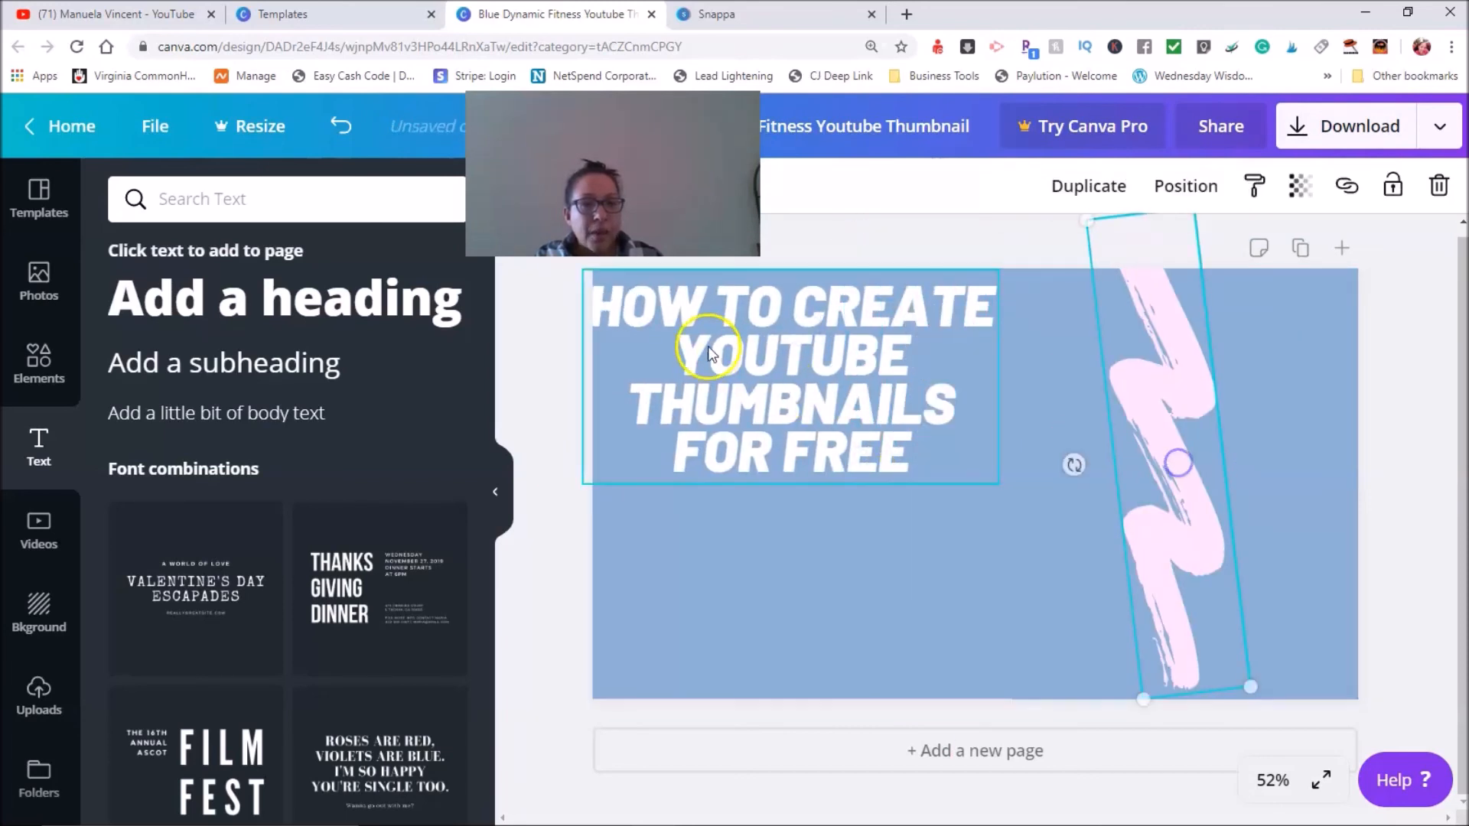
mouse_move(768, 357)
left_mouse_down()
mouse_move(828, 394)
mouse_move(780, 371)
mouse_move(774, 337)
mouse_move(775, 355)
left_mouse_up()
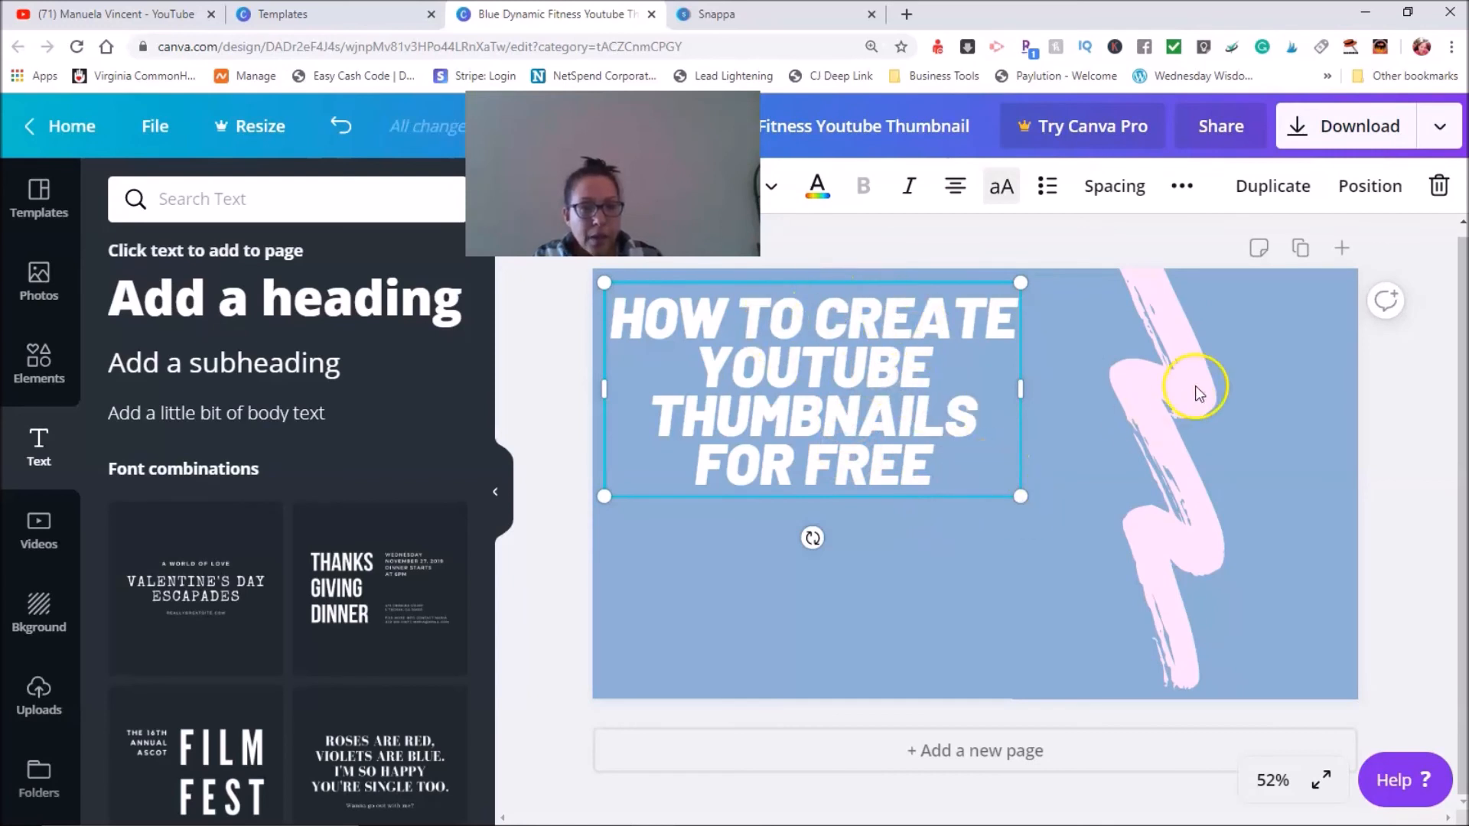
mouse_move(1167, 421)
left_mouse_down()
mouse_move(1054, 426)
mouse_move(1070, 442)
left_mouse_up()
left_click_drag(1069, 682, 1070, 682)
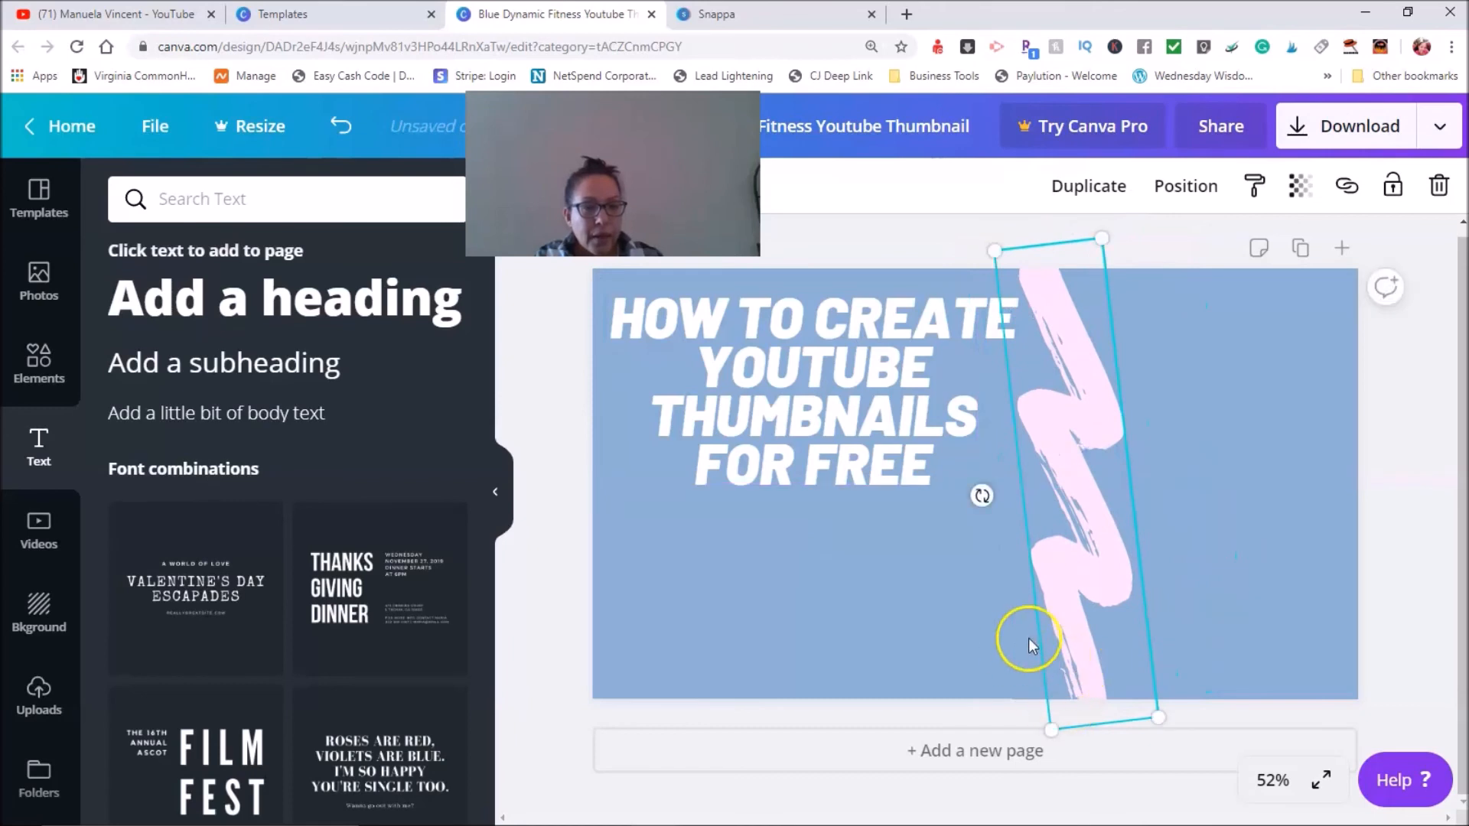
Add the uploaded cutout photo of the smiling woman in the blue cap giving a thumbs-up.
left_click(54, 616)
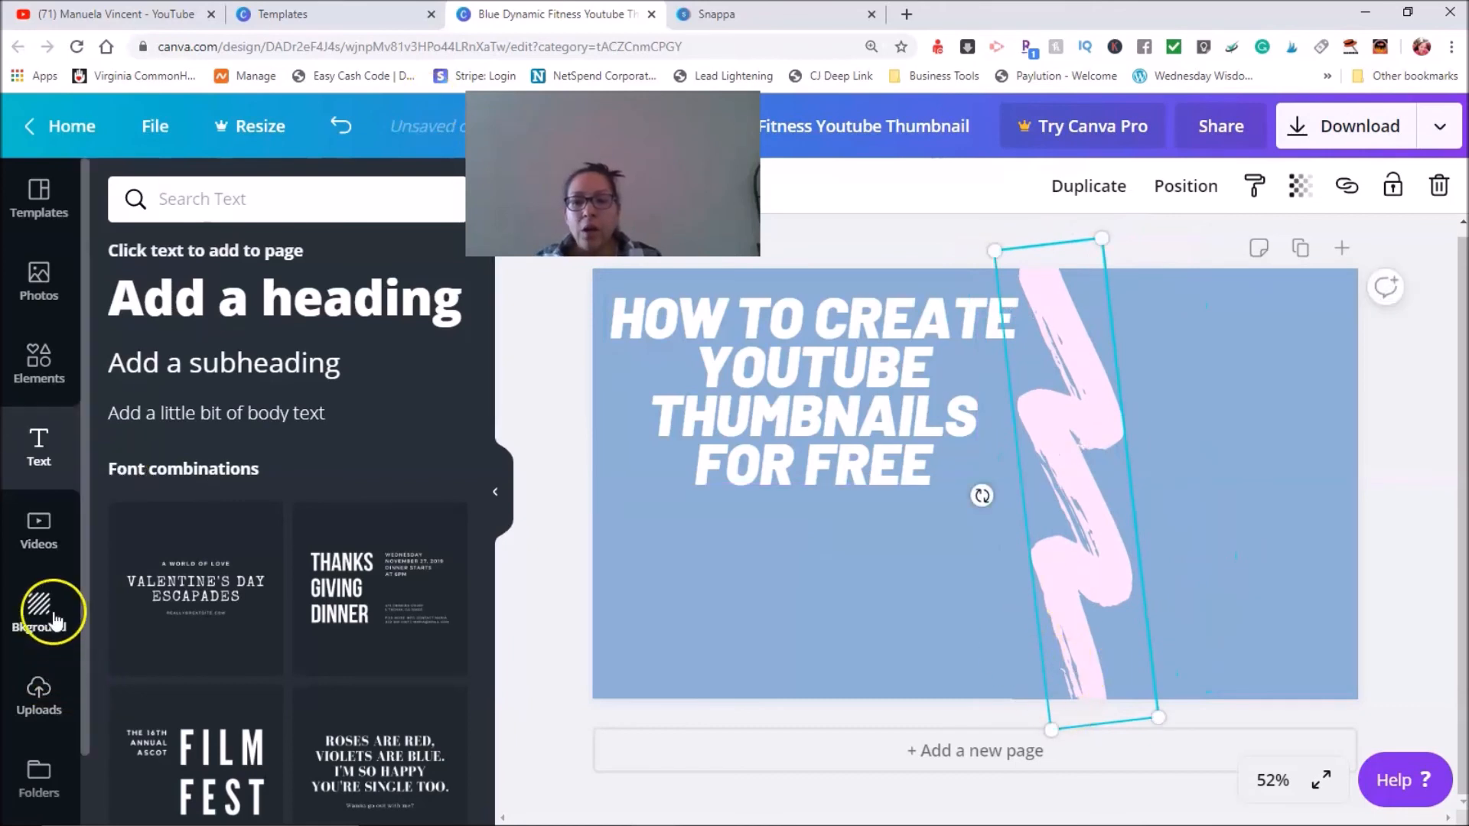
left_click(33, 710)
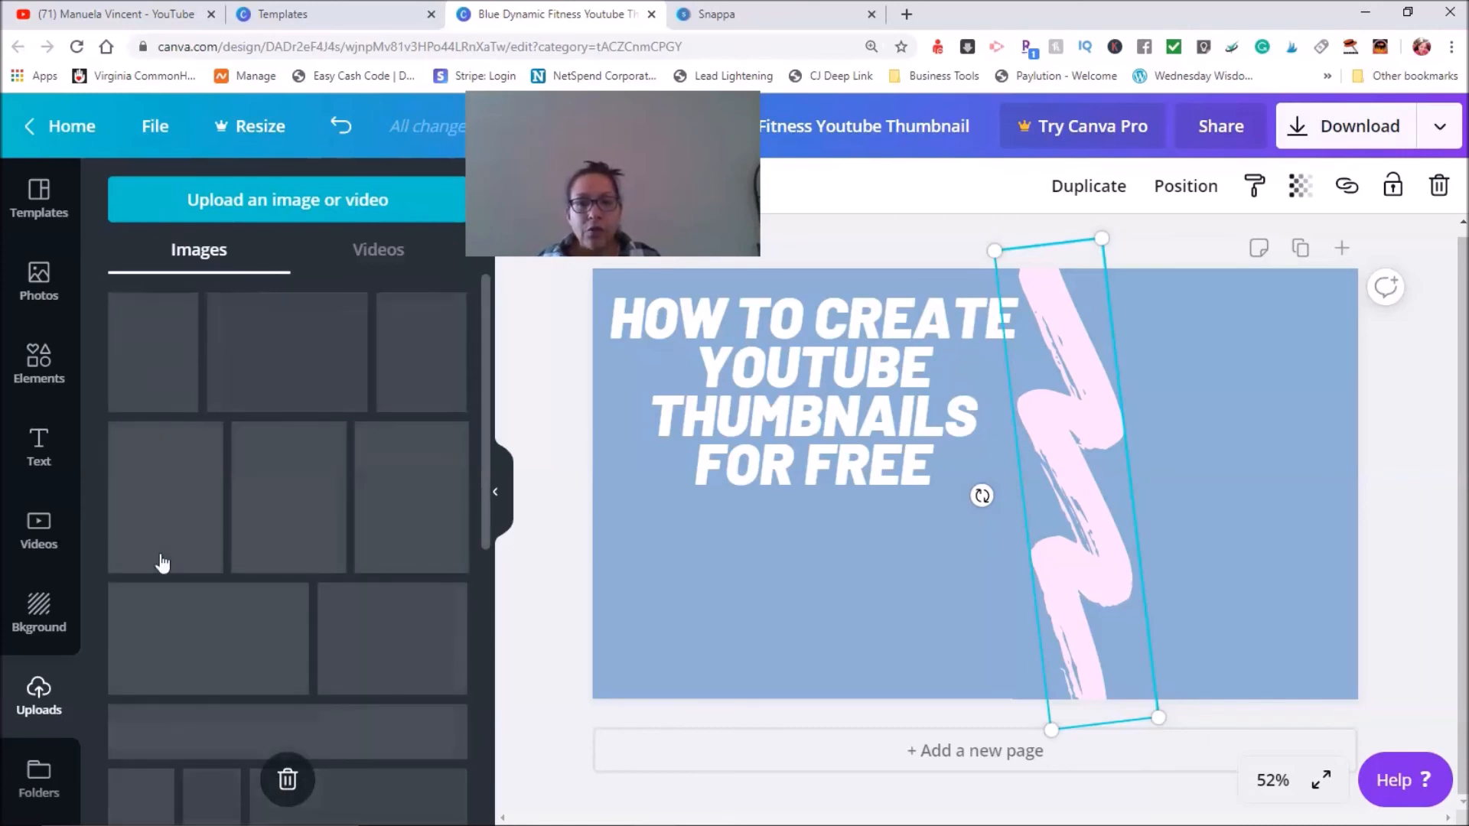
scroll(228, 503, "down", 8)
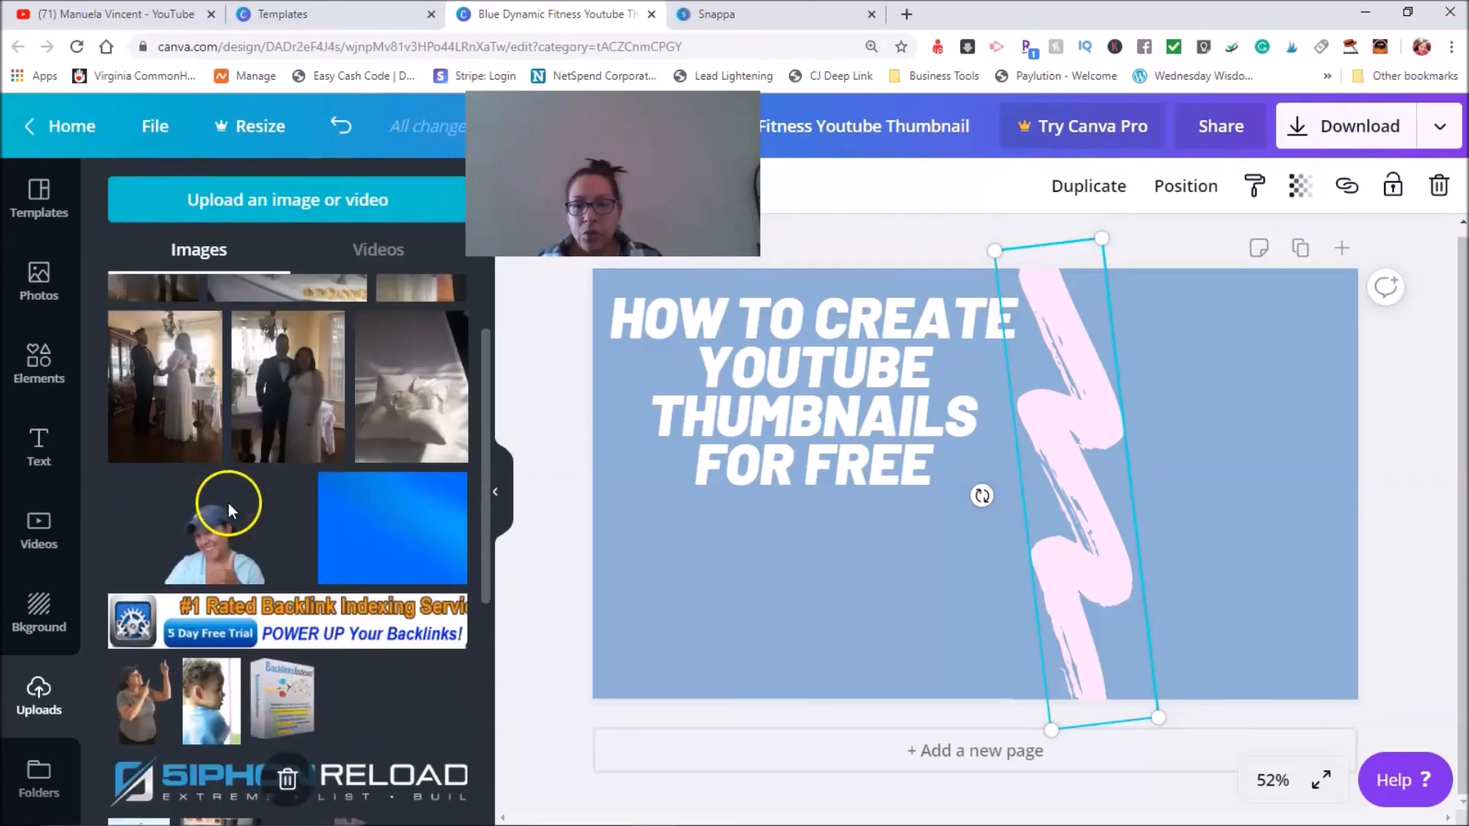
scroll(230, 511, "up", 1)
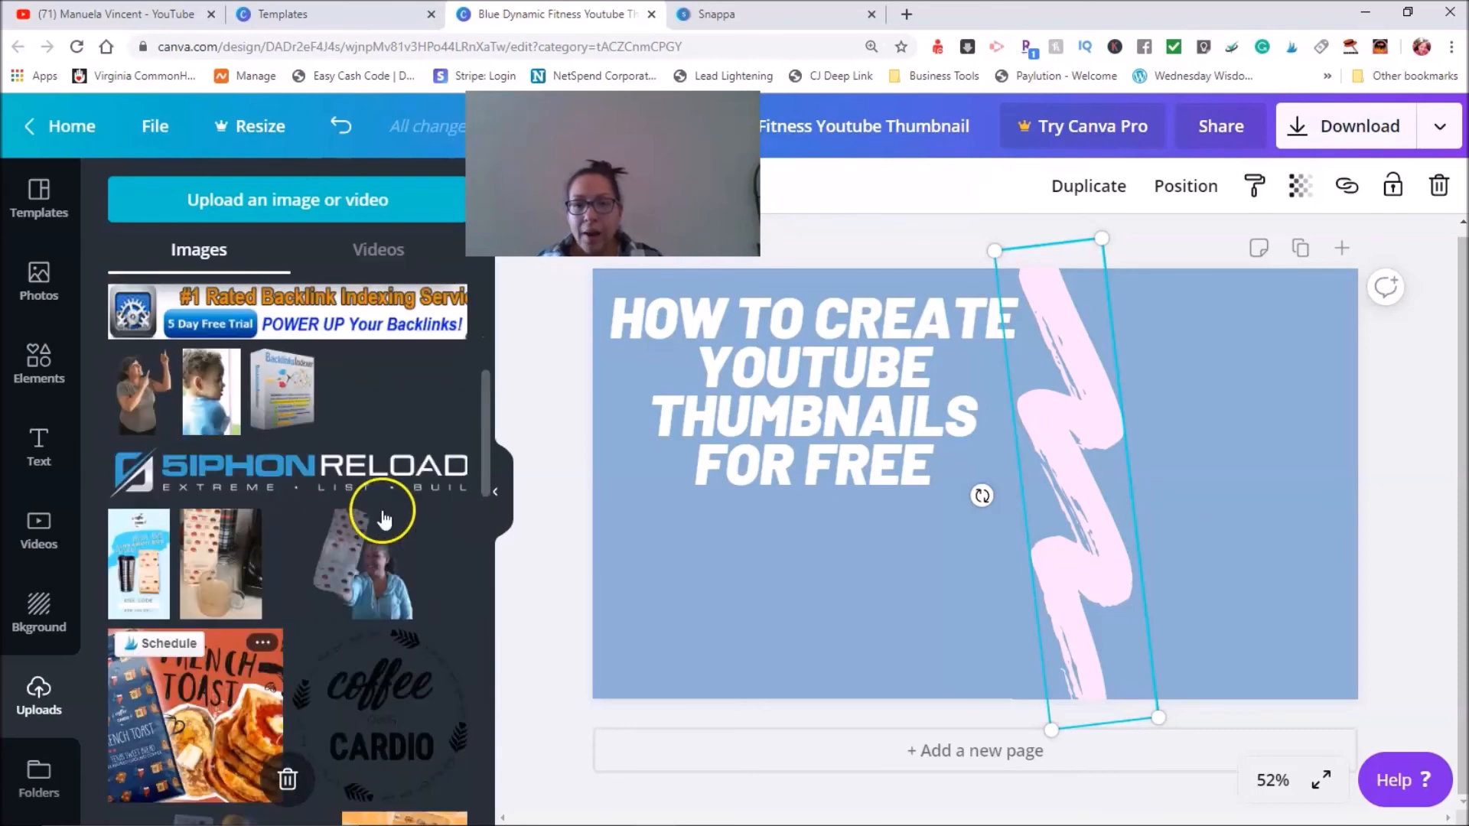
scroll(277, 552, "up", 2)
scroll(277, 553, "up", 1)
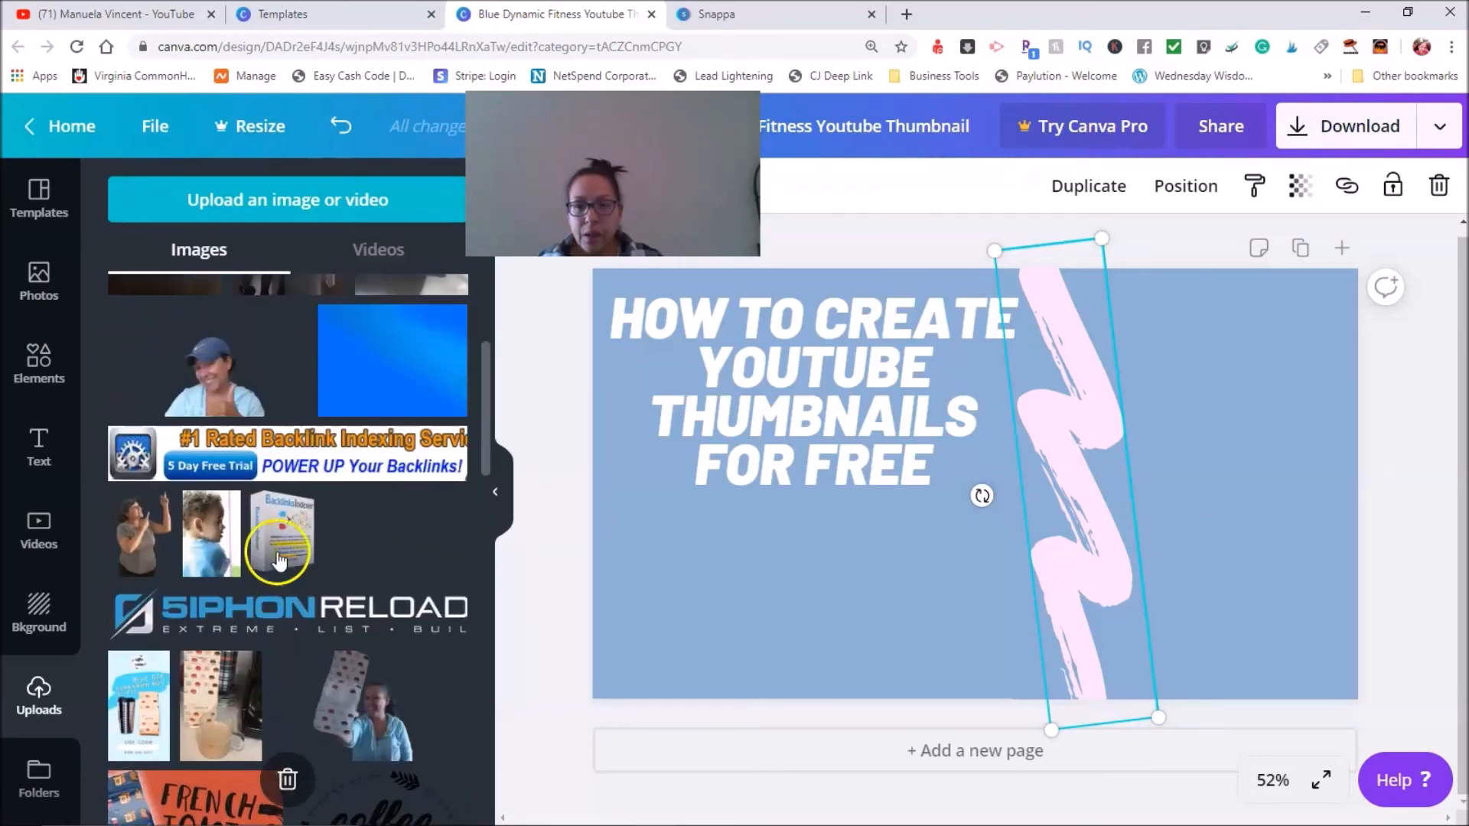
left_click(221, 386)
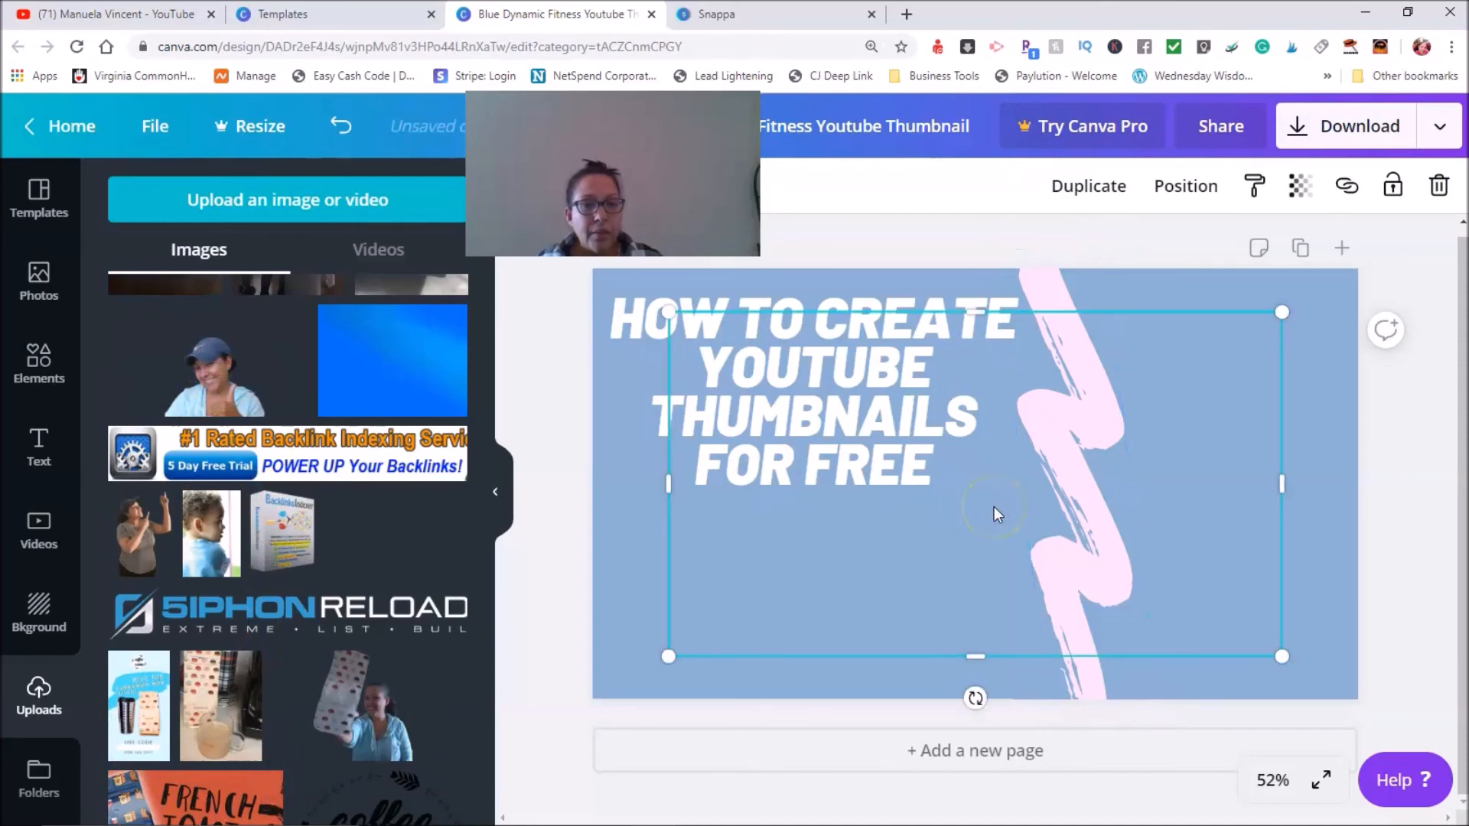
left_click(233, 208)
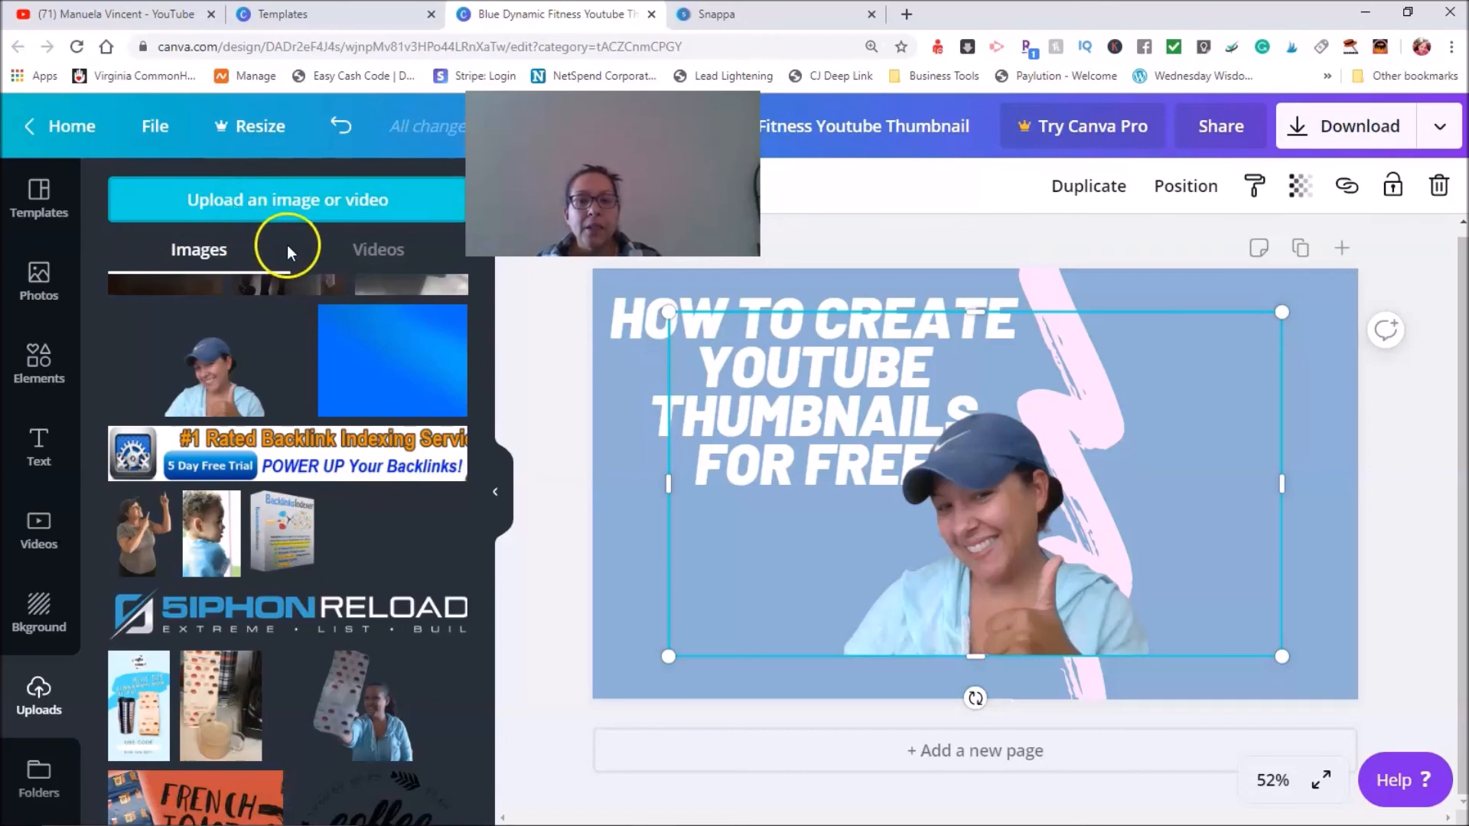
left_click(265, 210)
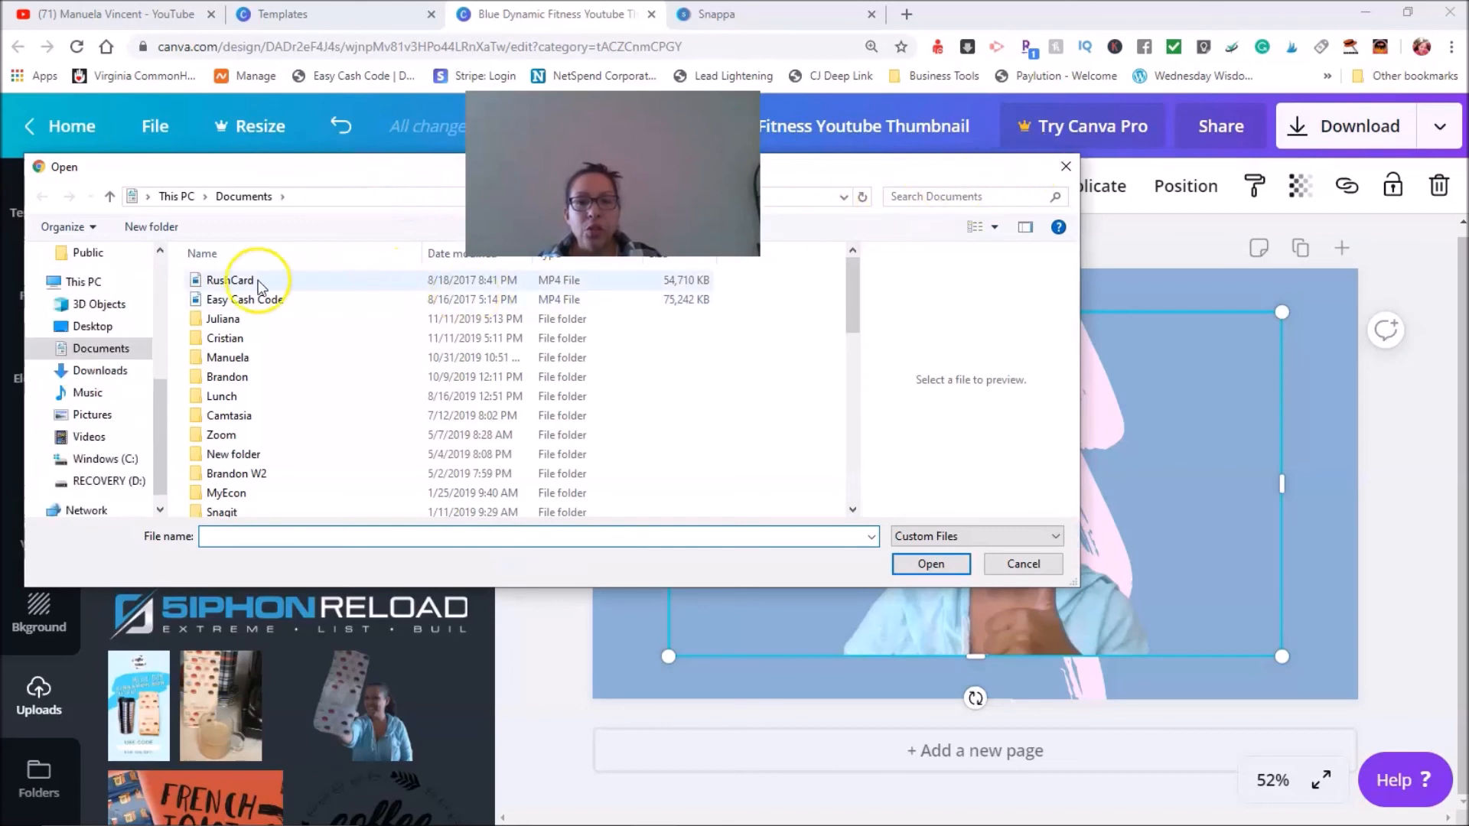
left_click(1066, 166)
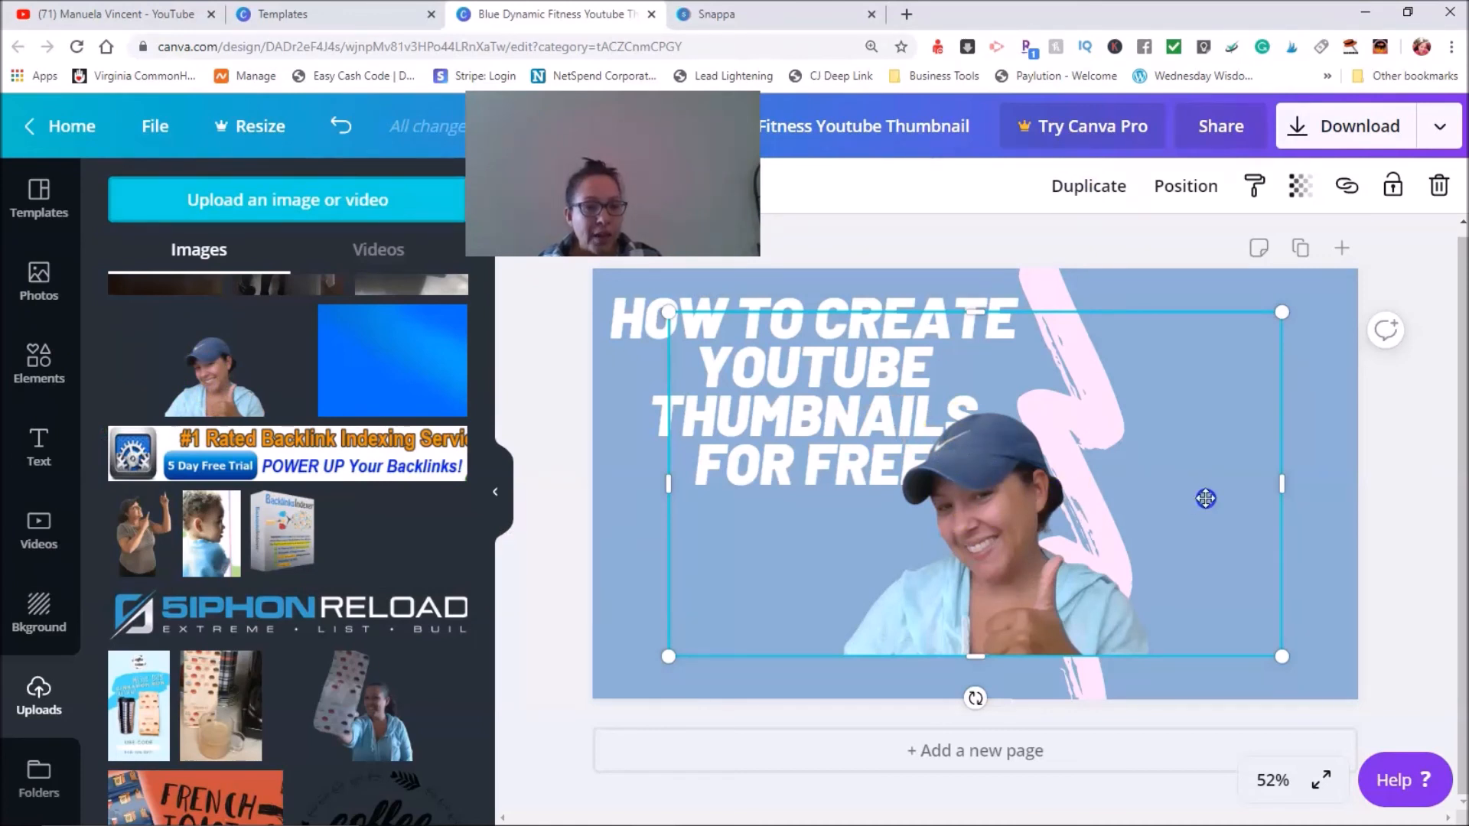
Shrink the woman's photo and place it in the thumbnail's lower-right corner, nudging the brush stroke slightly beside the heading.
left_click_drag(1236, 514, 1152, 489)
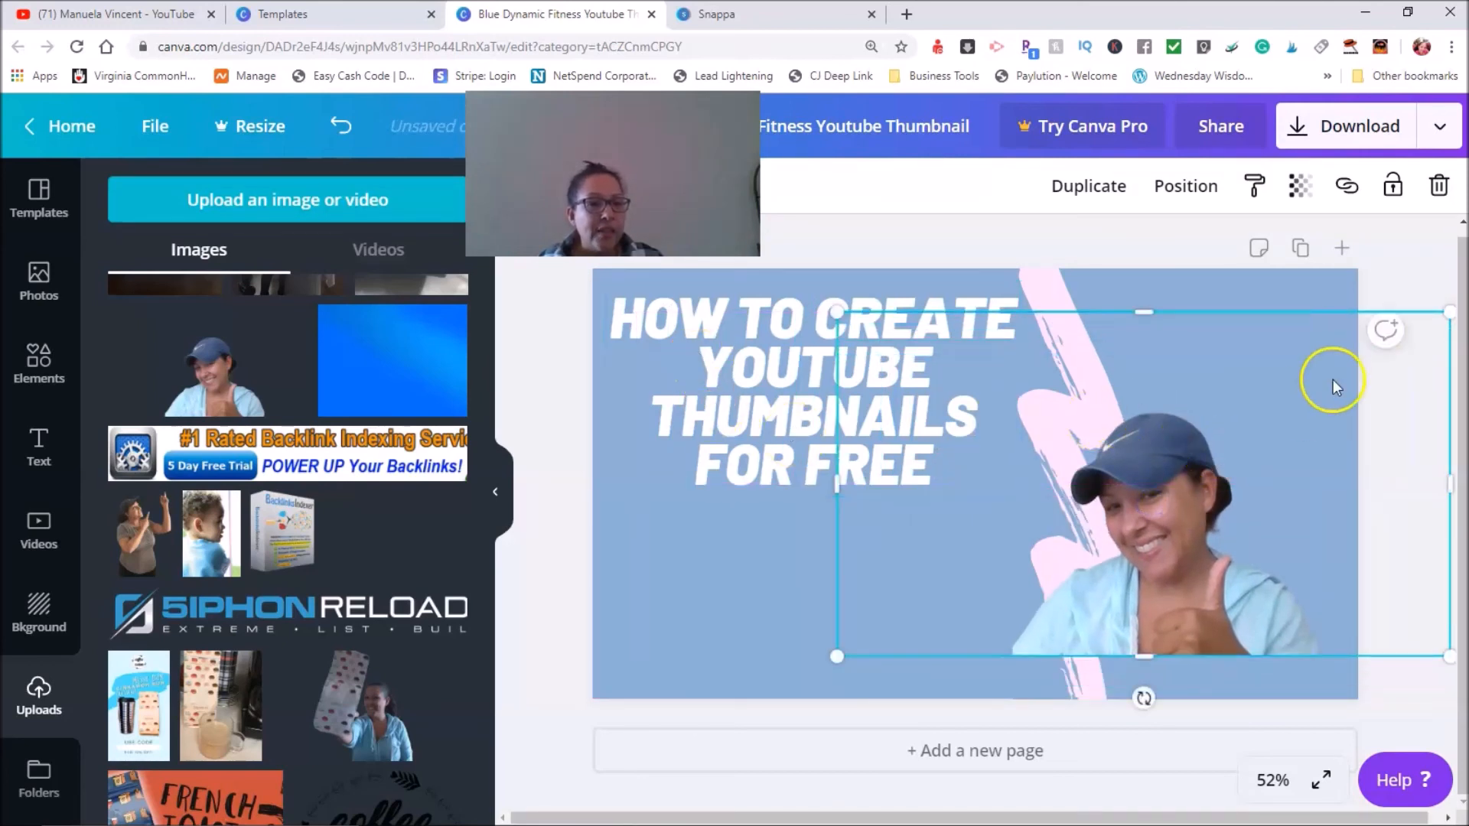
left_click_drag(1327, 395, 1316, 389)
left_click_drag(1215, 546, 1219, 610)
mouse_move(1076, 373)
left_mouse_down()
mouse_move(1043, 412)
mouse_move(1102, 390)
mouse_move(1079, 385)
left_mouse_up()
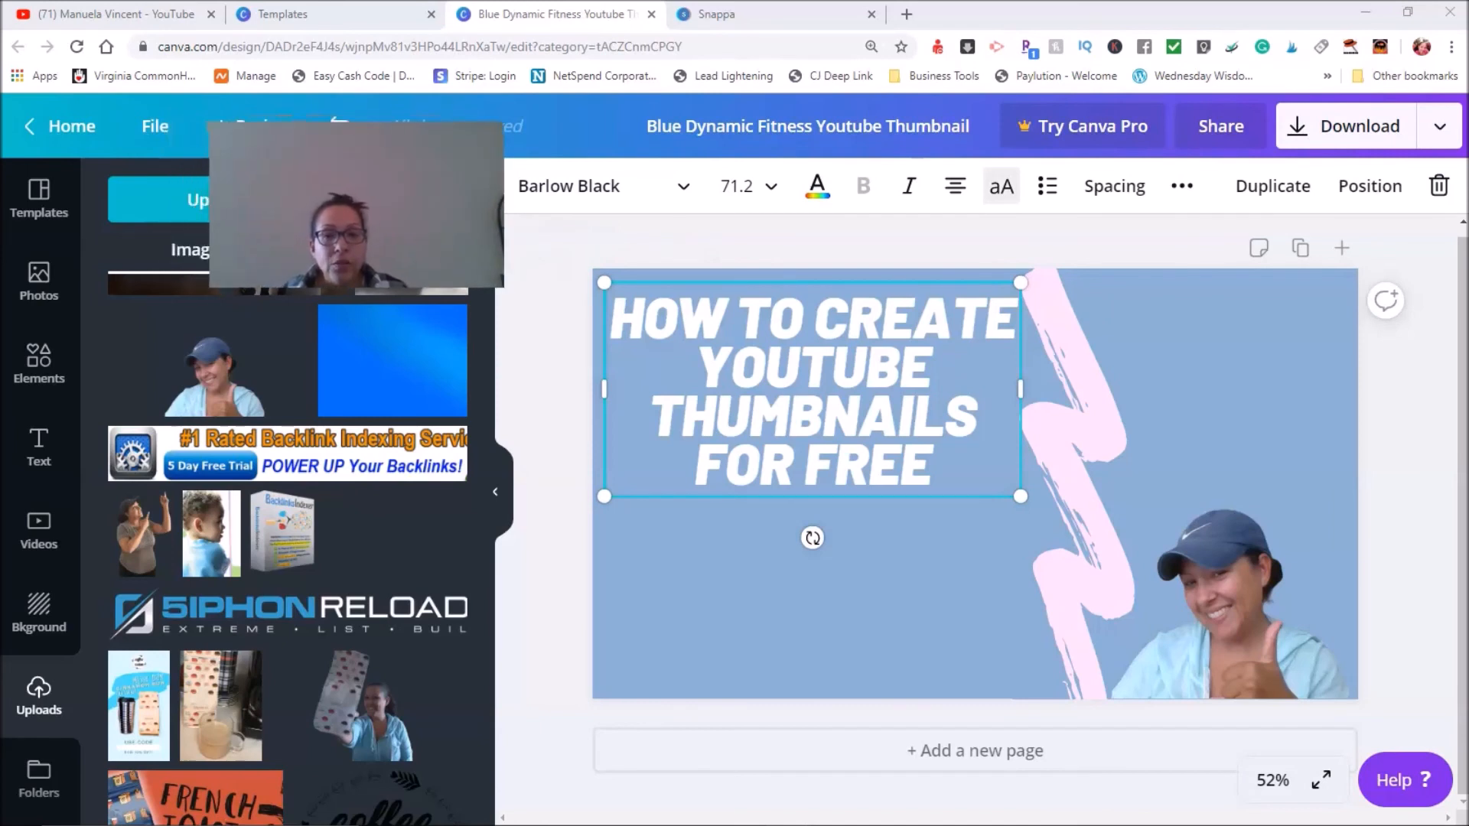
Change the heading's font to DJB Coffee Shoppe ESP.
left_click(684, 200)
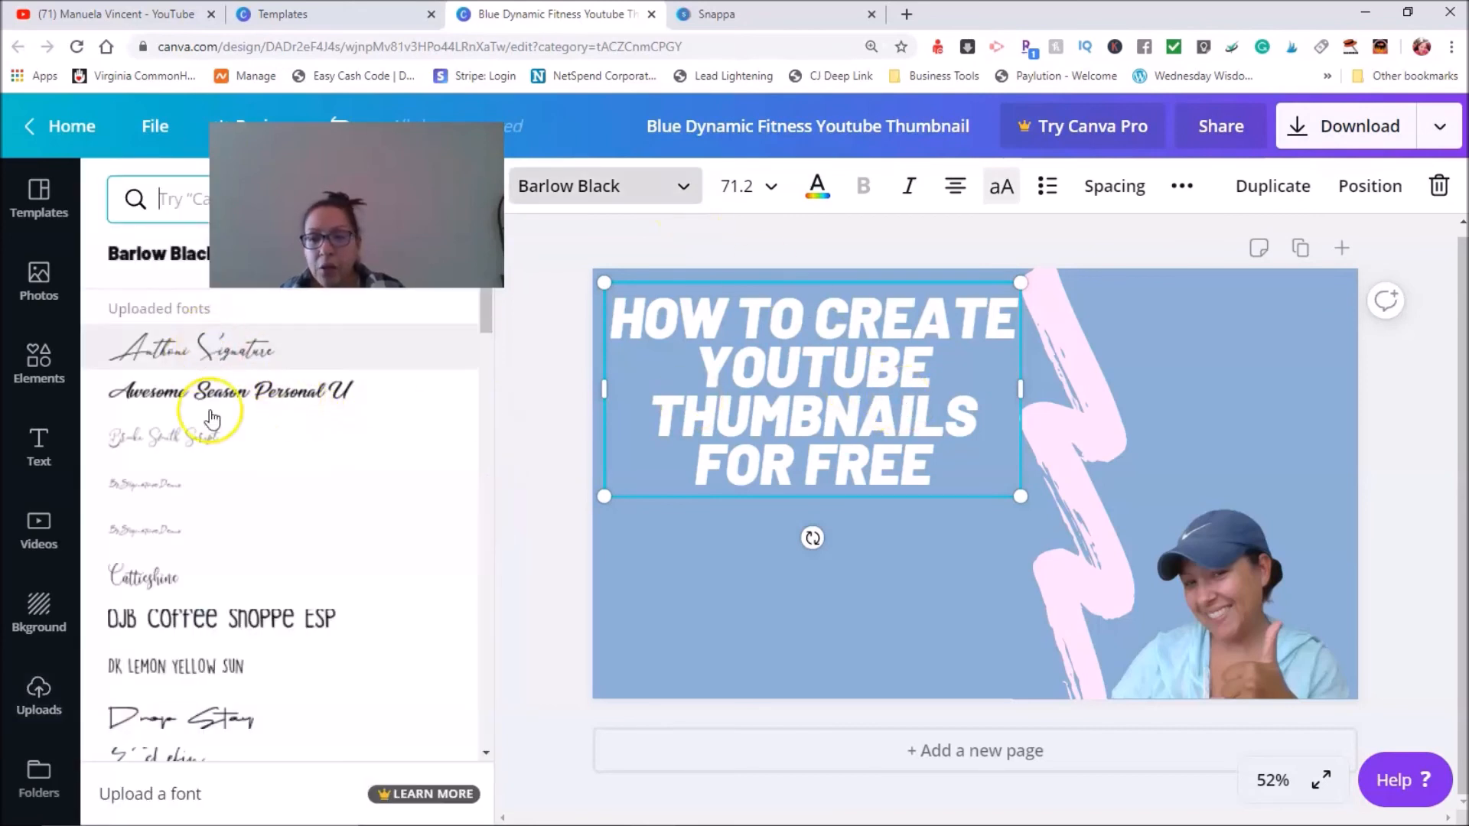
left_click(263, 616)
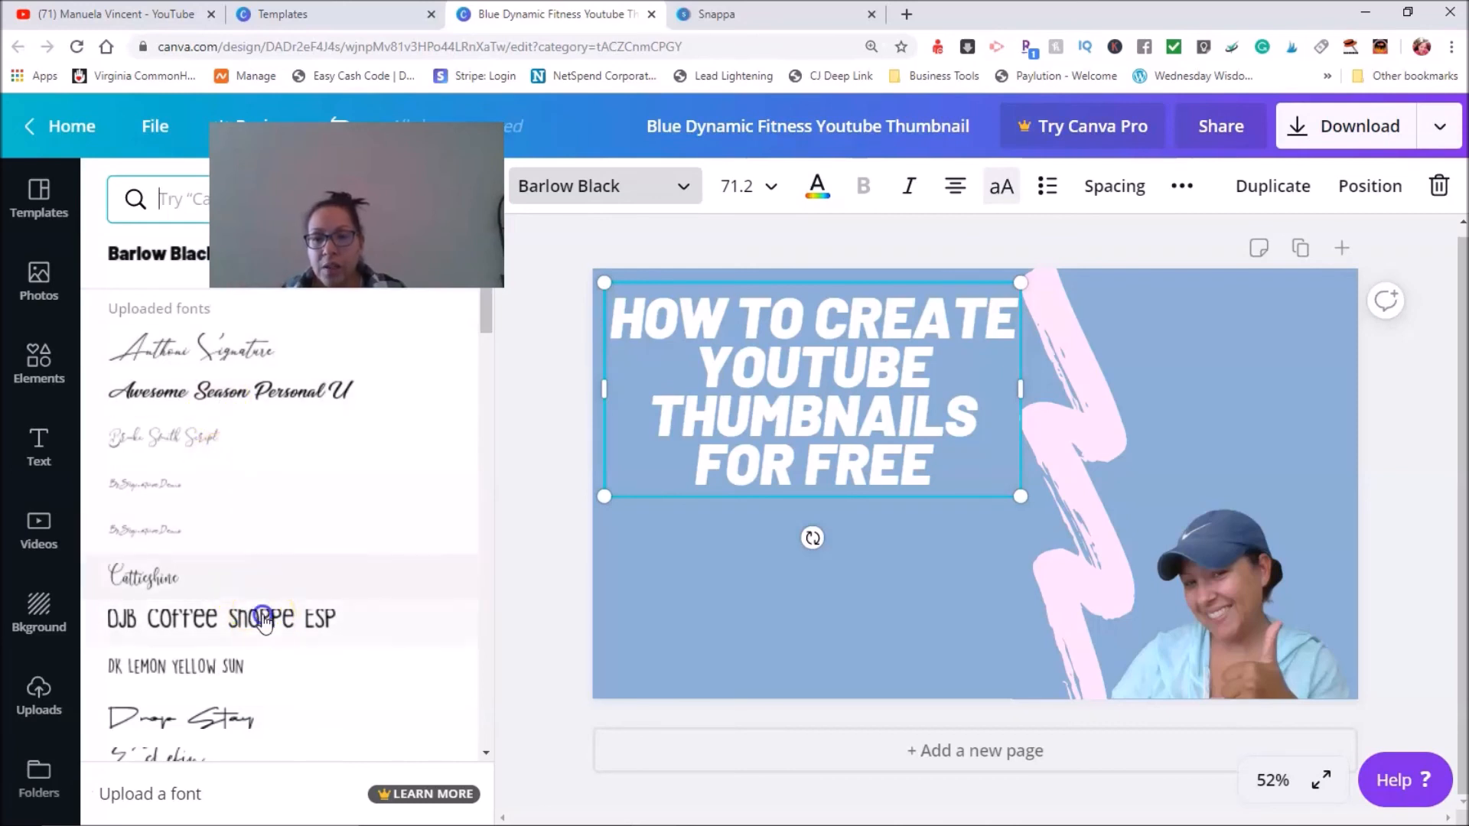
left_click(304, 616)
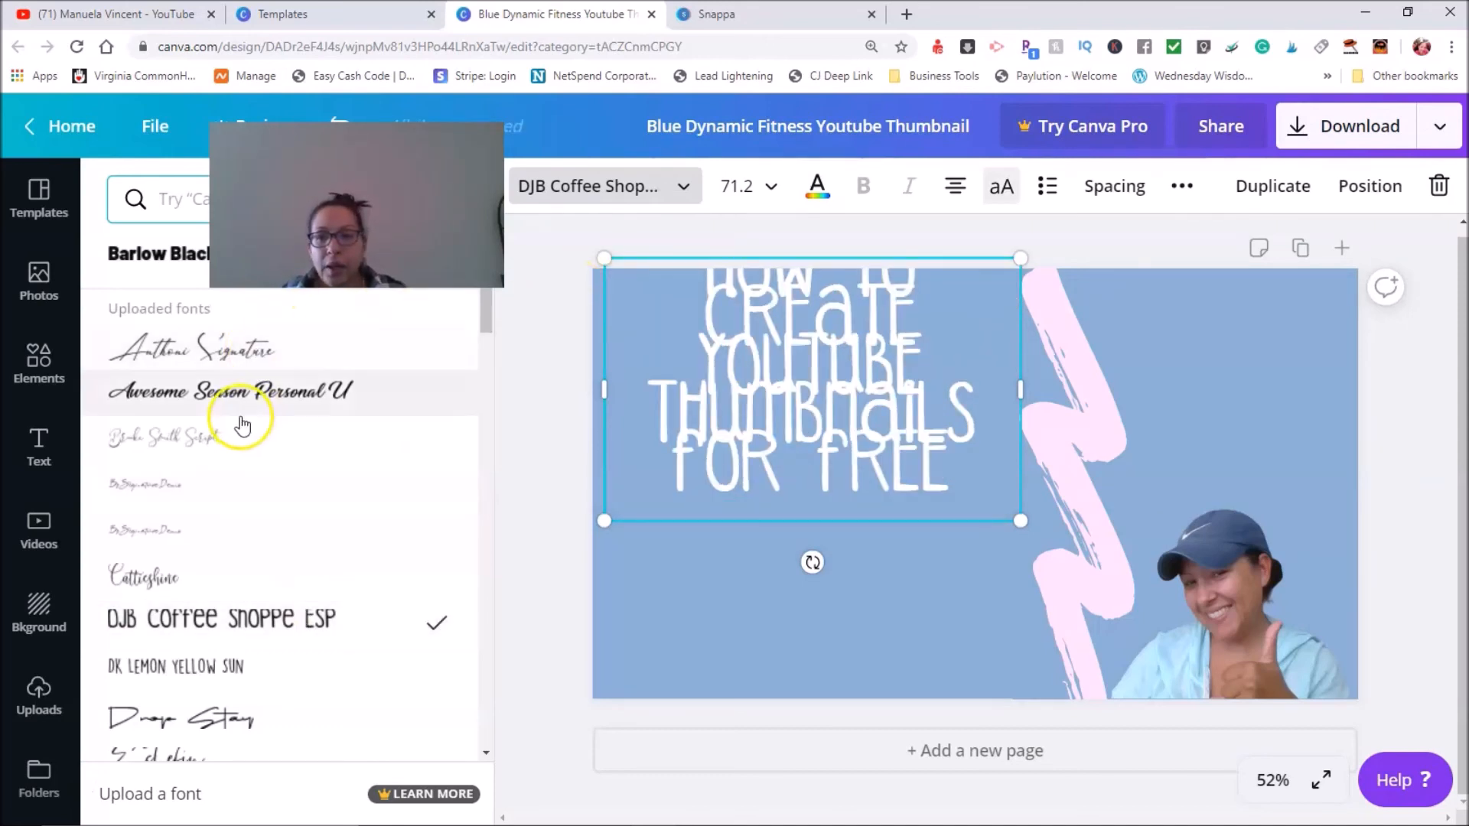
Change the heading's font to Barlow Black, with letter spacing 20 and line height 0.91.
left_click(164, 258)
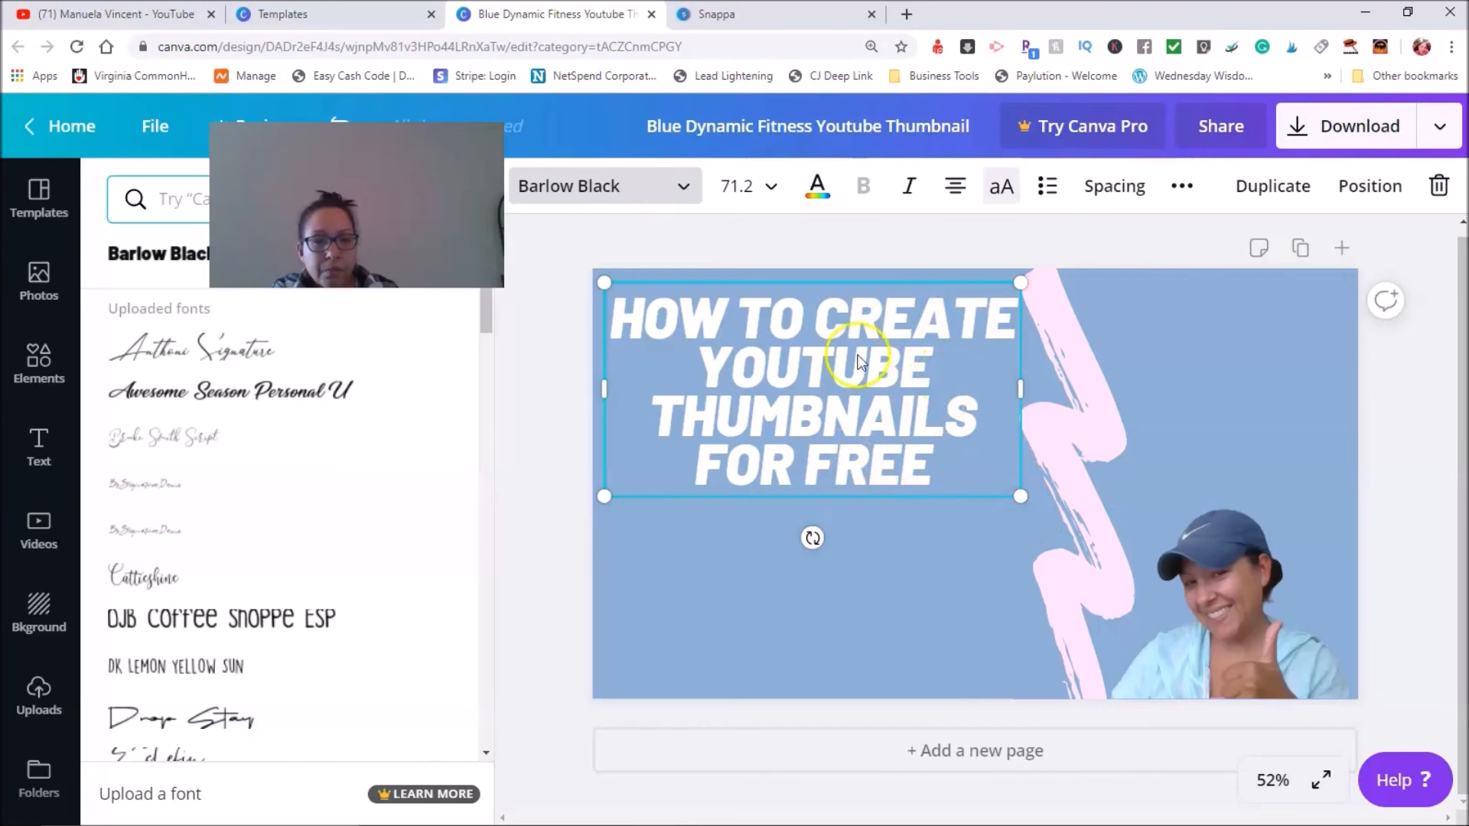
left_click(1136, 186)
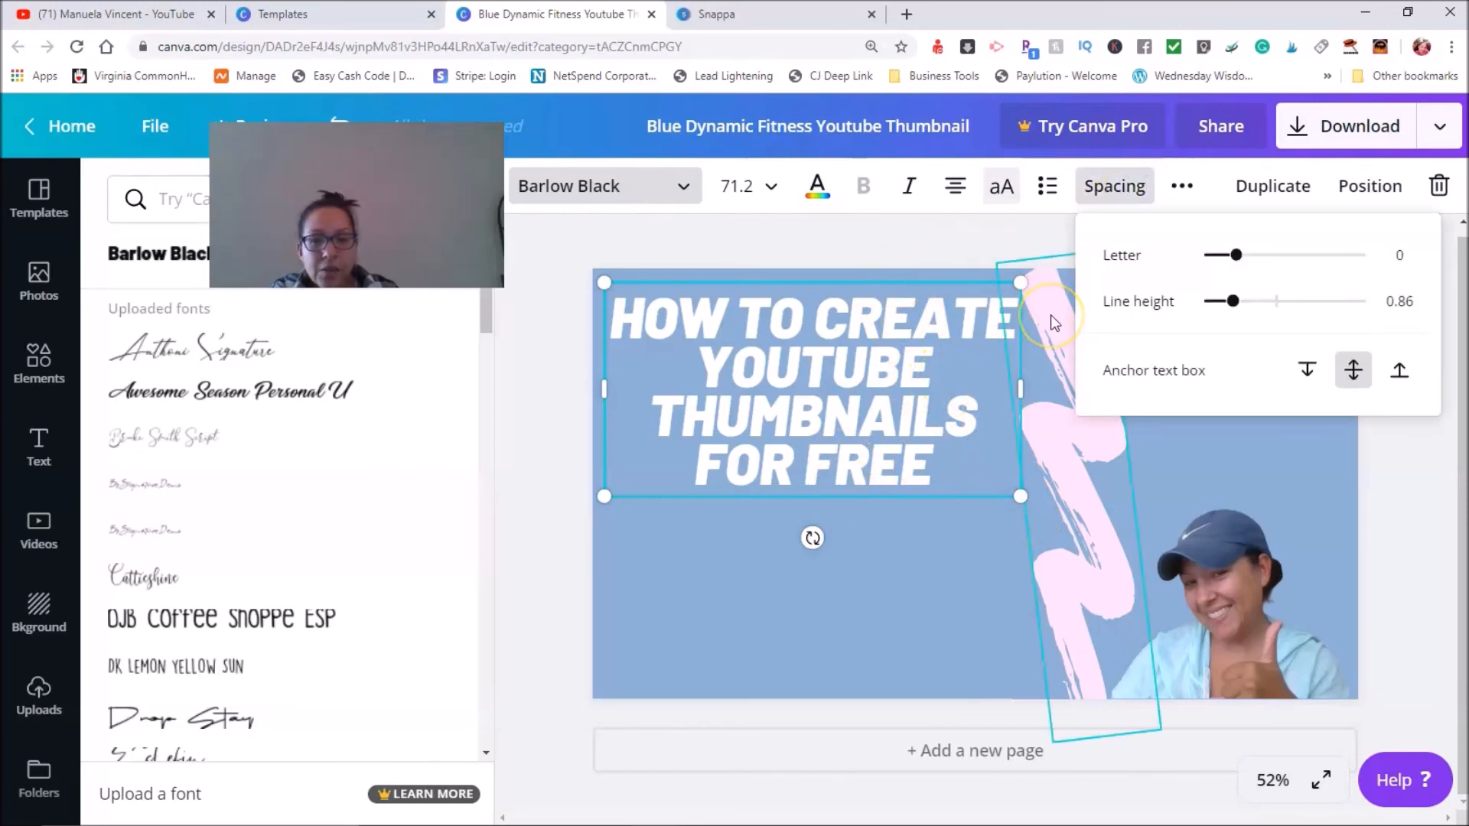
left_click(1235, 254)
mouse_move(1264, 256)
left_mouse_down()
mouse_move(1280, 260)
mouse_move(1207, 257)
mouse_move(1268, 257)
mouse_move(1247, 302)
mouse_move(1262, 299)
mouse_move(1218, 304)
mouse_move(1237, 308)
mouse_move(1240, 255)
left_mouse_up()
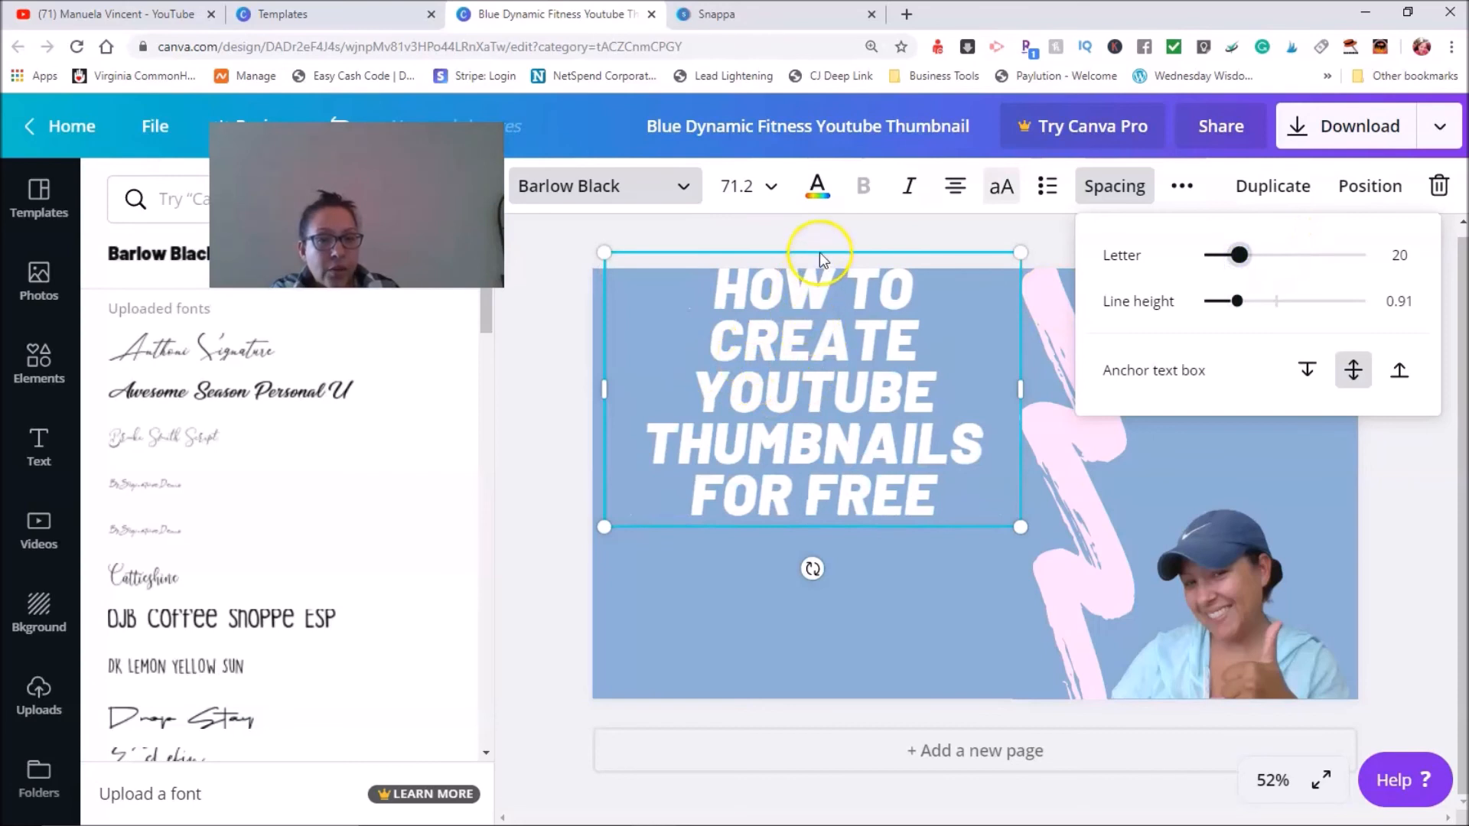
Move the heading down to the thumbnail's lower-left area, leaving free space above it.
left_click_drag(845, 398, 823, 515)
left_click_drag(834, 566, 836, 564)
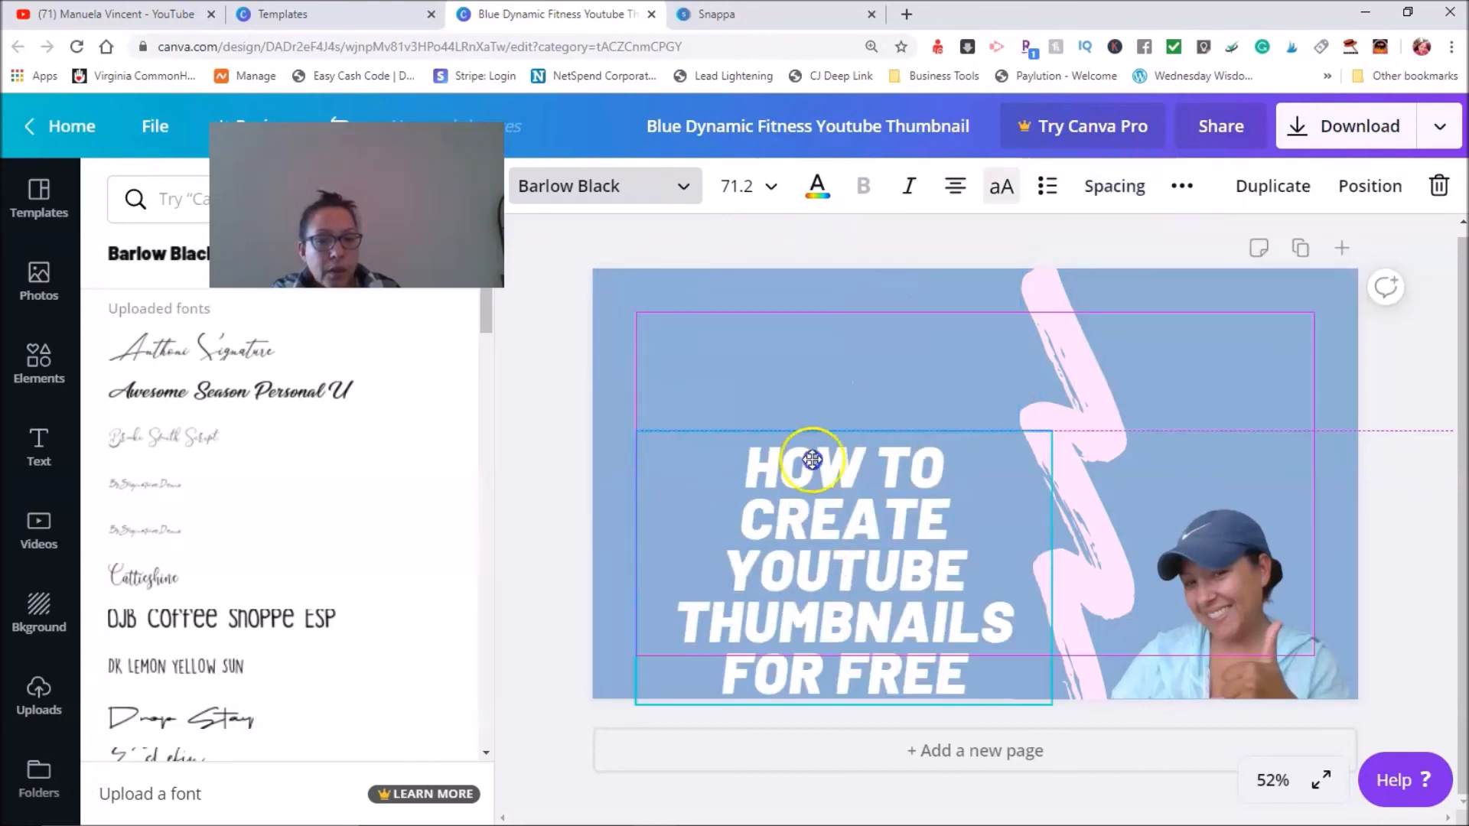
left_click_drag(740, 330, 766, 467)
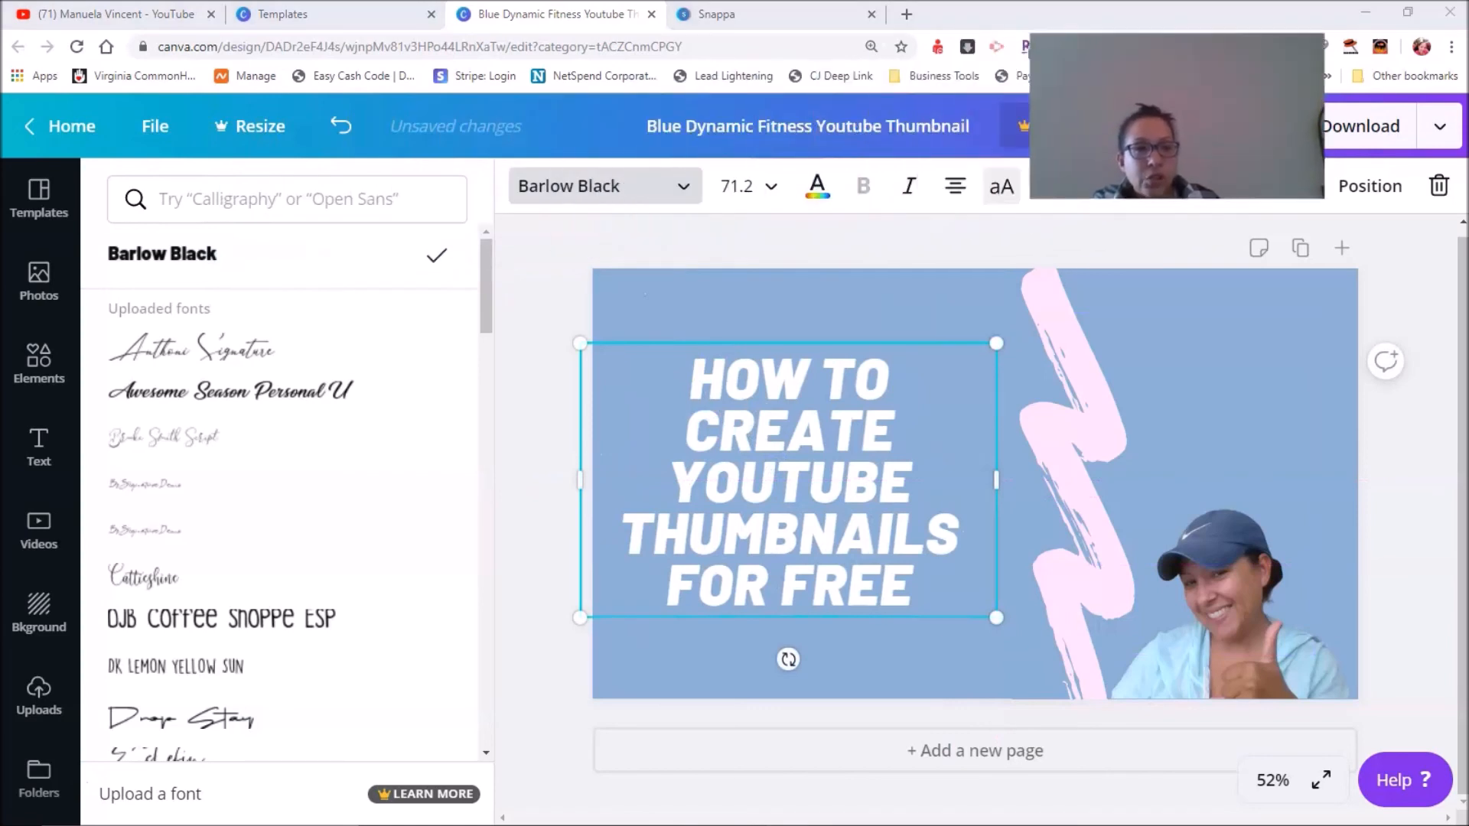
left_click(38, 371)
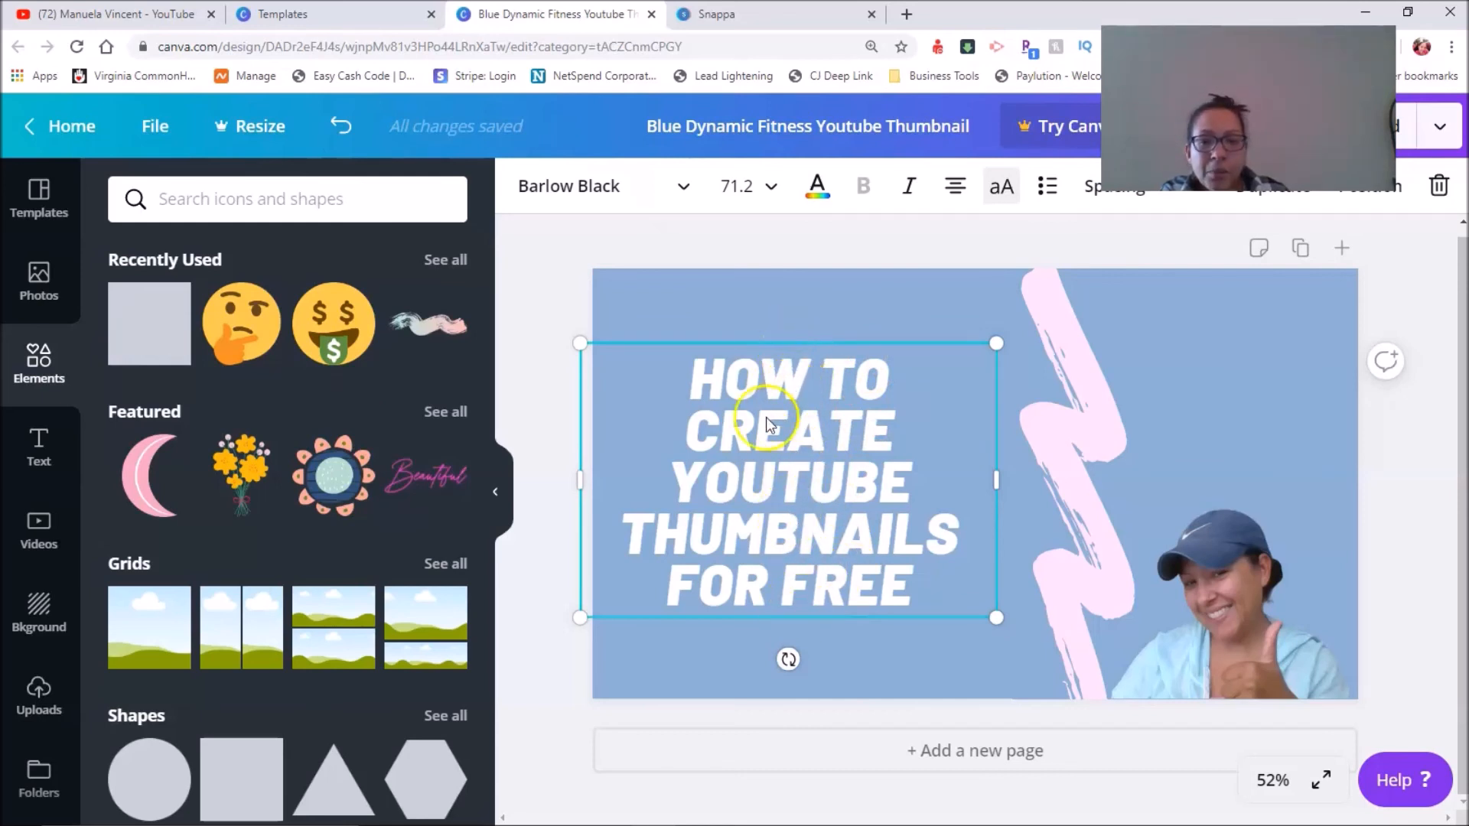
left_click(769, 357)
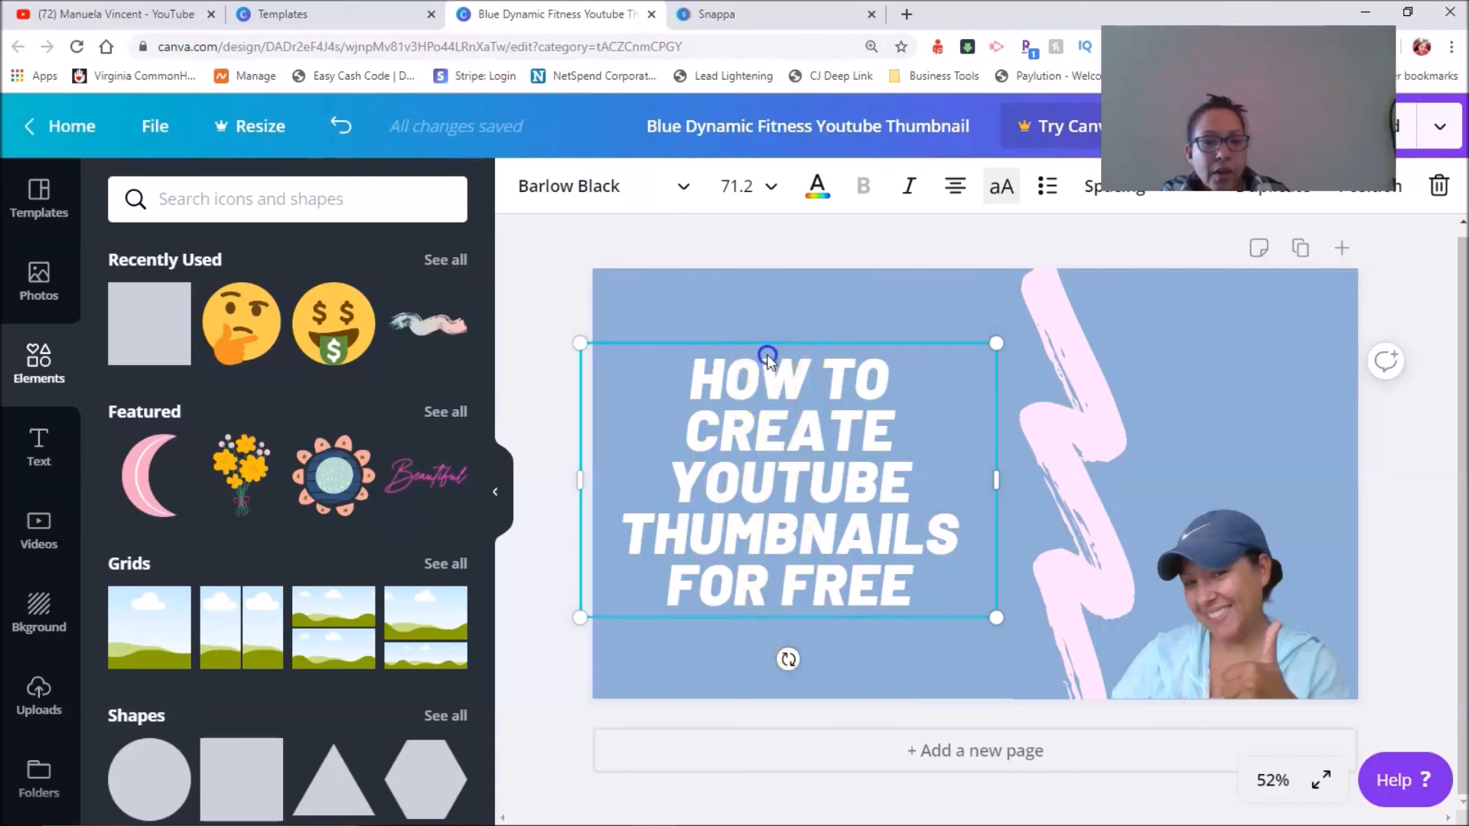
left_click_drag(766, 343, 791, 439)
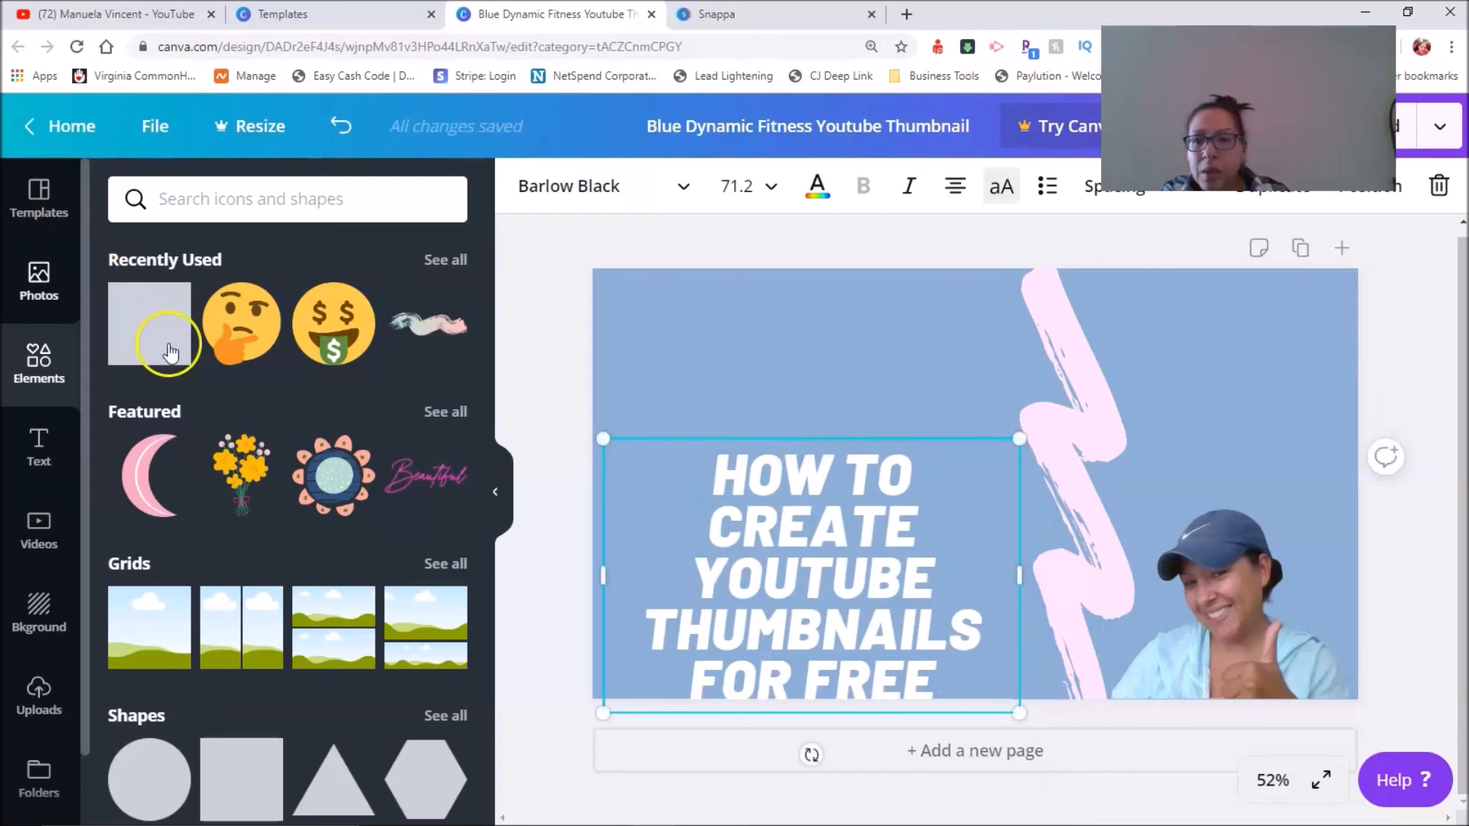
Add a grey square, flatten it into a thin horizontal bar and place it above the heading near the thumbnail's upper-left corner.
left_click(146, 327)
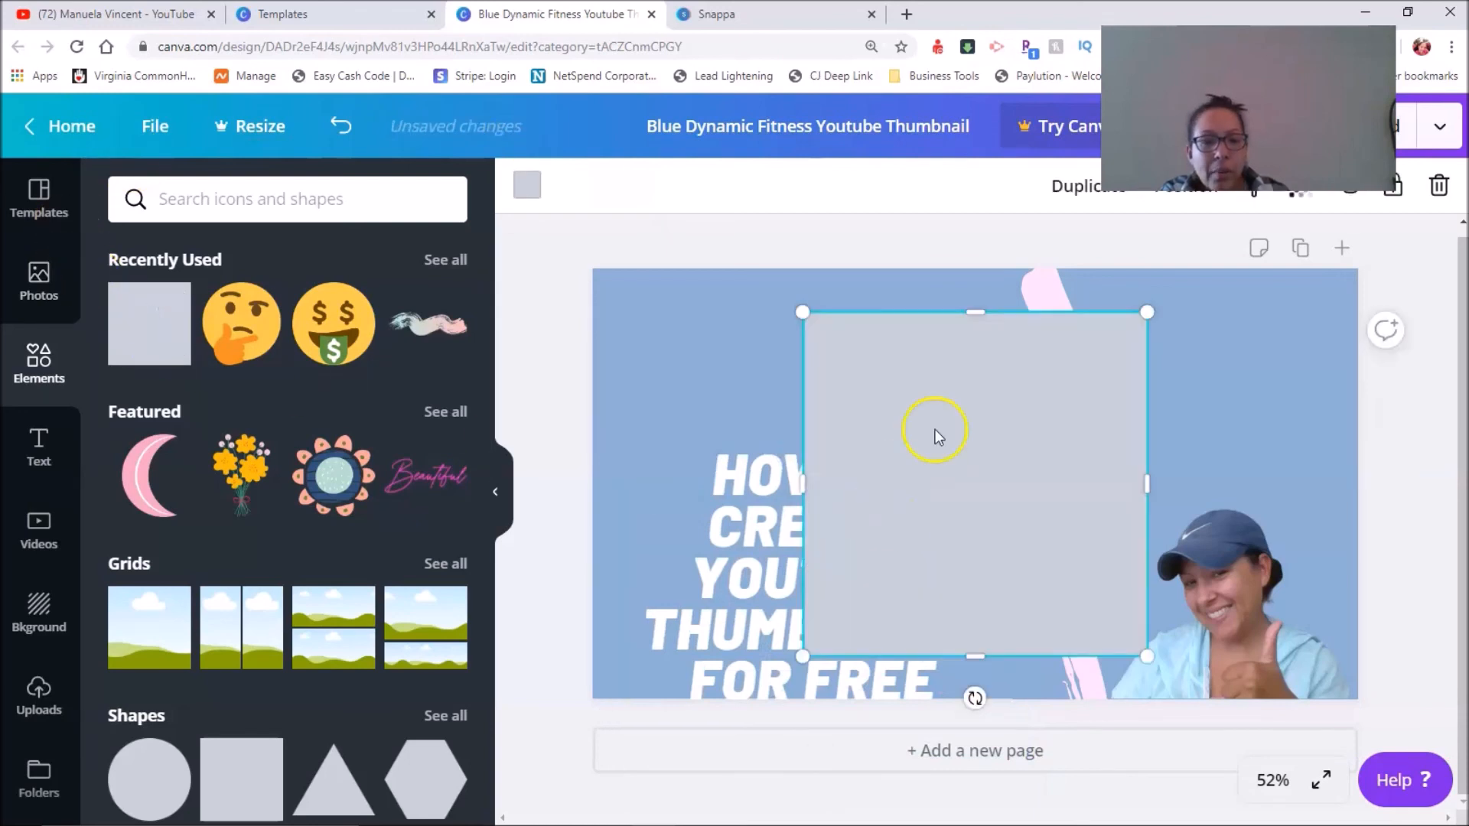
left_click_drag(995, 306, 986, 506)
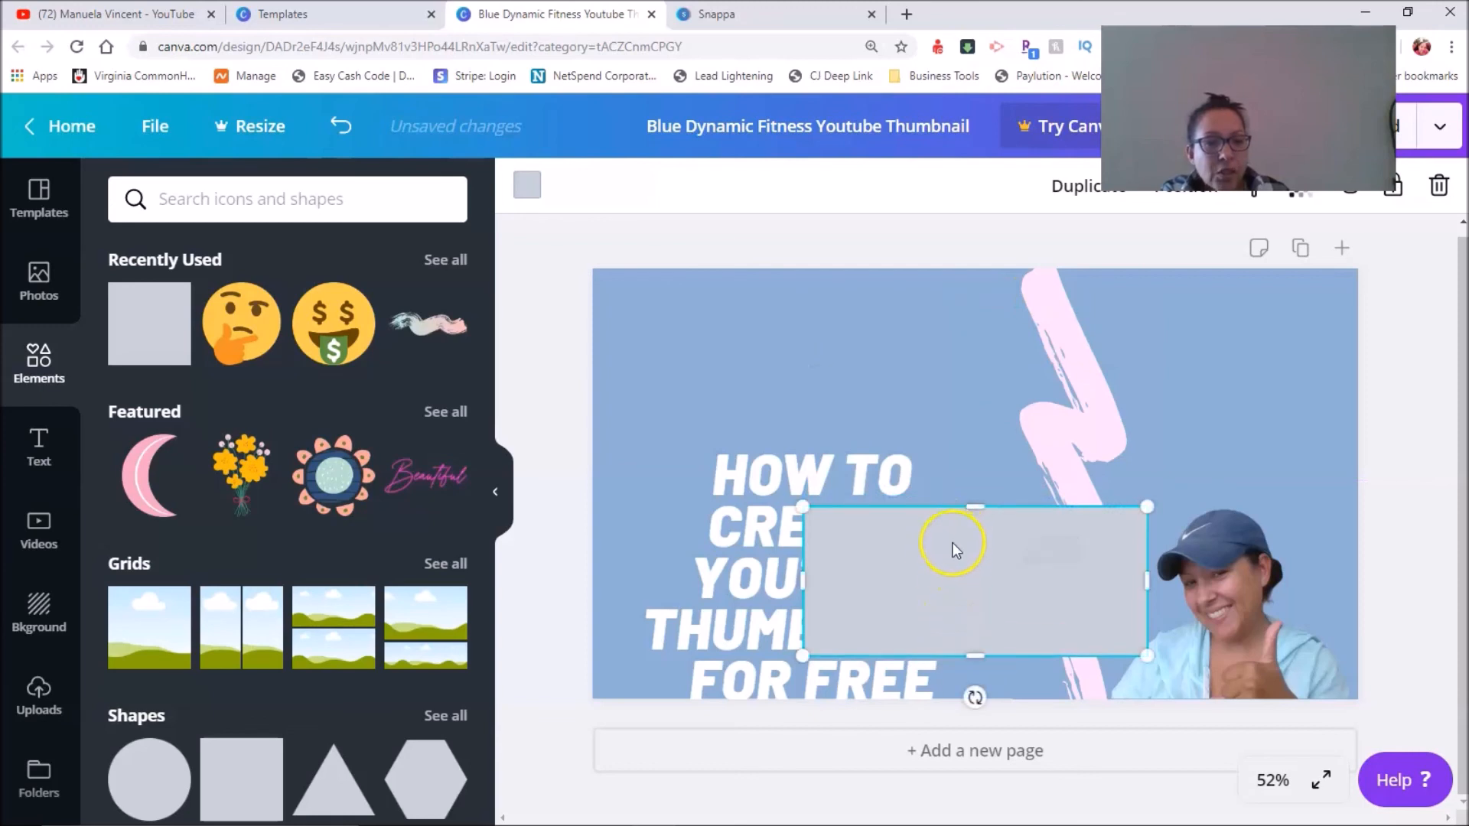
left_click_drag(949, 548, 806, 348)
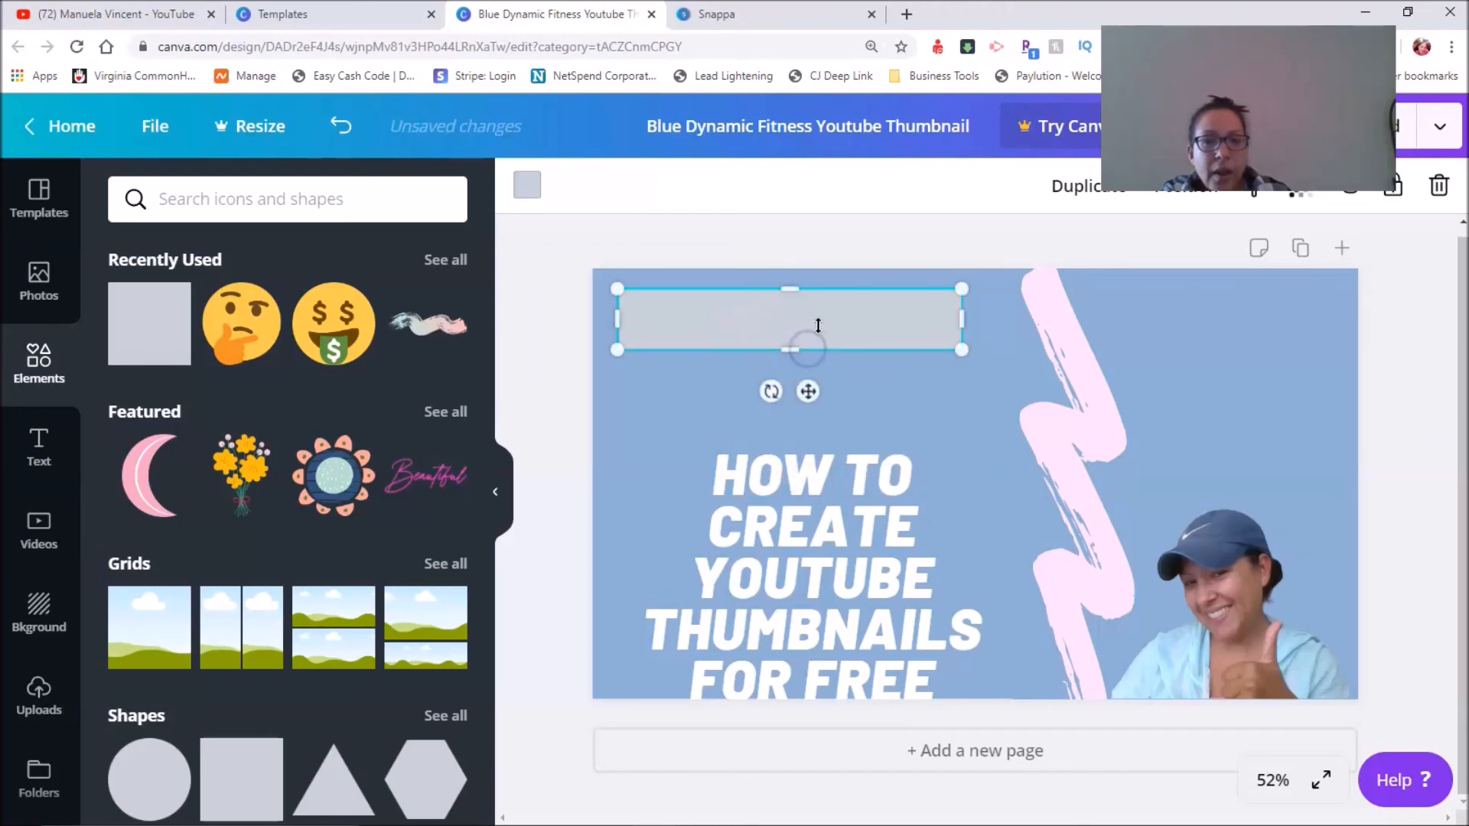
scroll(459, 599, "down", 3)
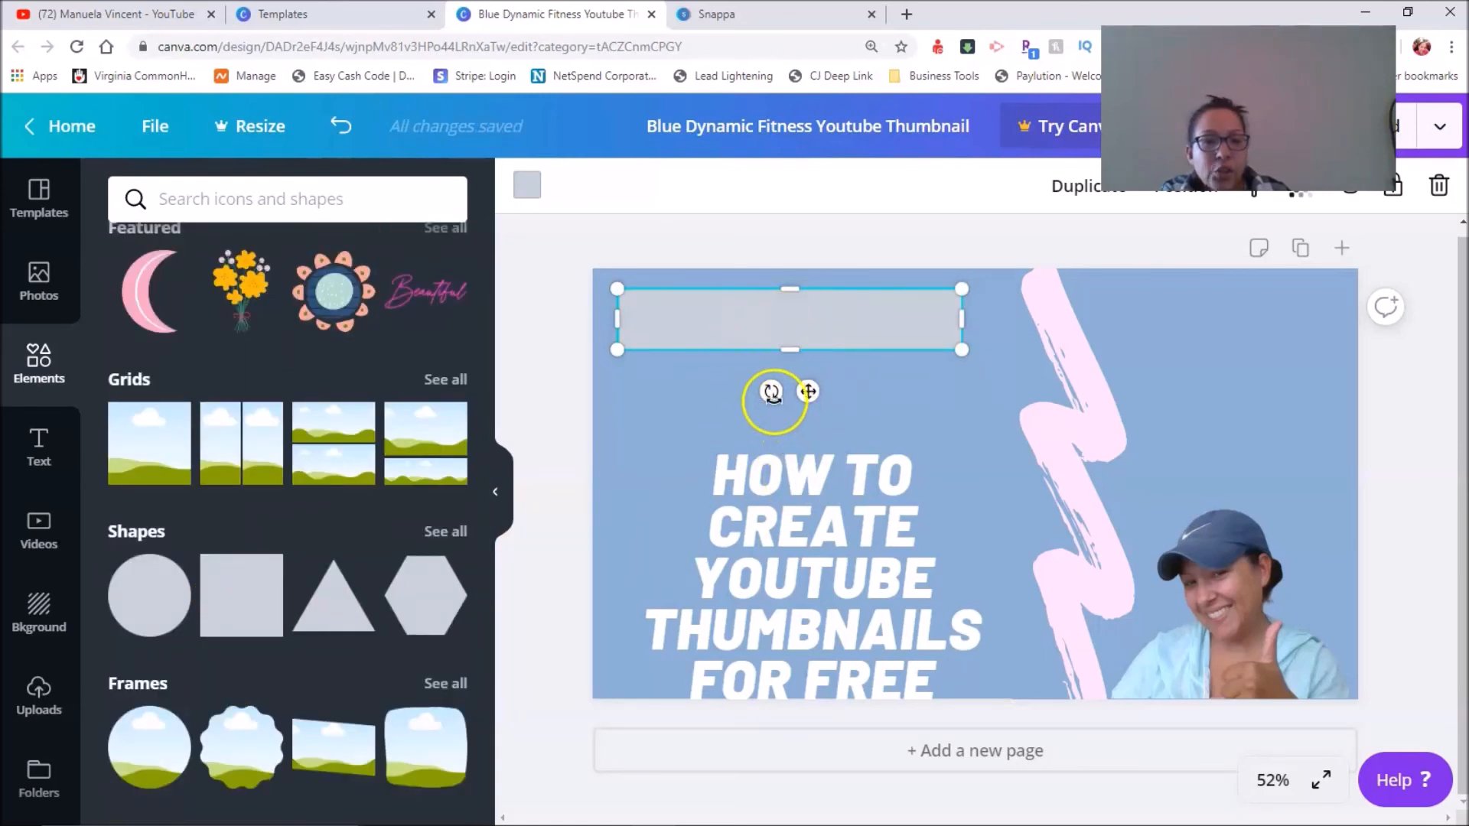
Try to place a copy of the heading's words "How to" on the grey bar, and delete the pasted text.
double_click(919, 481)
left_click(917, 473)
left_click_drag(917, 468, 719, 473)
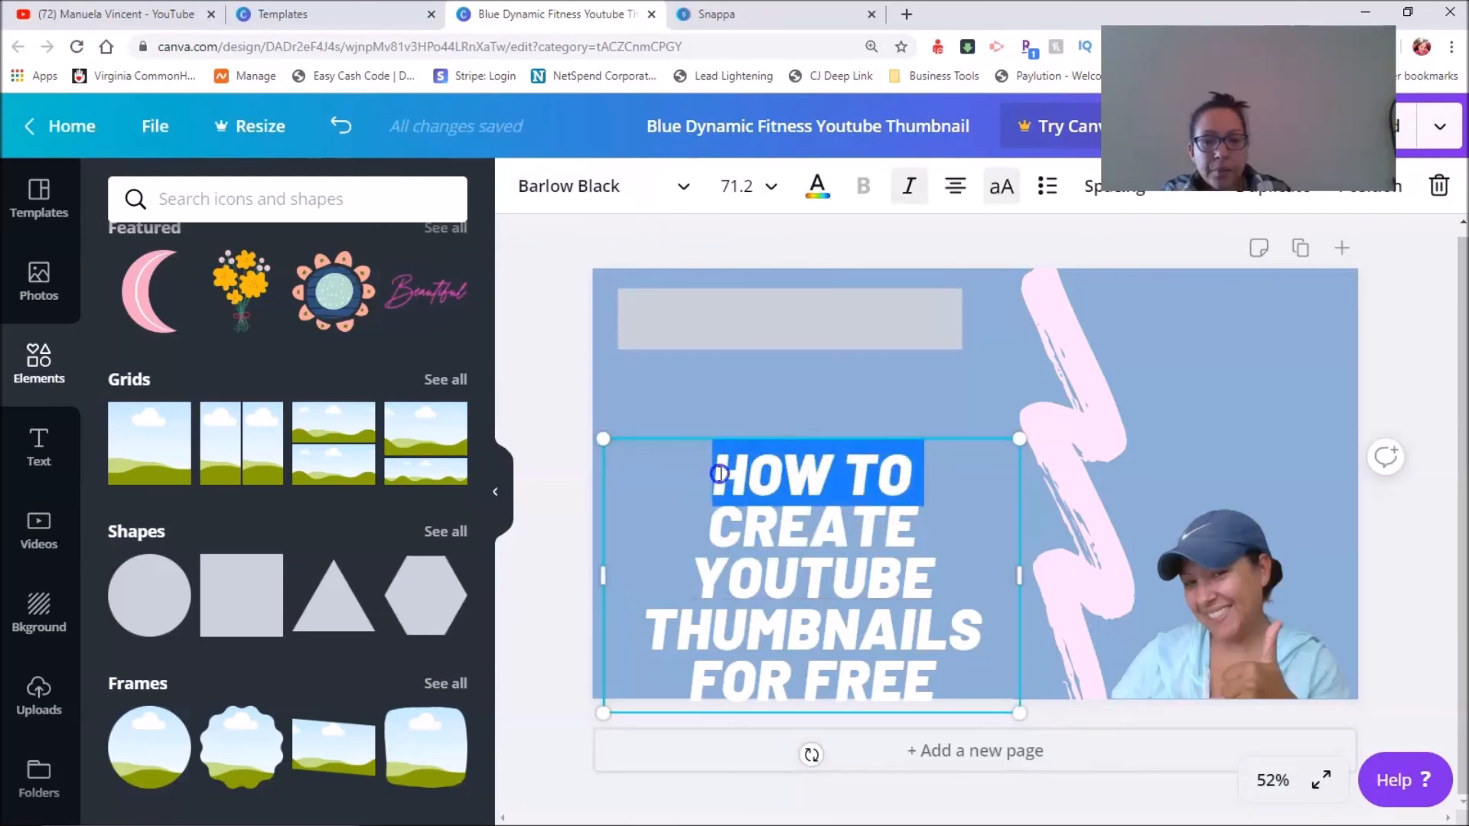
left_click(706, 318)
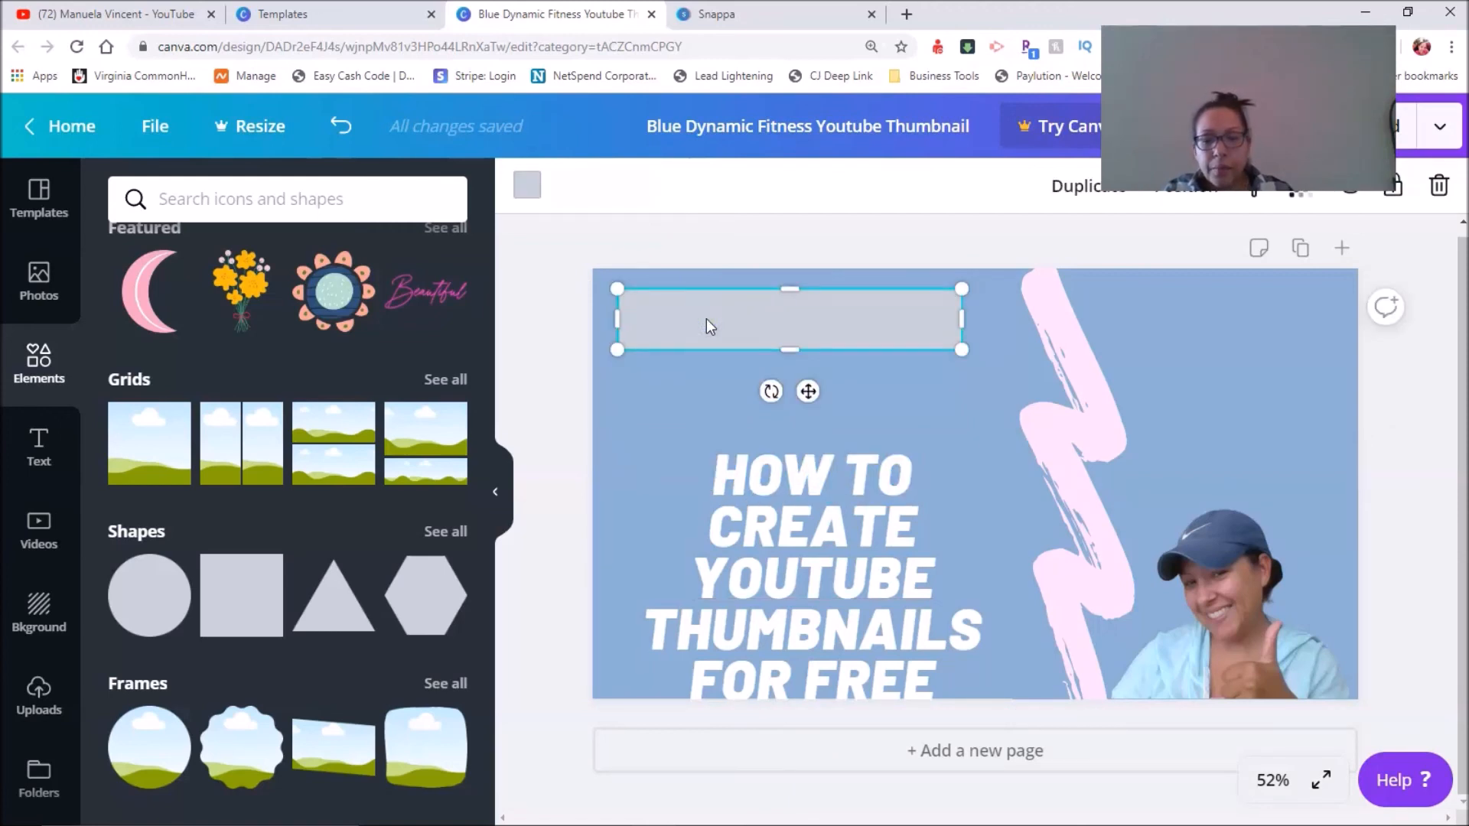
type("How to")
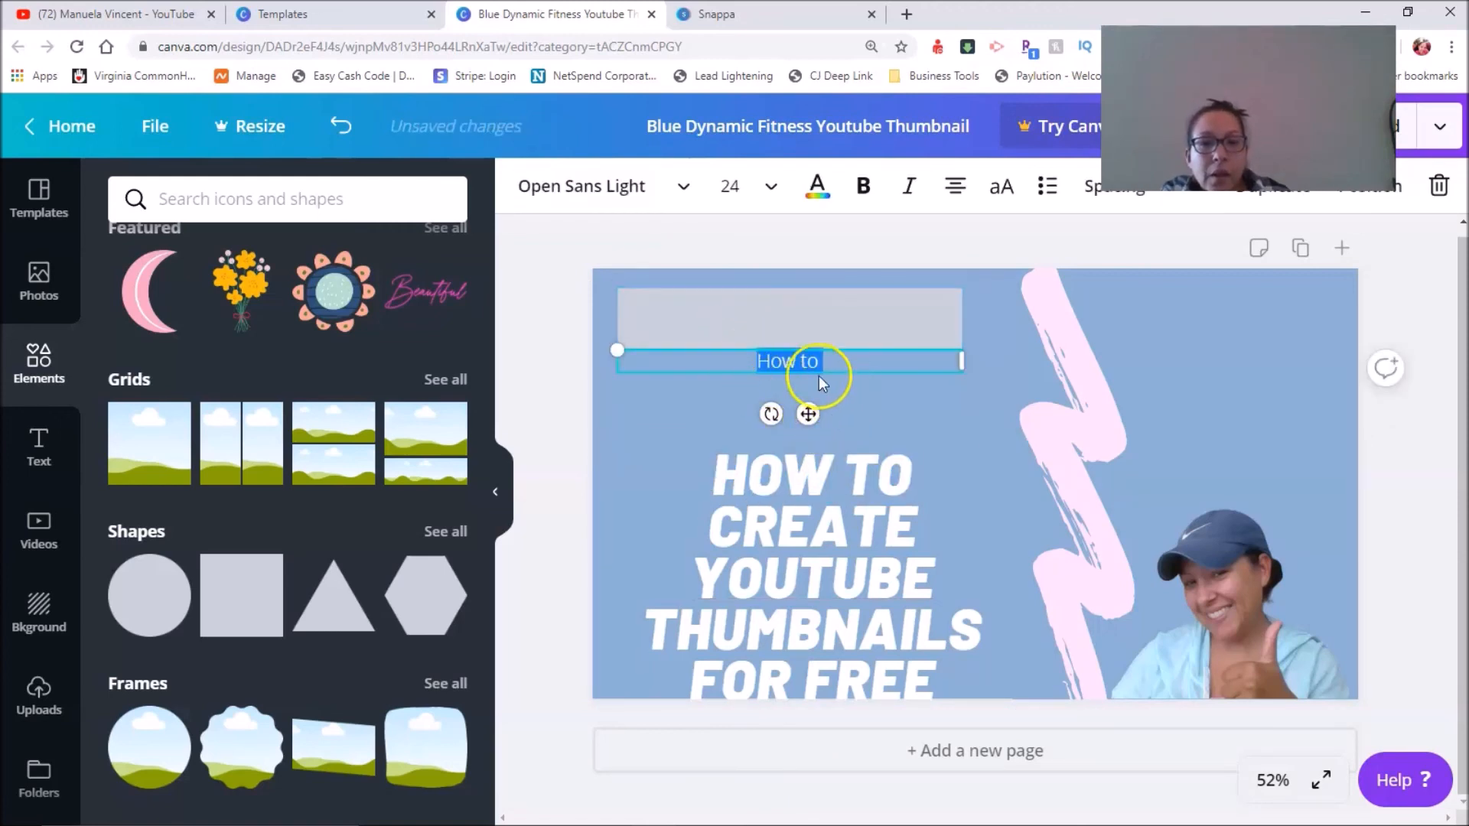
left_click(800, 358)
left_click_drag(801, 358, 748, 364)
key("BackSpace")
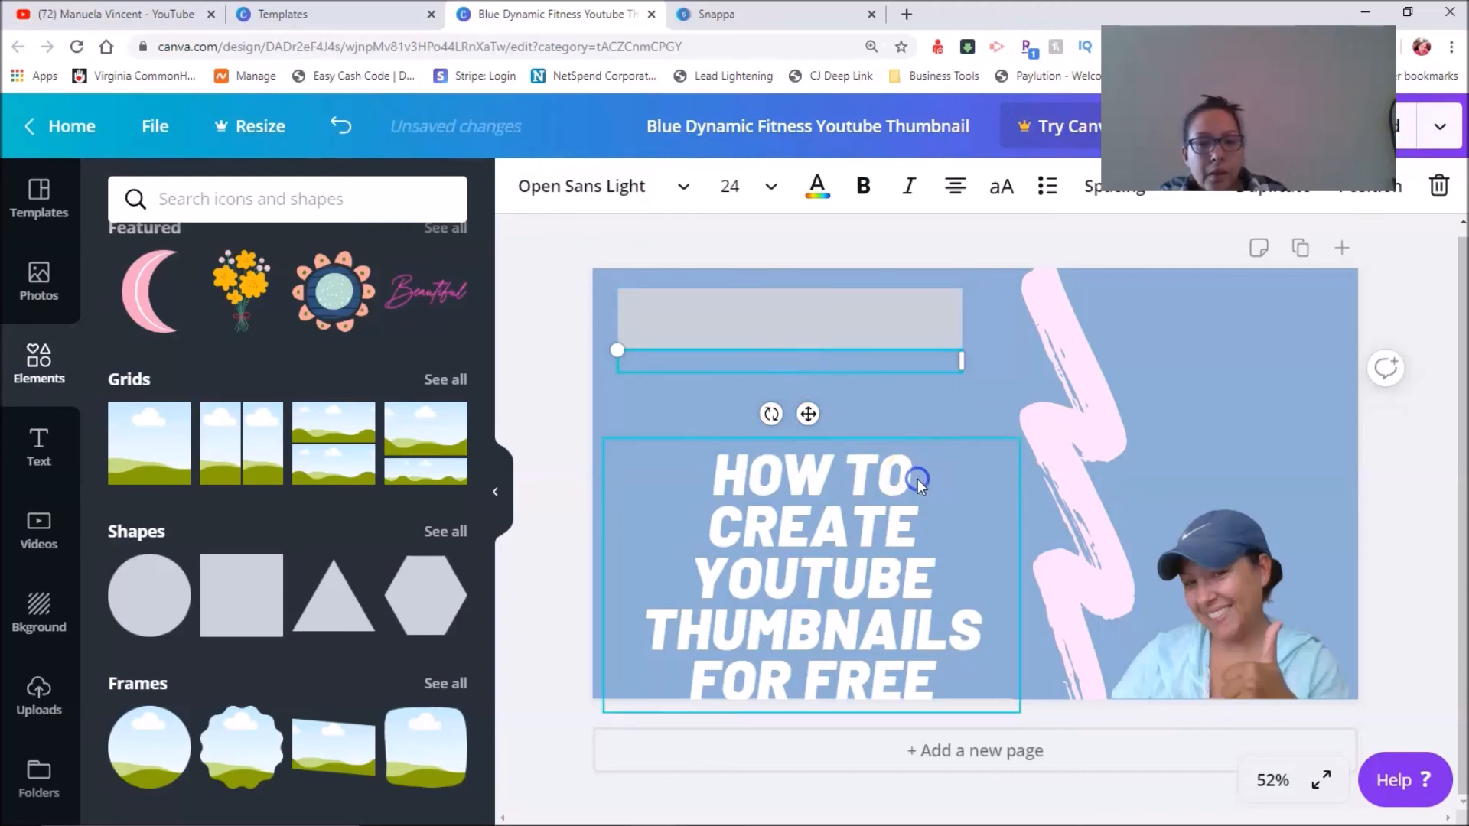
Cut the words "HOW TO" out of the heading.
left_click(883, 480)
double_click(883, 481)
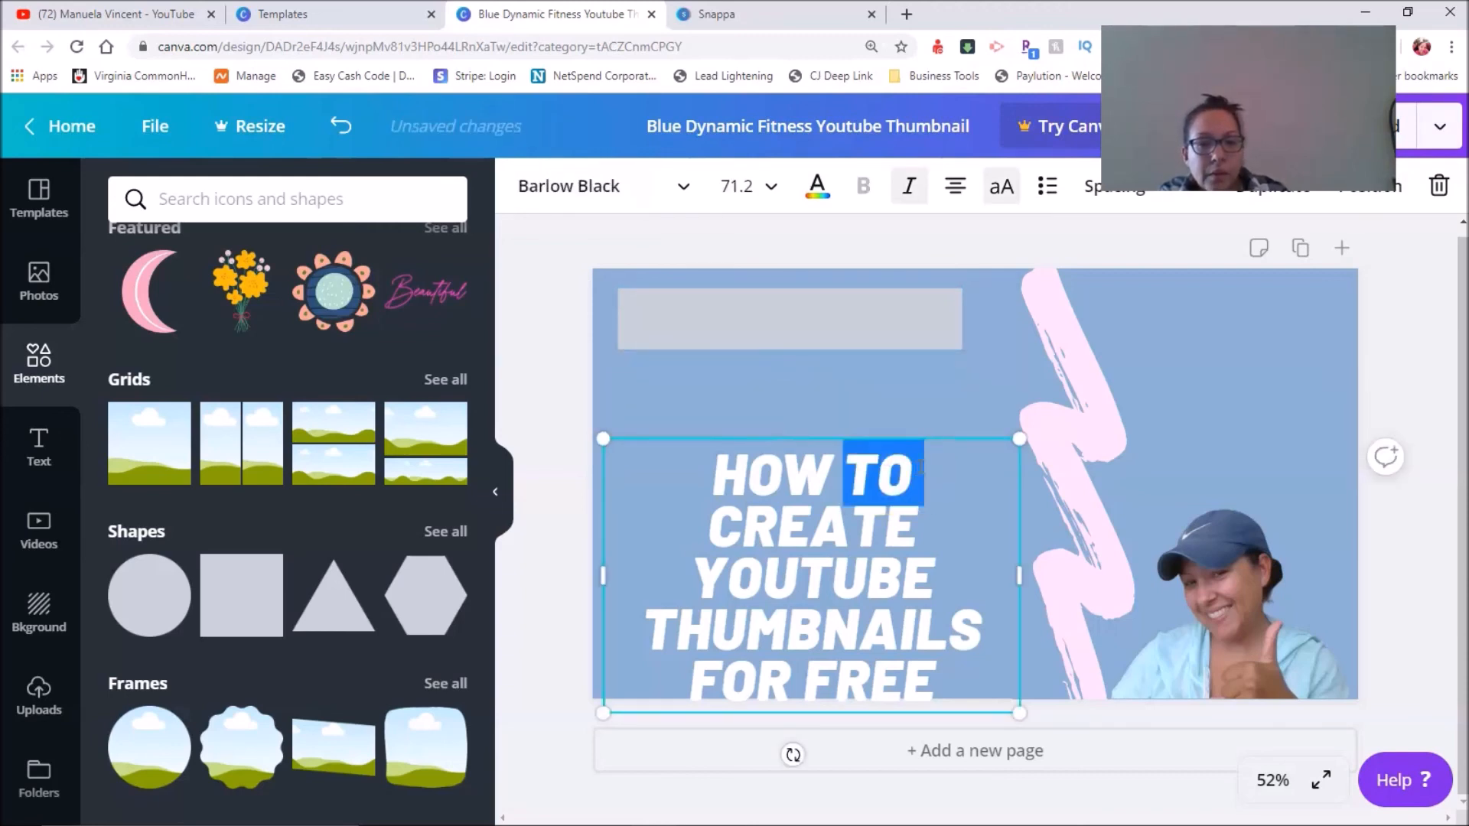
left_click(922, 466)
left_click_drag(923, 474, 702, 476)
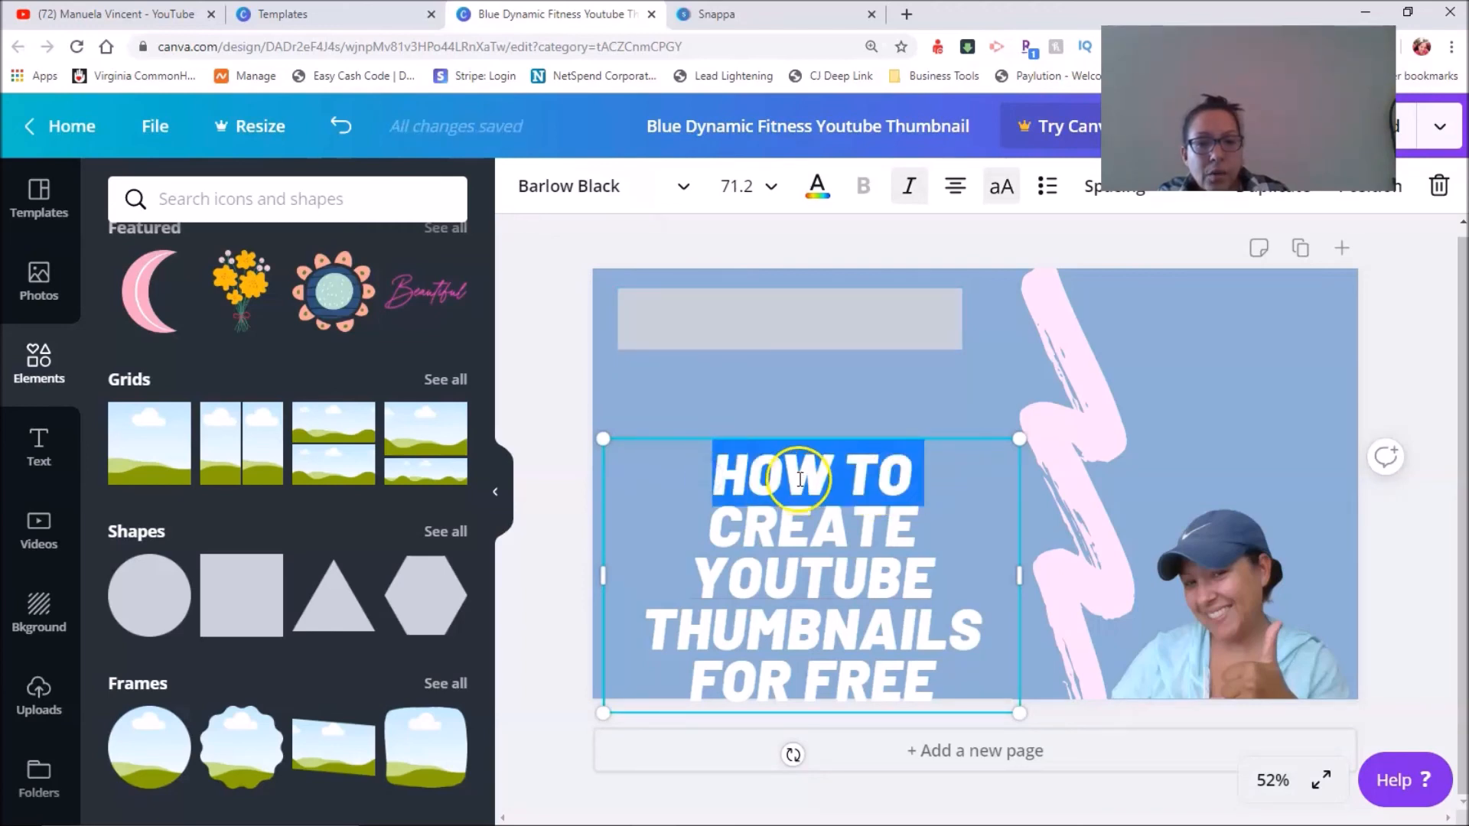
right_click(899, 465)
left_click(944, 513)
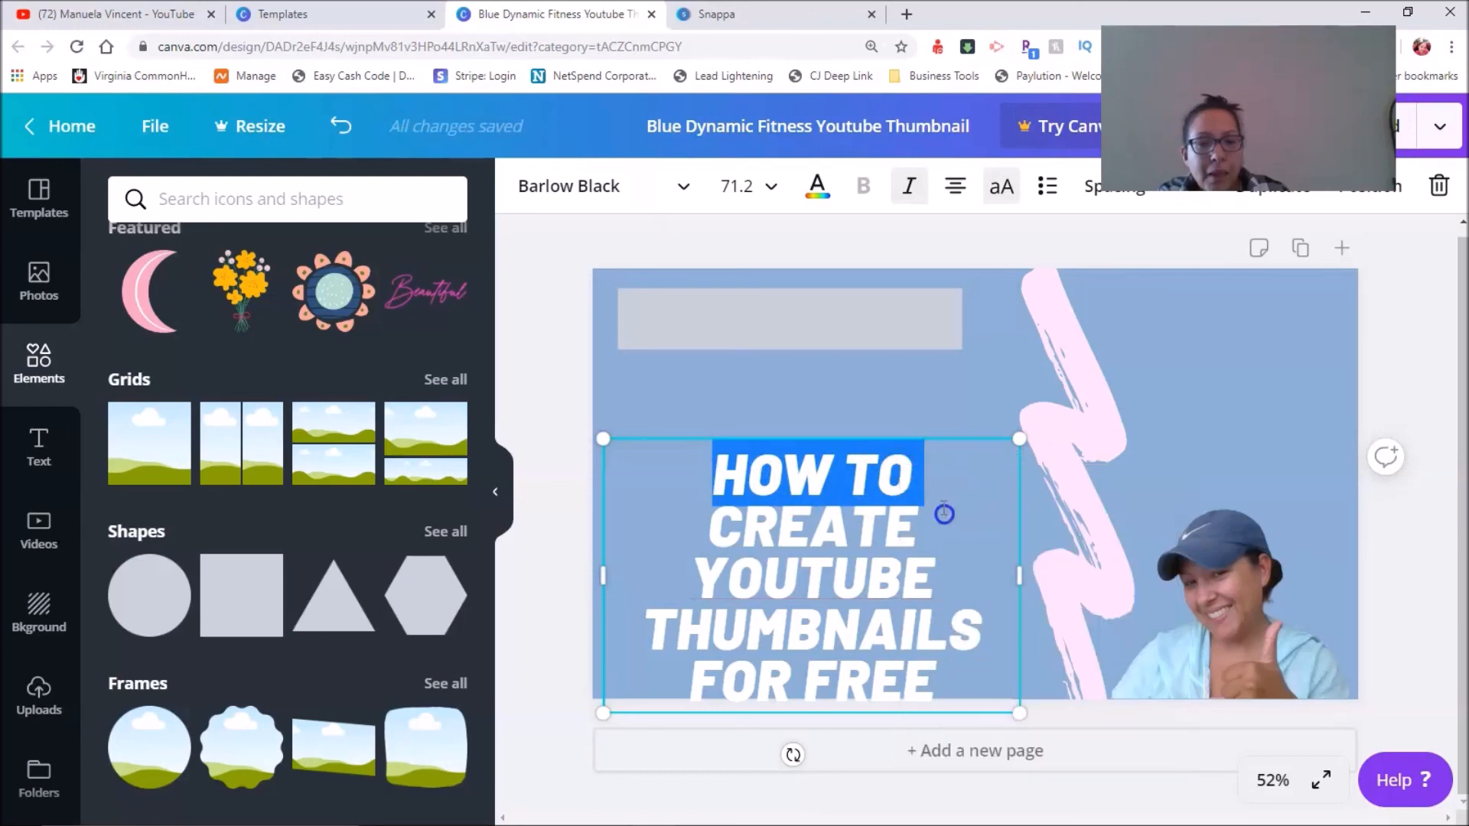
Try to paste the cut words "How to" onto the grey bar, and undo the paste.
left_click(714, 316)
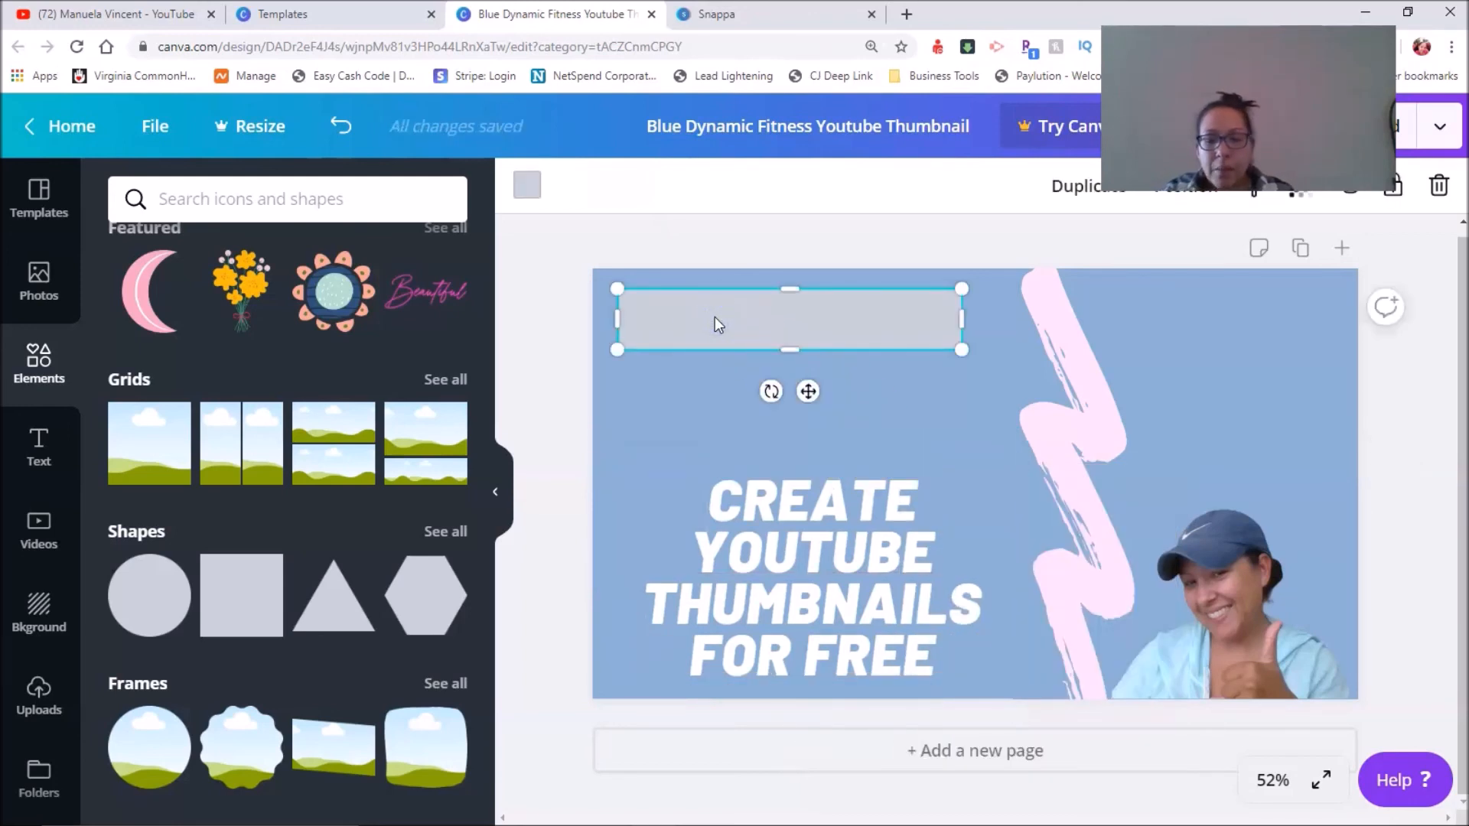
key("ctrl+v")
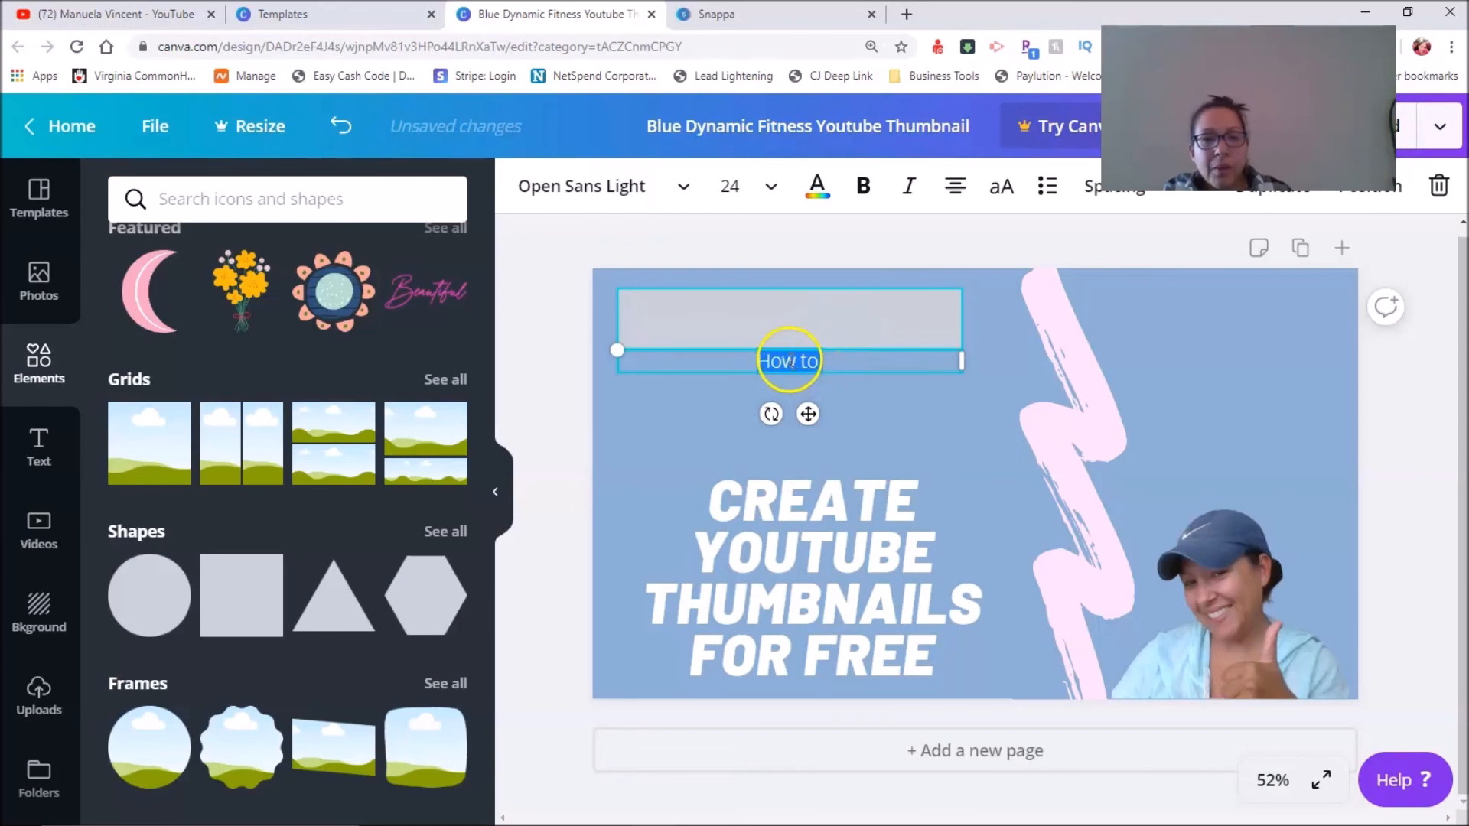
key("Right")
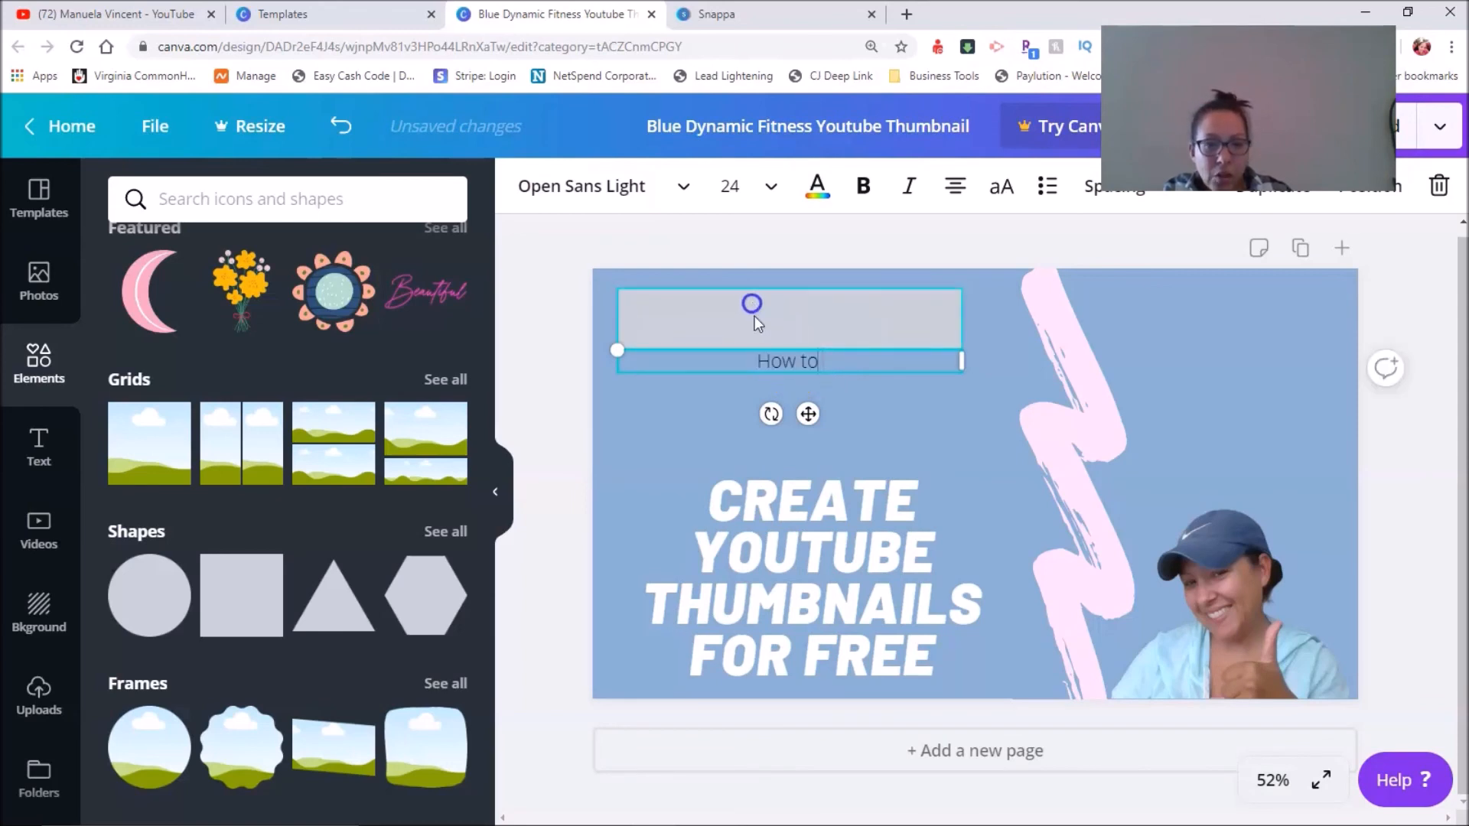
left_click(342, 132)
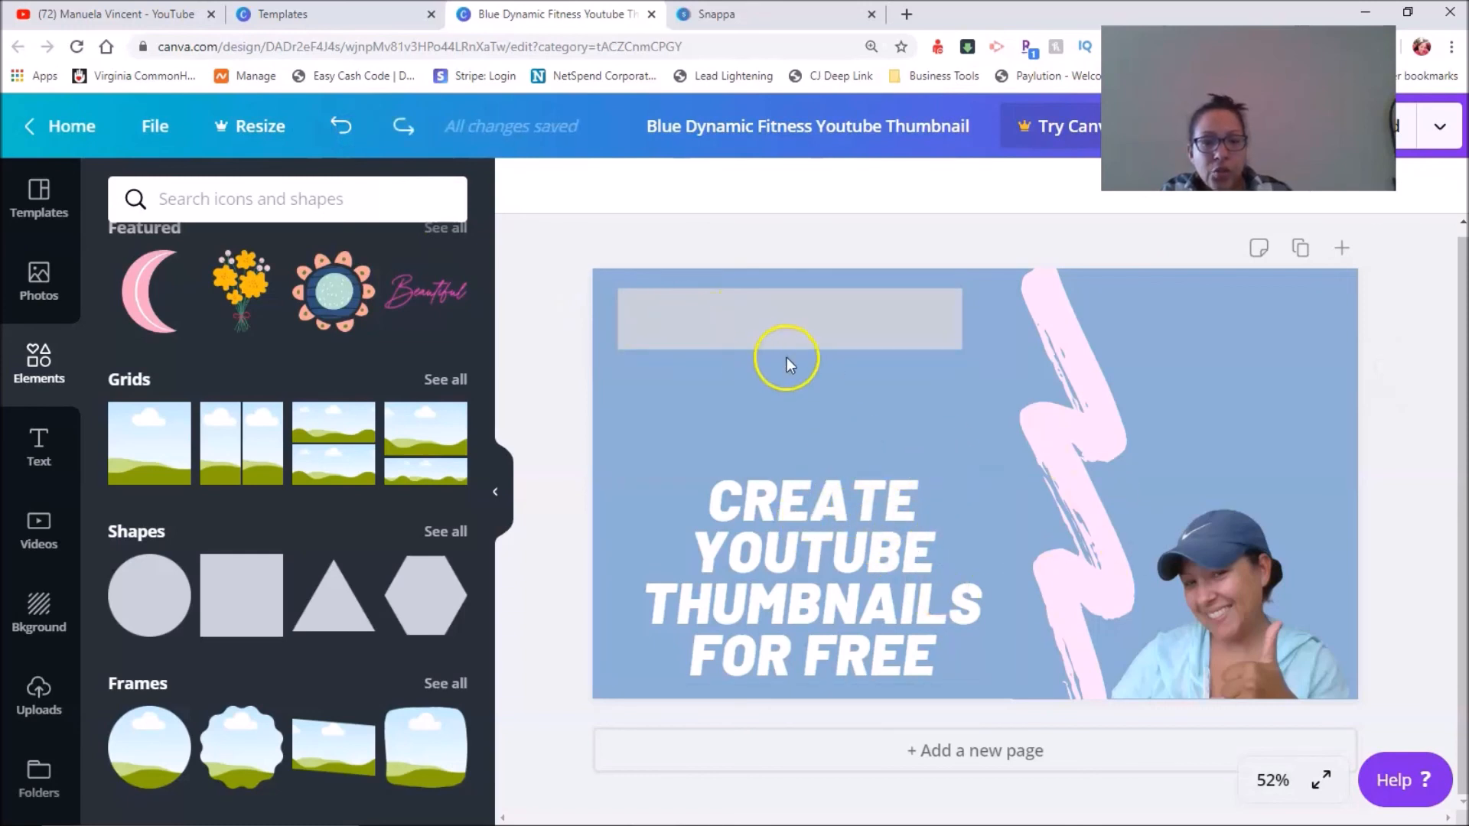
Add a new heading text box and set its font to Barlow Black.
left_click(681, 314)
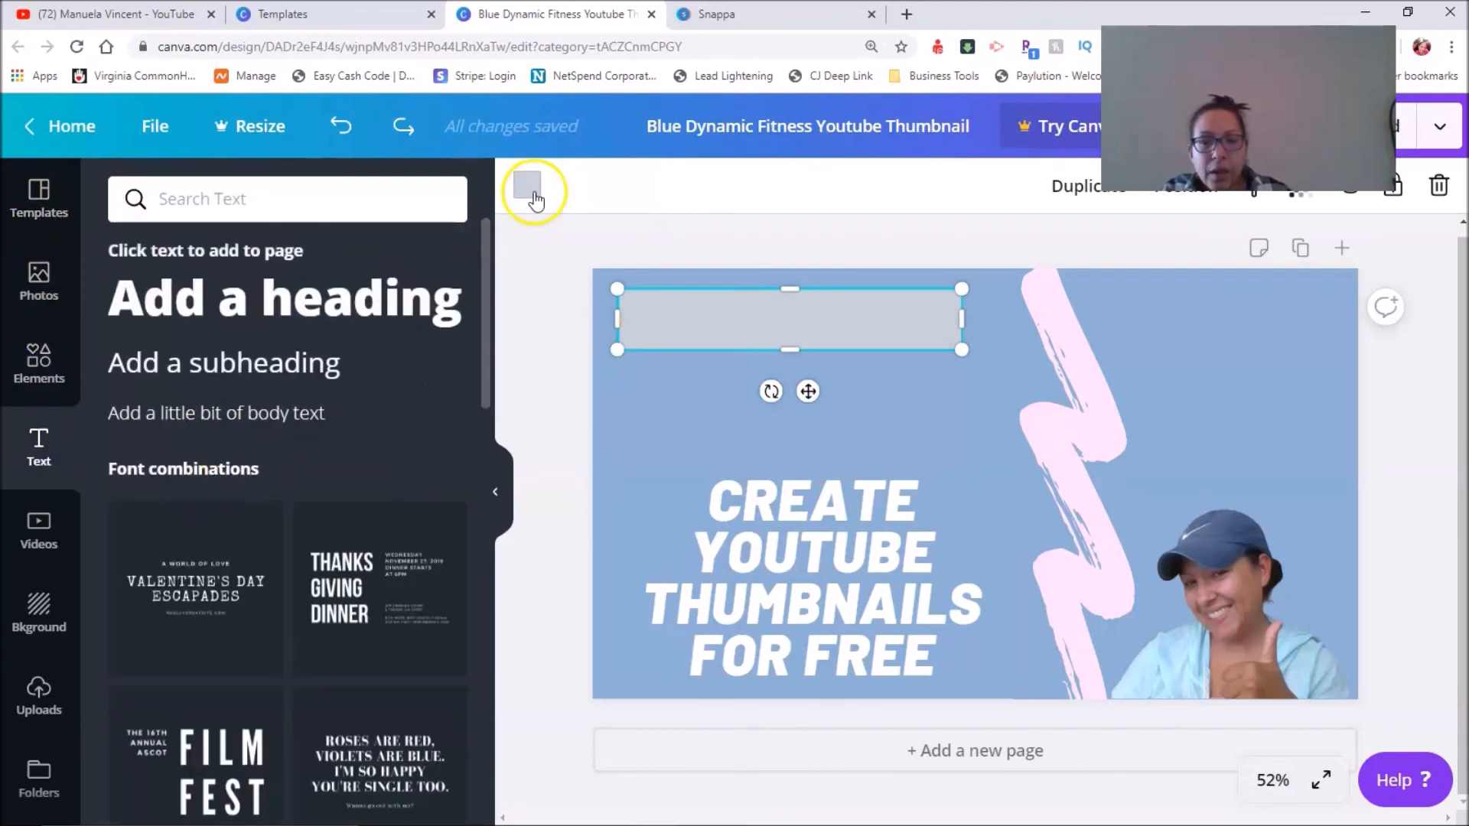
left_click(746, 561)
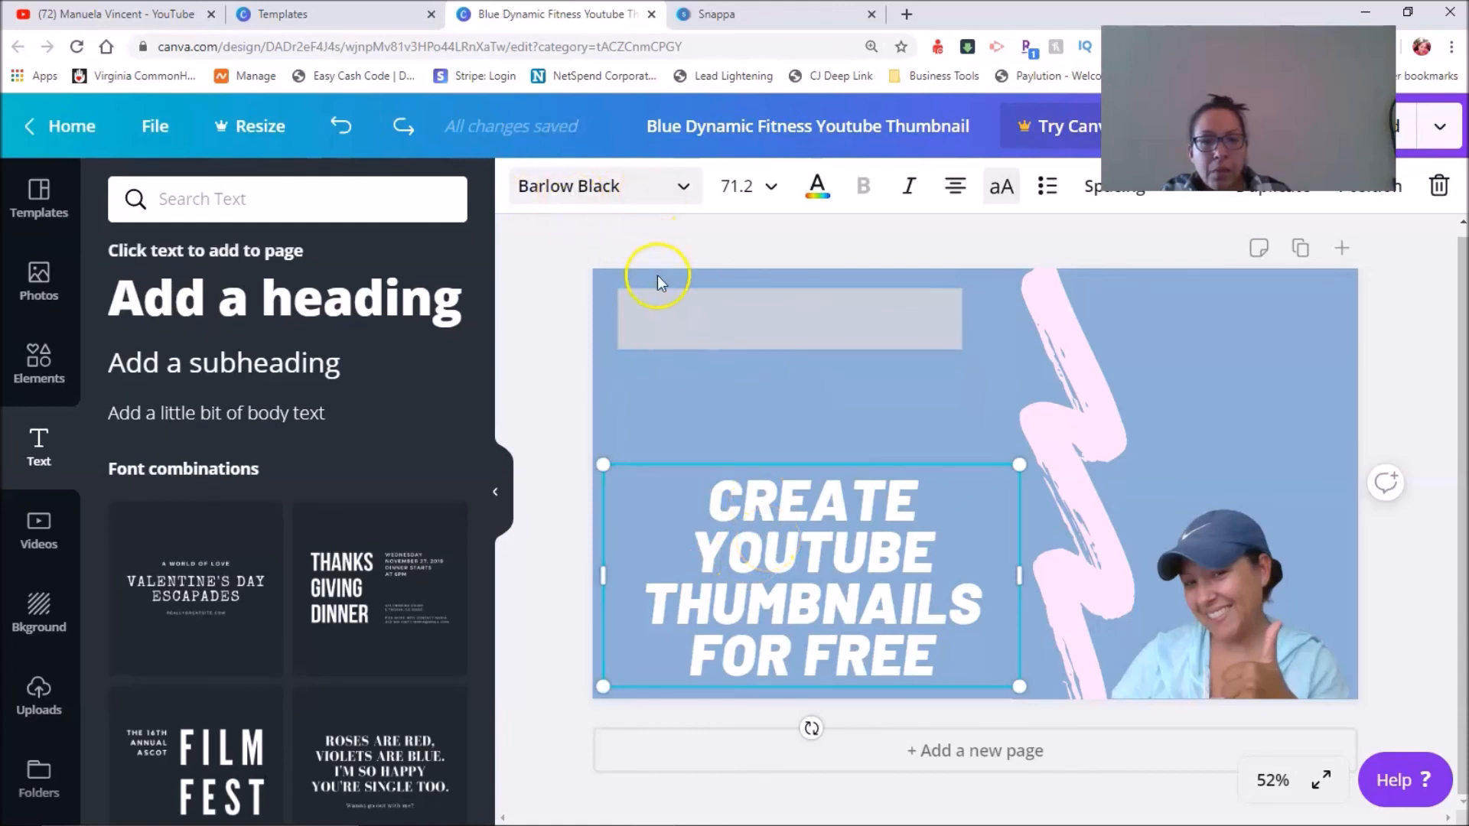
left_click(690, 326)
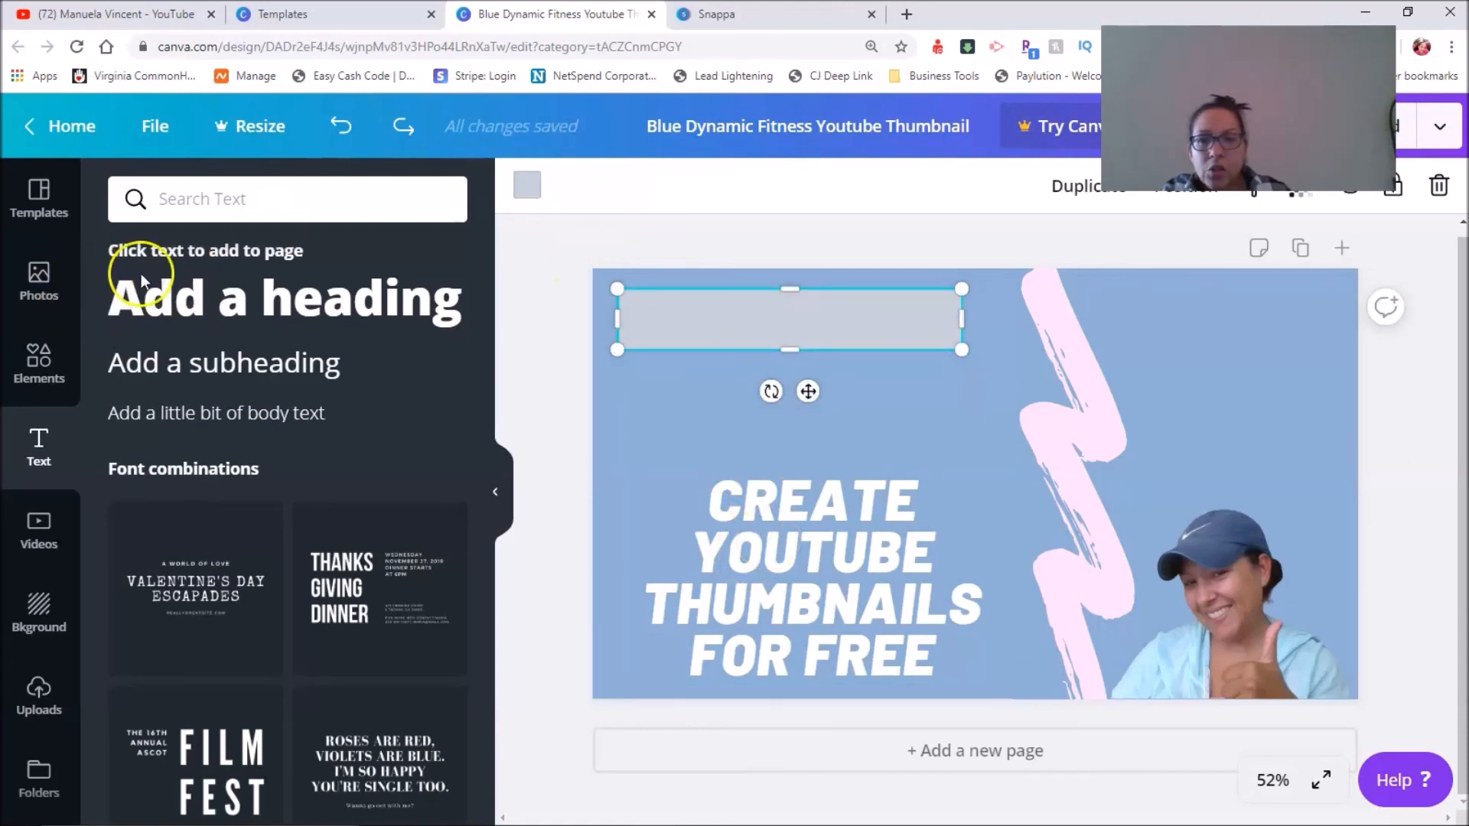
left_click(263, 300)
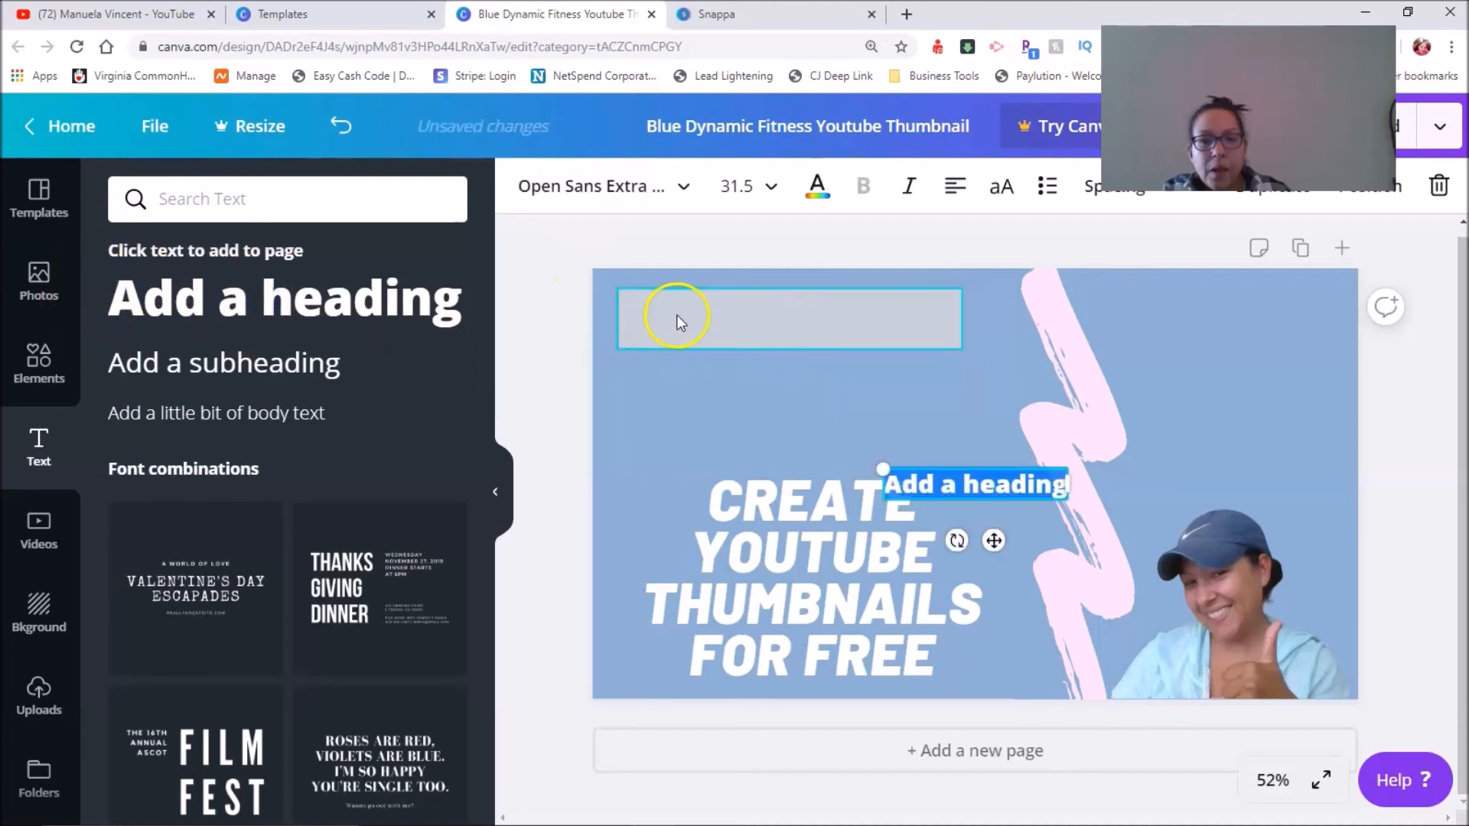
left_click(684, 192)
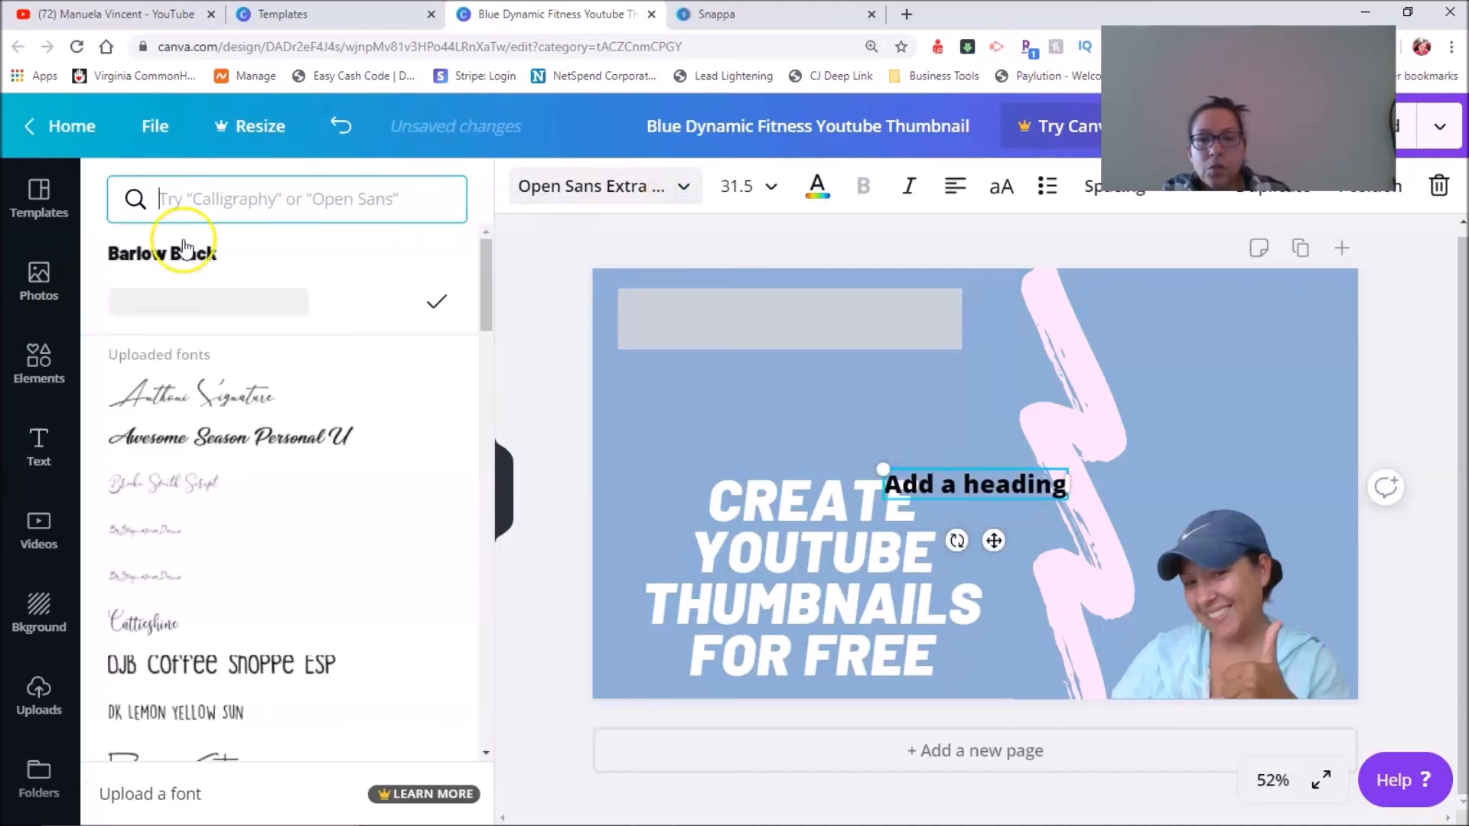
left_click(202, 258)
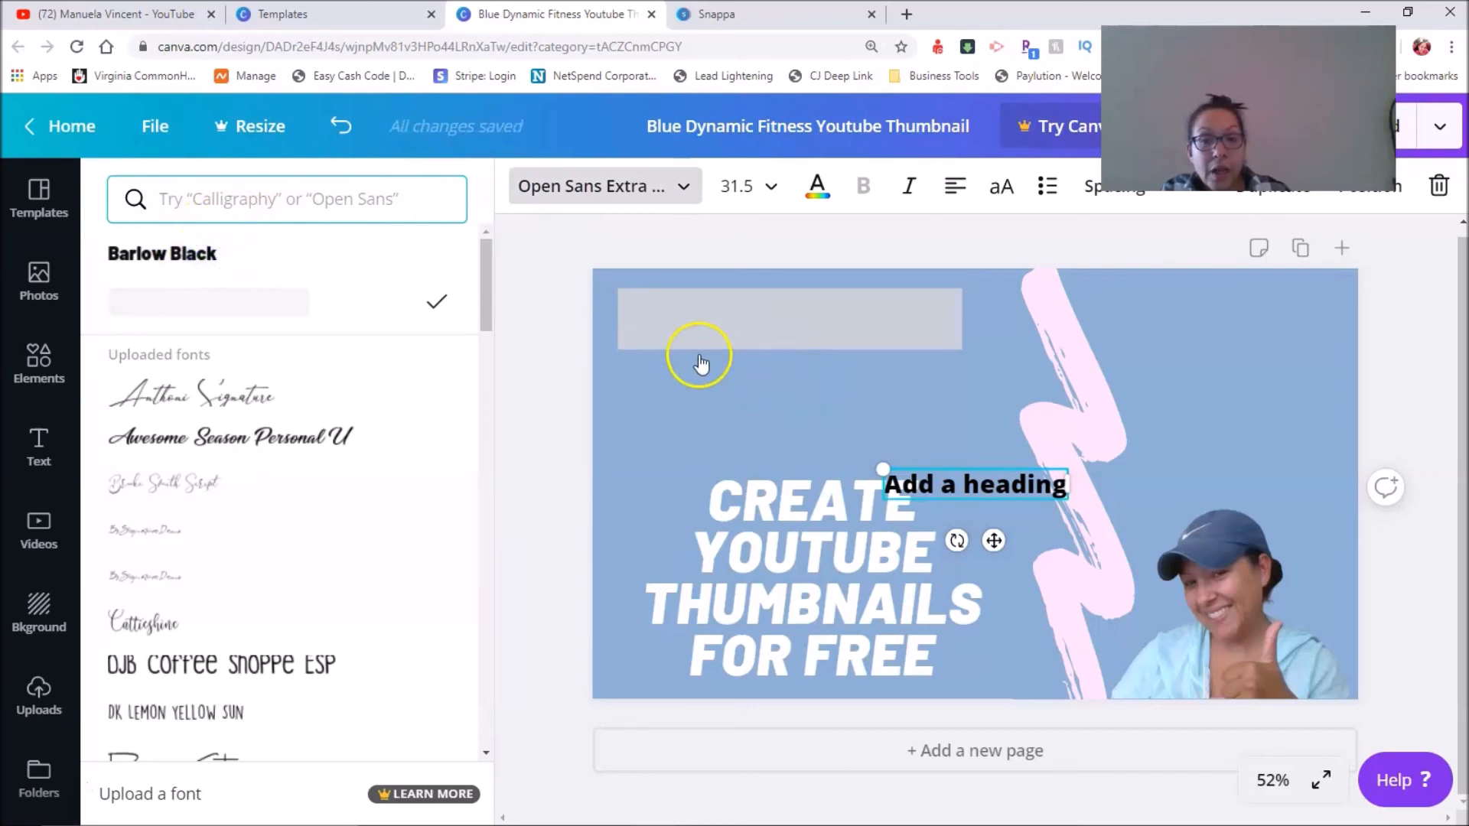
Move the new heading text box onto the grey bar.
left_click_drag(946, 484, 715, 313)
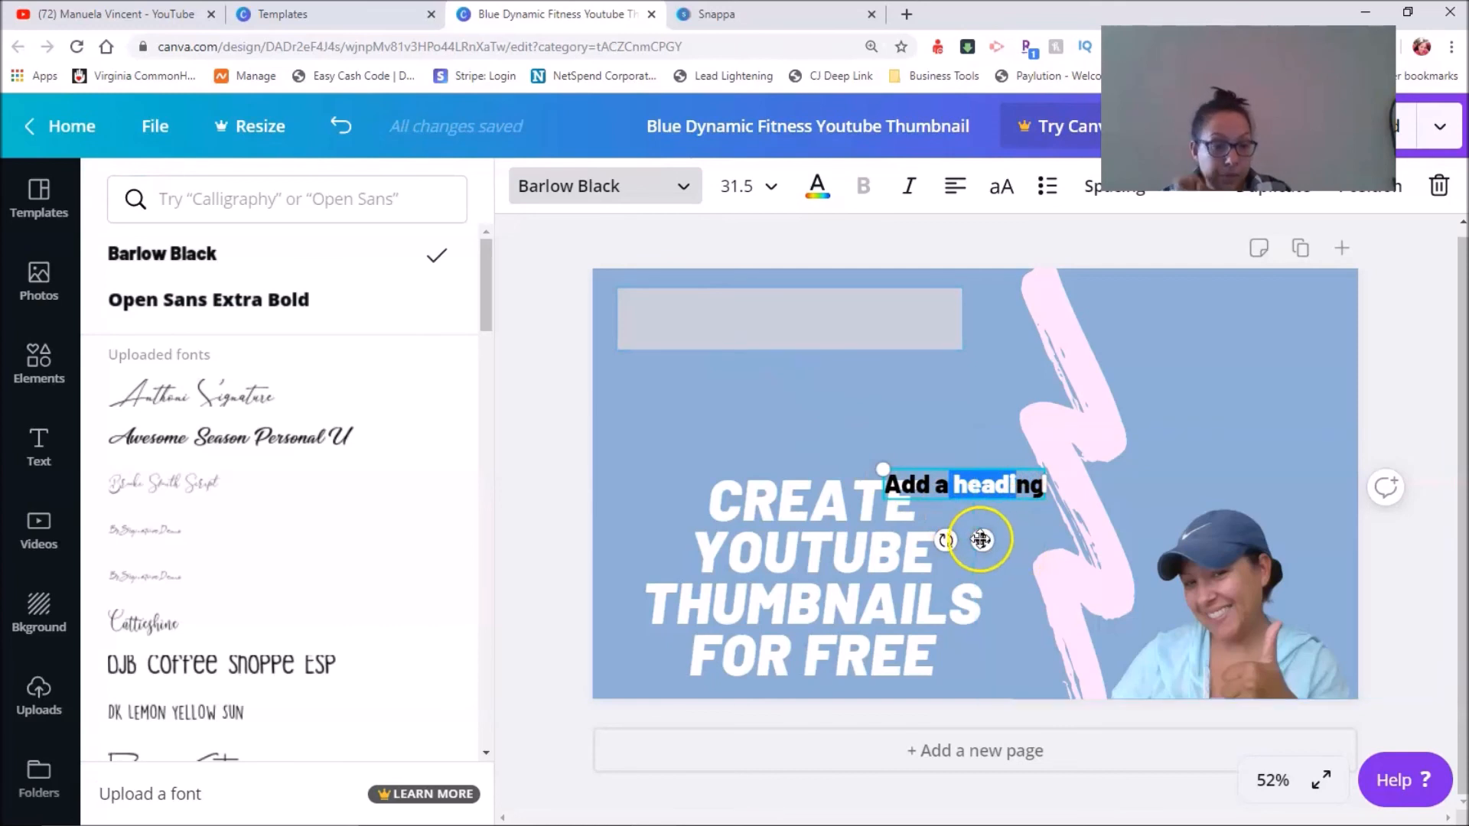
left_click(967, 500)
left_click_drag(967, 500, 771, 368)
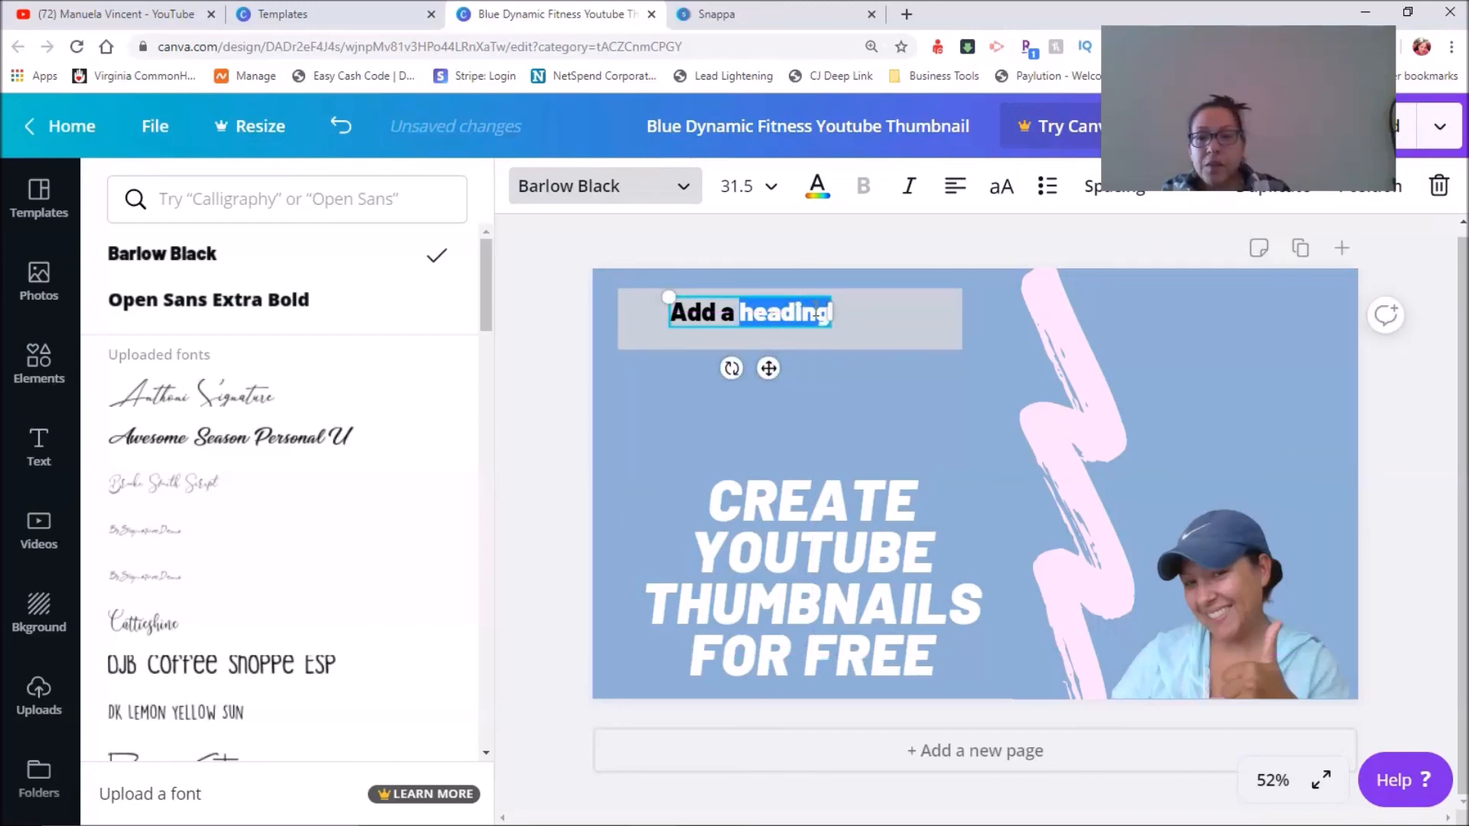
Replace the placeholder text with "HOW TO CREATE" and shift it toward the middle of the grey bar.
key("ctrl+a")
key("BackSpace")
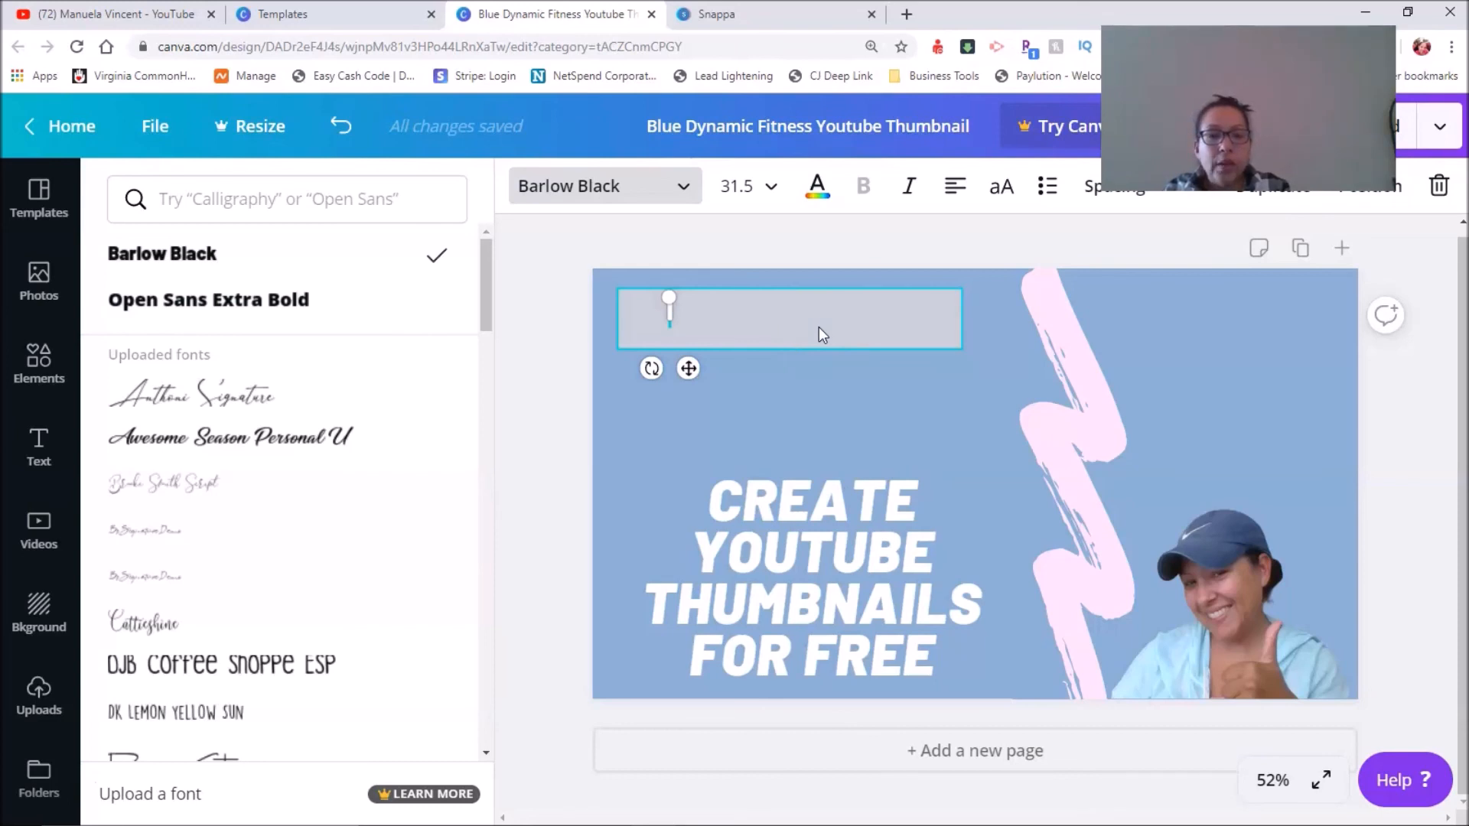
left_click(851, 332)
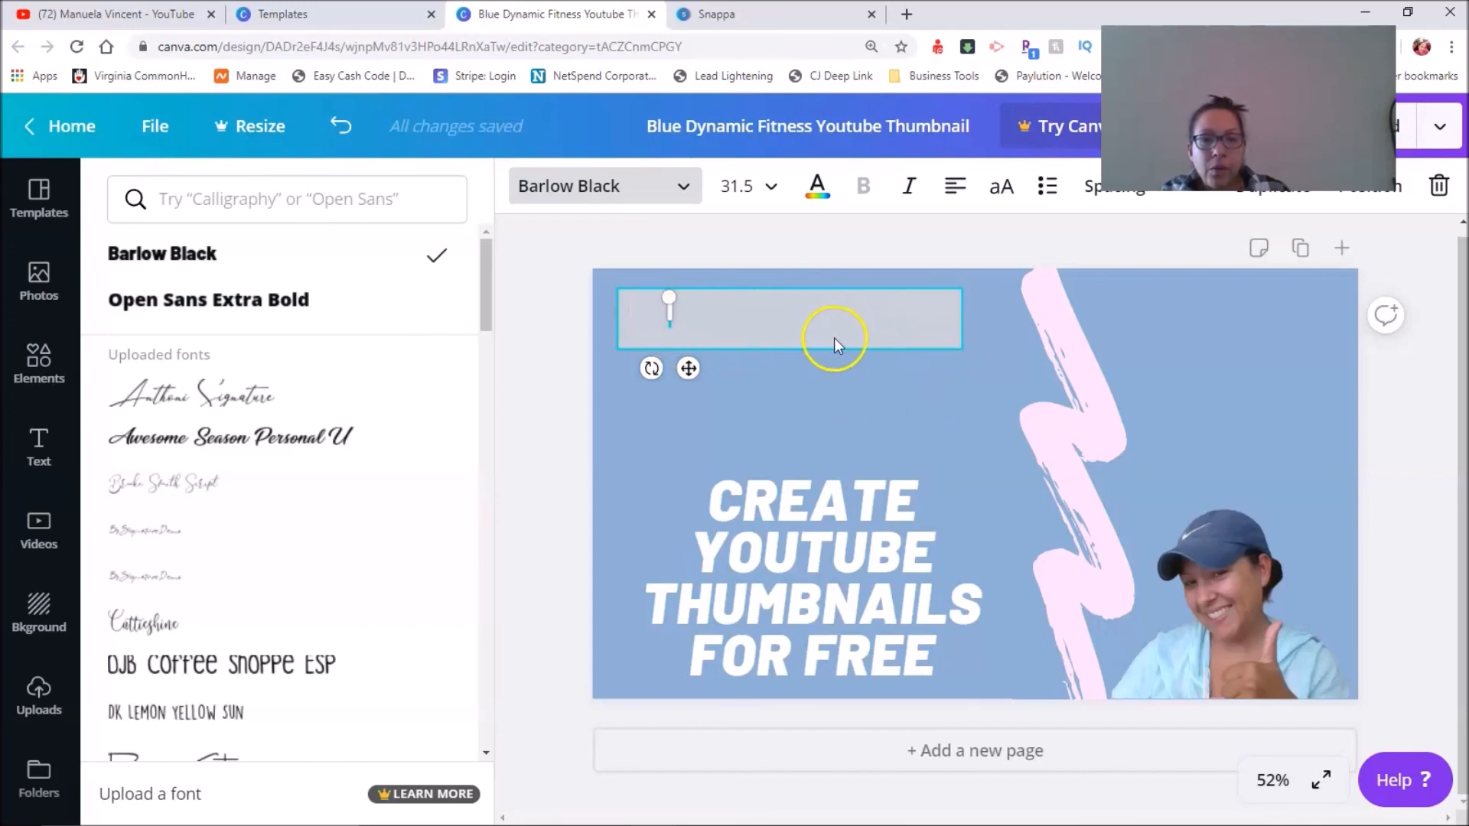
key("ctrl+v")
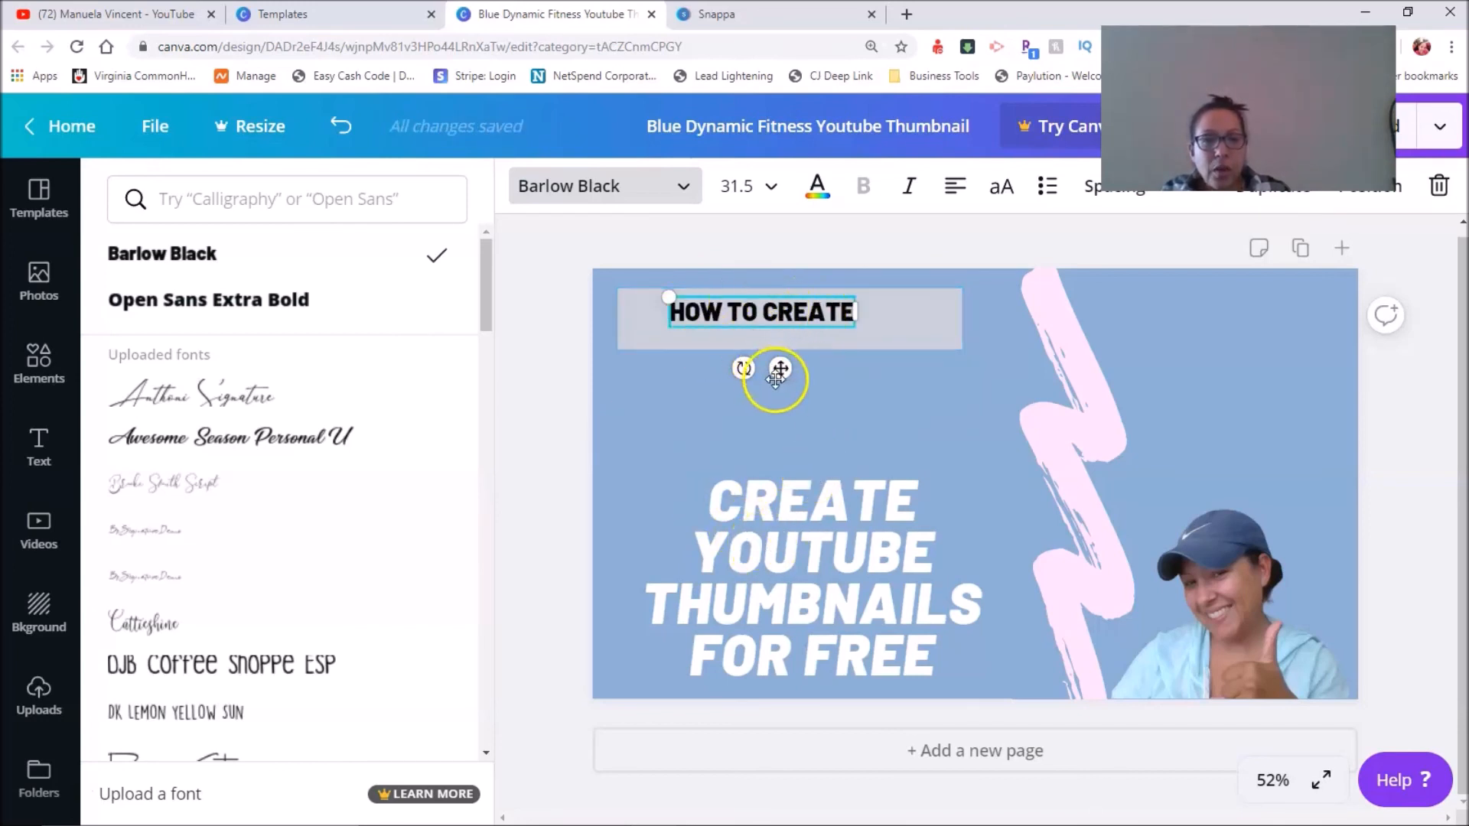
left_click_drag(785, 375, 794, 376)
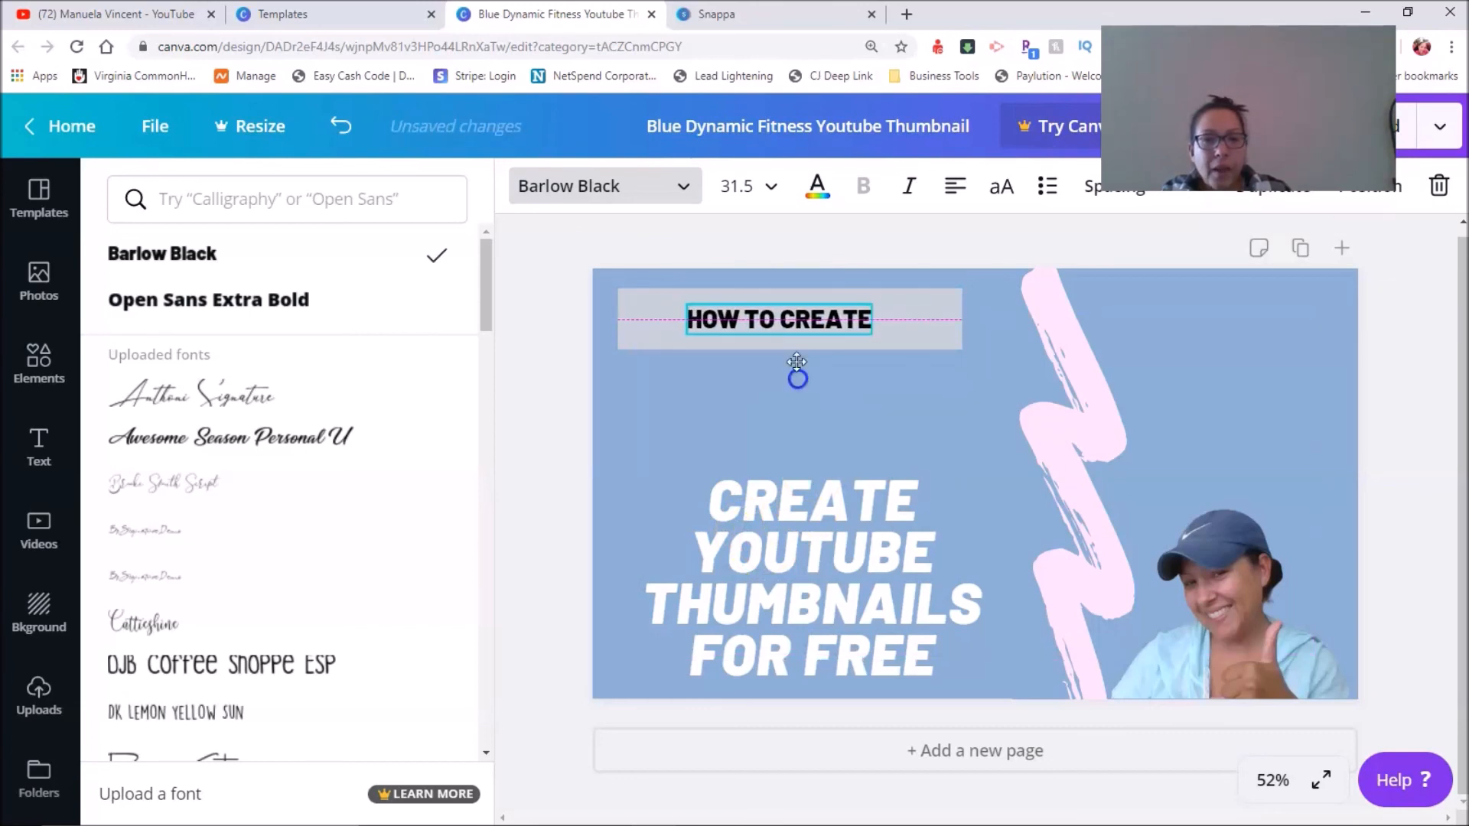
Set the "HOW TO CREATE" heading's font size to 64 and move it just below the grey bar.
left_click(771, 187)
left_click(769, 616)
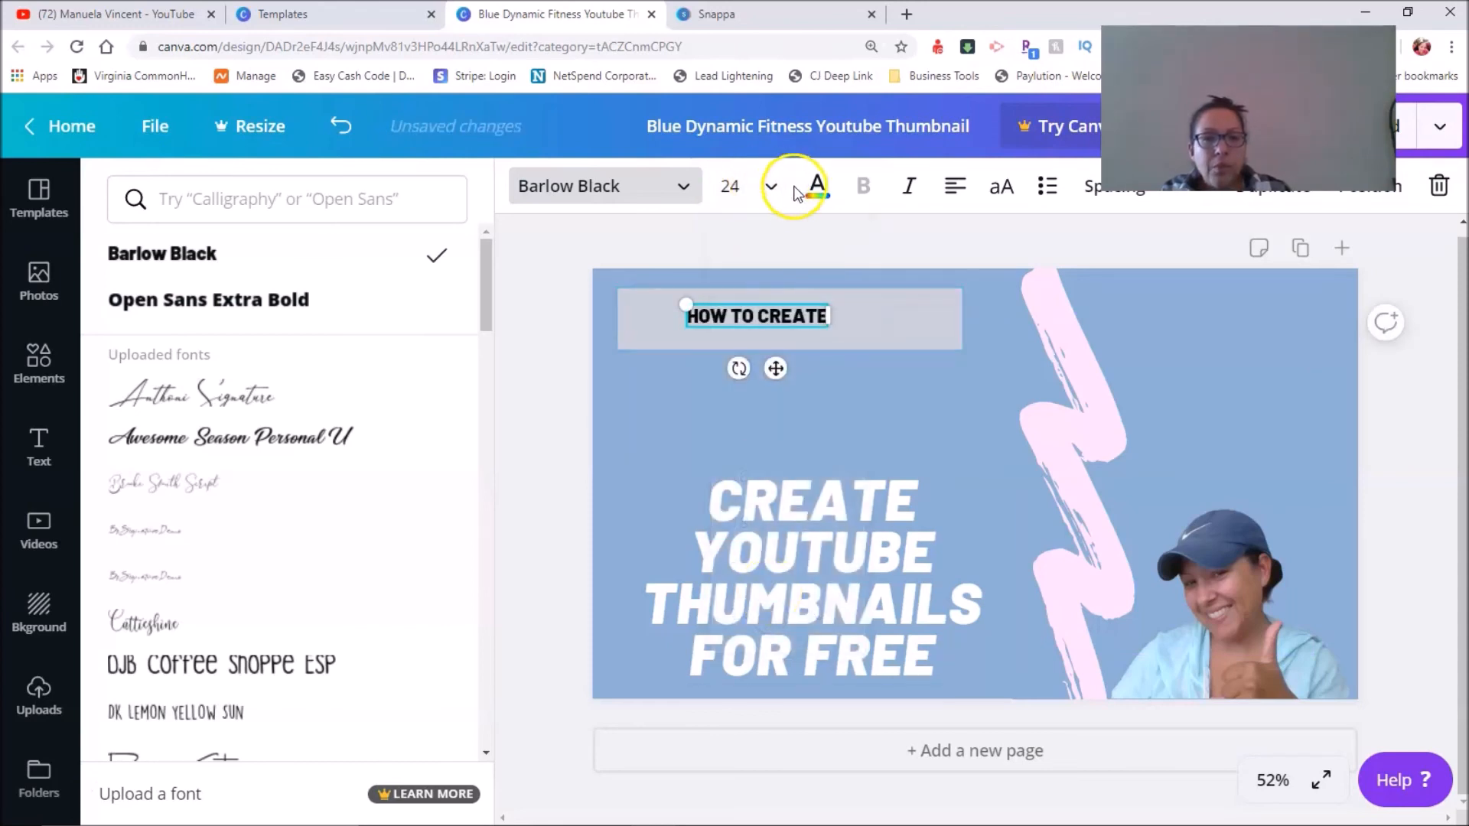
left_click(769, 187)
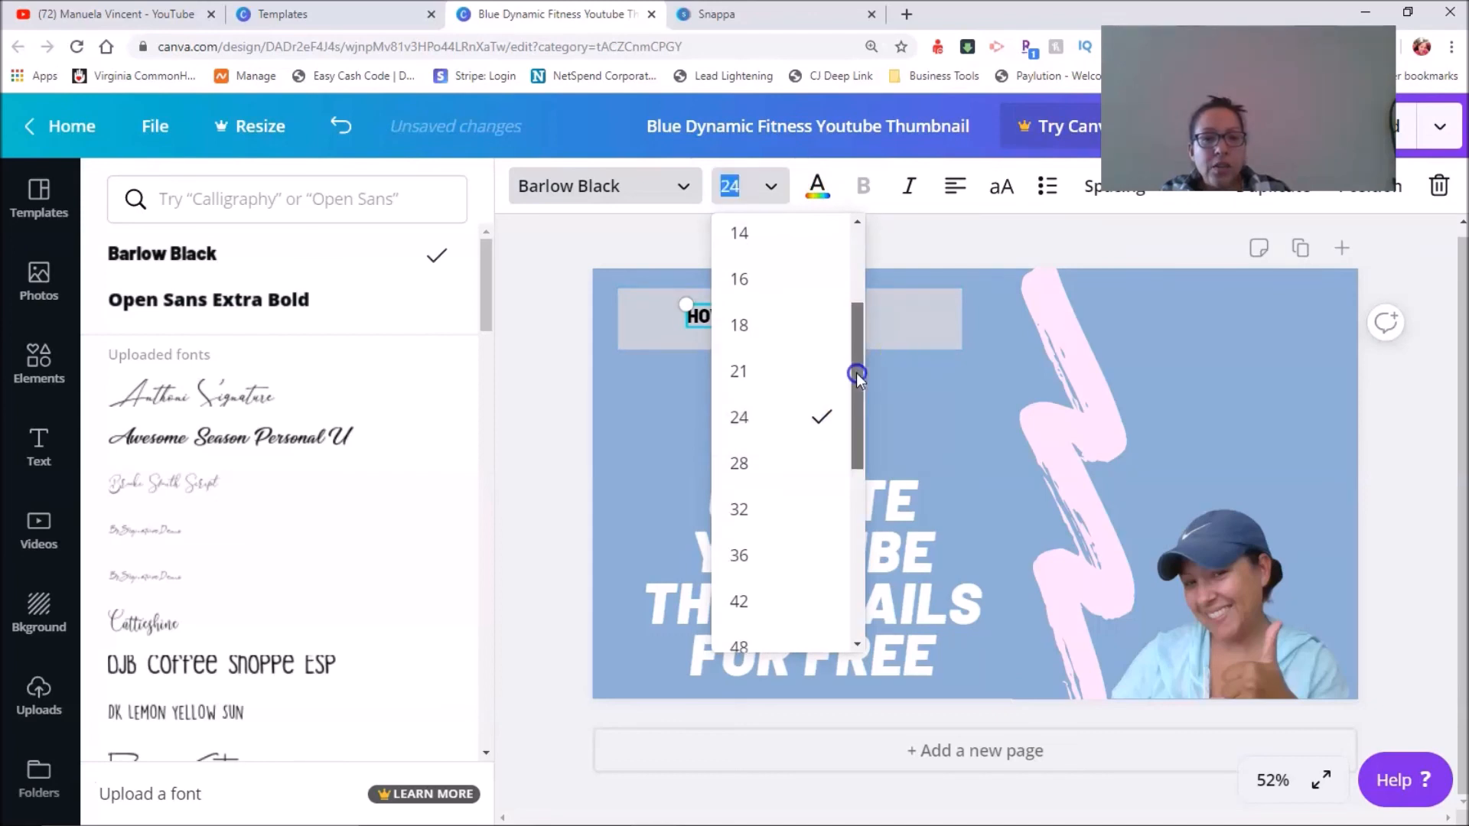
left_click_drag(859, 370, 857, 493)
left_click(759, 353)
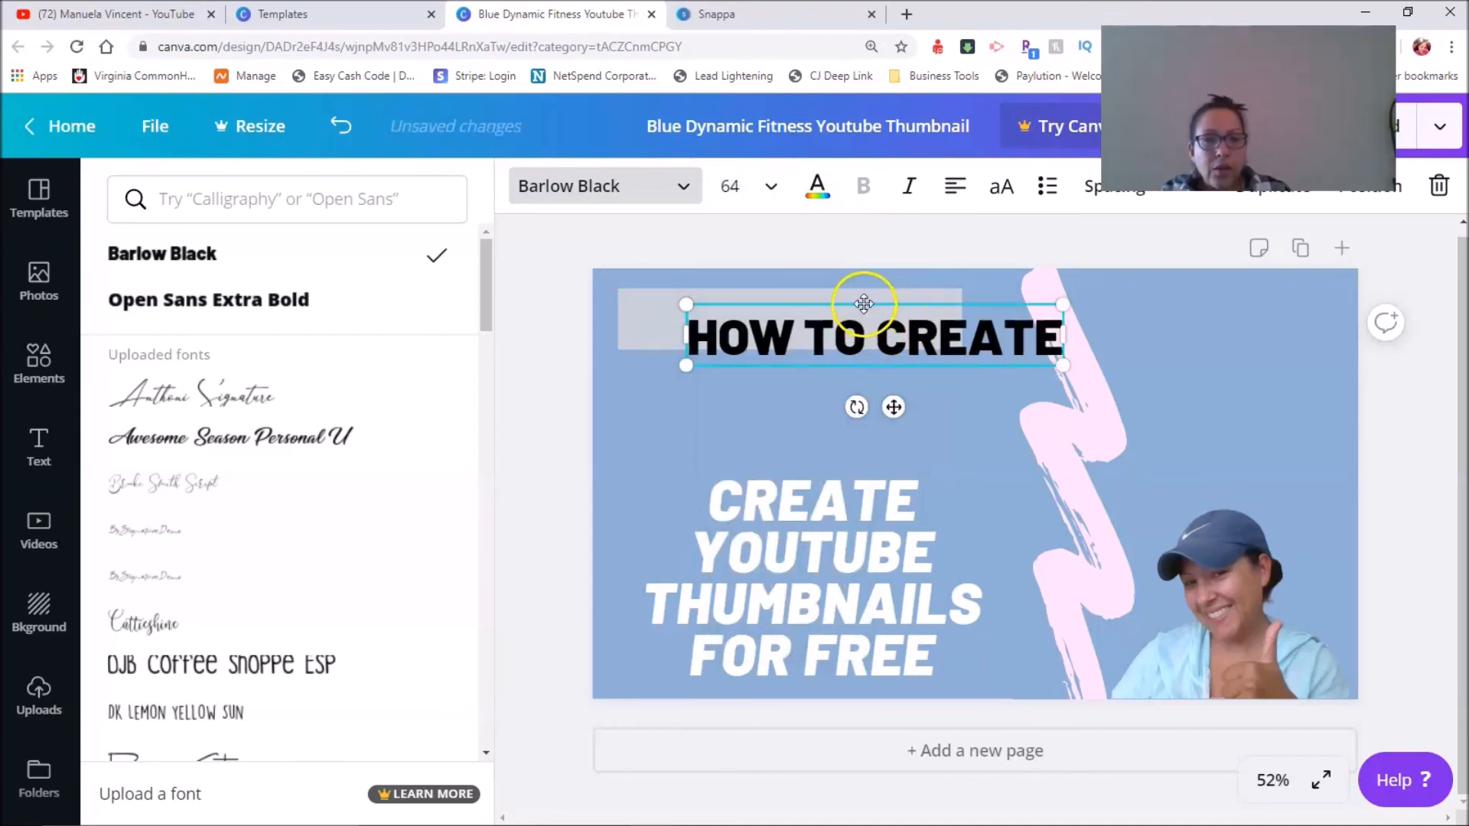
left_click_drag(813, 380, 841, 452)
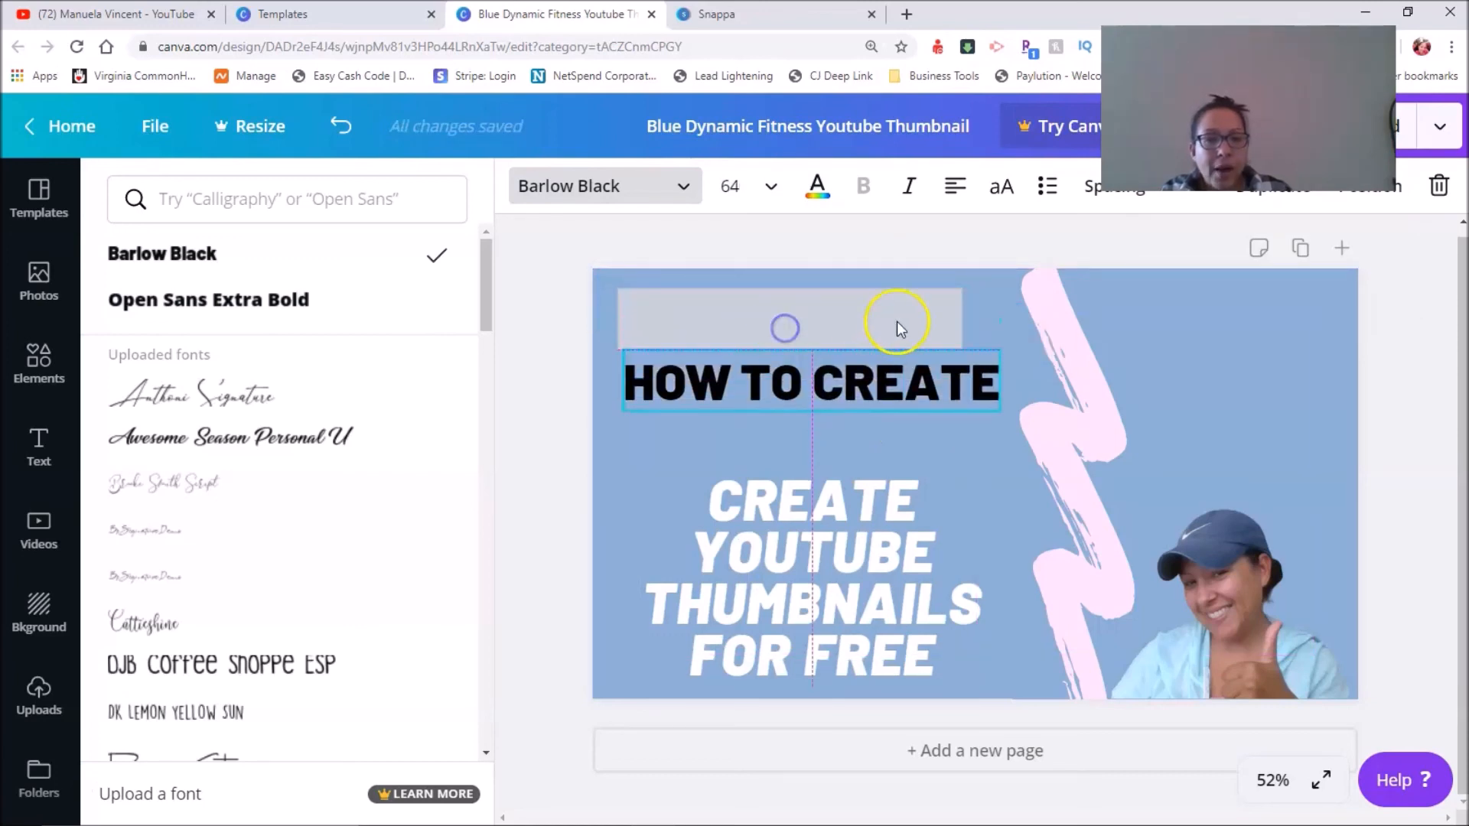
Widen the grey bar to about 688, shift it closer to the page corner and make it slightly taller.
left_click(919, 307)
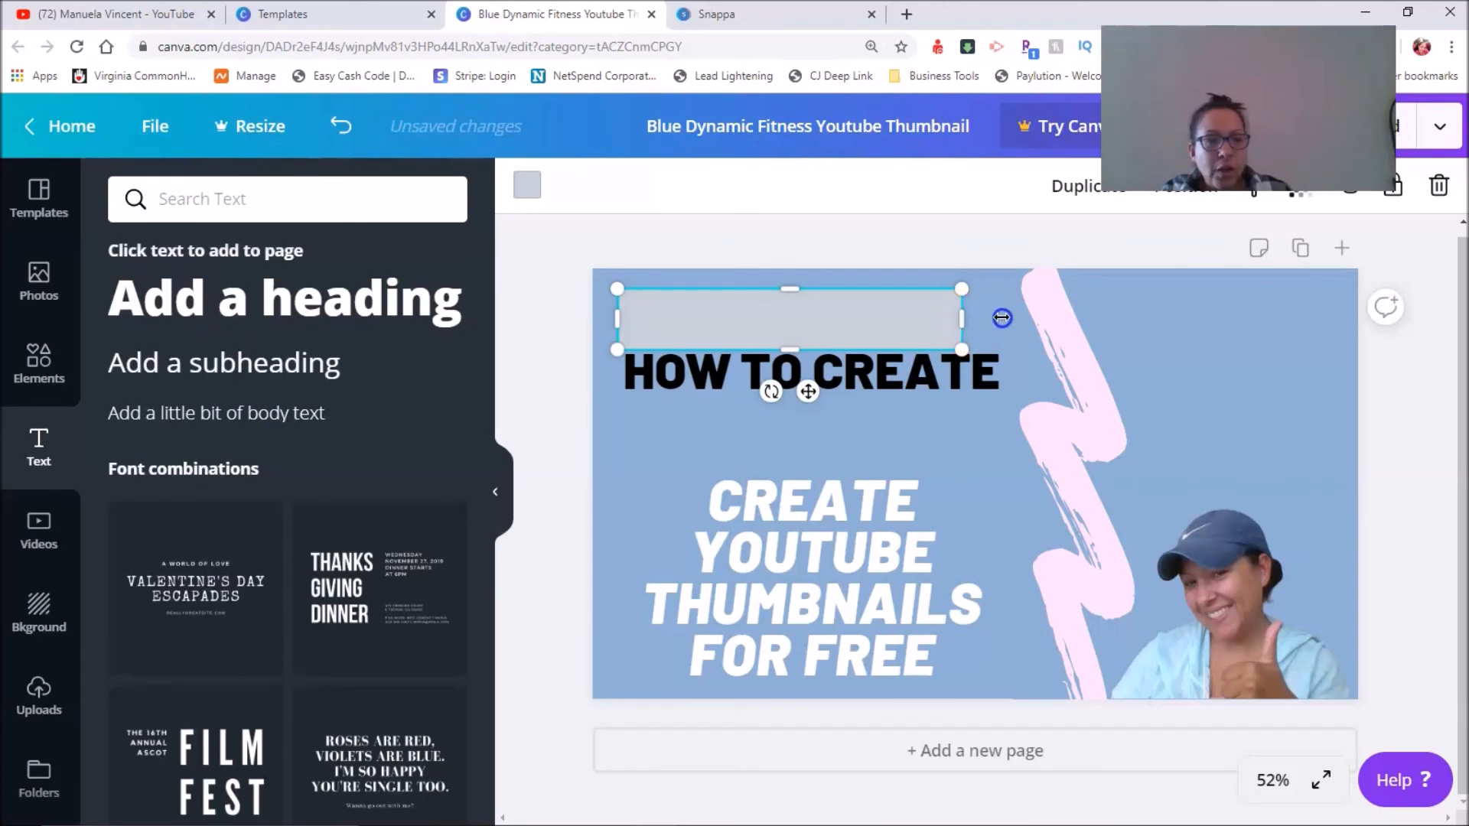
left_click_drag(1016, 316, 1031, 319)
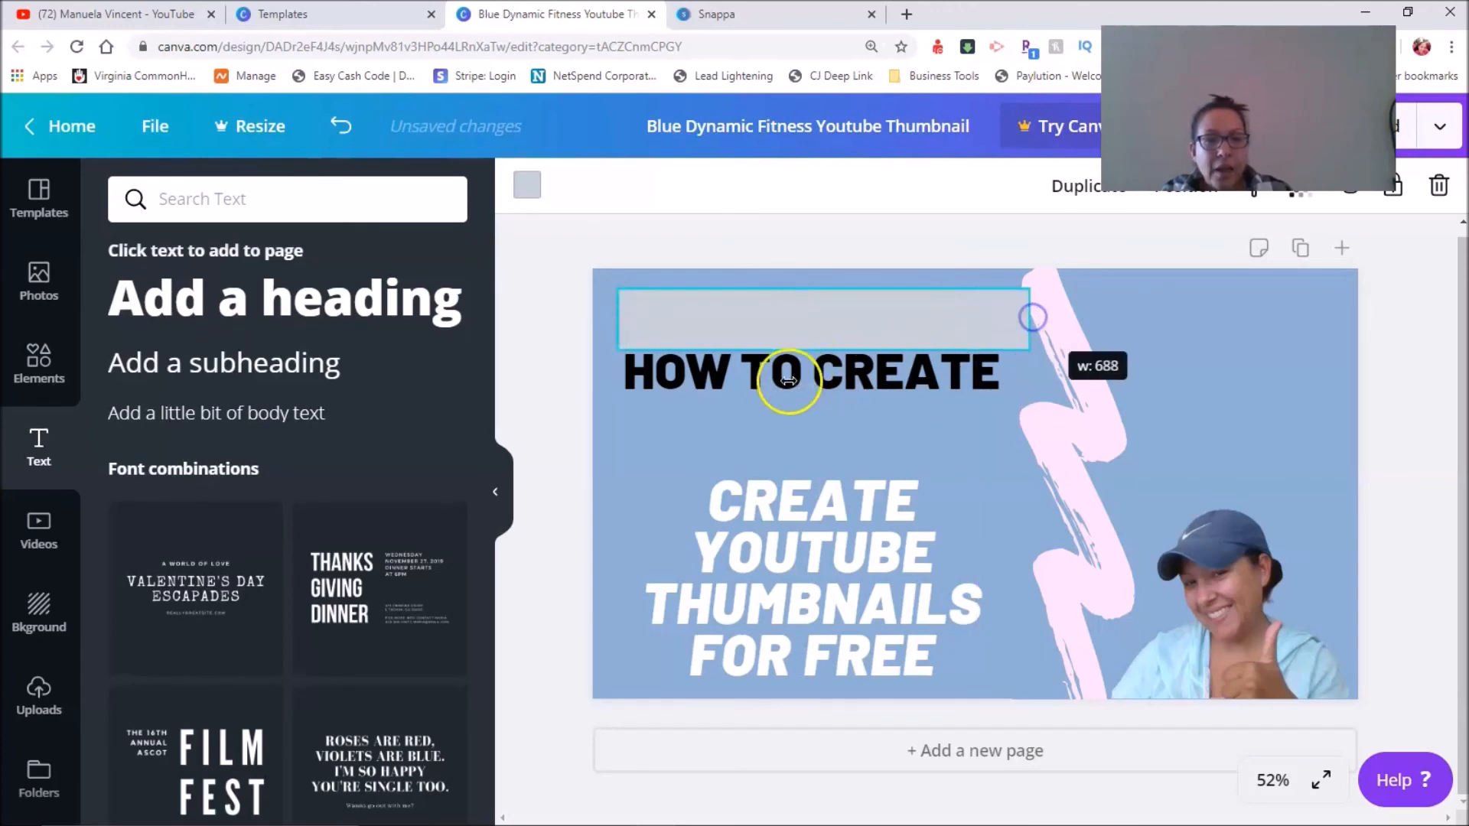
left_click_drag(840, 340, 839, 380)
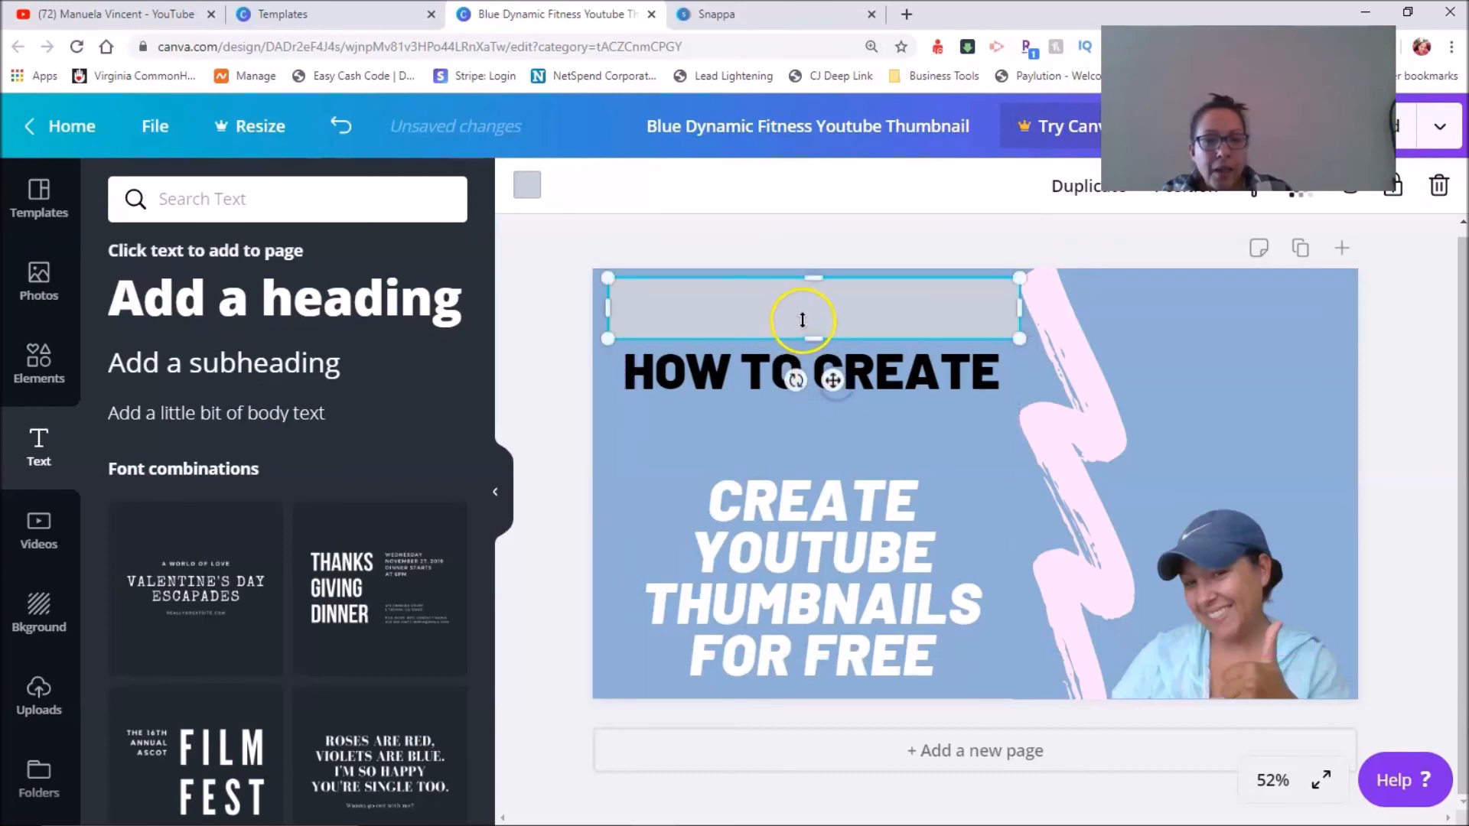
left_click_drag(817, 353, 818, 348)
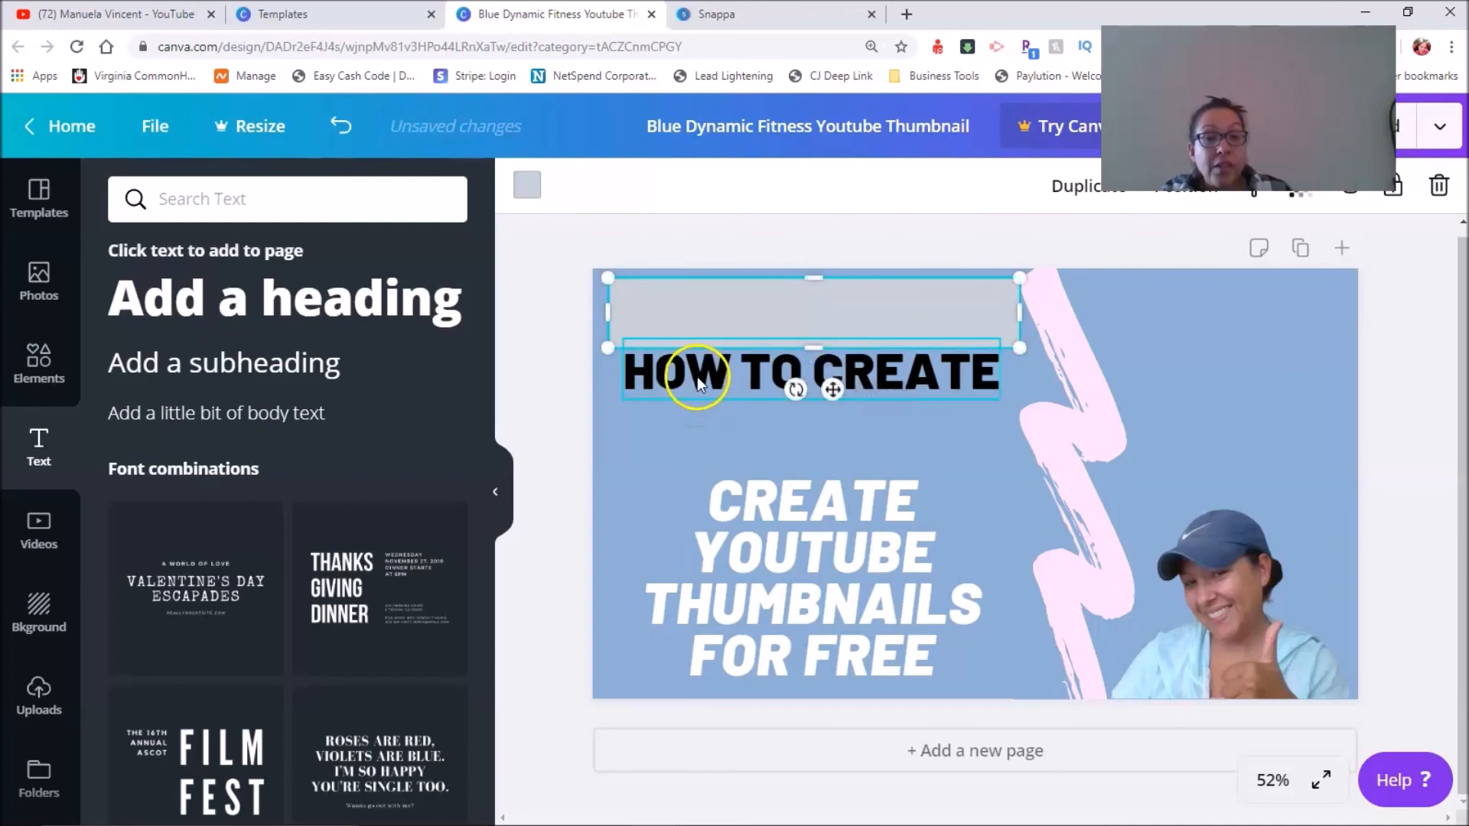
Try the "HOW TO CREATE" text on the widened grey bar and move it back below the bar.
left_click(696, 376)
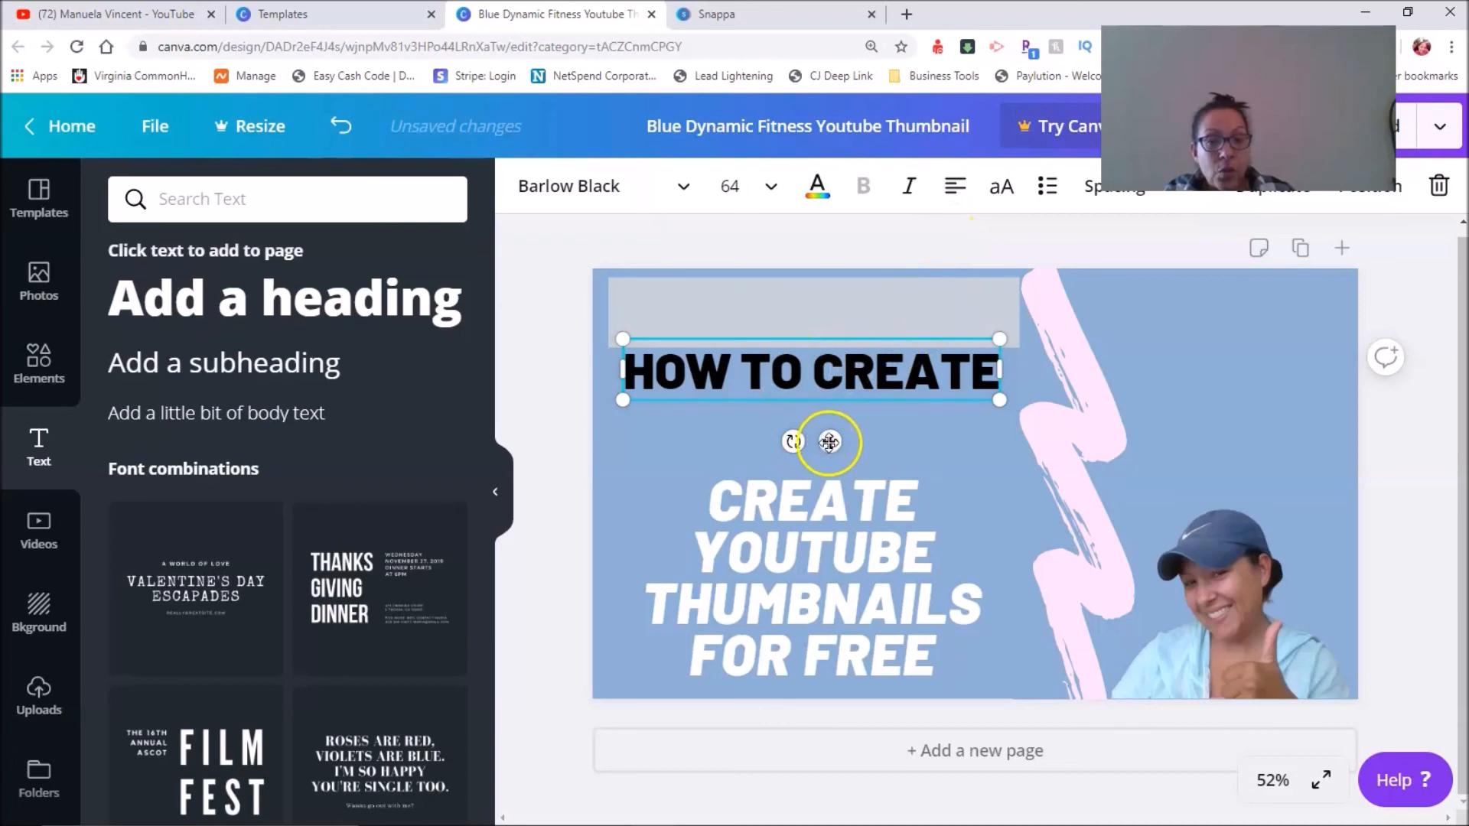
left_click_drag(830, 441, 832, 380)
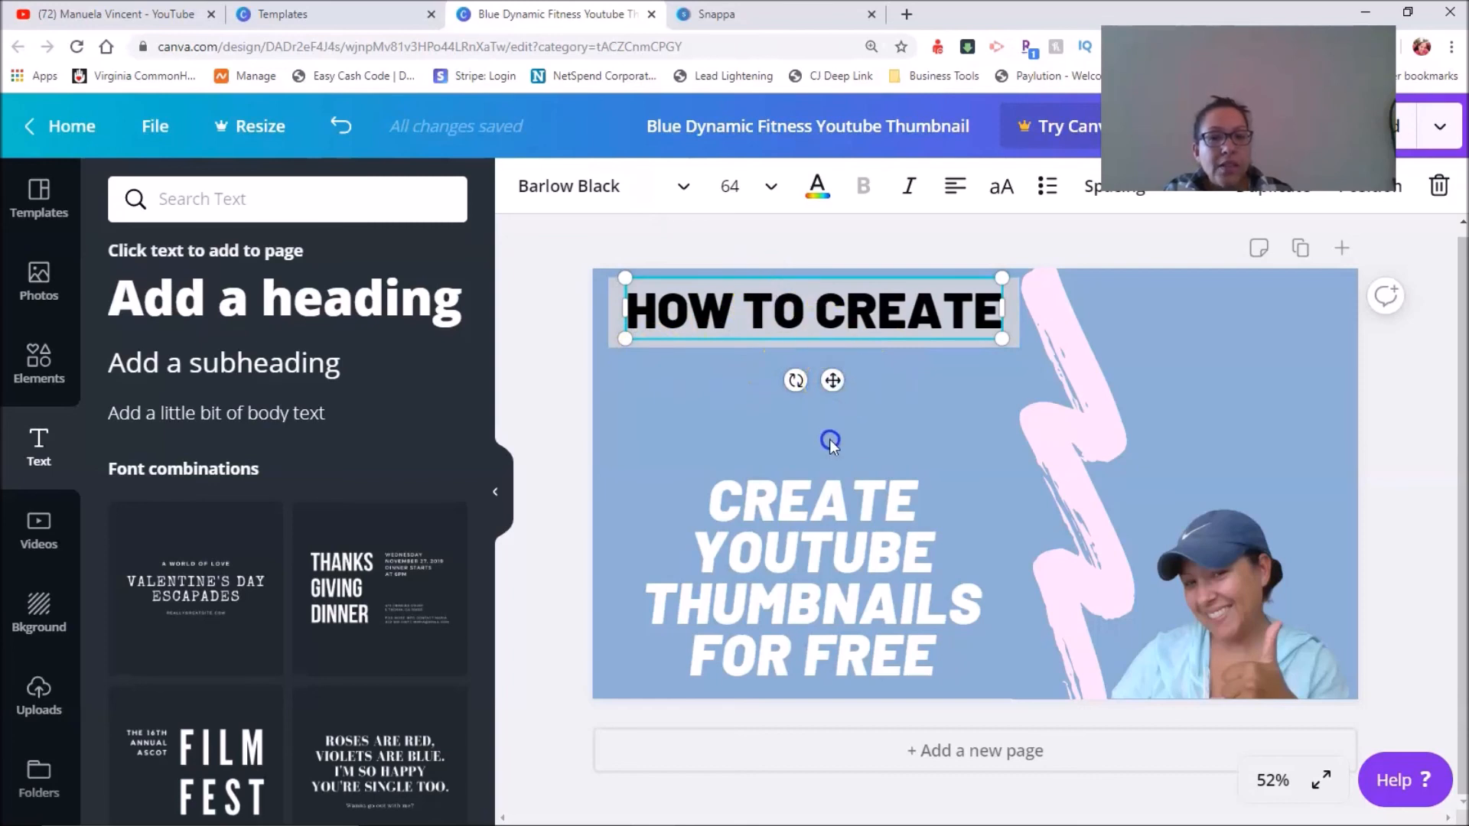
left_click_drag(828, 452, 829, 451)
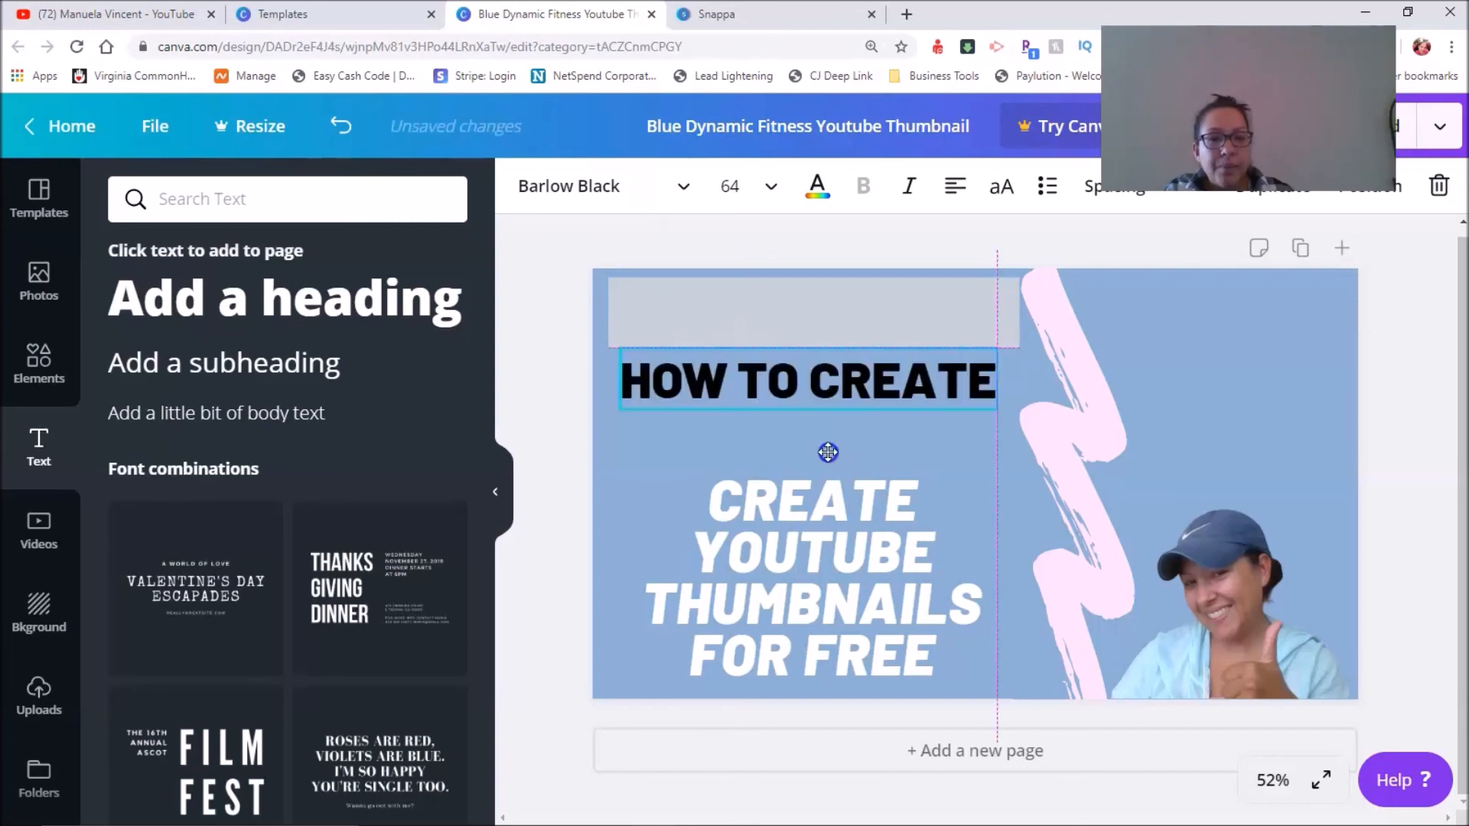
Recolor the grey bar light pink and move the "HOW TO CREATE" text onto it.
left_click(799, 315)
left_click(528, 185)
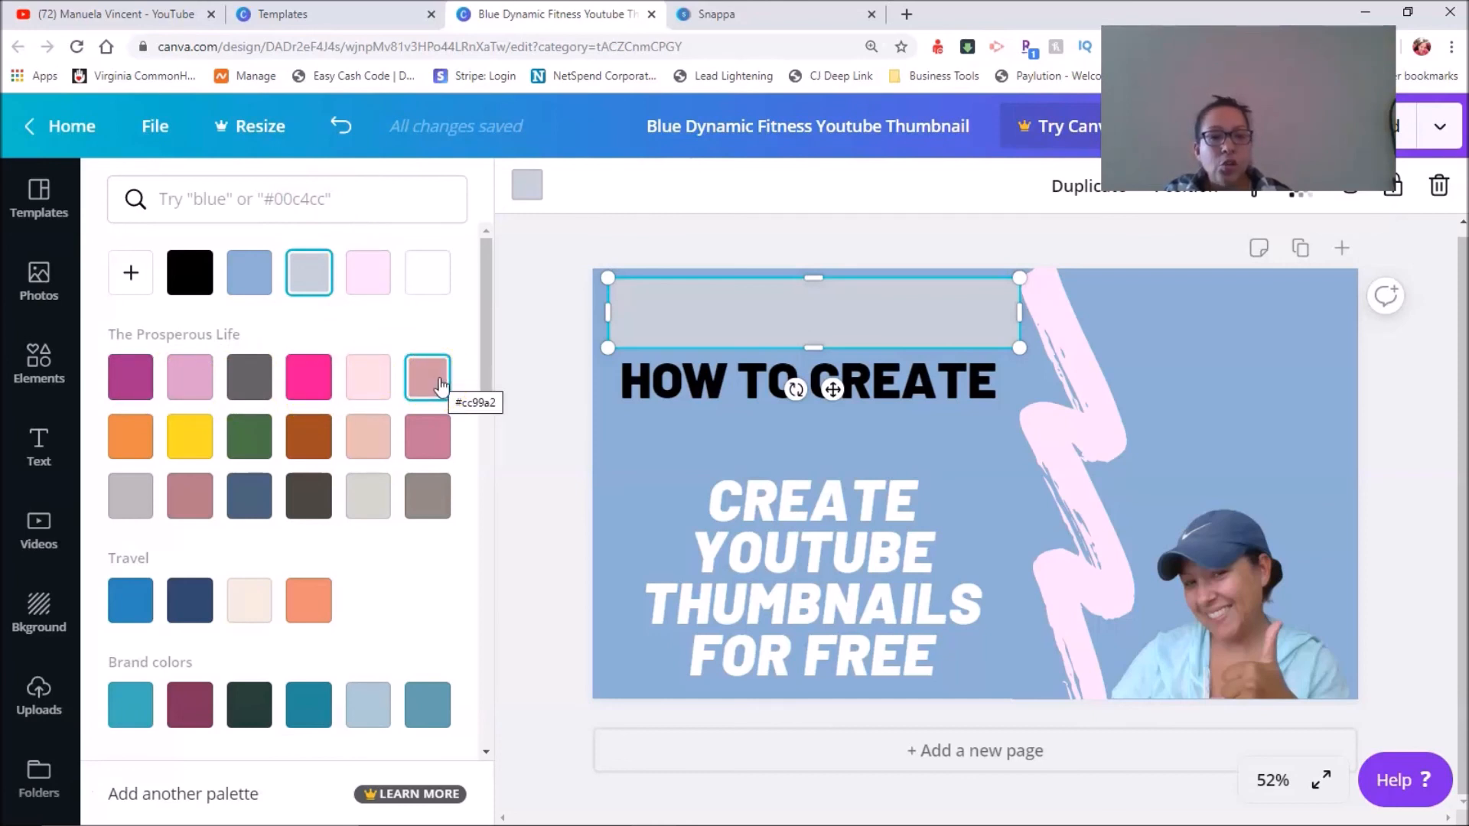
left_click(370, 391)
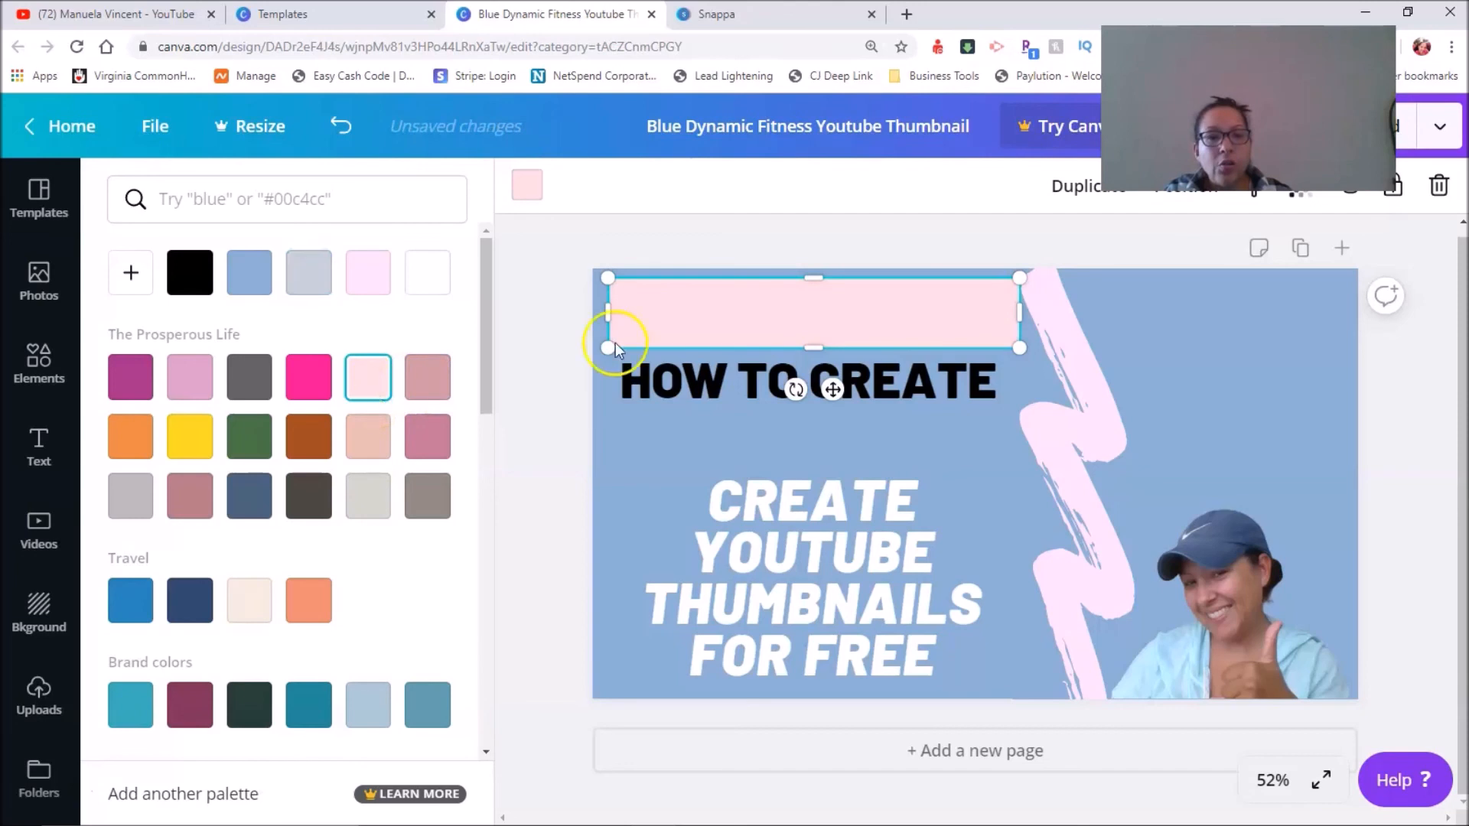
left_click(874, 359)
left_click_drag(875, 360, 880, 317)
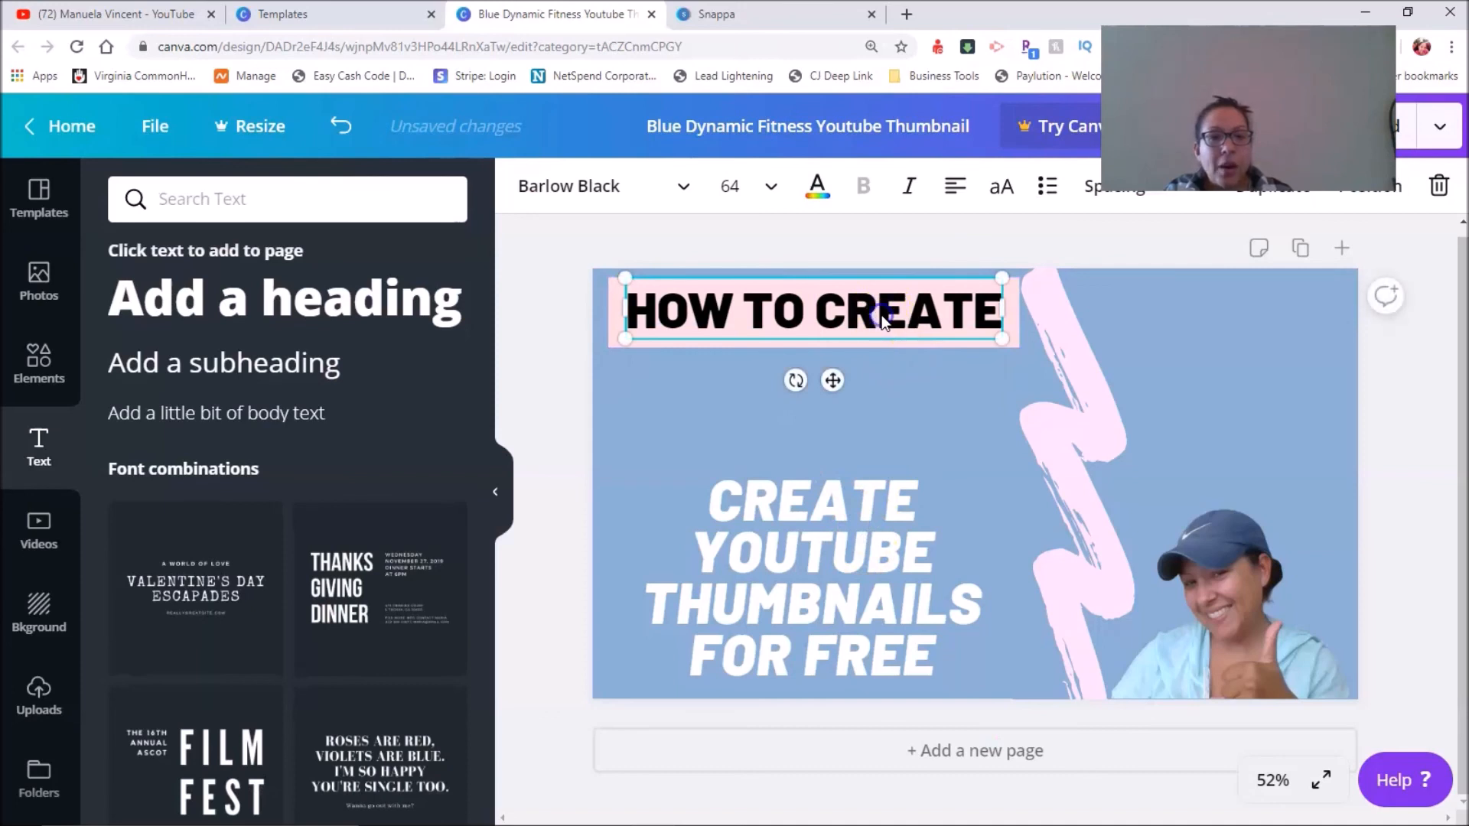
Try white as the color of the "HOW TO CREATE" text on the pink bar.
double_click(882, 317)
left_click(739, 313)
left_click_drag(633, 311, 993, 309)
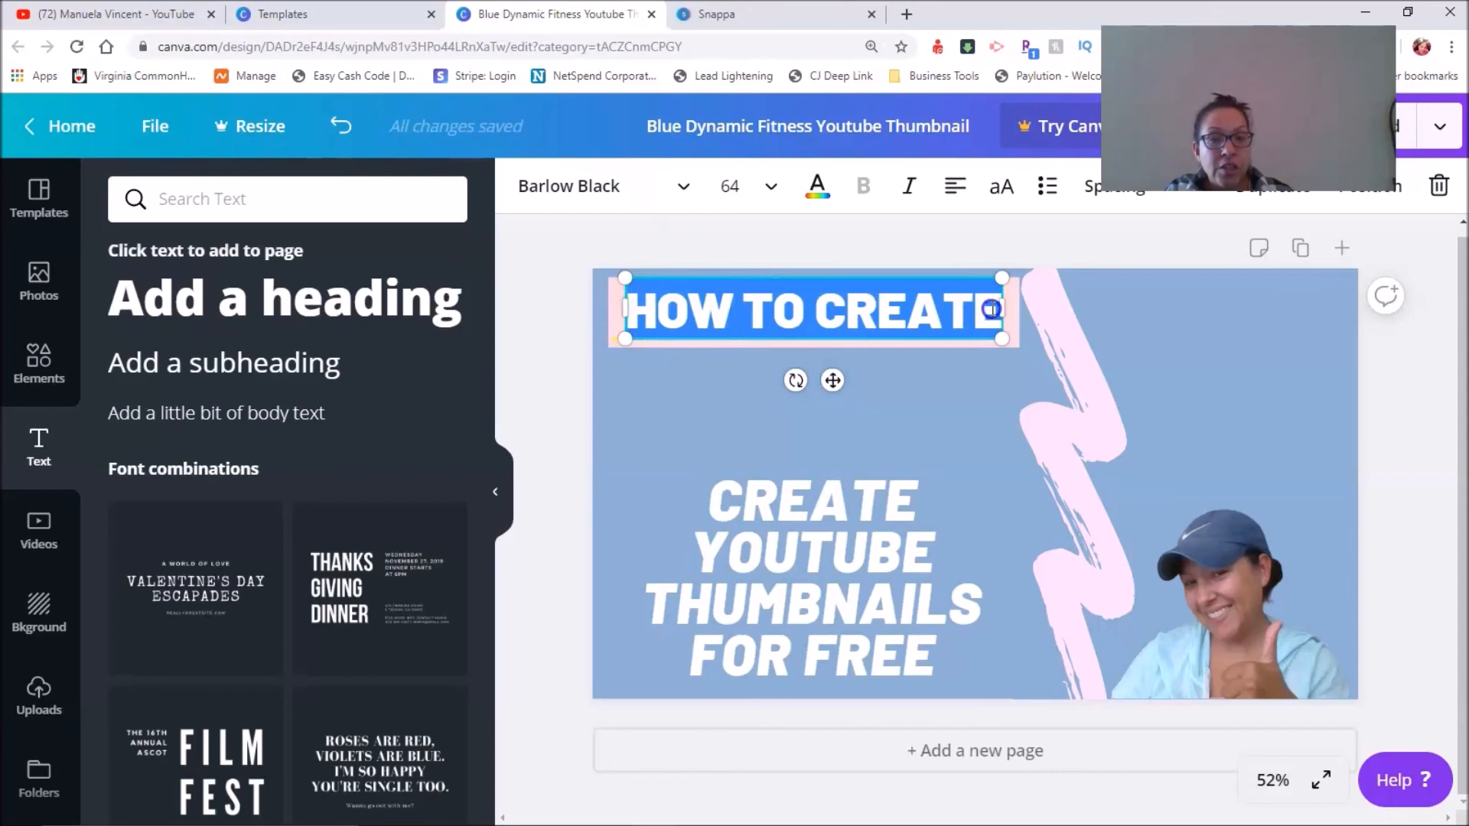
left_click(817, 186)
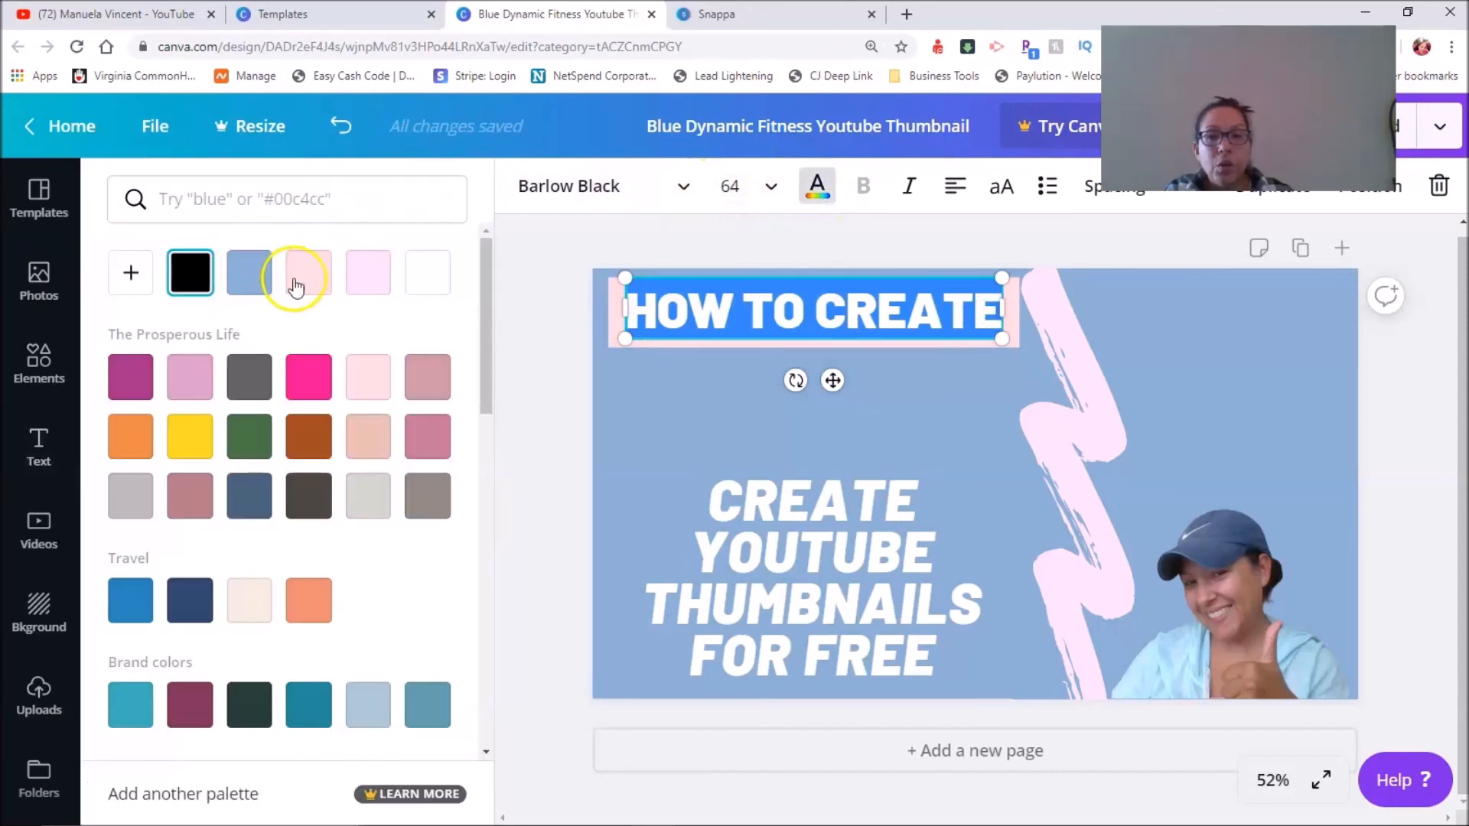
left_click(423, 280)
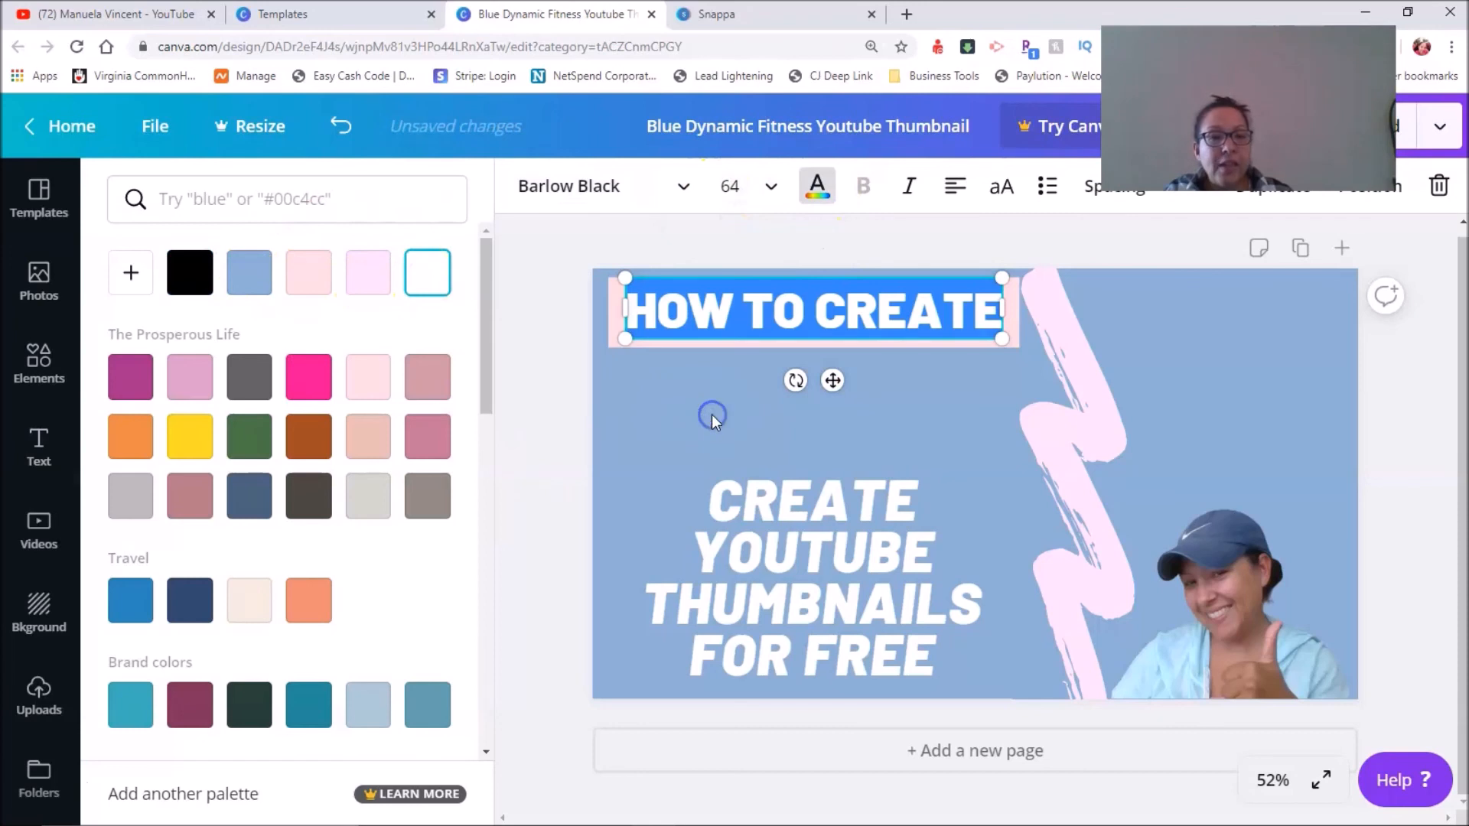
left_click(712, 415)
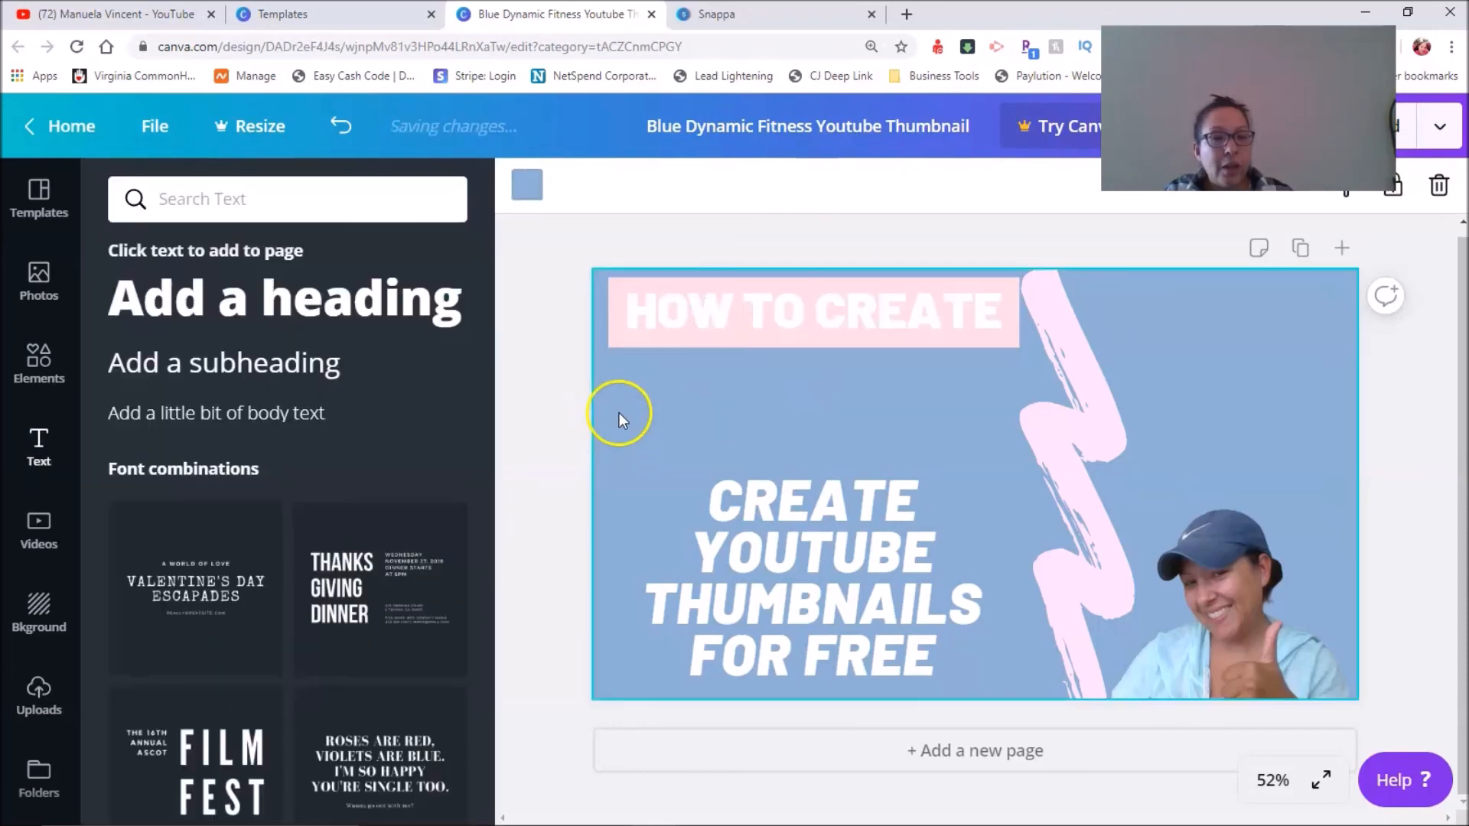
Set the "HOW TO CREATE" text color to black from the default colors.
left_click(800, 297)
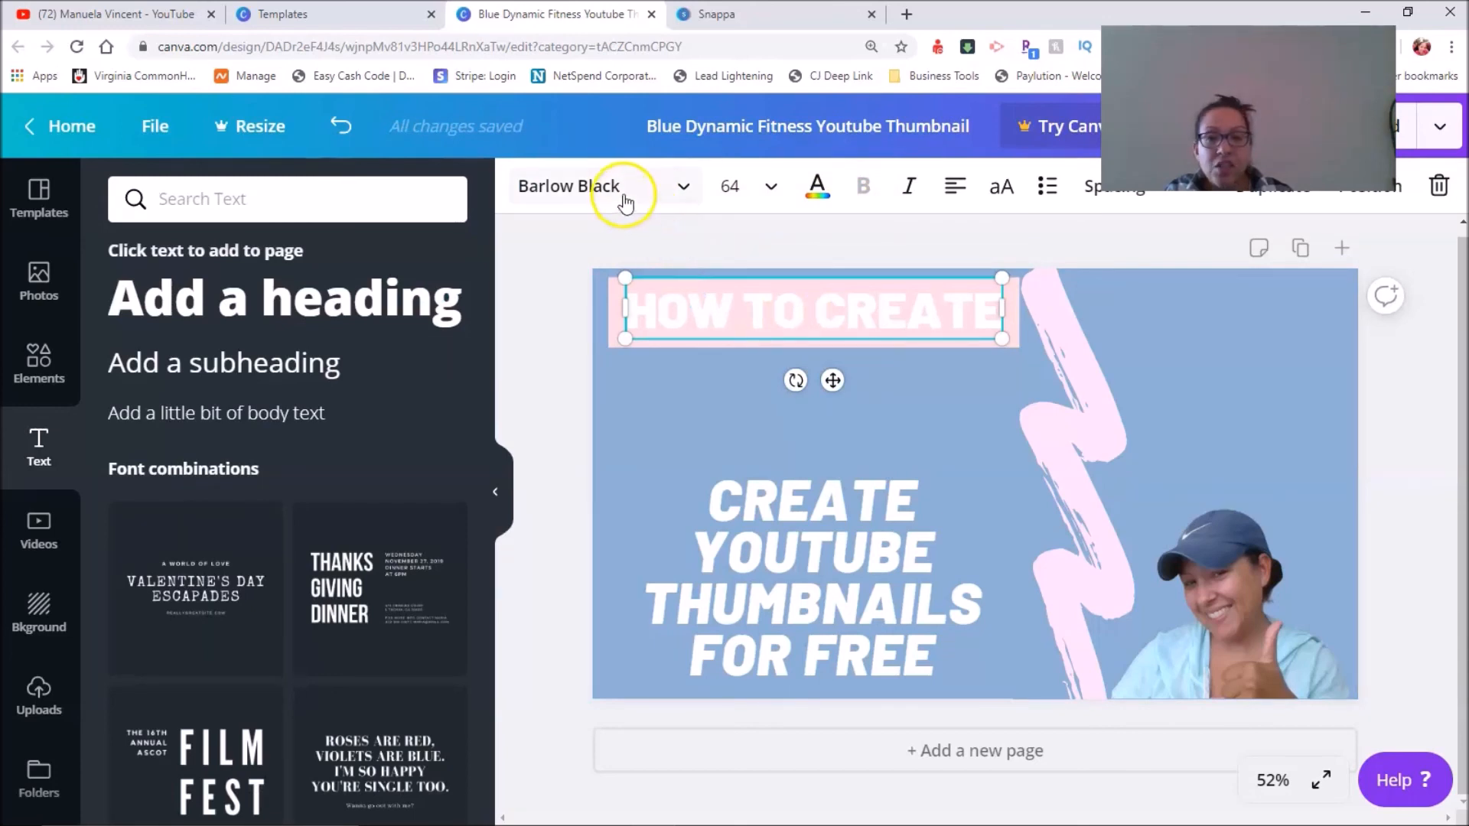
left_click(819, 191)
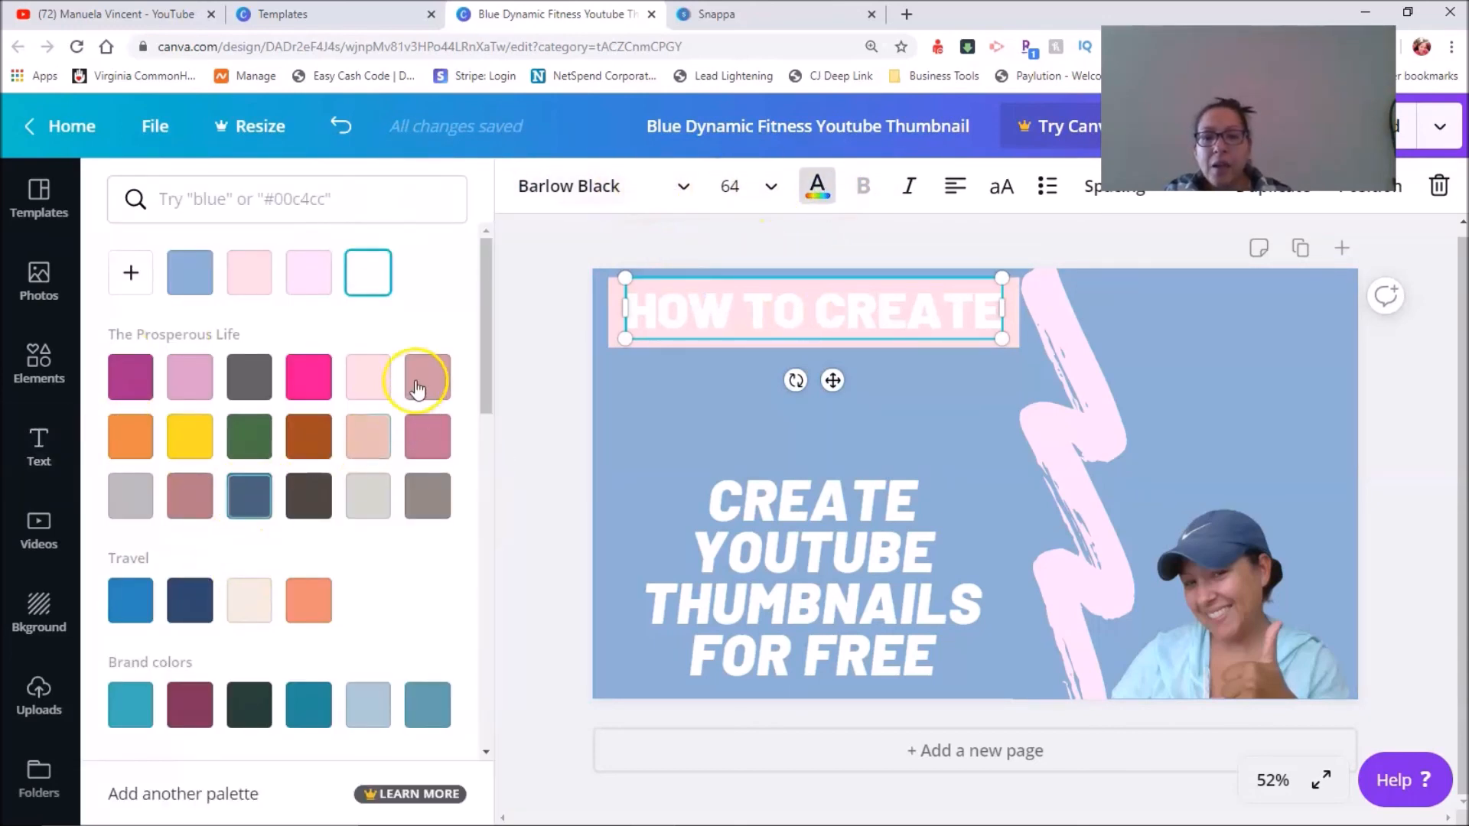
scroll(462, 319, "down", 10)
left_click(127, 593)
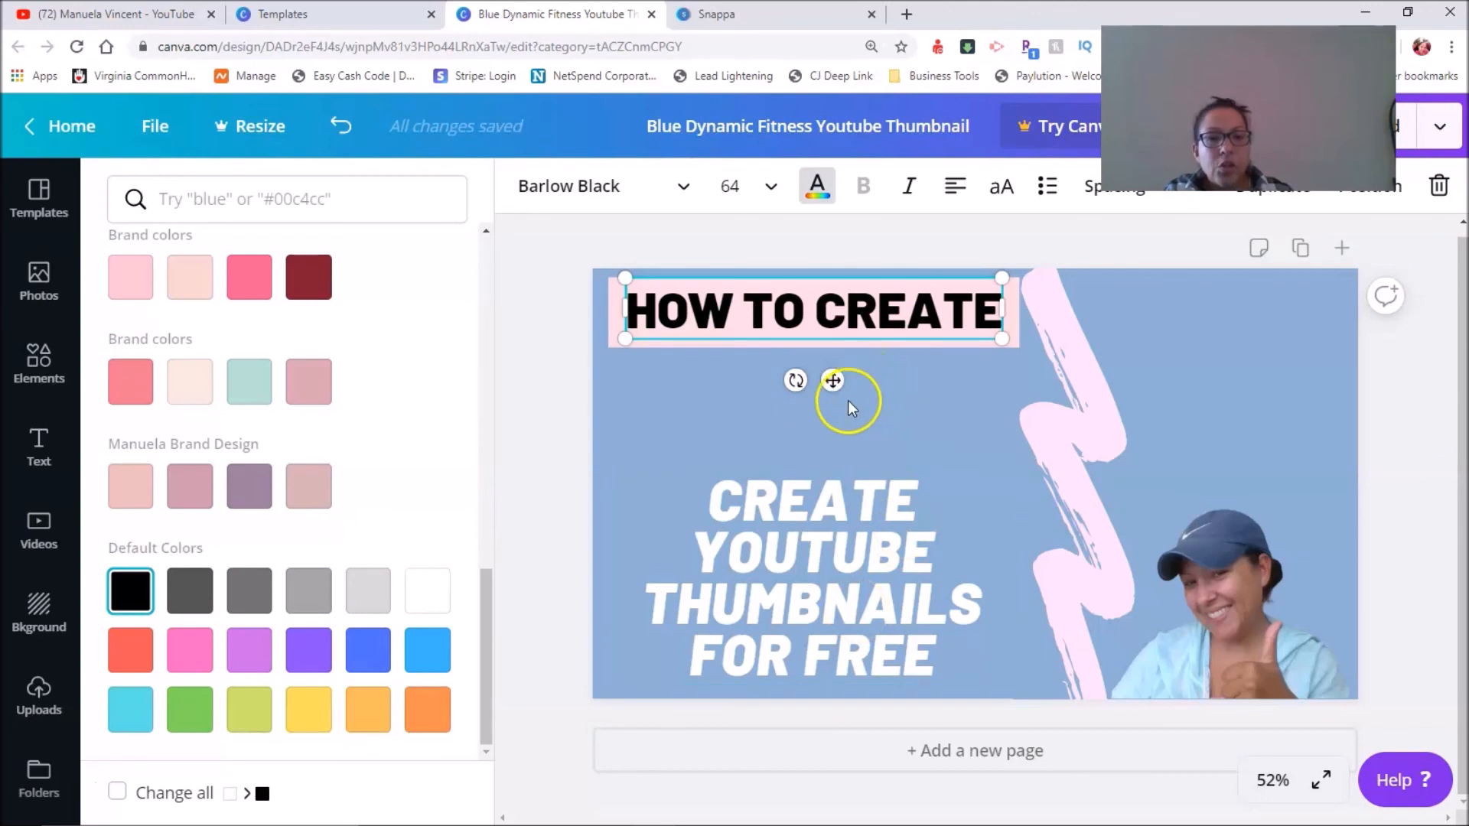
Delete the page's blue background color and restore it with the same blue from the document colors.
left_click(672, 359)
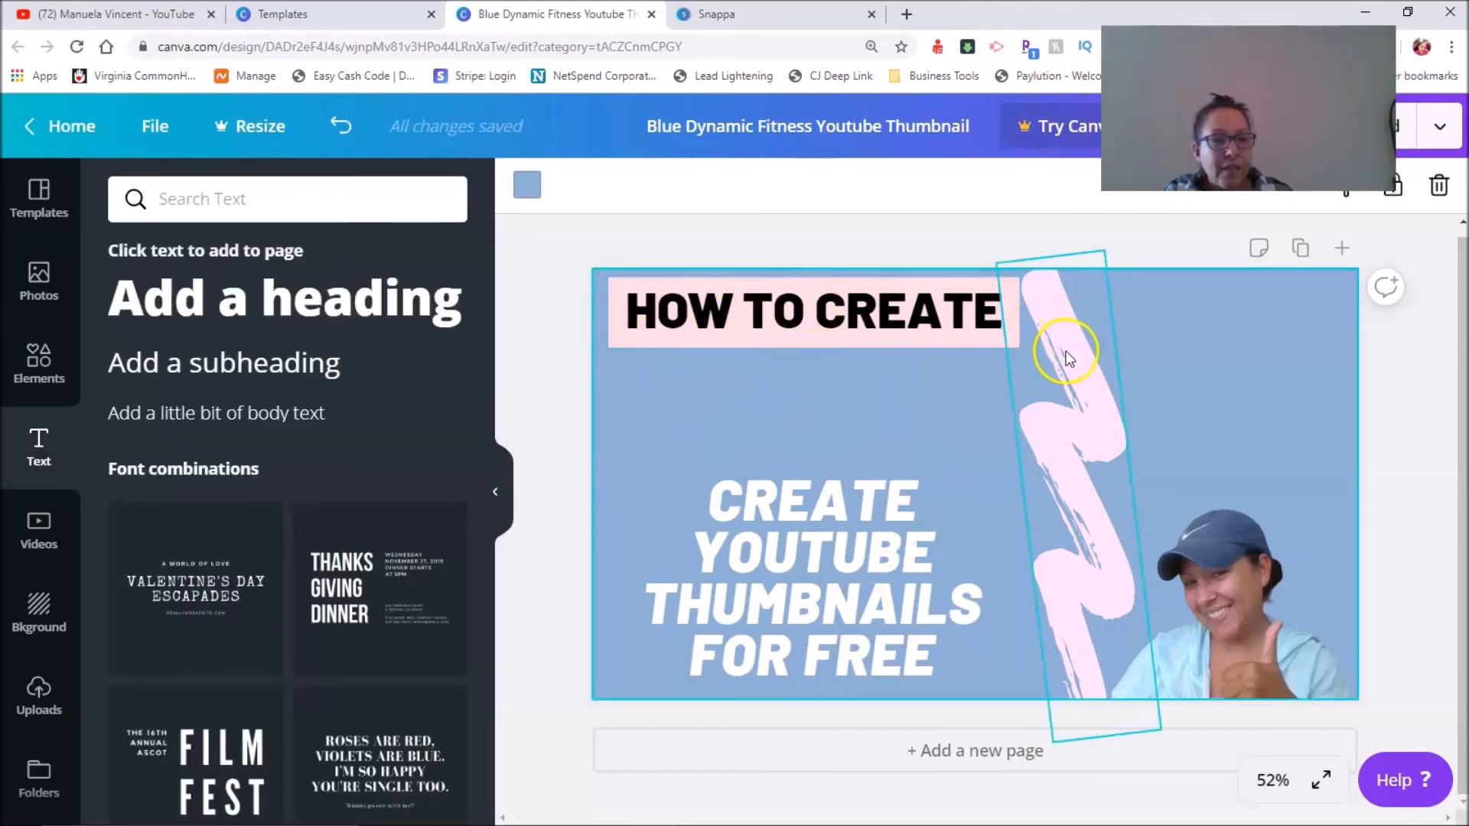
left_click(1448, 191)
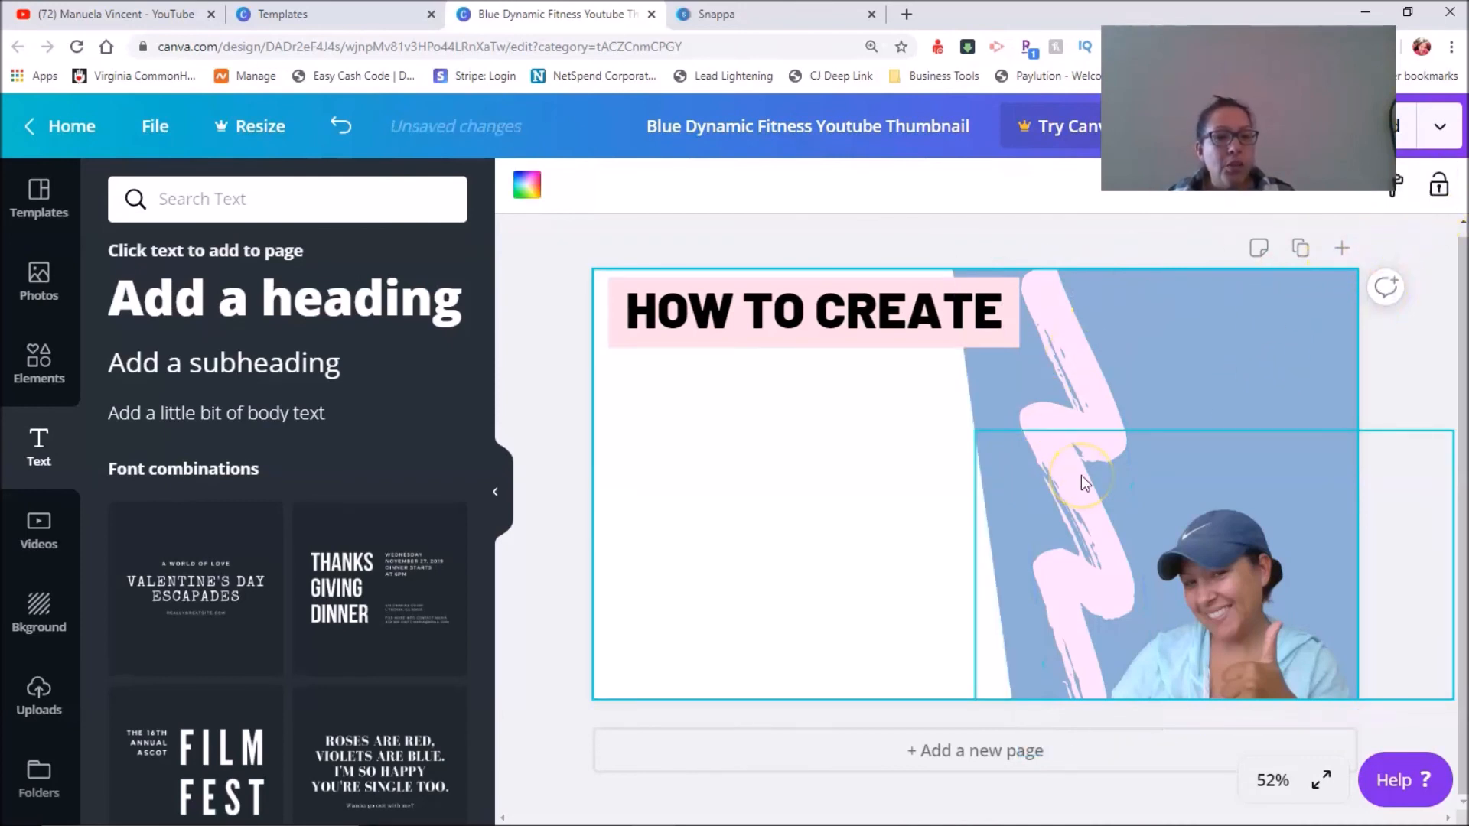
left_click(782, 479)
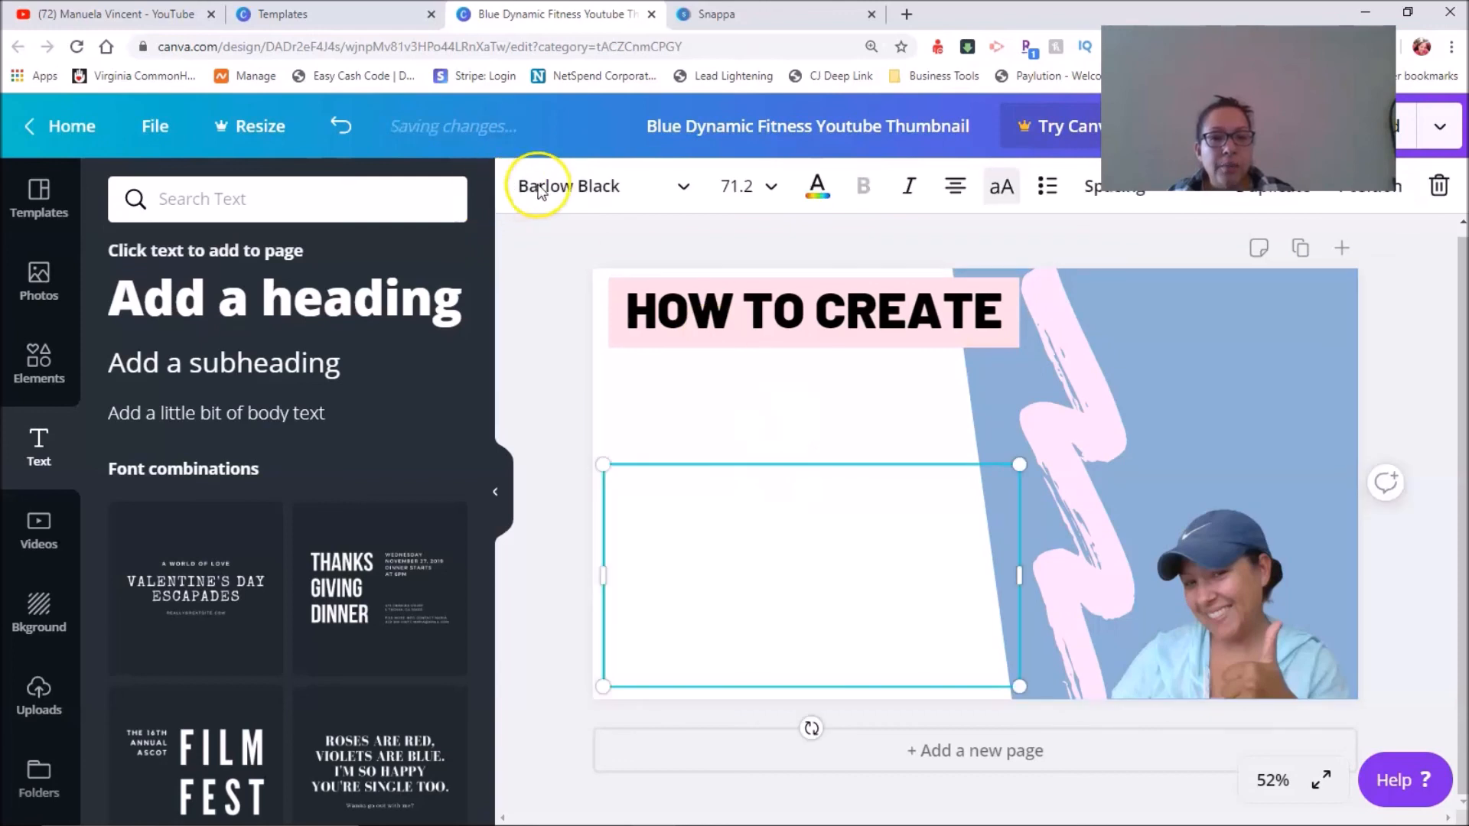
left_click(710, 413)
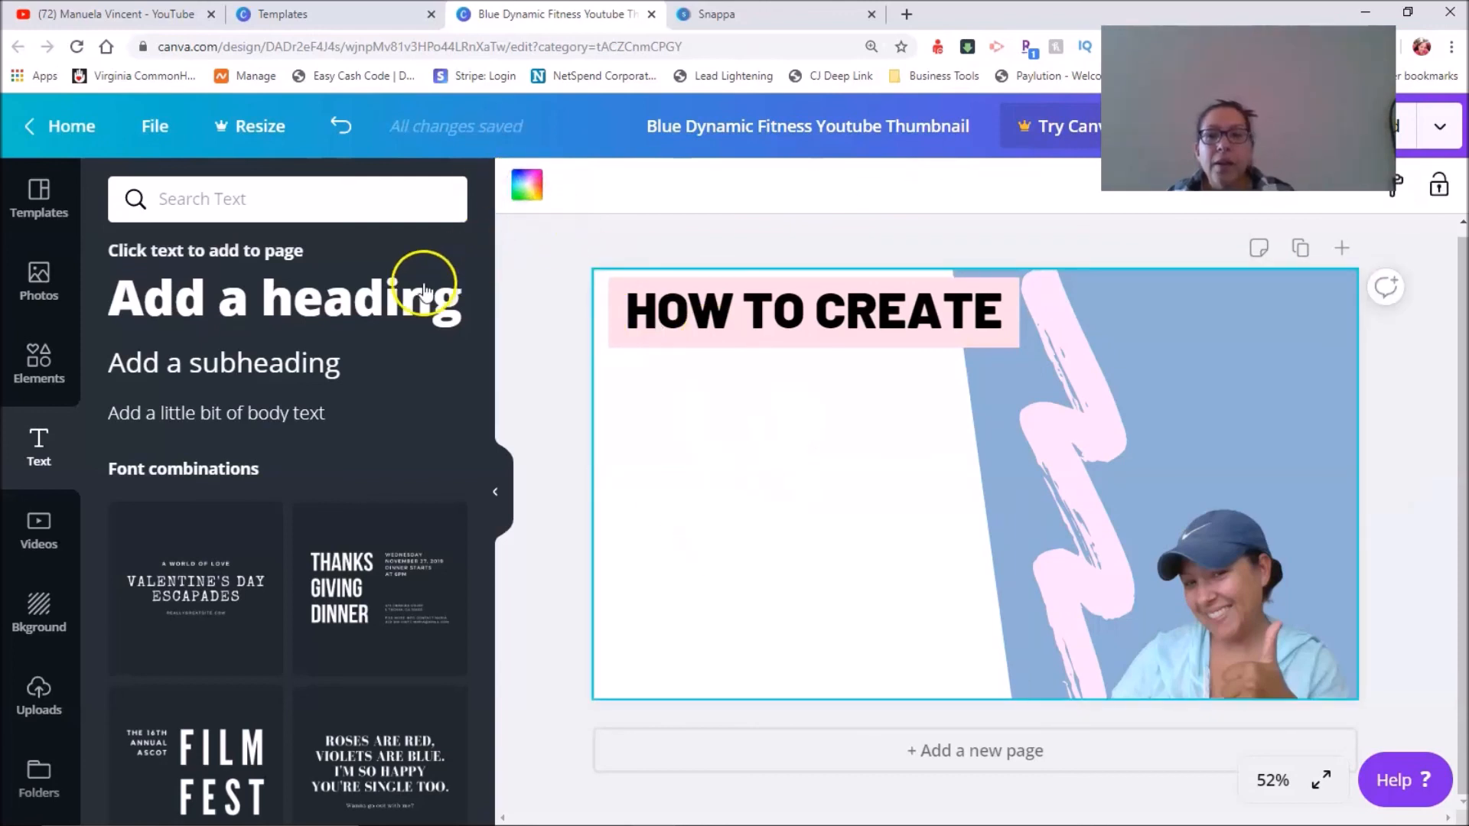
left_click(526, 184)
left_click(248, 272)
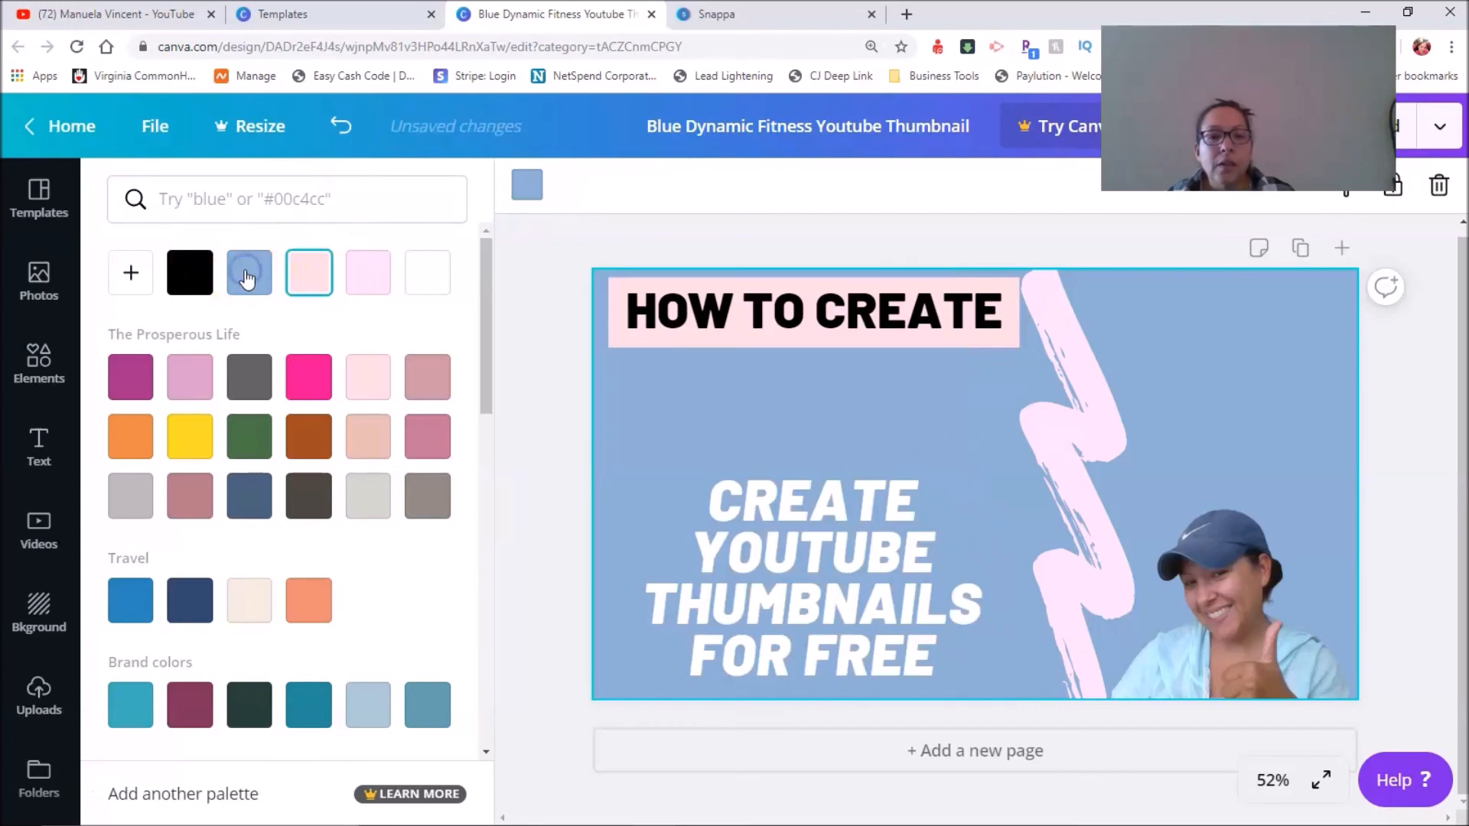
Delete the pink zigzag brush stroke between the title and the photo.
left_click(1100, 425)
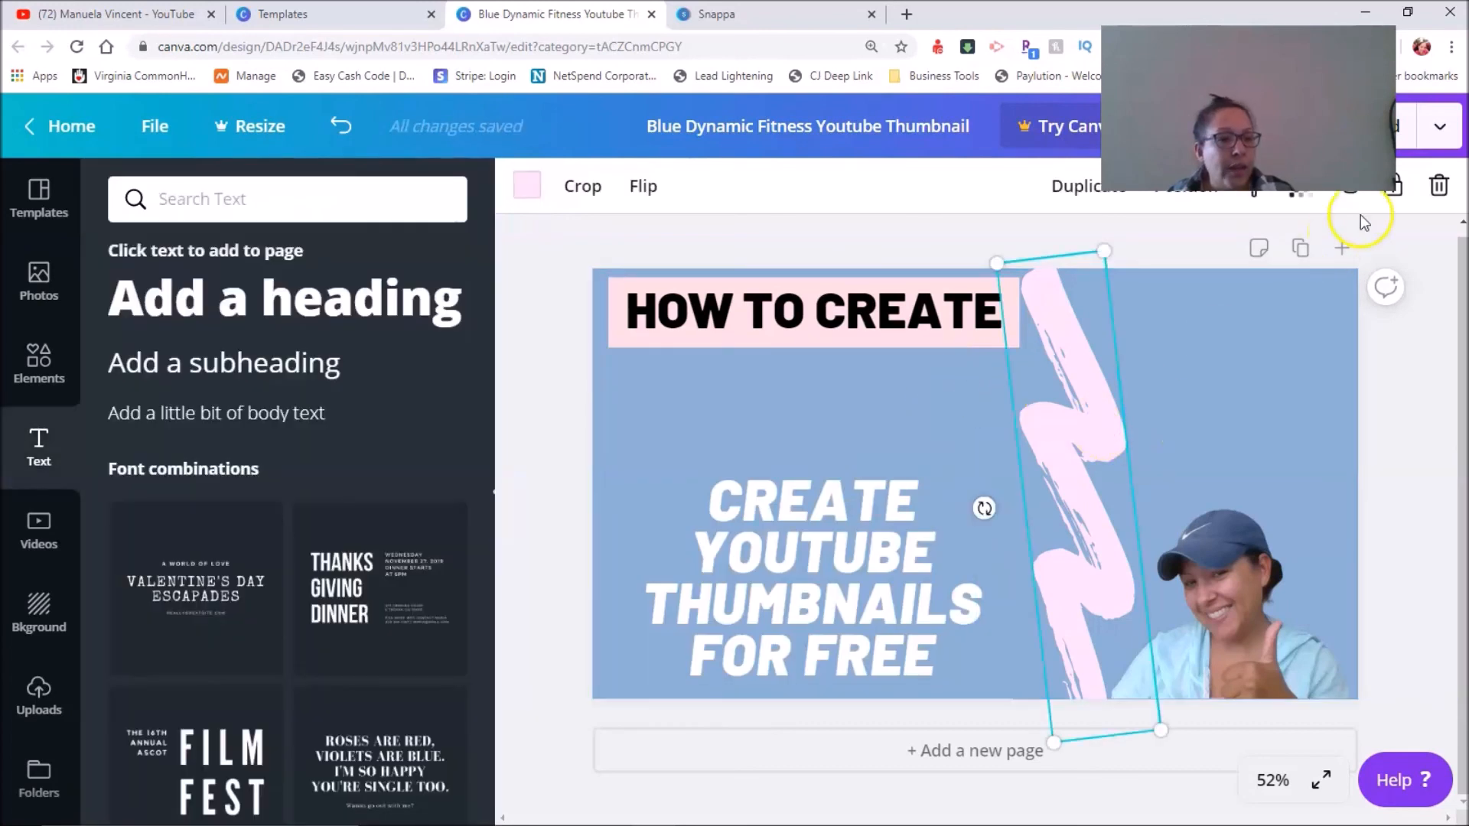
left_click(1438, 185)
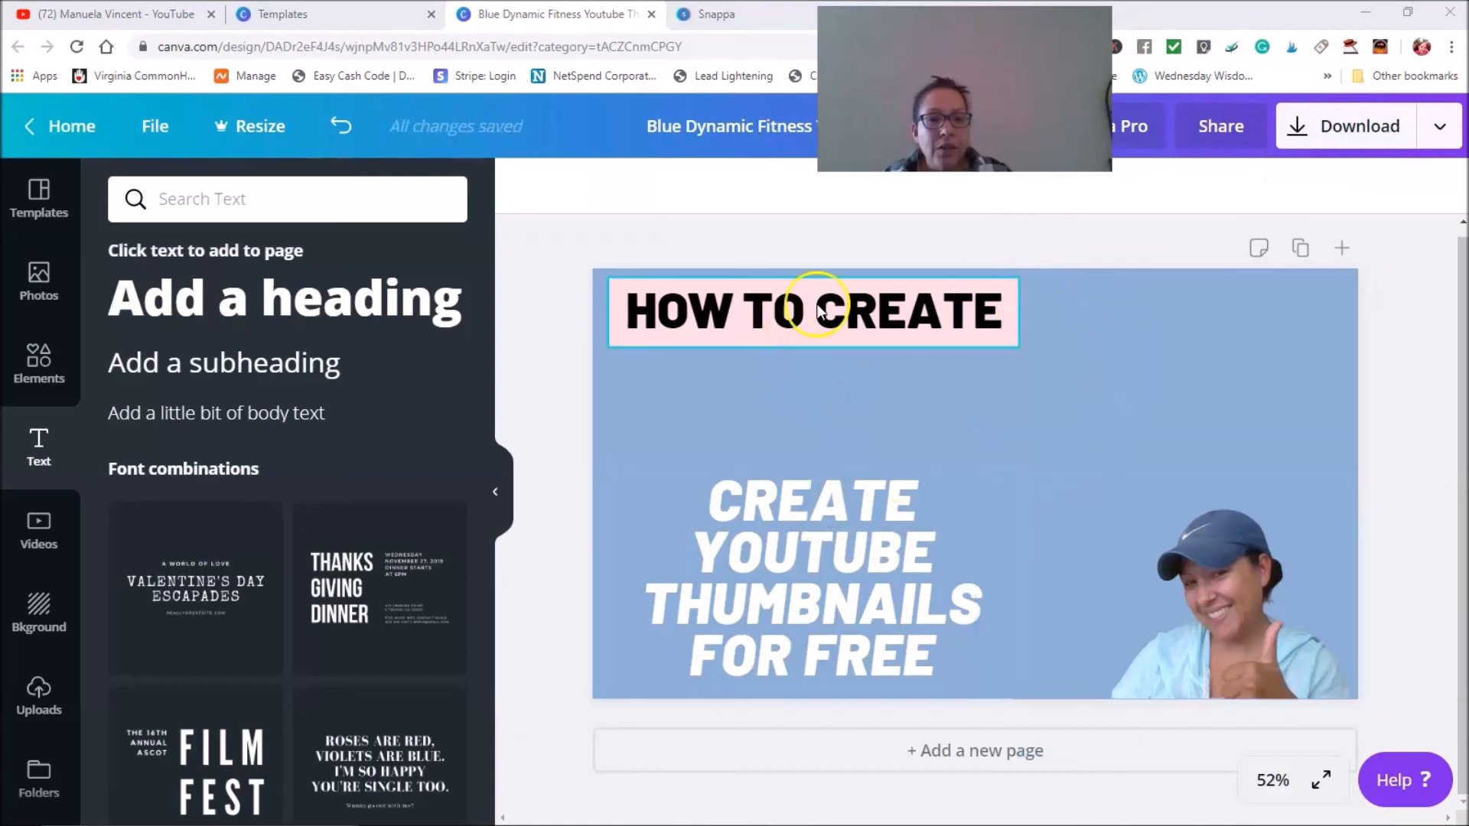
Move the "HOW TO CREATE" text off the pink bar and duplicate the bar.
left_click(824, 345)
left_click_drag(828, 371, 1082, 388)
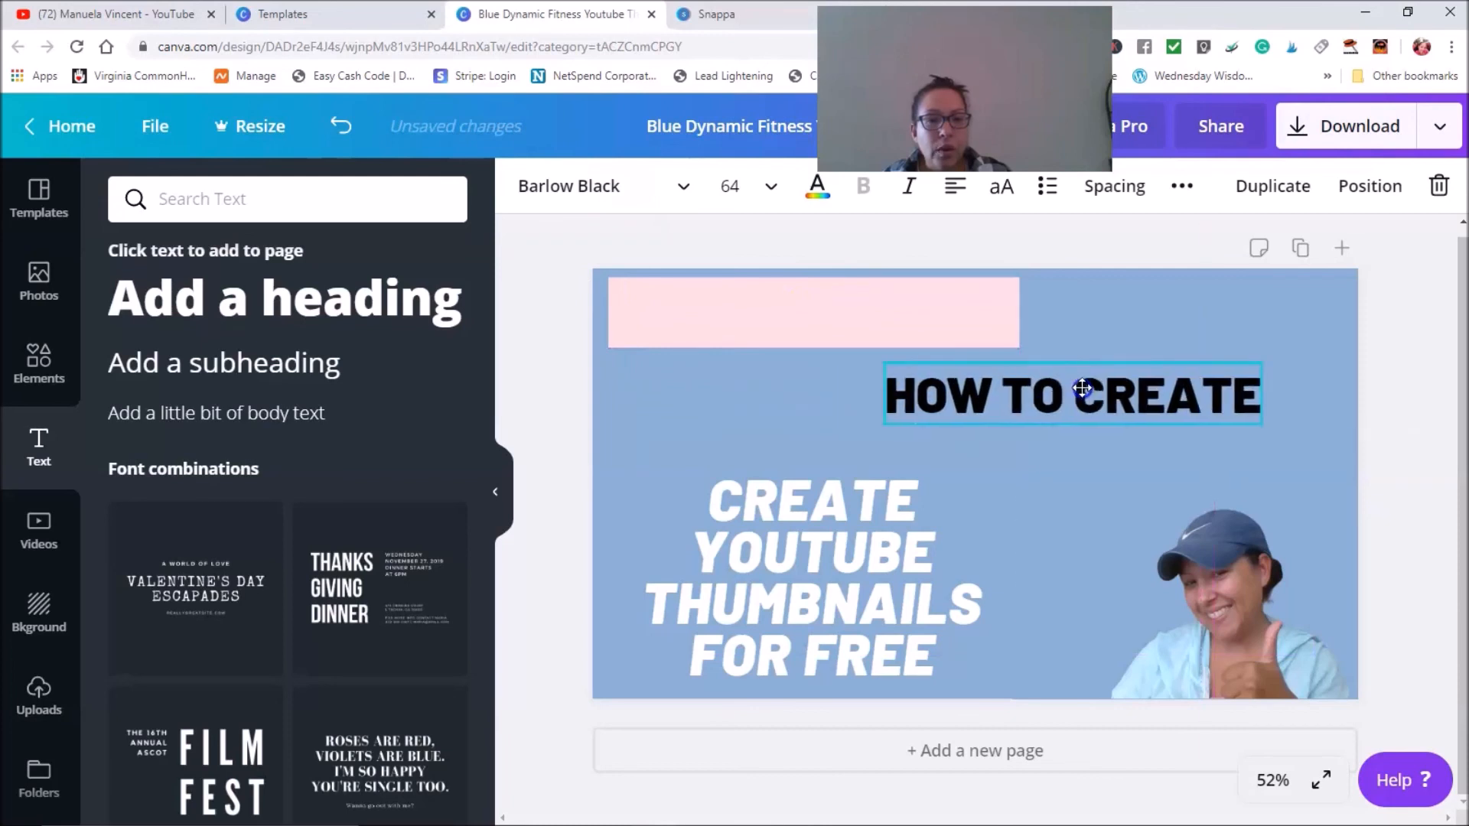
left_click(706, 296)
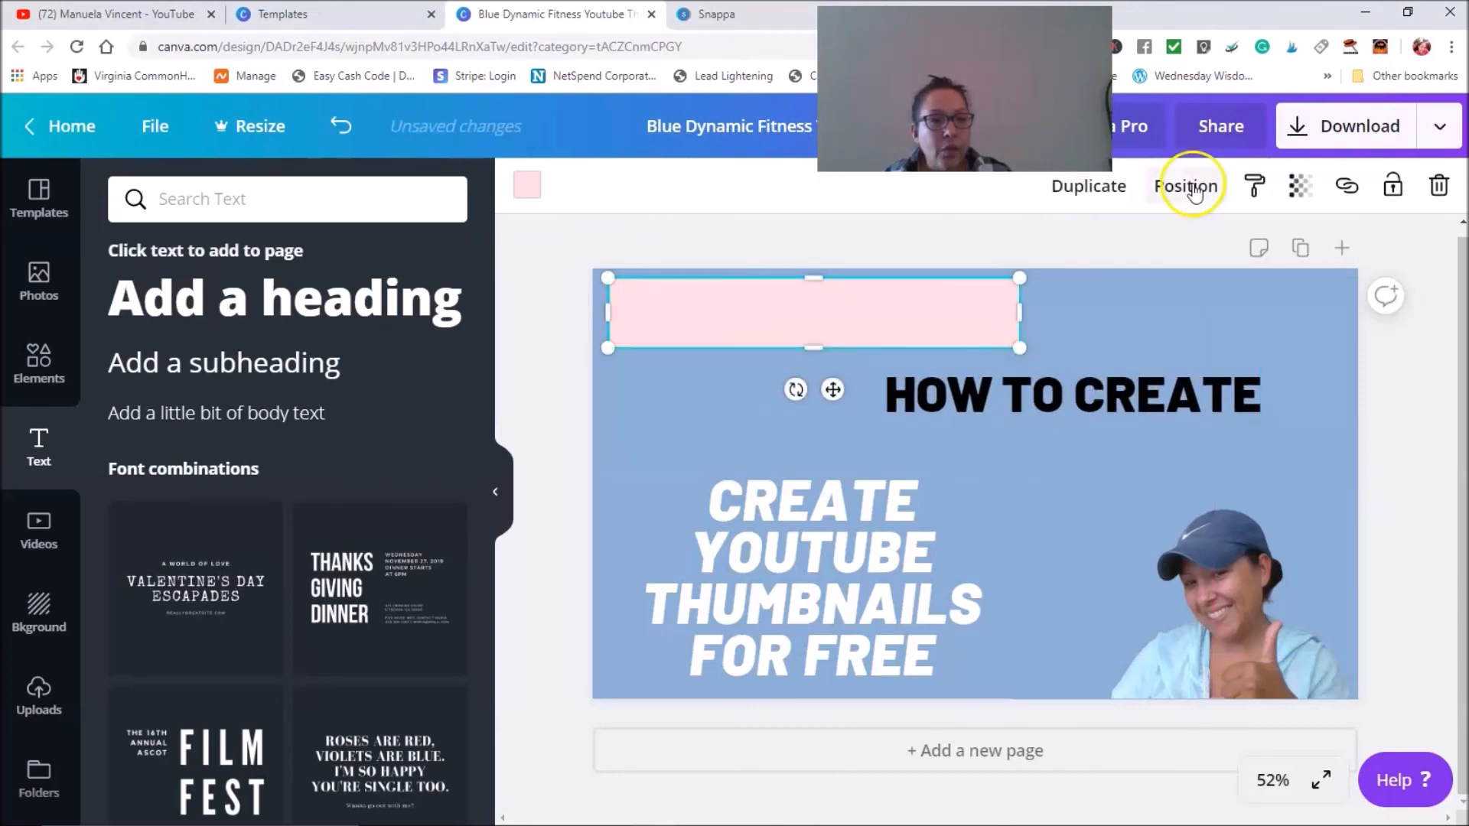
left_click(1092, 187)
Make the duplicate pink bar slightly taller and place it directly above the white title, aligned with the first bar.
left_click(795, 340)
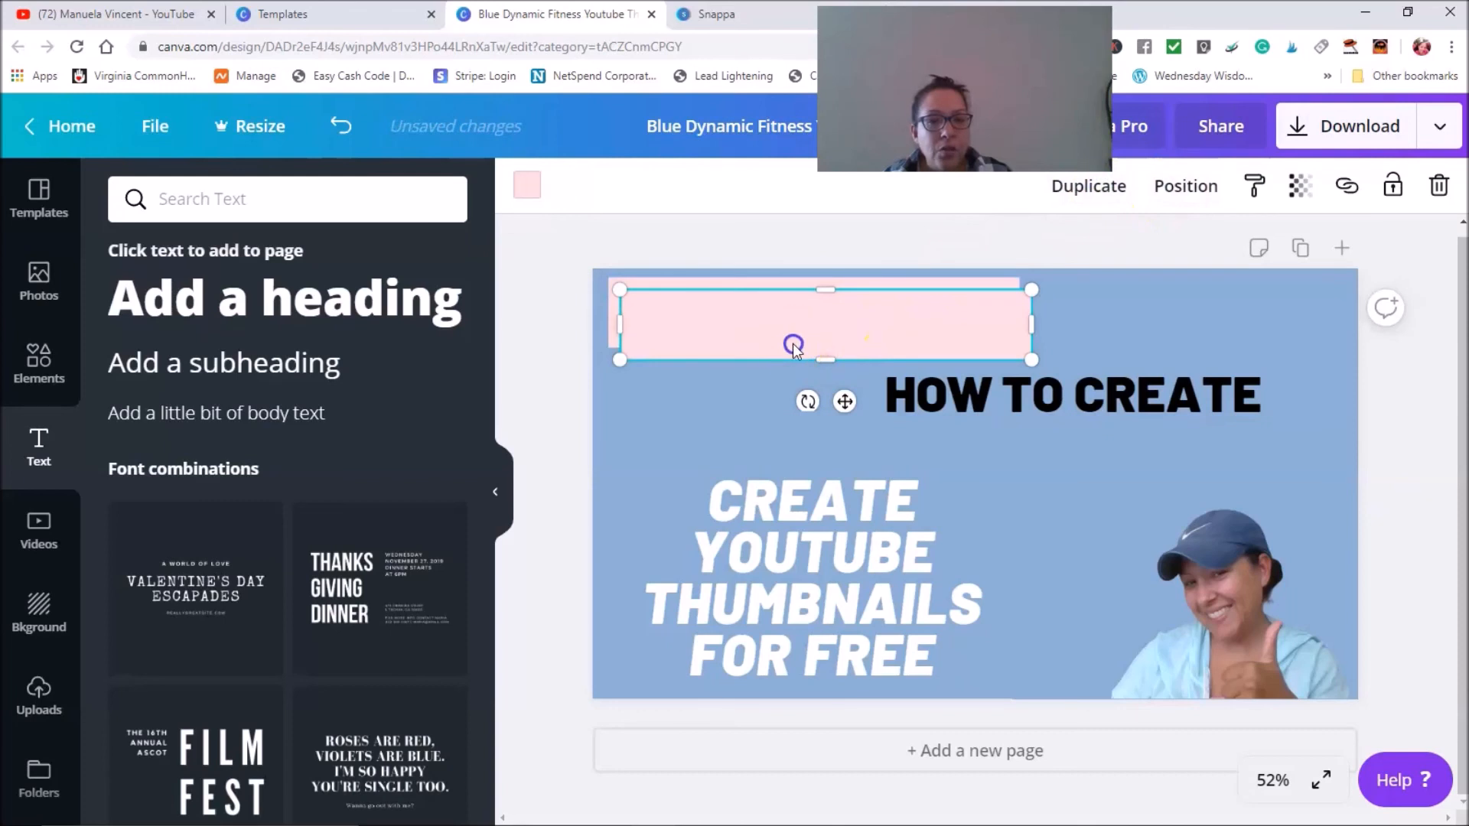
mouse_move(787, 335)
left_mouse_down()
mouse_move(787, 305)
mouse_move(762, 448)
mouse_move(797, 328)
mouse_move(788, 338)
left_mouse_up()
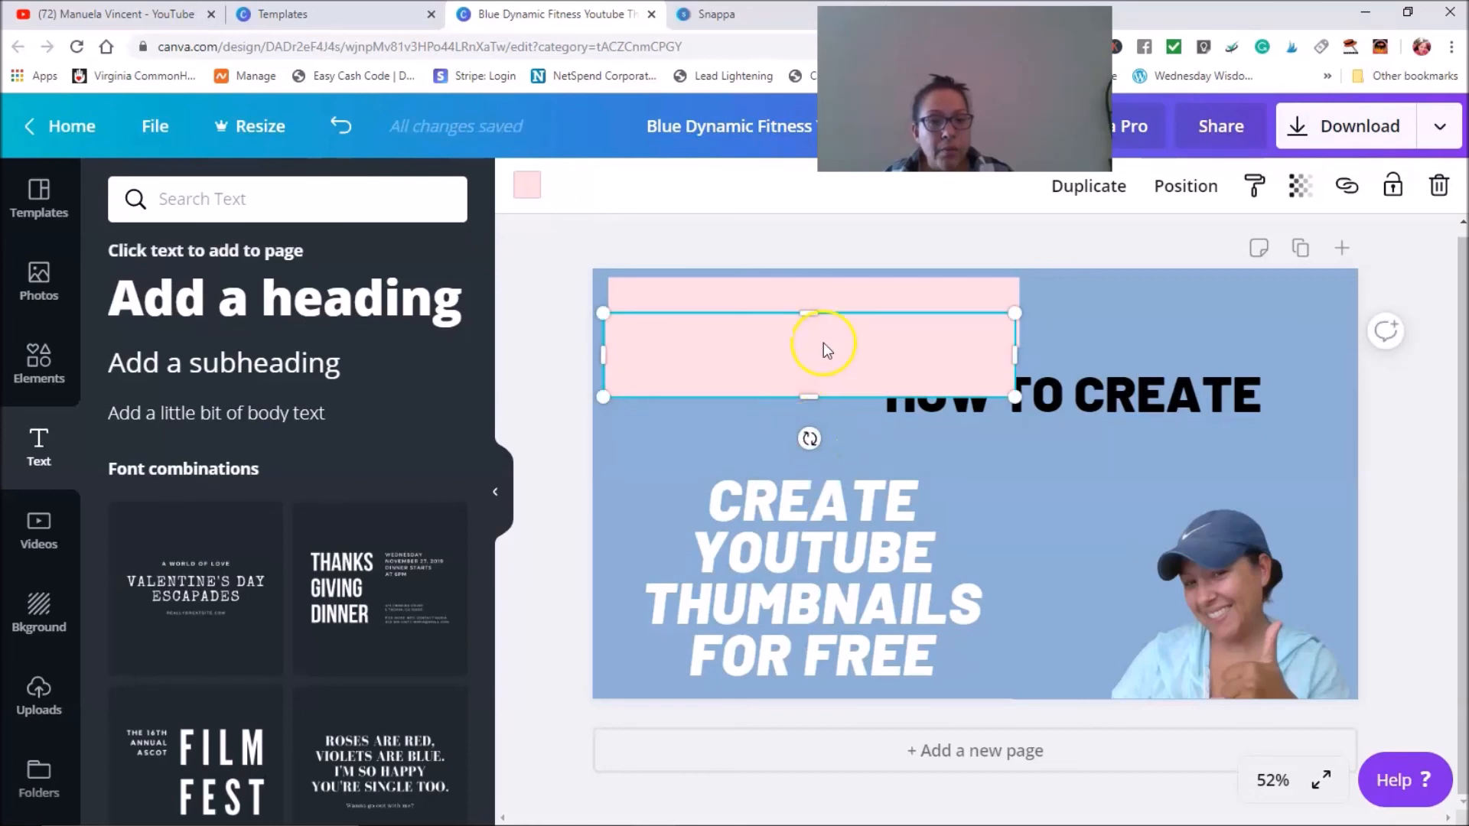
left_click_drag(809, 476, 757, 409)
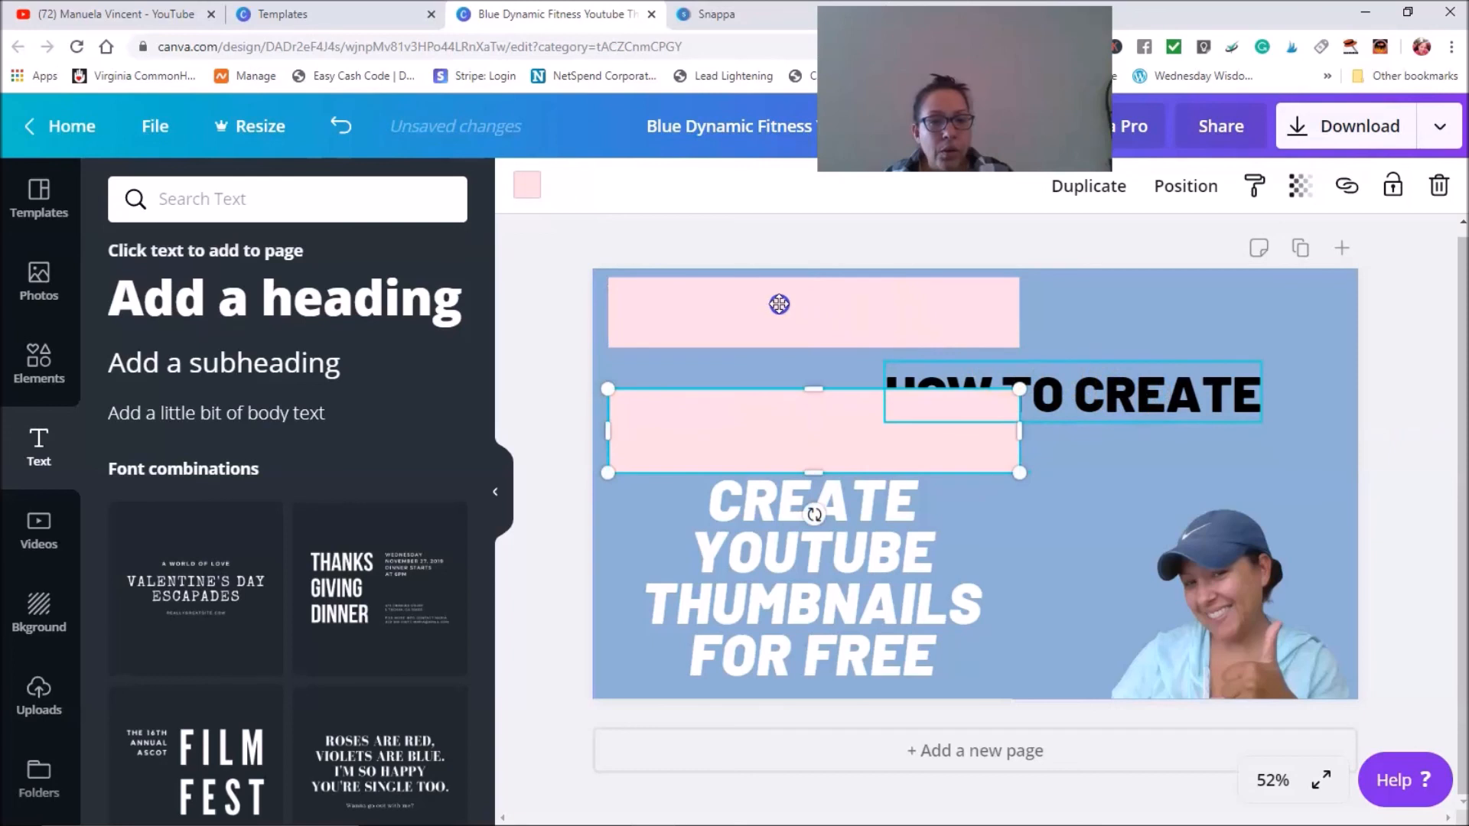
Move the "HOW TO CREATE" text back onto the upper pink bar and center it there.
left_click_drag(779, 304, 862, 311)
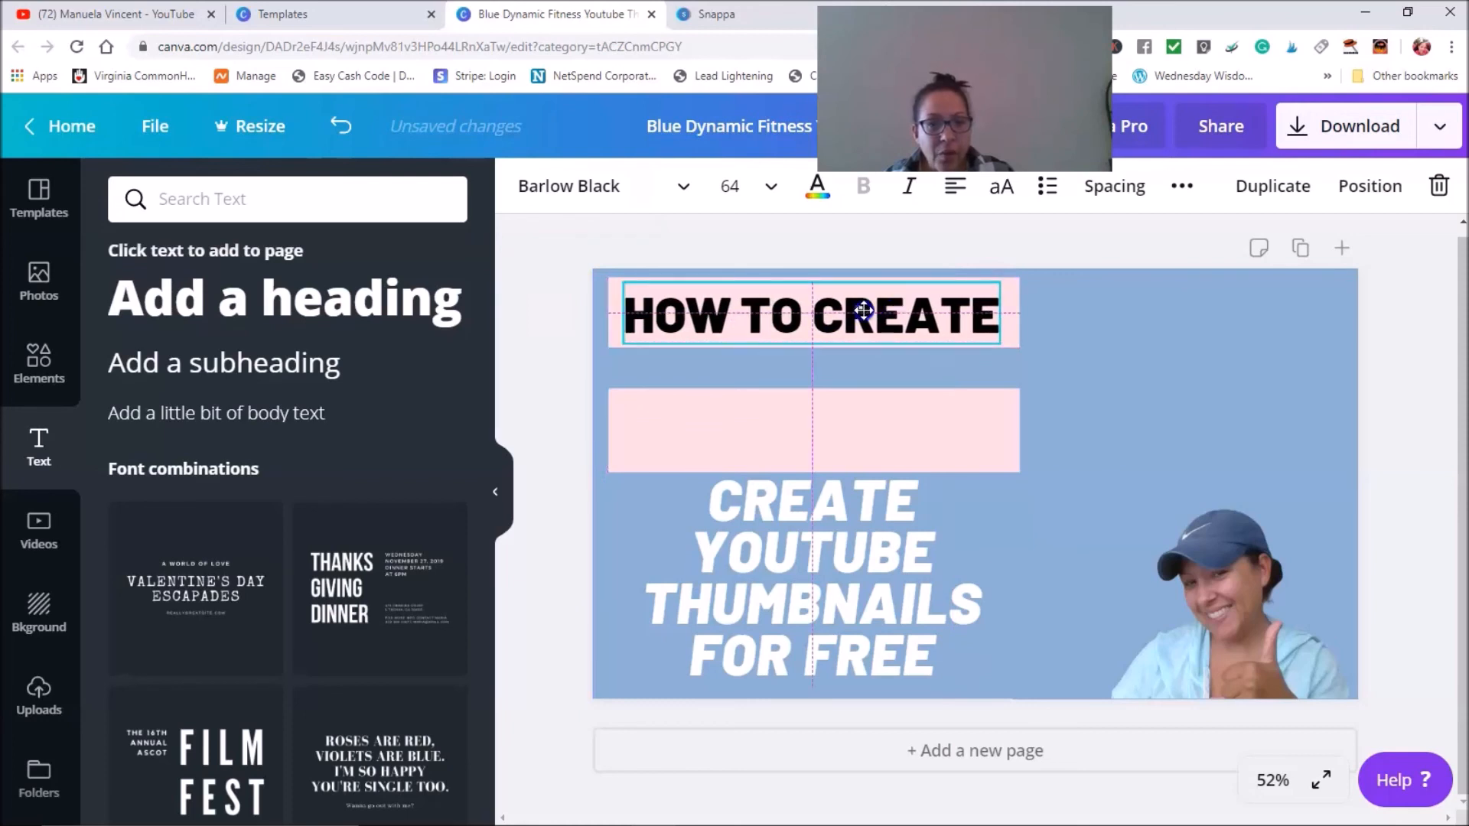
left_click_drag(864, 372, 865, 372)
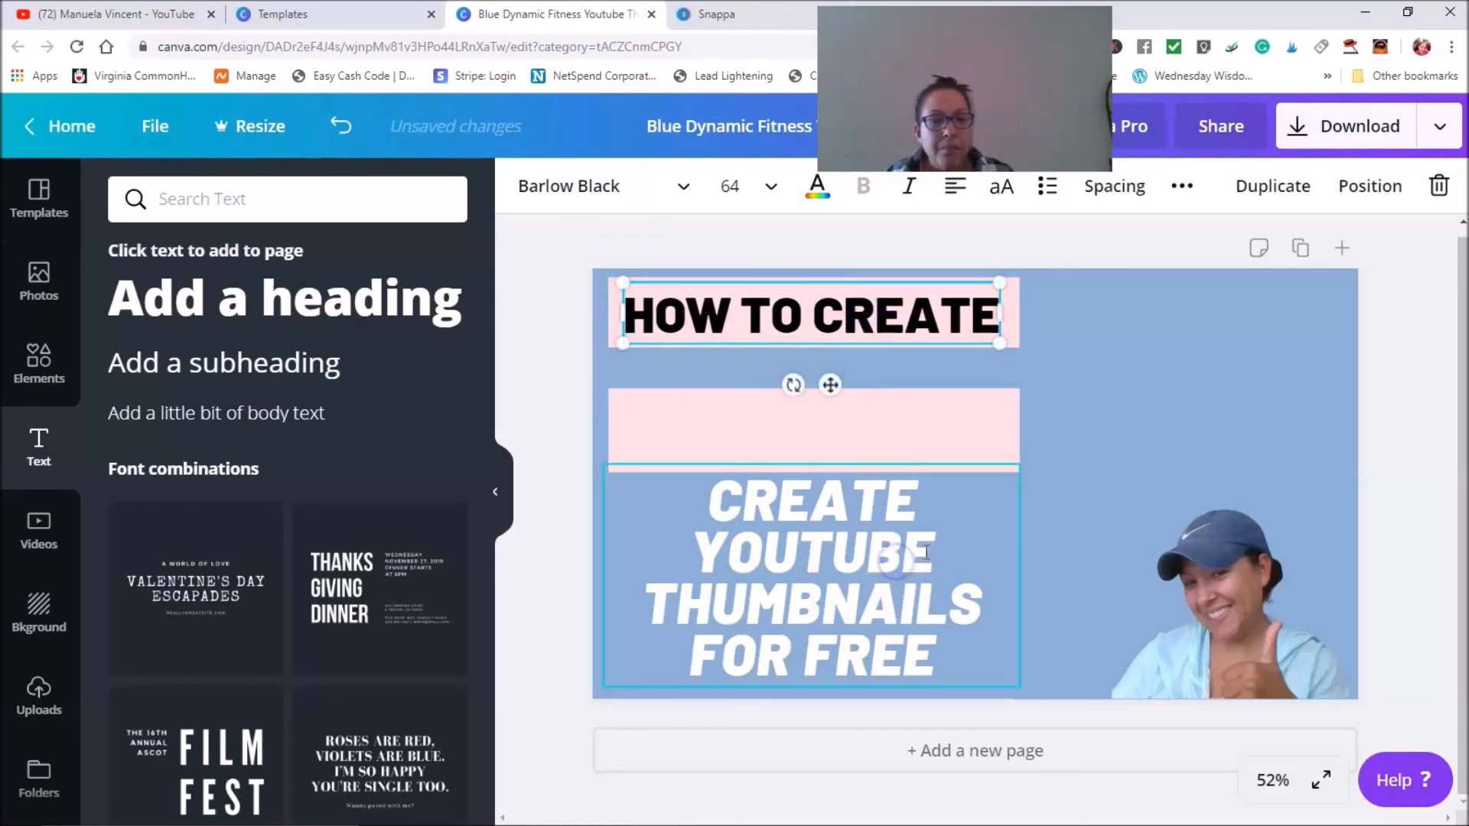
left_click(926, 549)
left_click(719, 440)
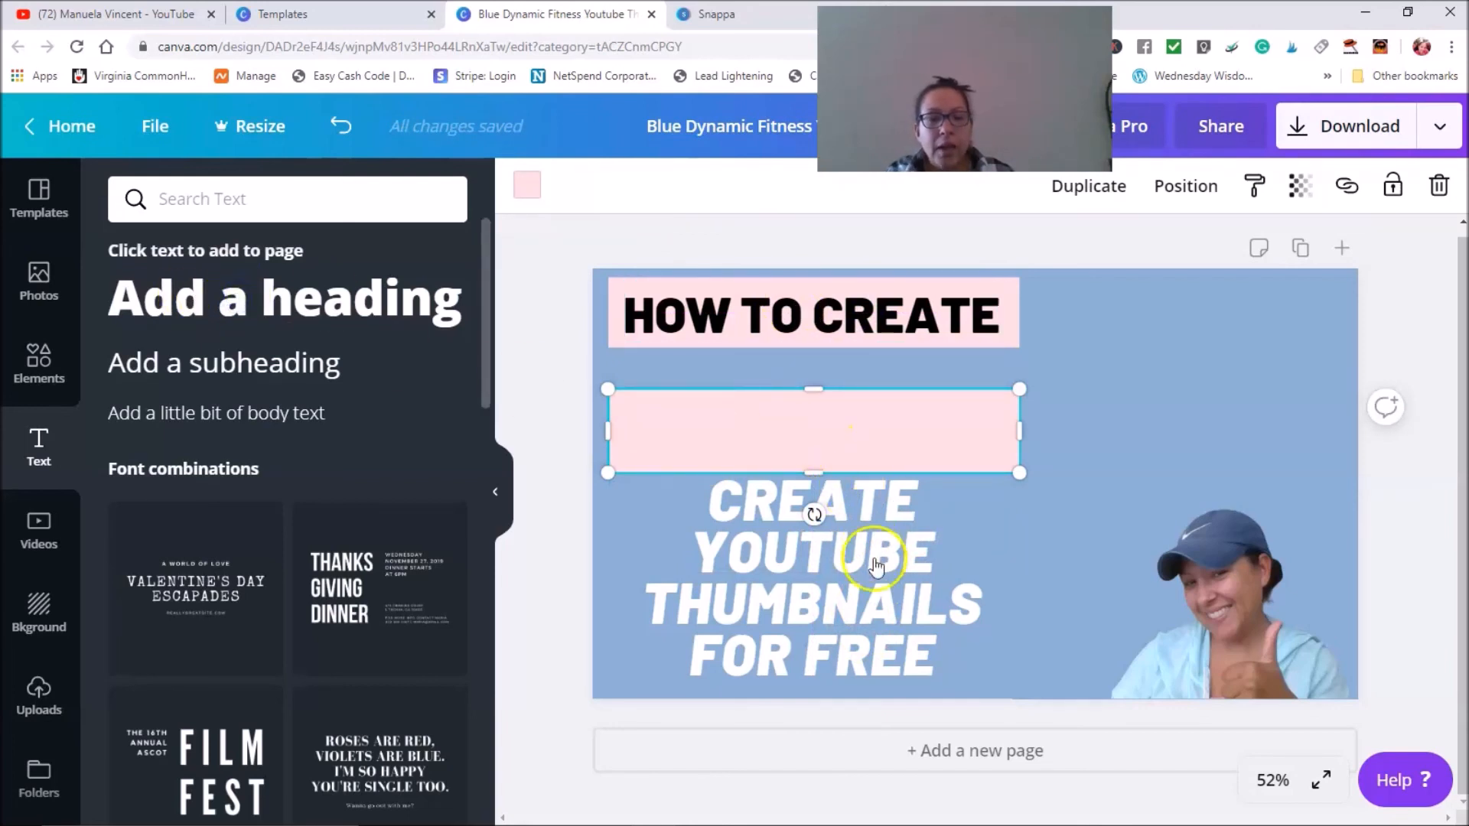
key("t")
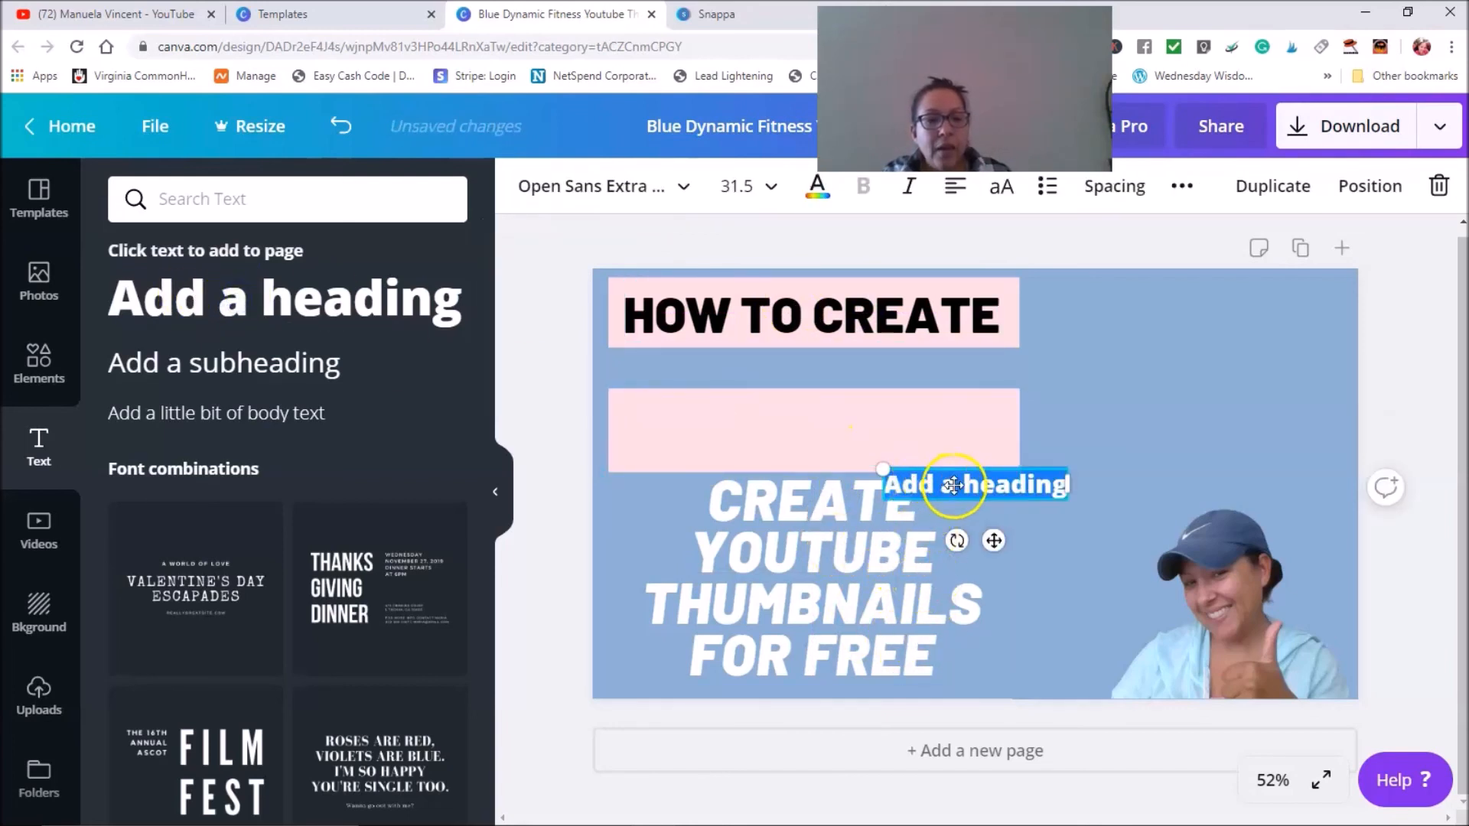
left_click_drag(993, 541, 823, 484)
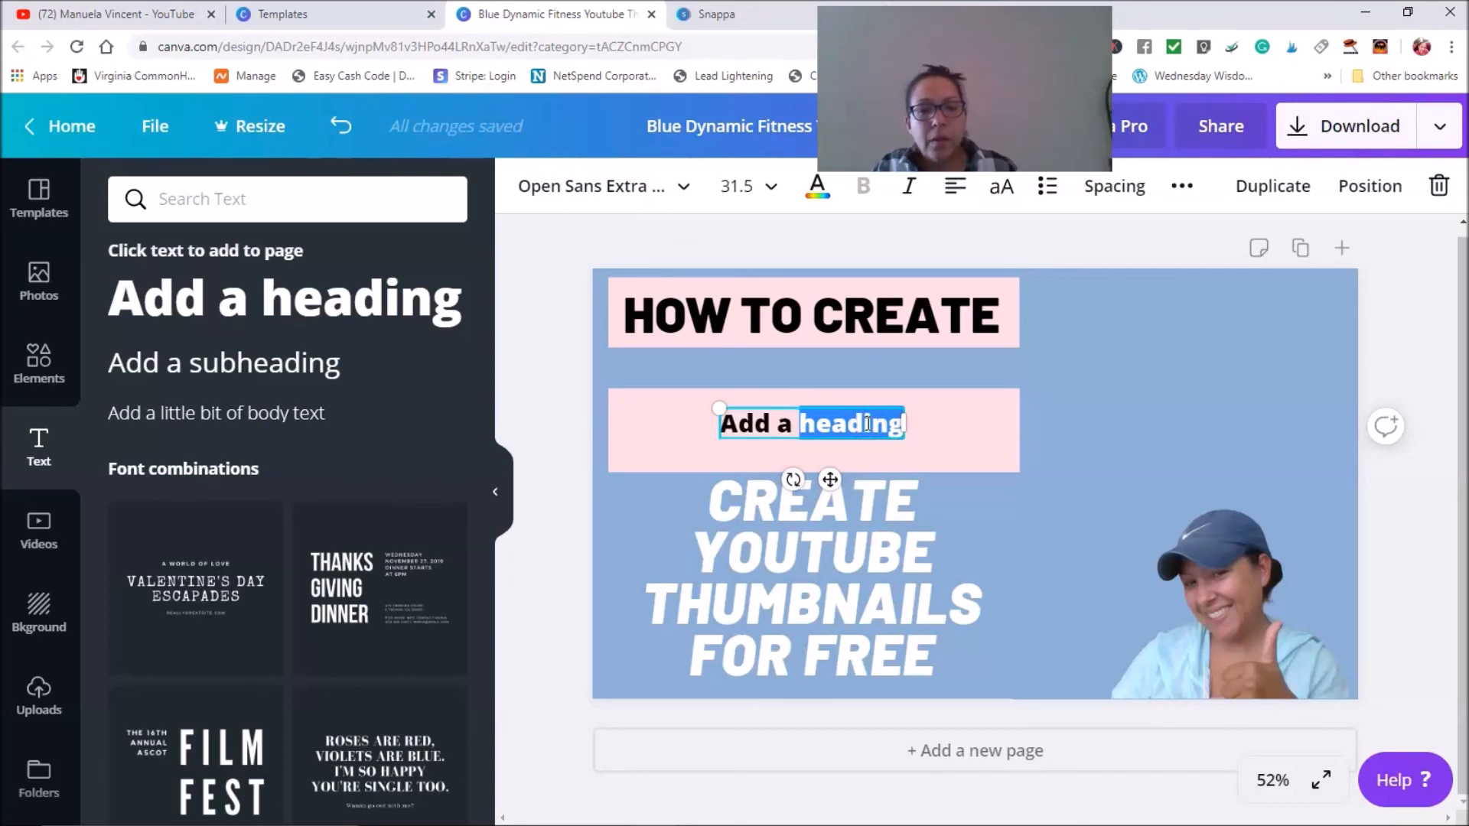
triple_click(861, 424)
key("BackSpace")
left_click(752, 442)
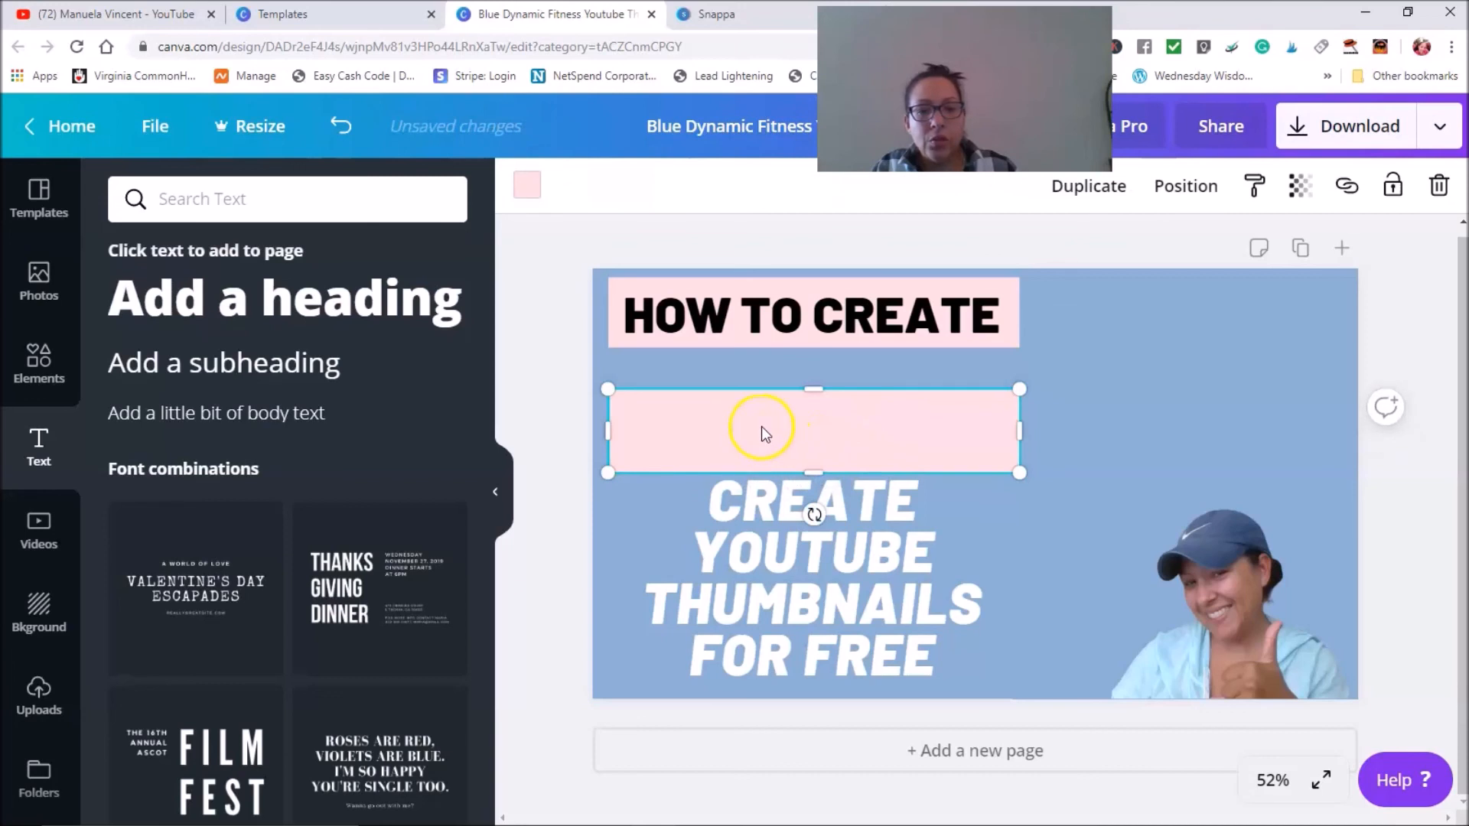
Add a new heading, center it on the lower pink bar and clear its placeholder text.
left_click(342, 307)
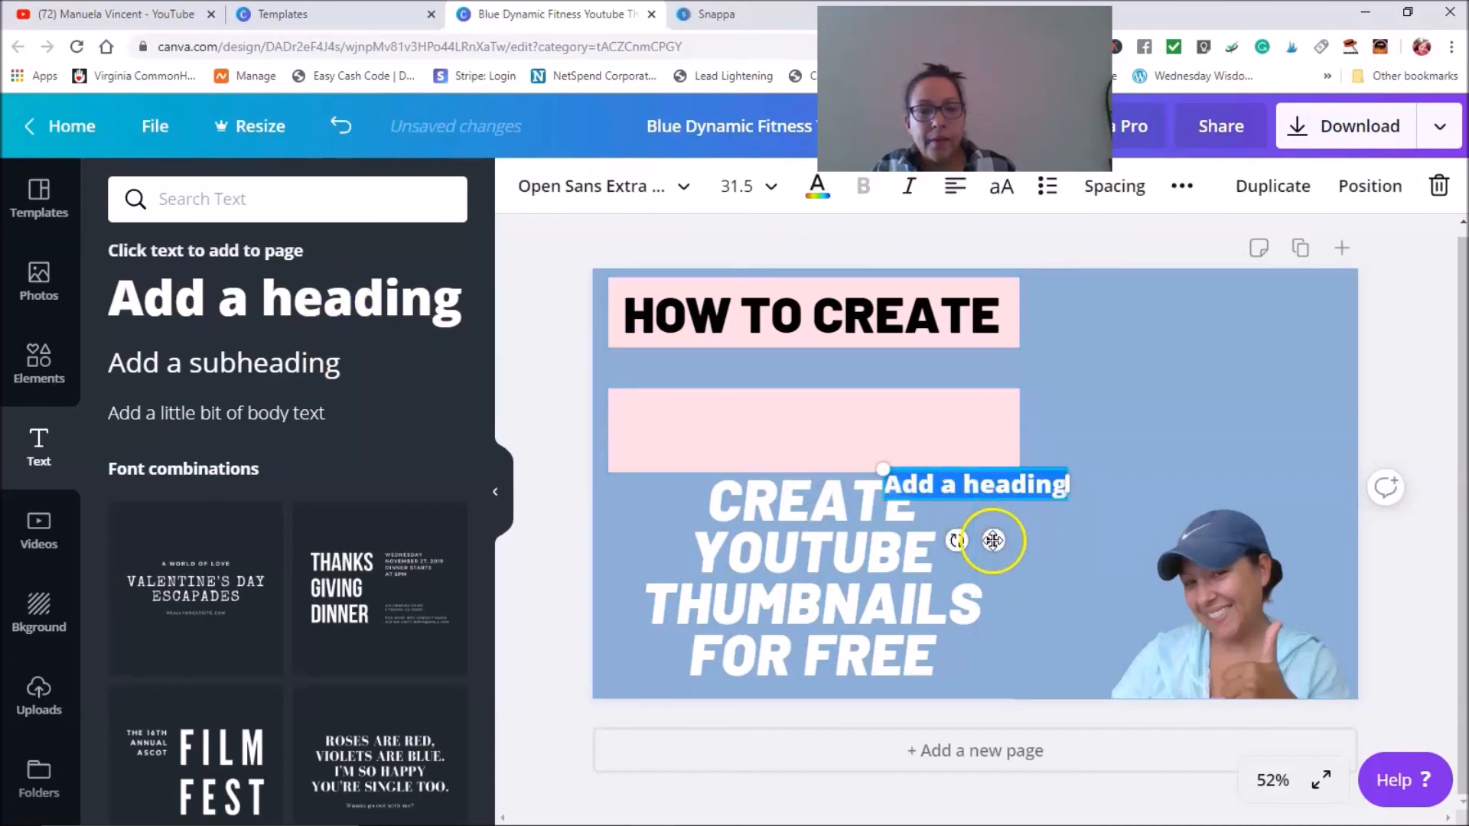
left_click_drag(855, 441, 833, 492)
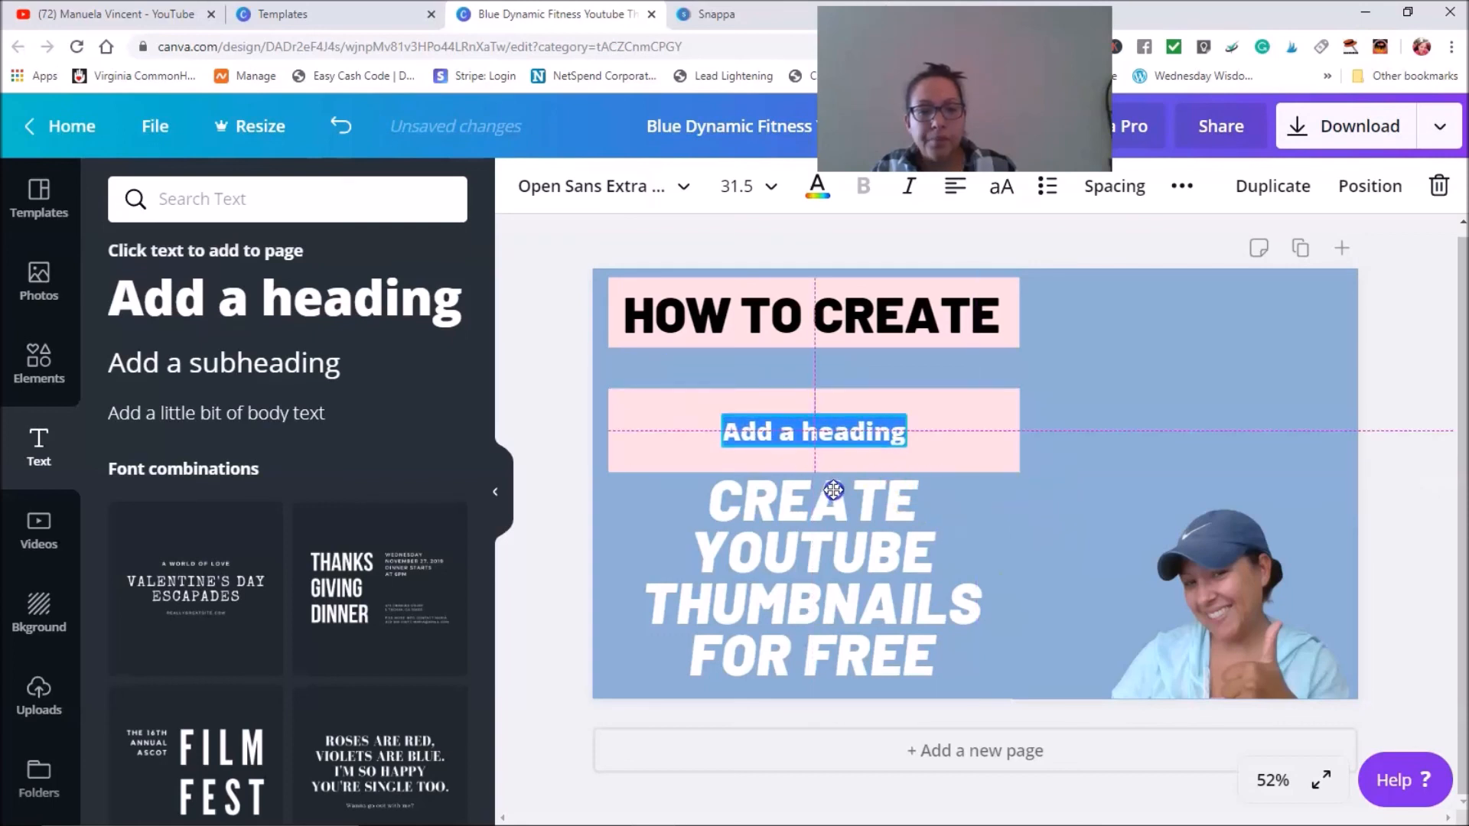
double_click(878, 432)
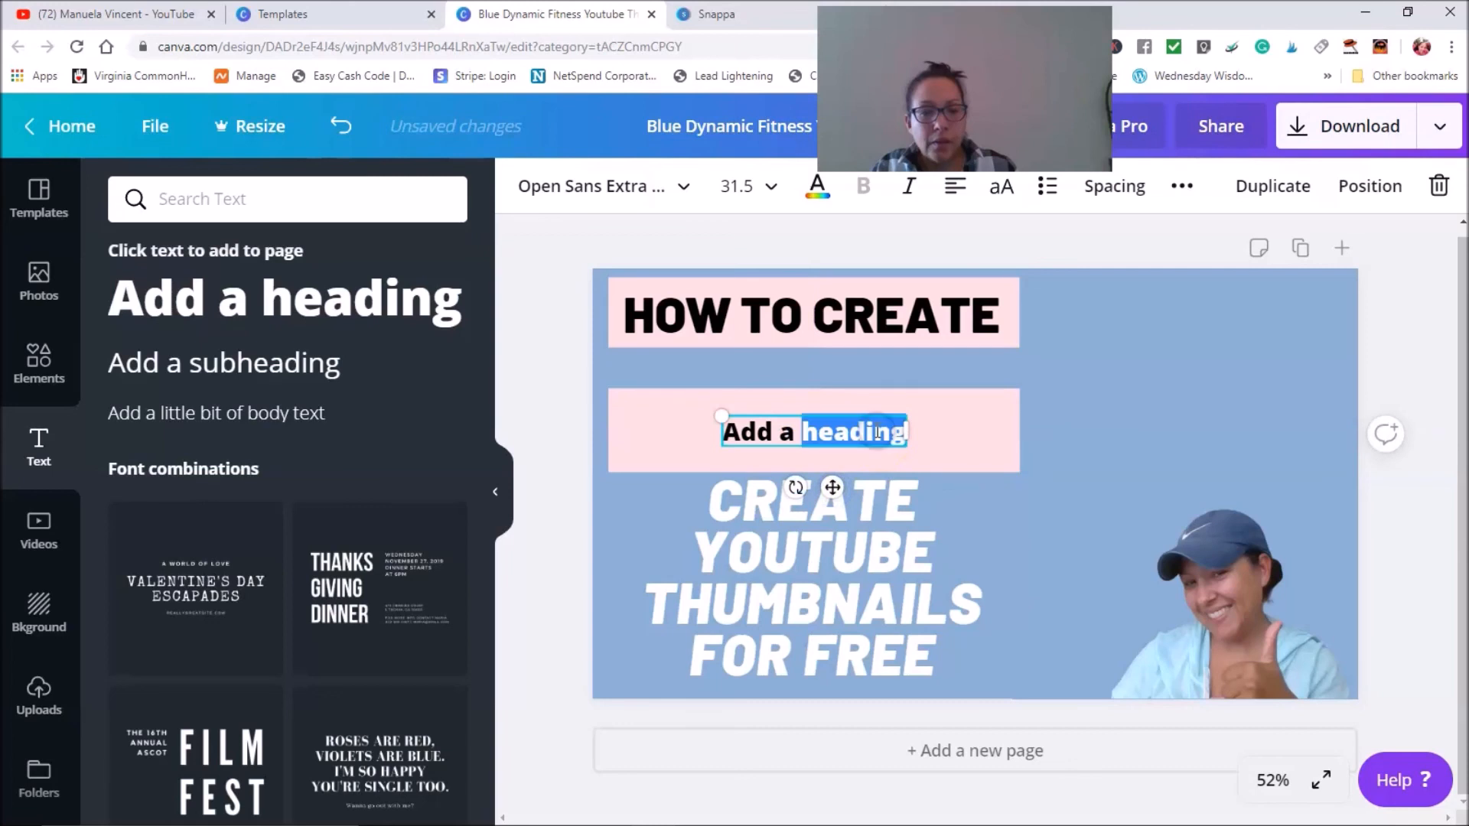
key("BackSpace")
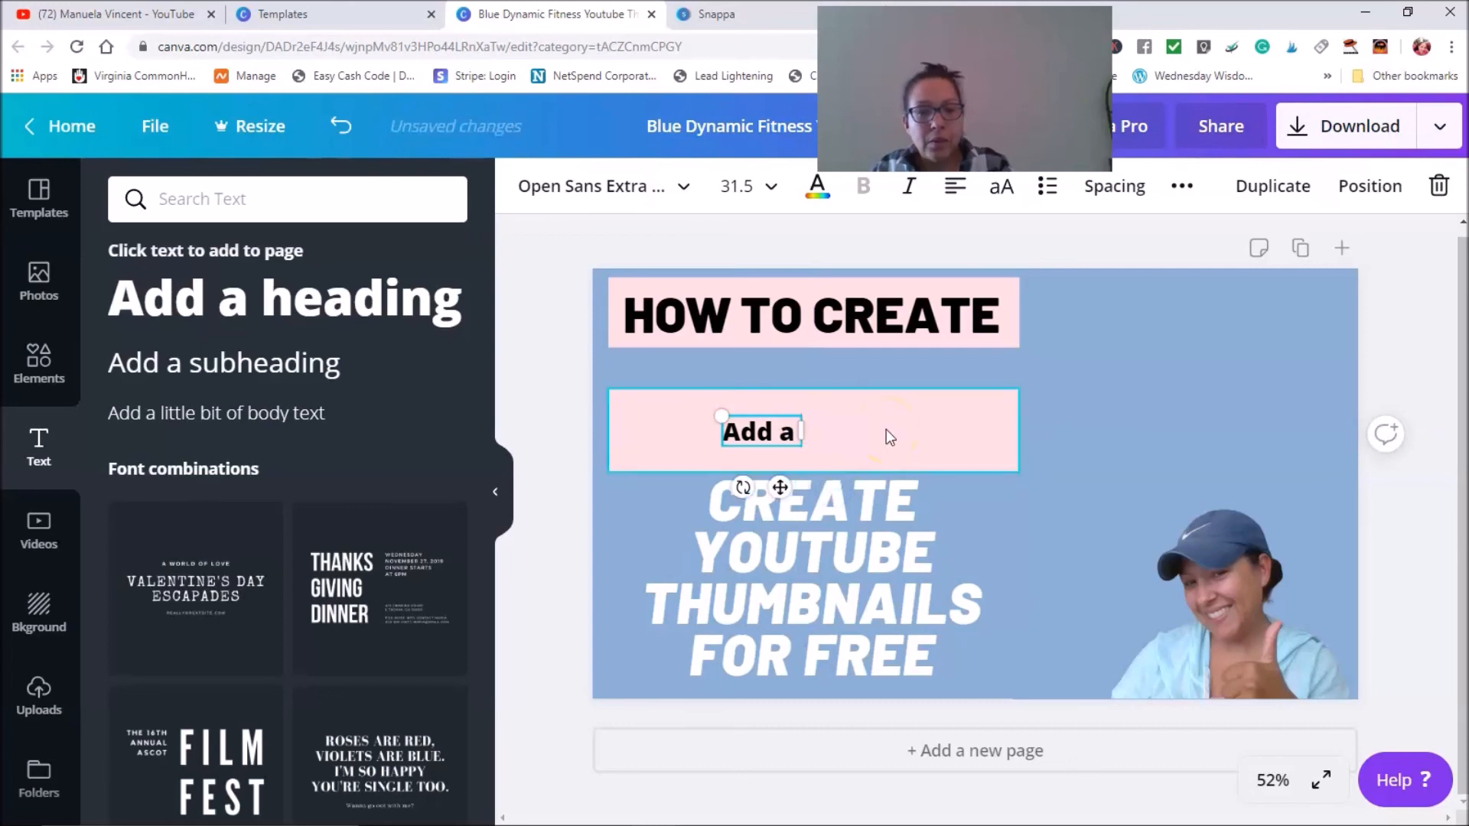
key("BackSpace")
key("BackSpace")
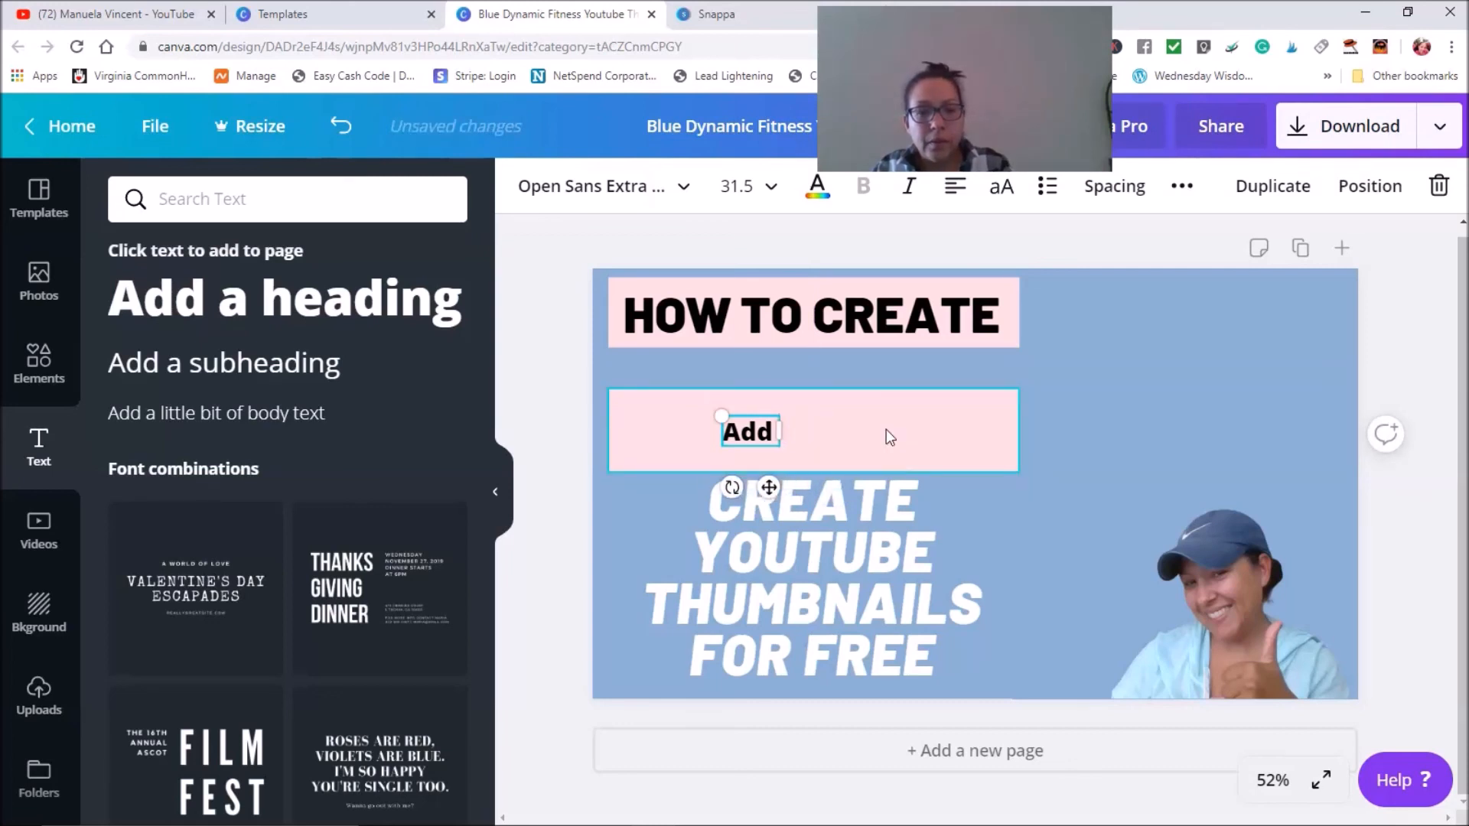
key("BackSpace")
key("BackSpace")
key("BackSpace")
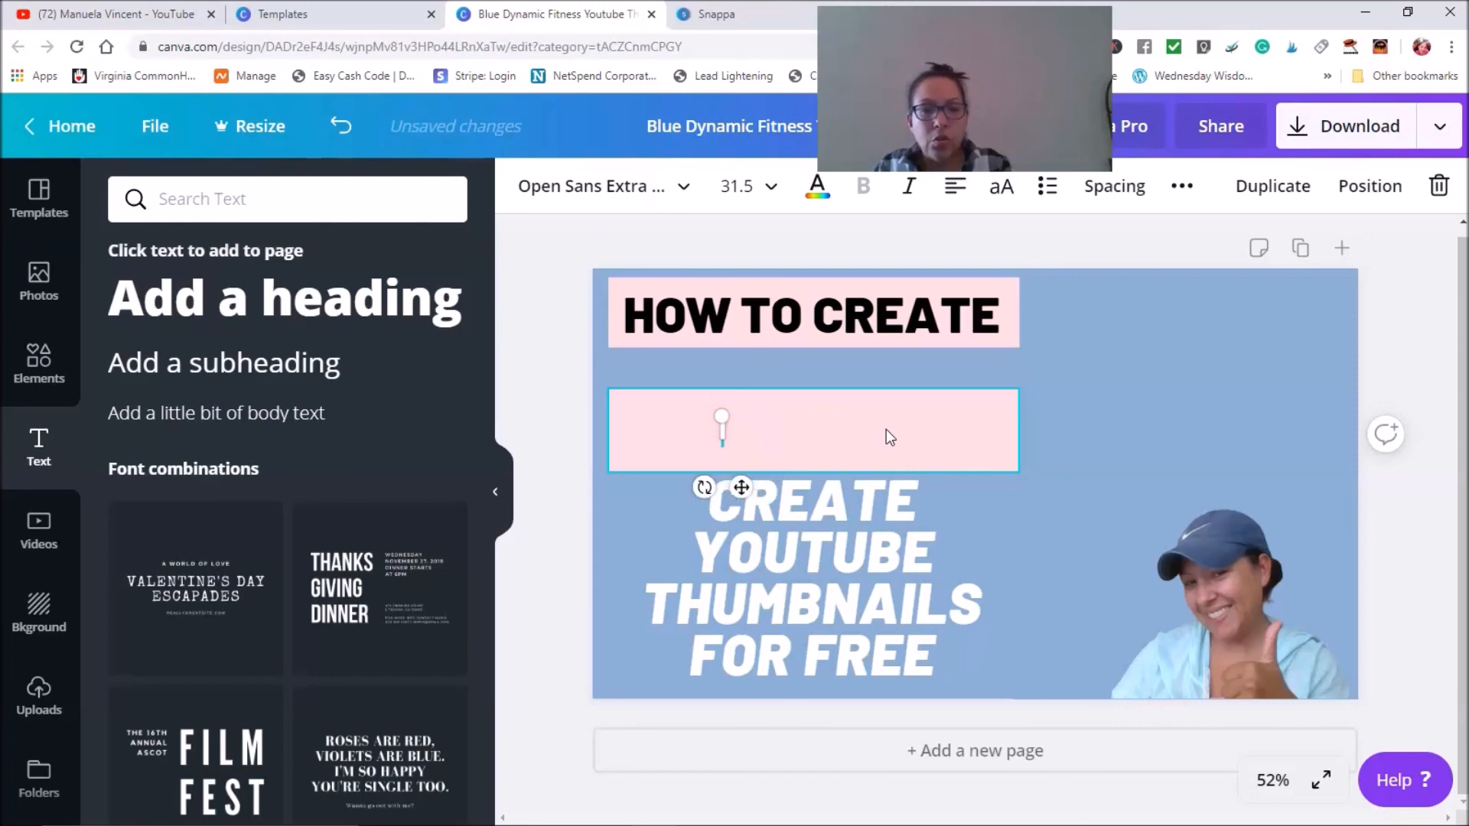
Enter "YOUTUBE THUMBNAILS" as the new heading's text and shift it left within the lower pink bar.
type("YOUTUBE")
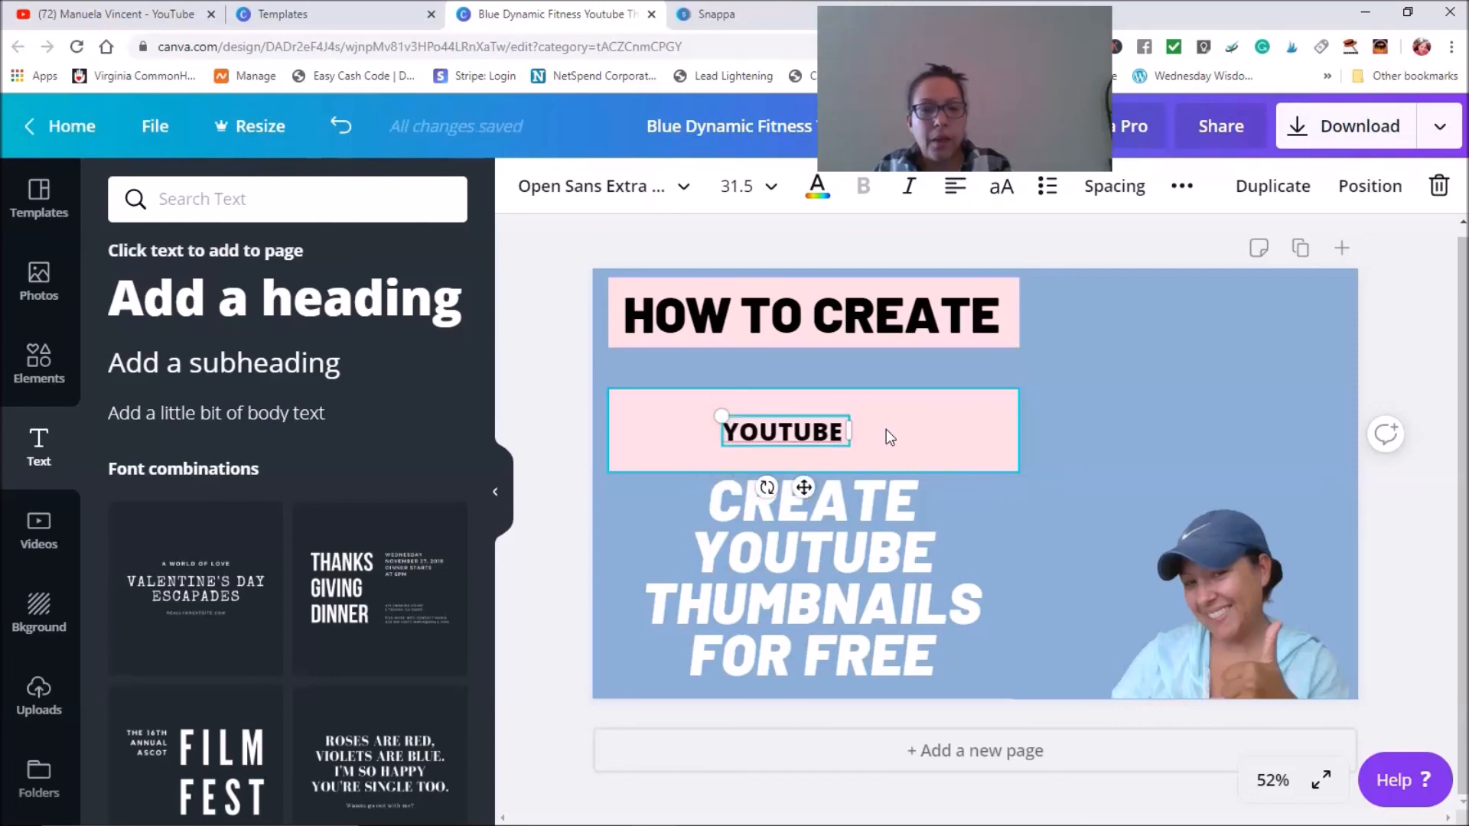
type("THUM")
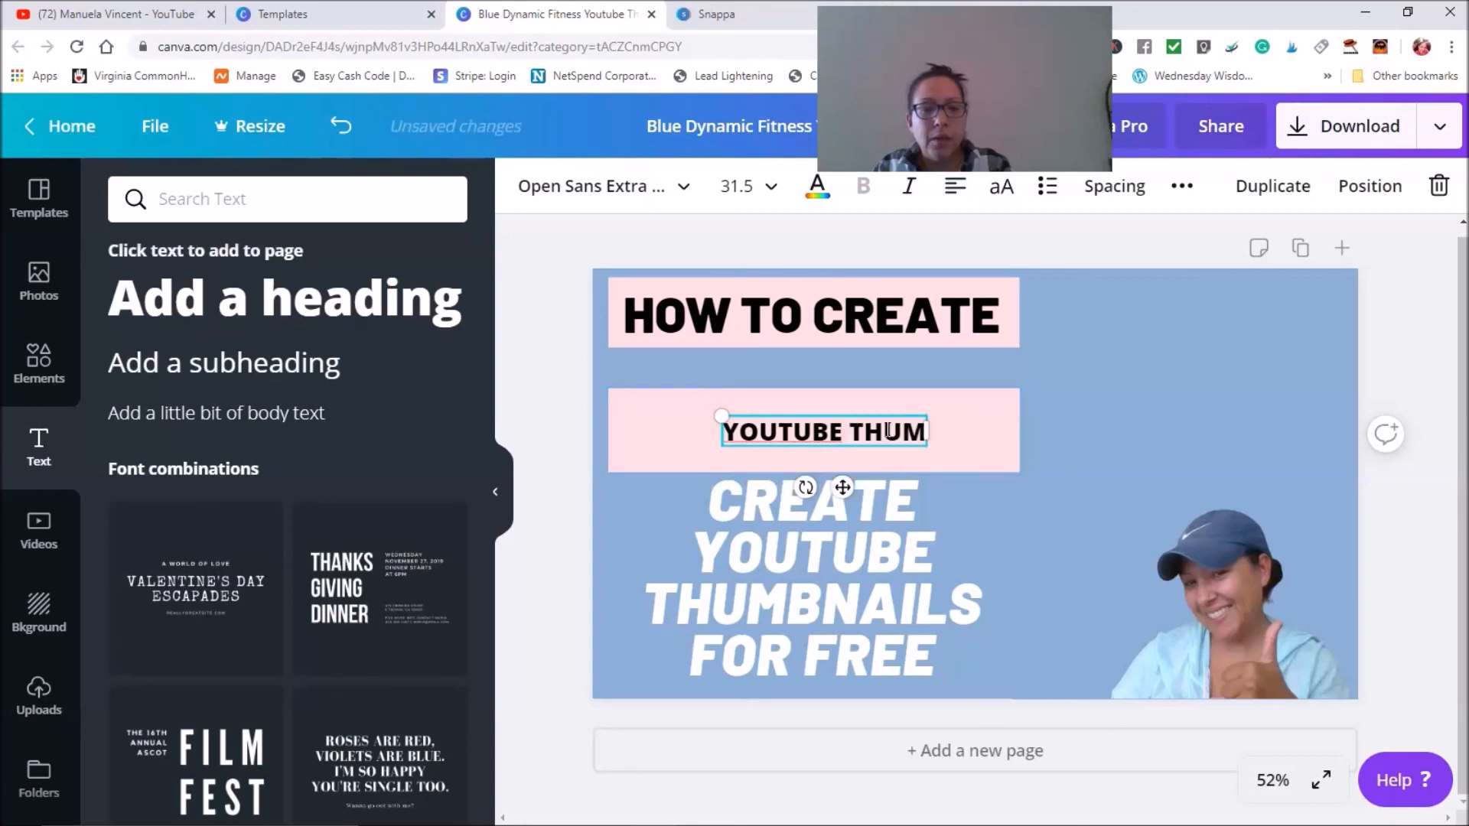
type("BNAILS")
left_click(880, 450)
left_click_drag(887, 485, 827, 484)
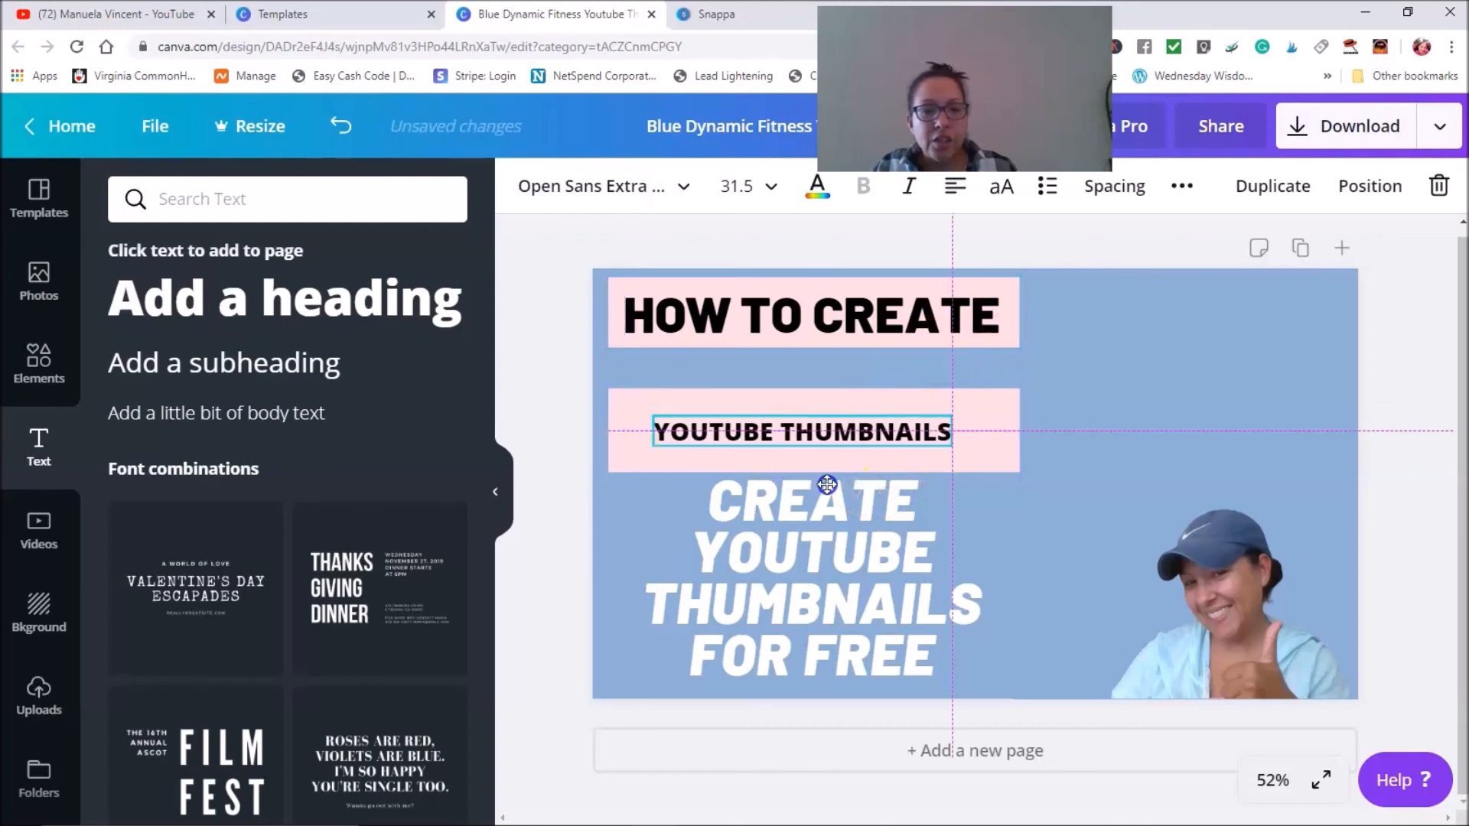
Set the font size of the "YOUTUBE THUMBNAILS" text to 64.
left_click(770, 185)
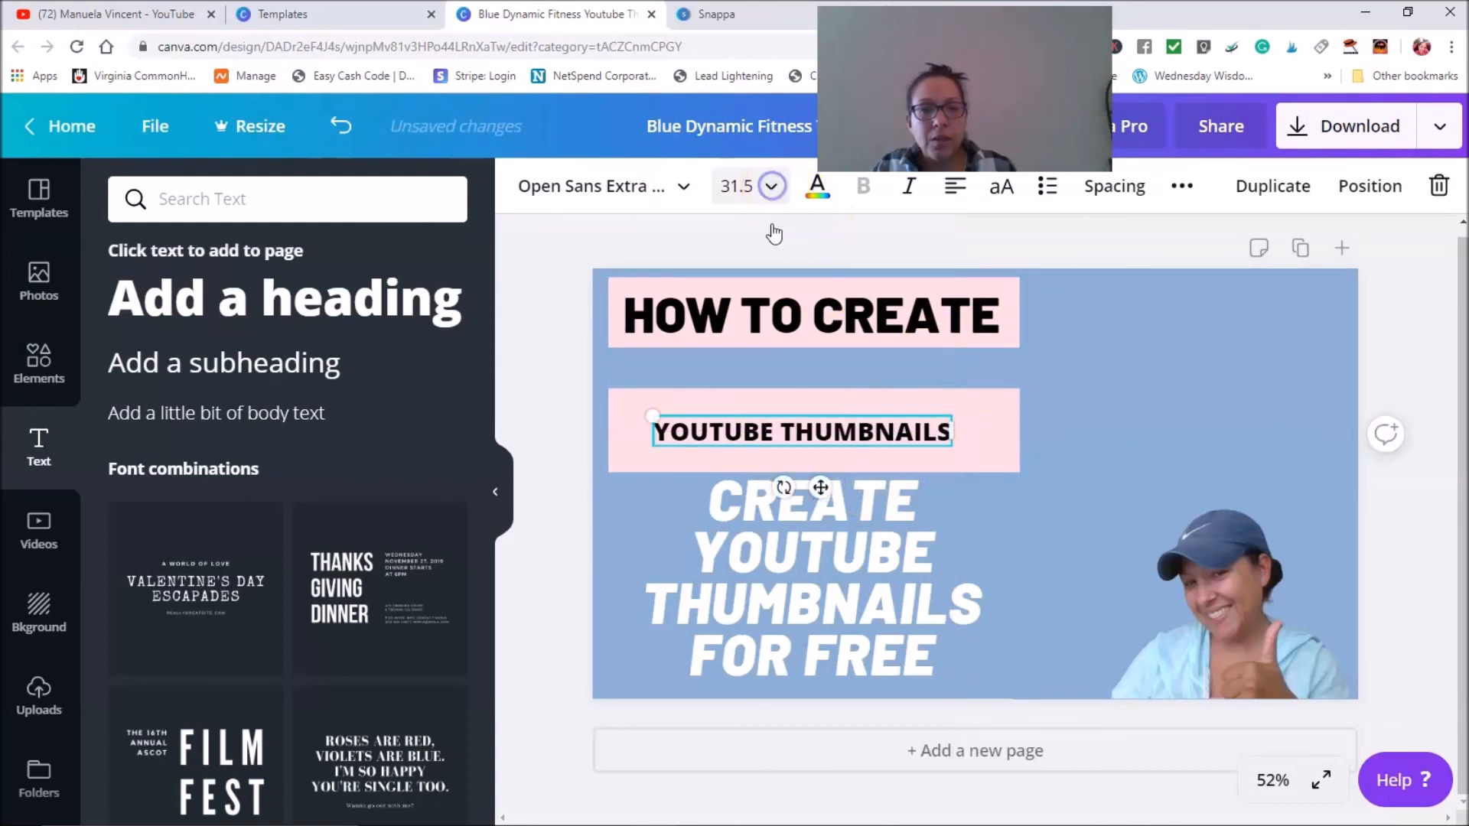
scroll(859, 370, "down", 3)
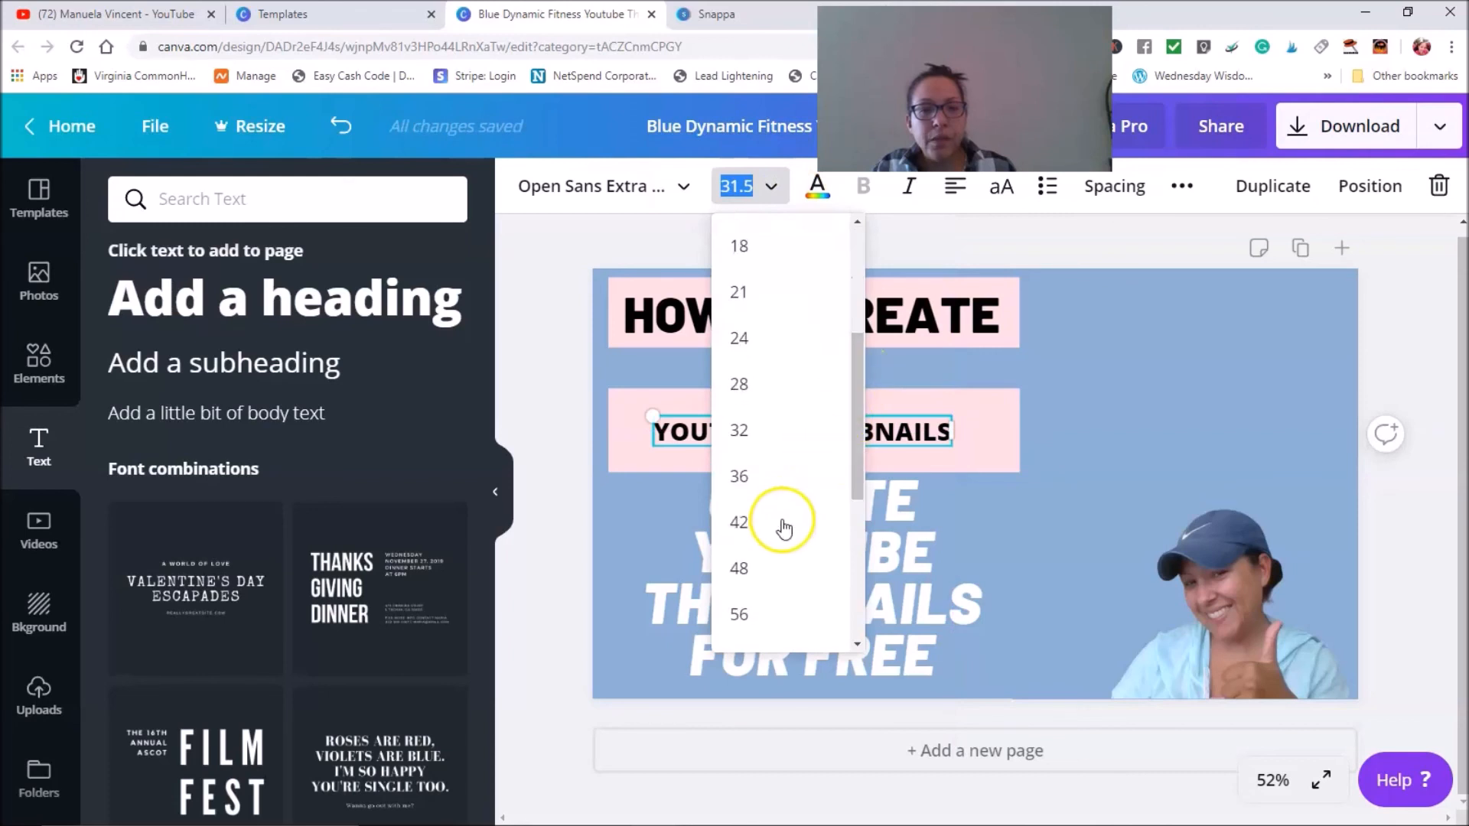
scroll(804, 525, "down", 3)
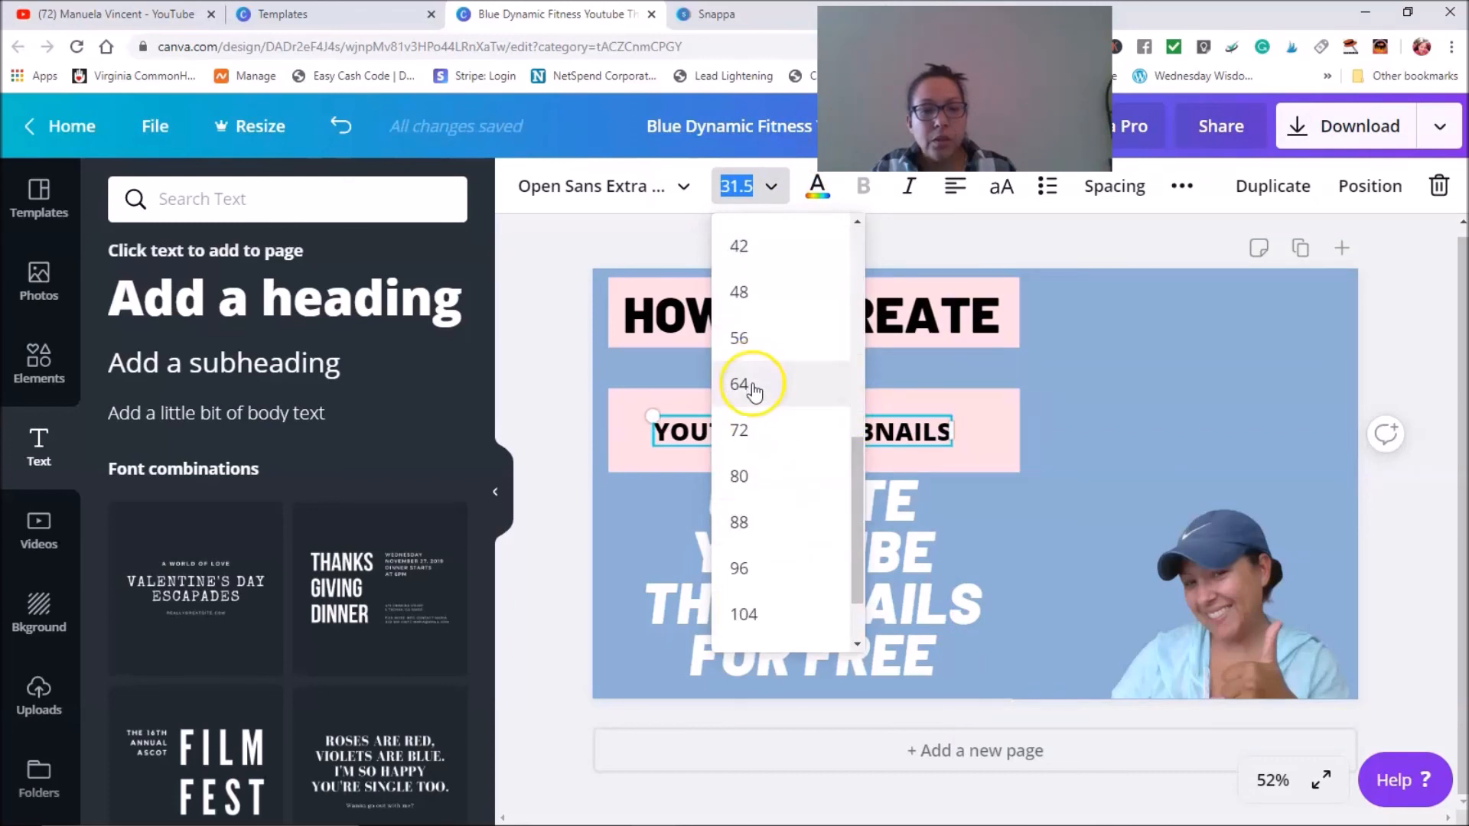
left_click(746, 384)
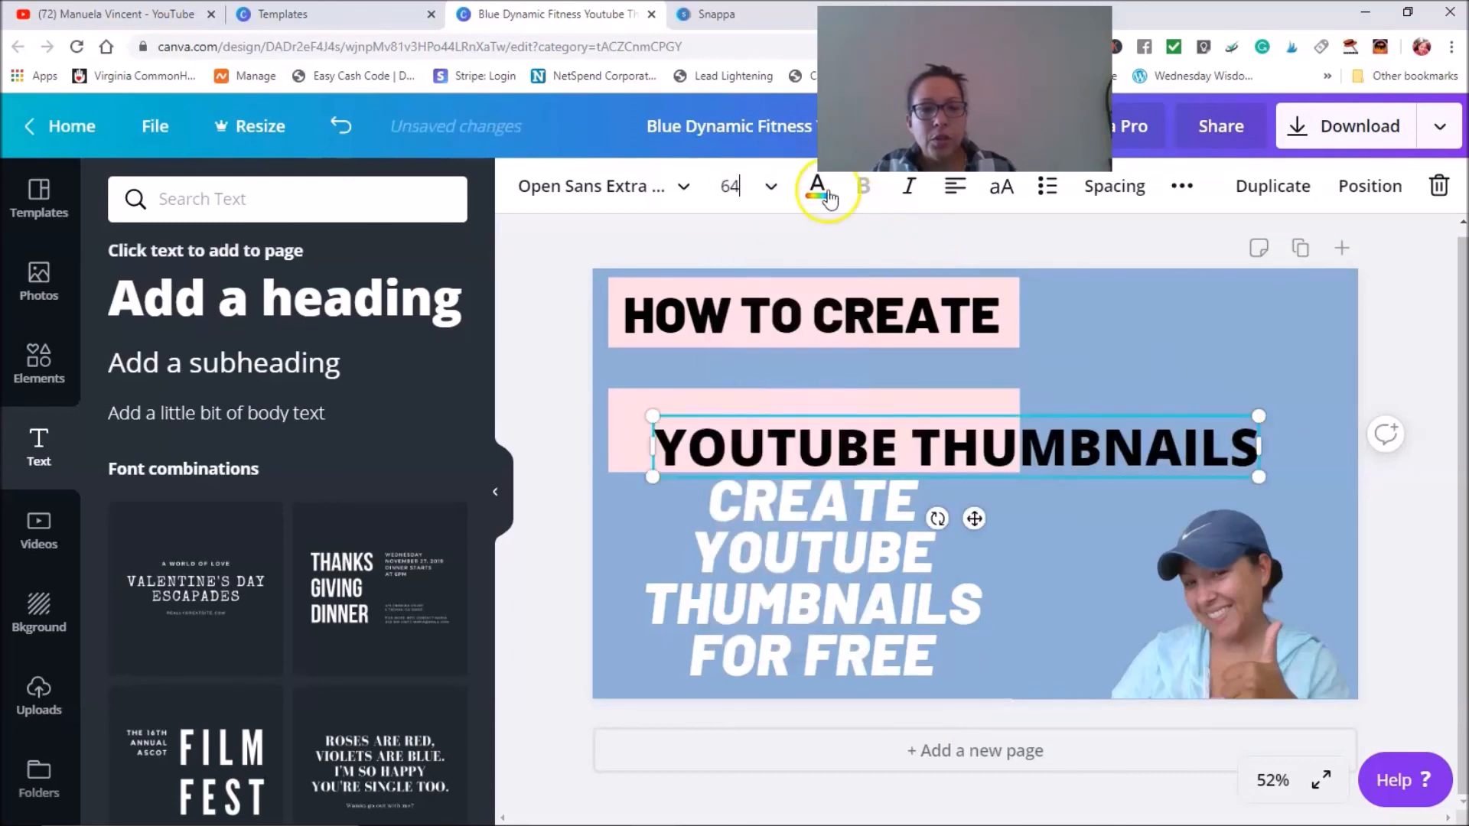
left_click(771, 198)
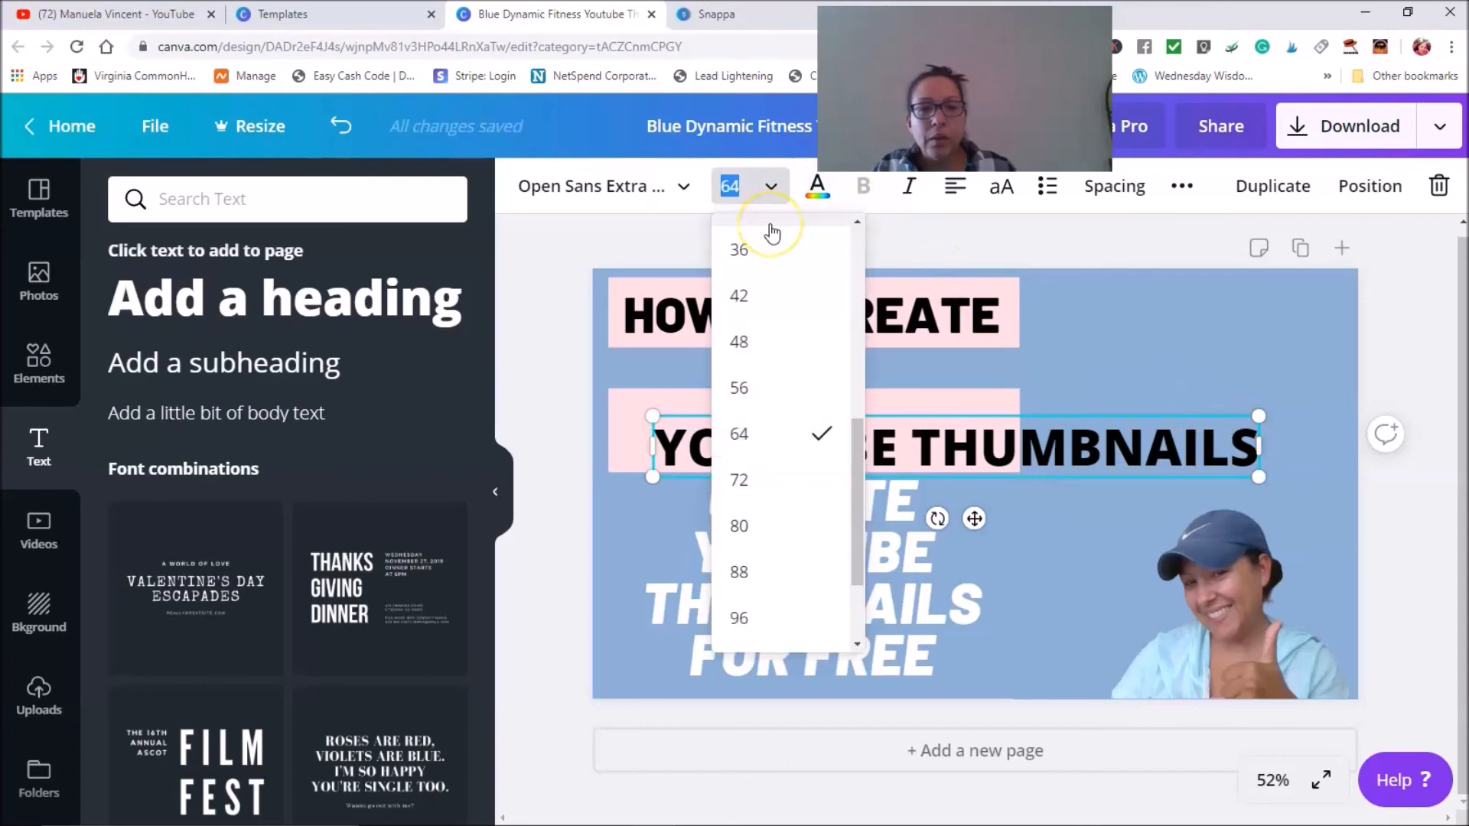
left_click(639, 235)
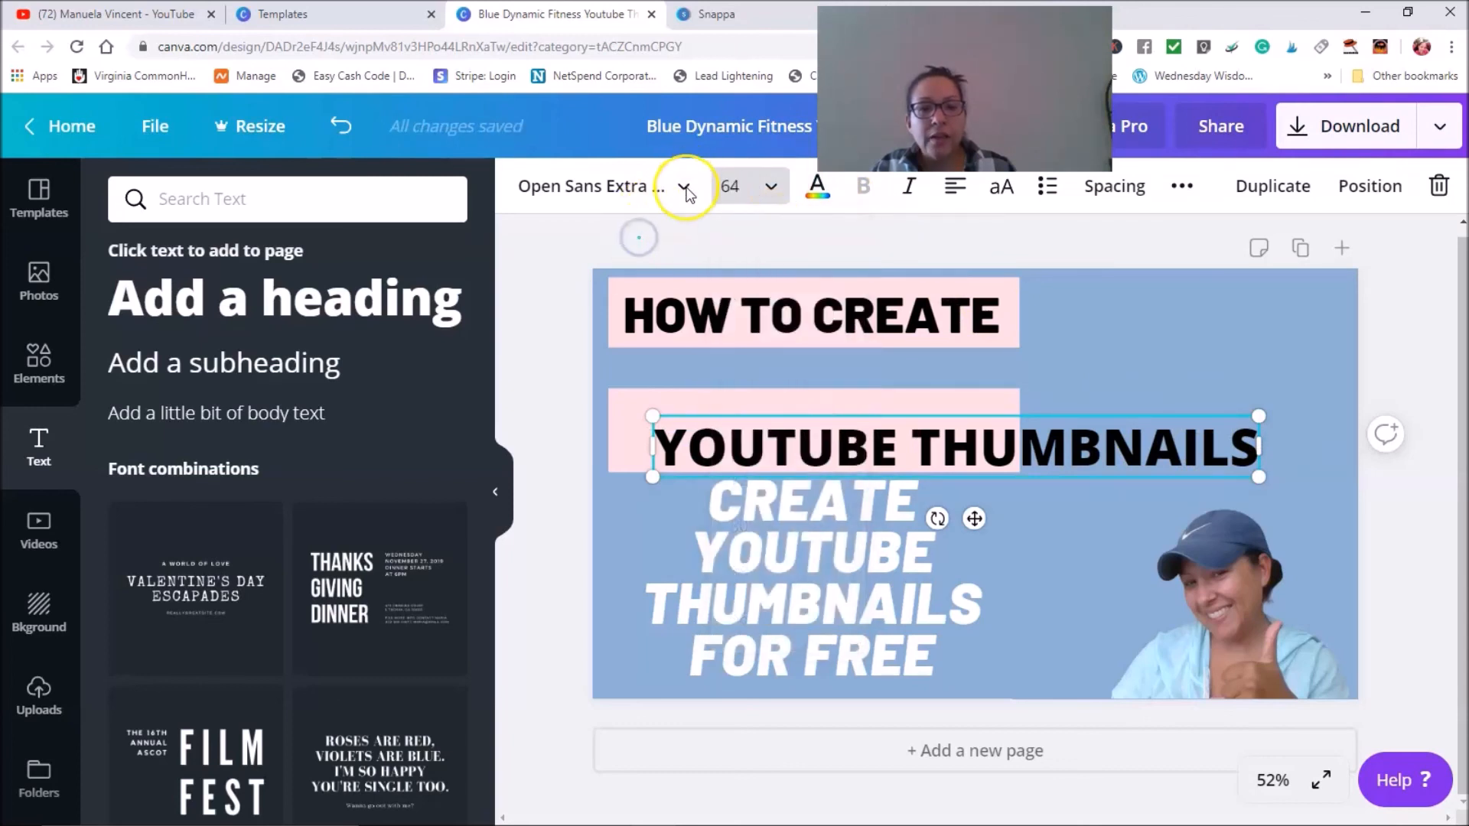
Change the "YOUTUBE THUMBNAILS" text to the Barlow Black font at size 56.
left_click(891, 446)
left_click(635, 241)
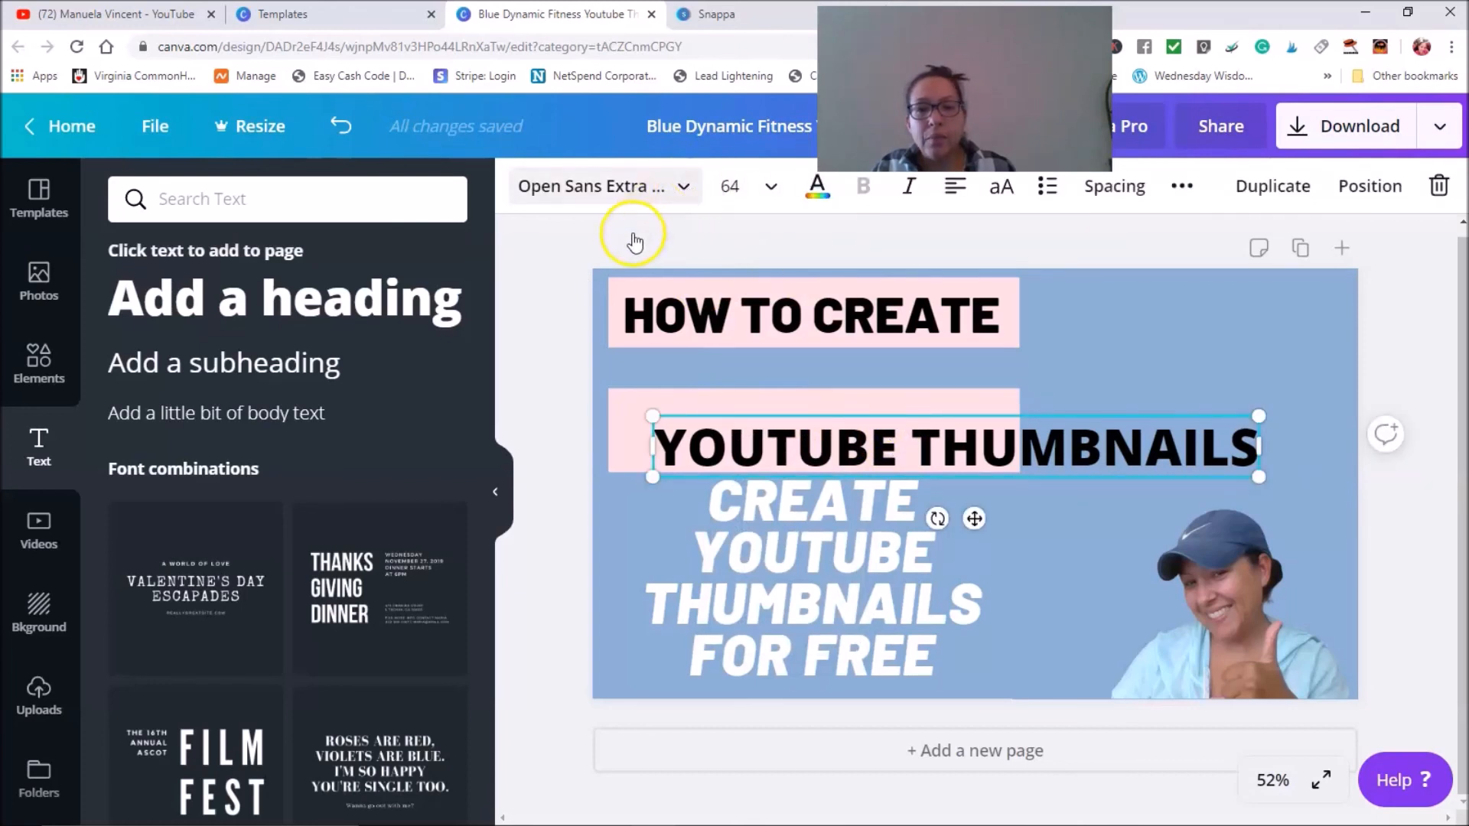
left_click(688, 192)
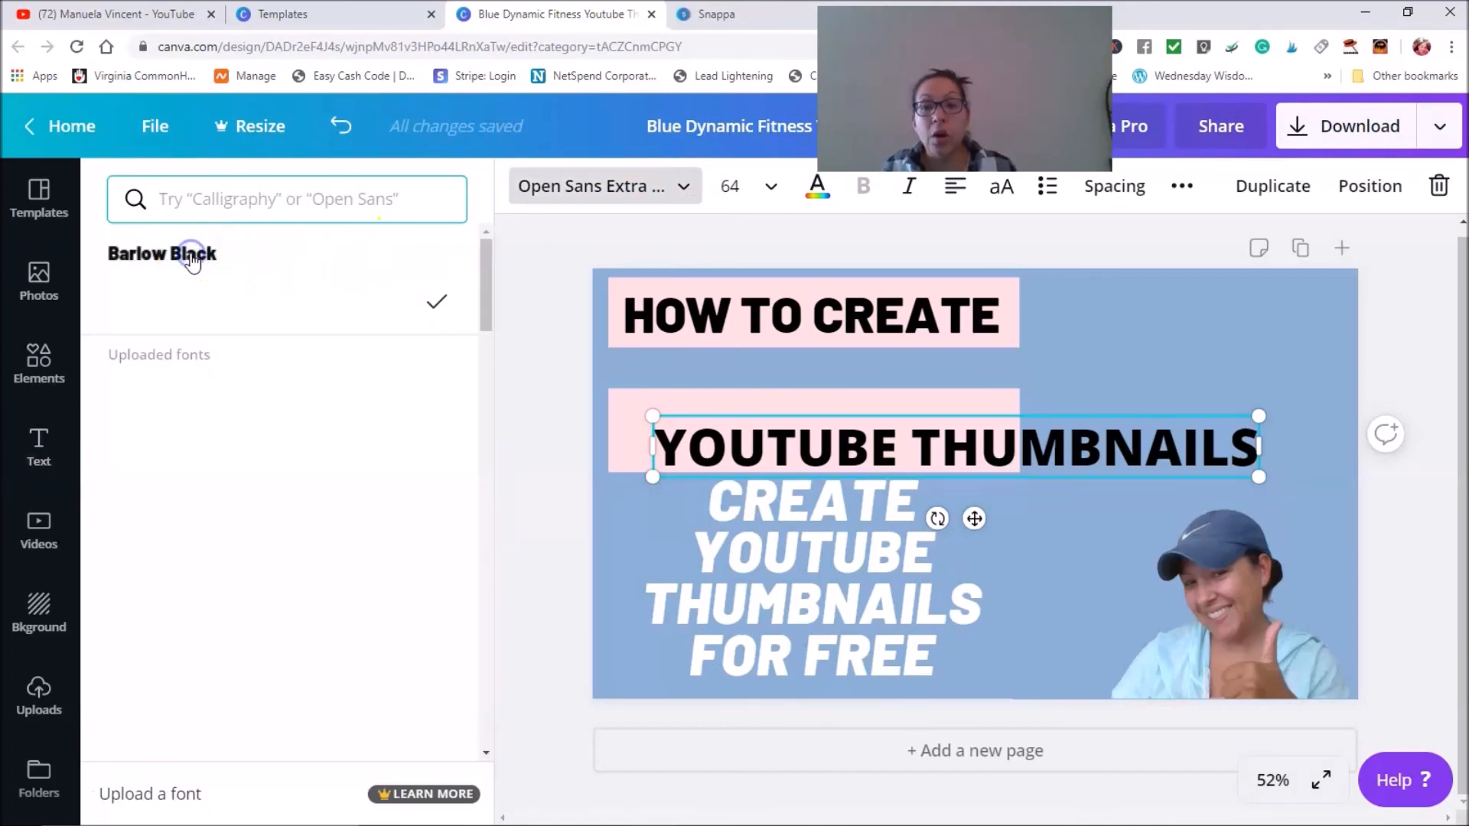
left_click(192, 257)
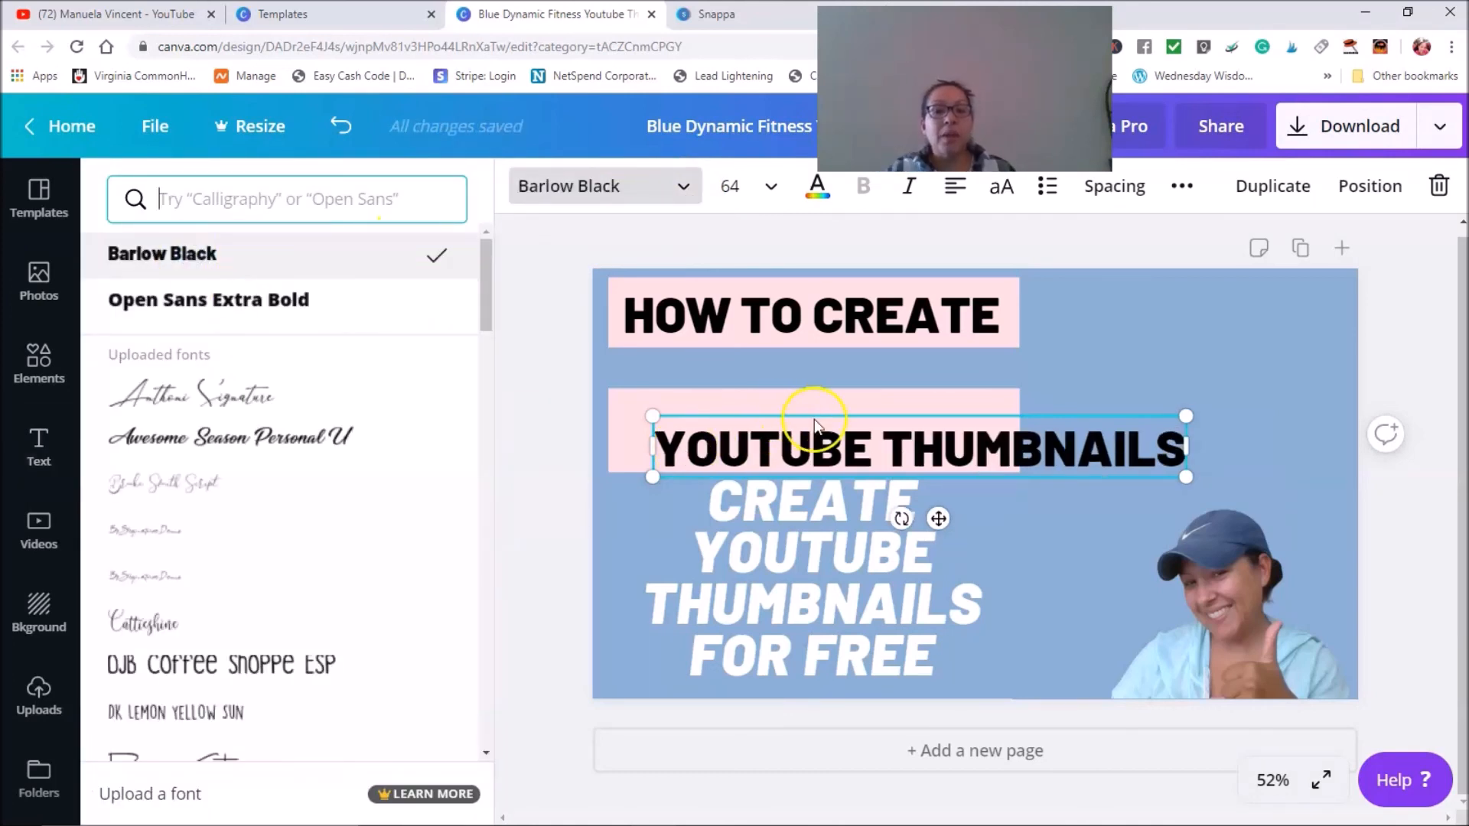
left_click(771, 188)
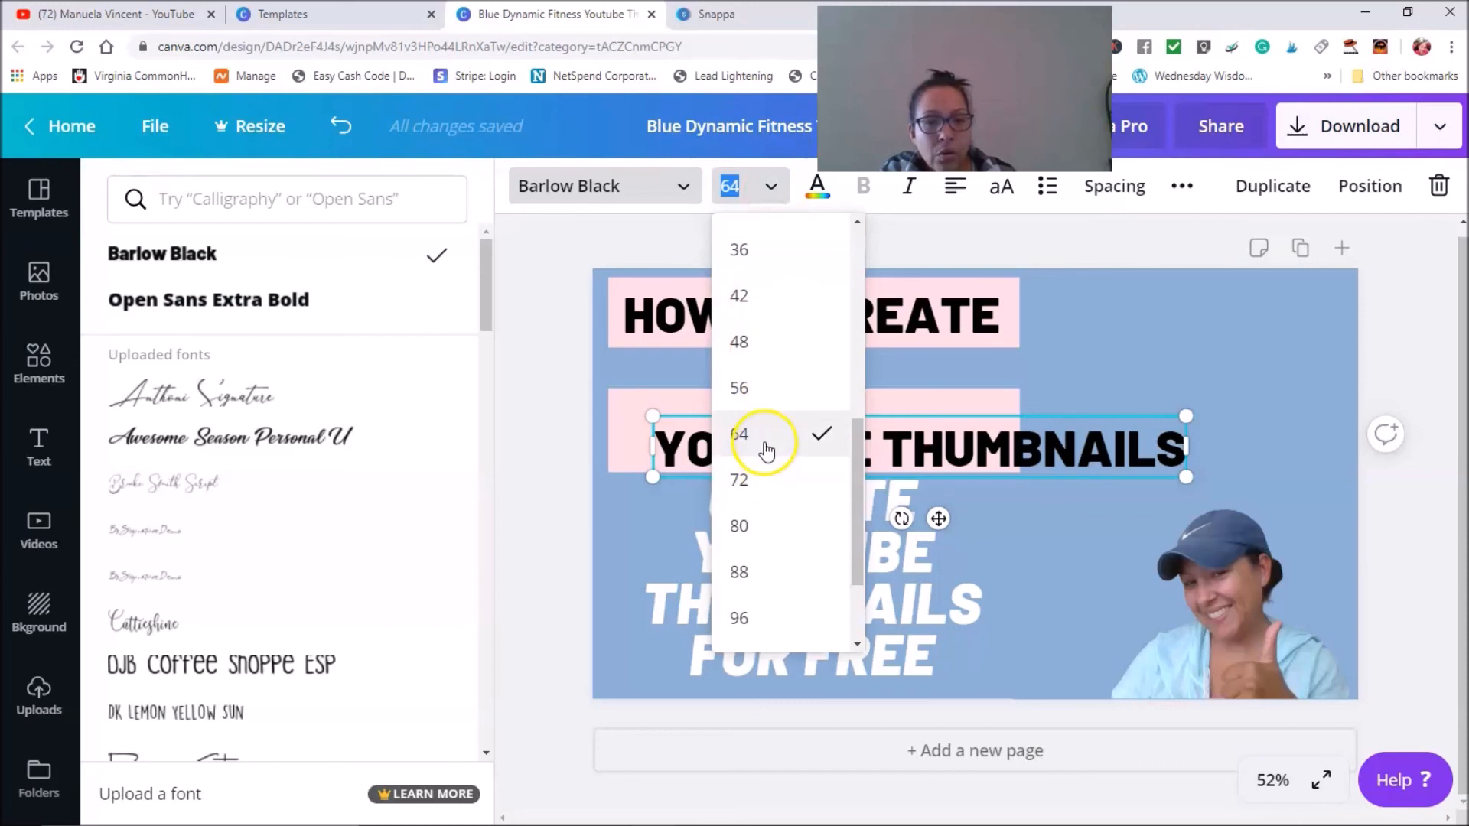
left_click(773, 187)
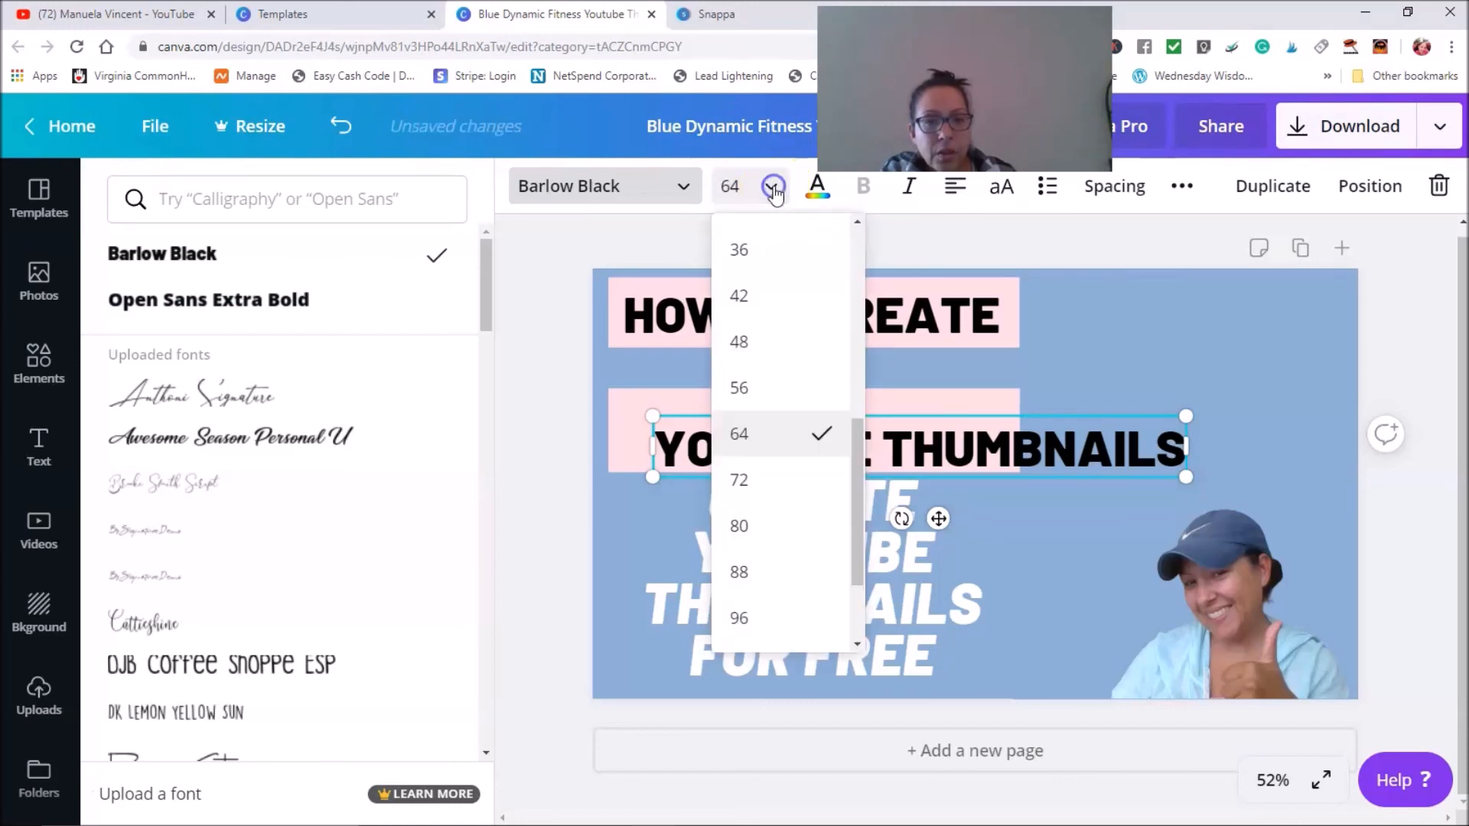
left_click(739, 388)
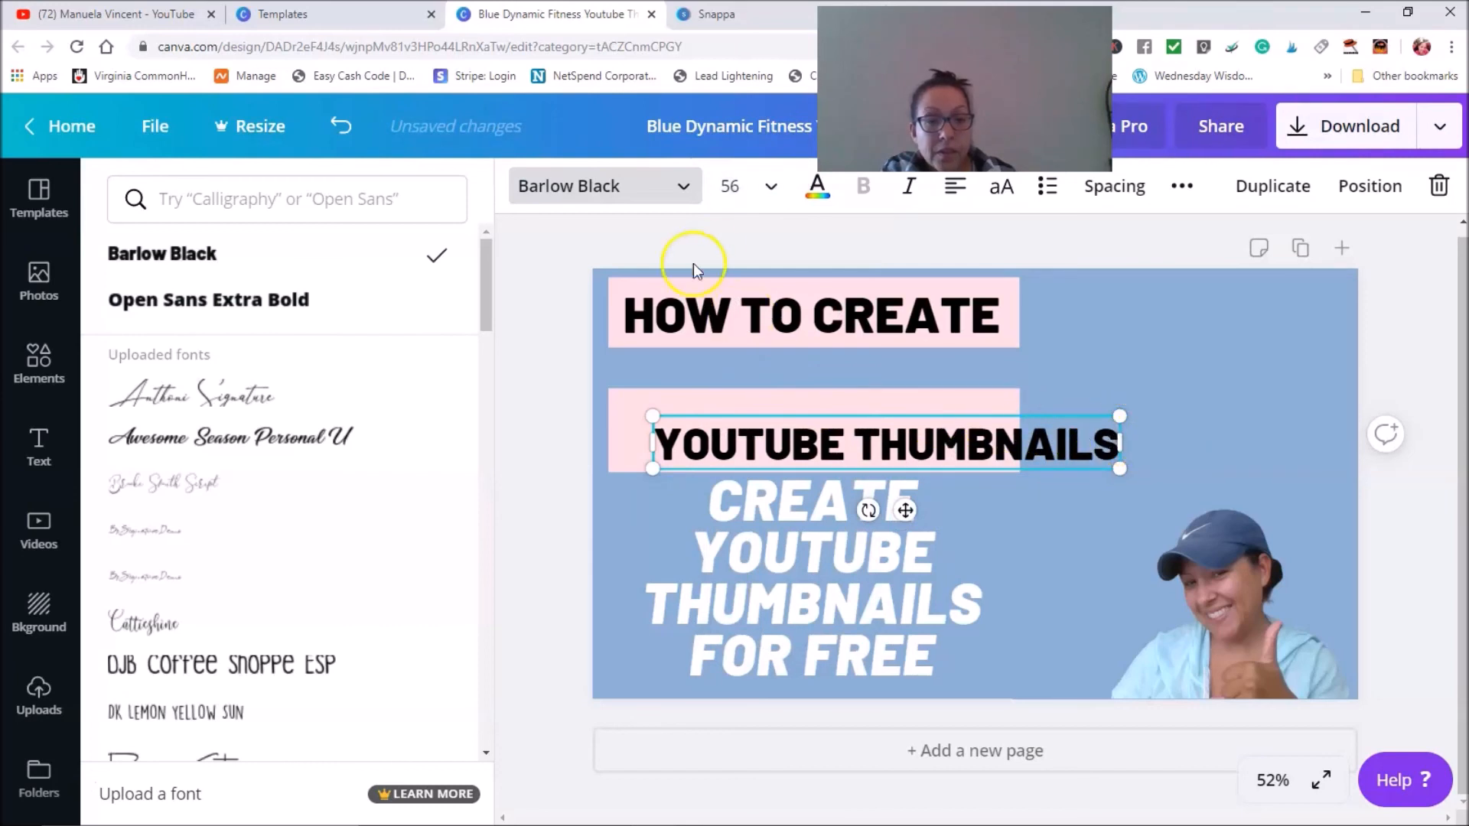
left_click(773, 197)
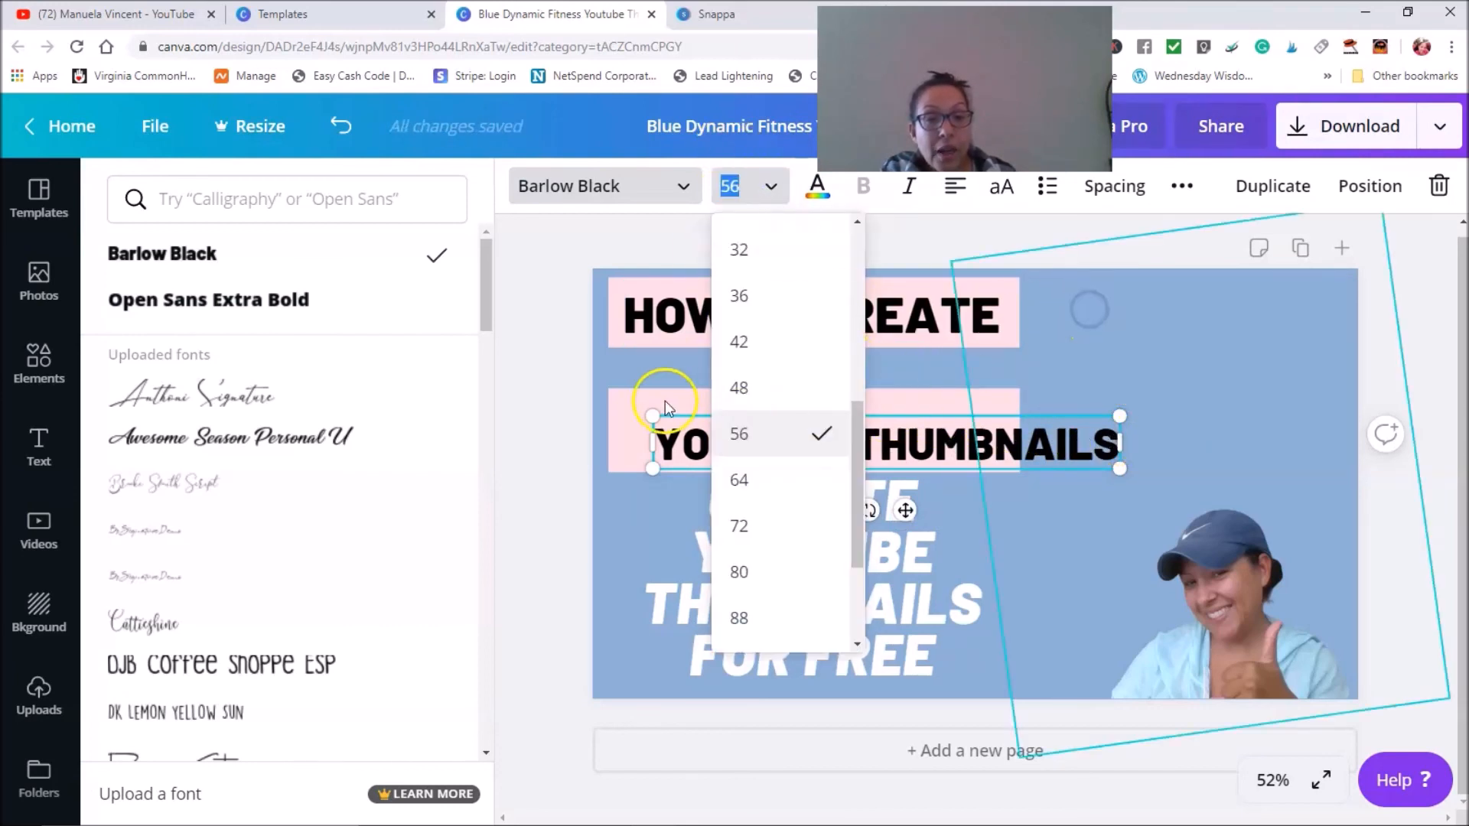
Move the "YOUTUBE THUMBNAILS" text below the lower pink bar and widen the bar to the right, past the text's length.
left_click(633, 395)
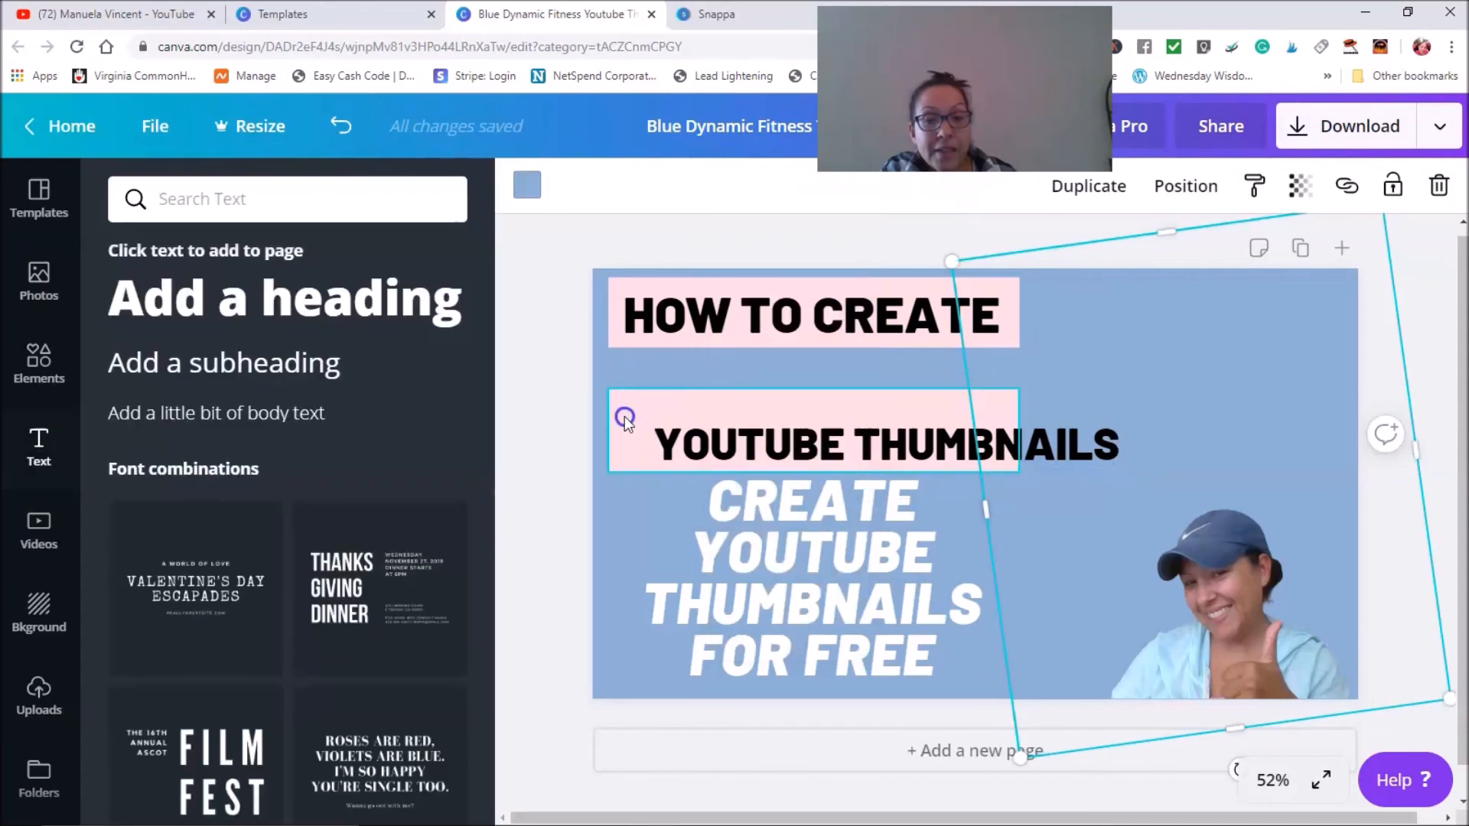
left_click(819, 443)
left_click_drag(779, 449, 774, 517)
left_click(788, 418)
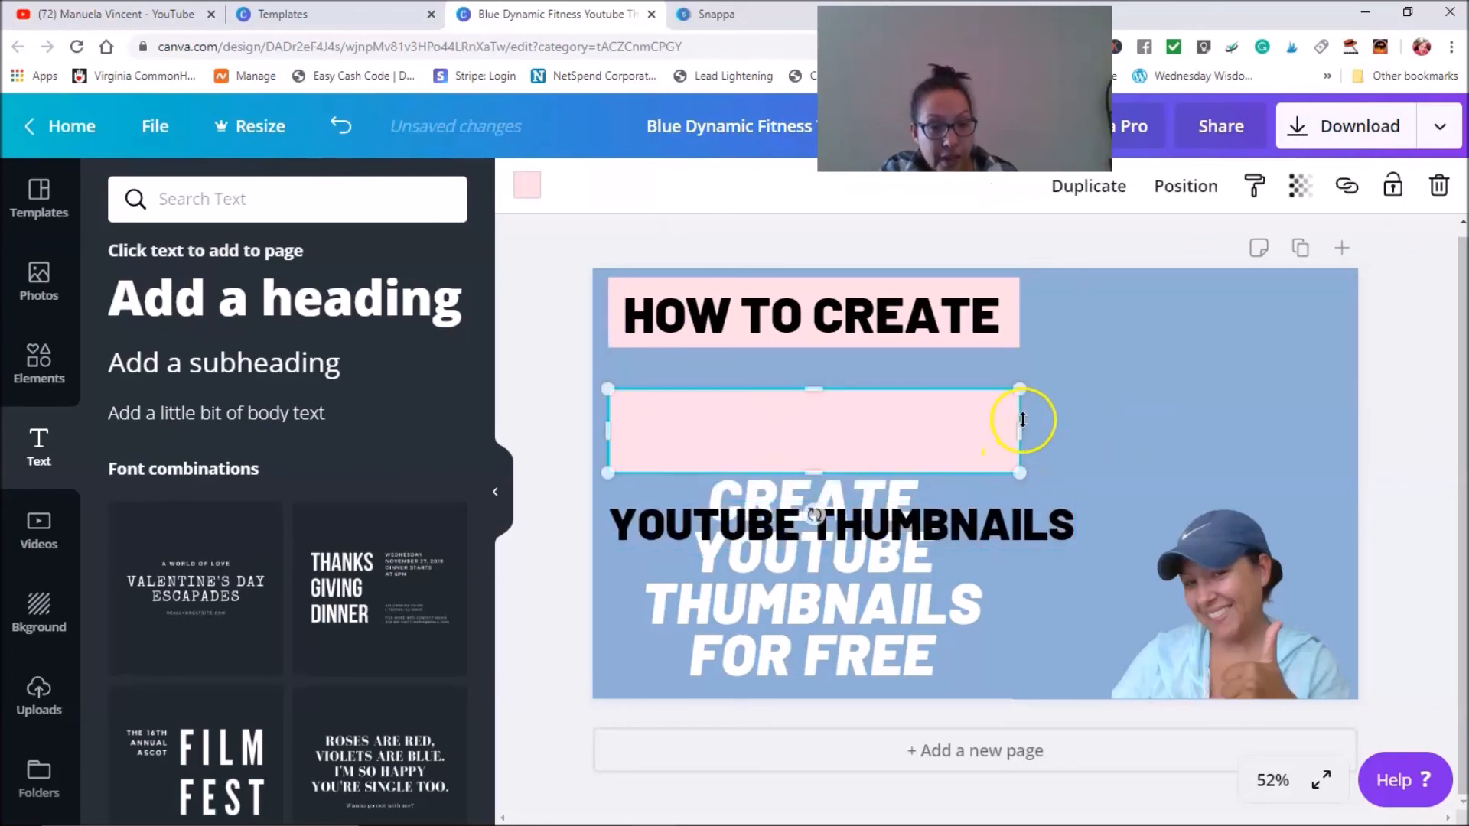
left_click_drag(1143, 436, 1157, 434)
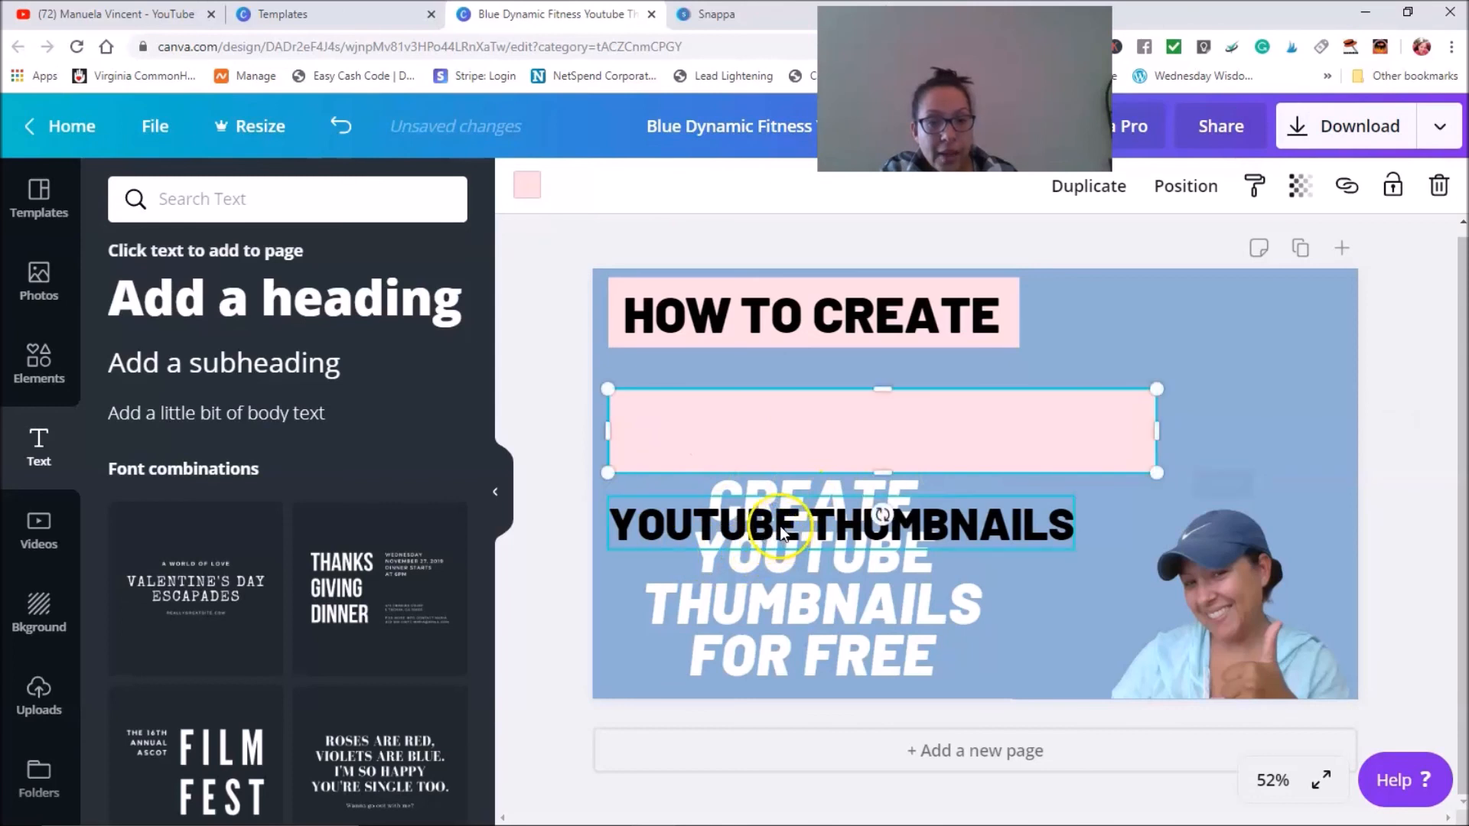
Move the "YOUTUBE THUMBNAILS" text back onto the widened pink bar and narrow the bar from both ends to fit closely.
left_click_drag(780, 493, 804, 433)
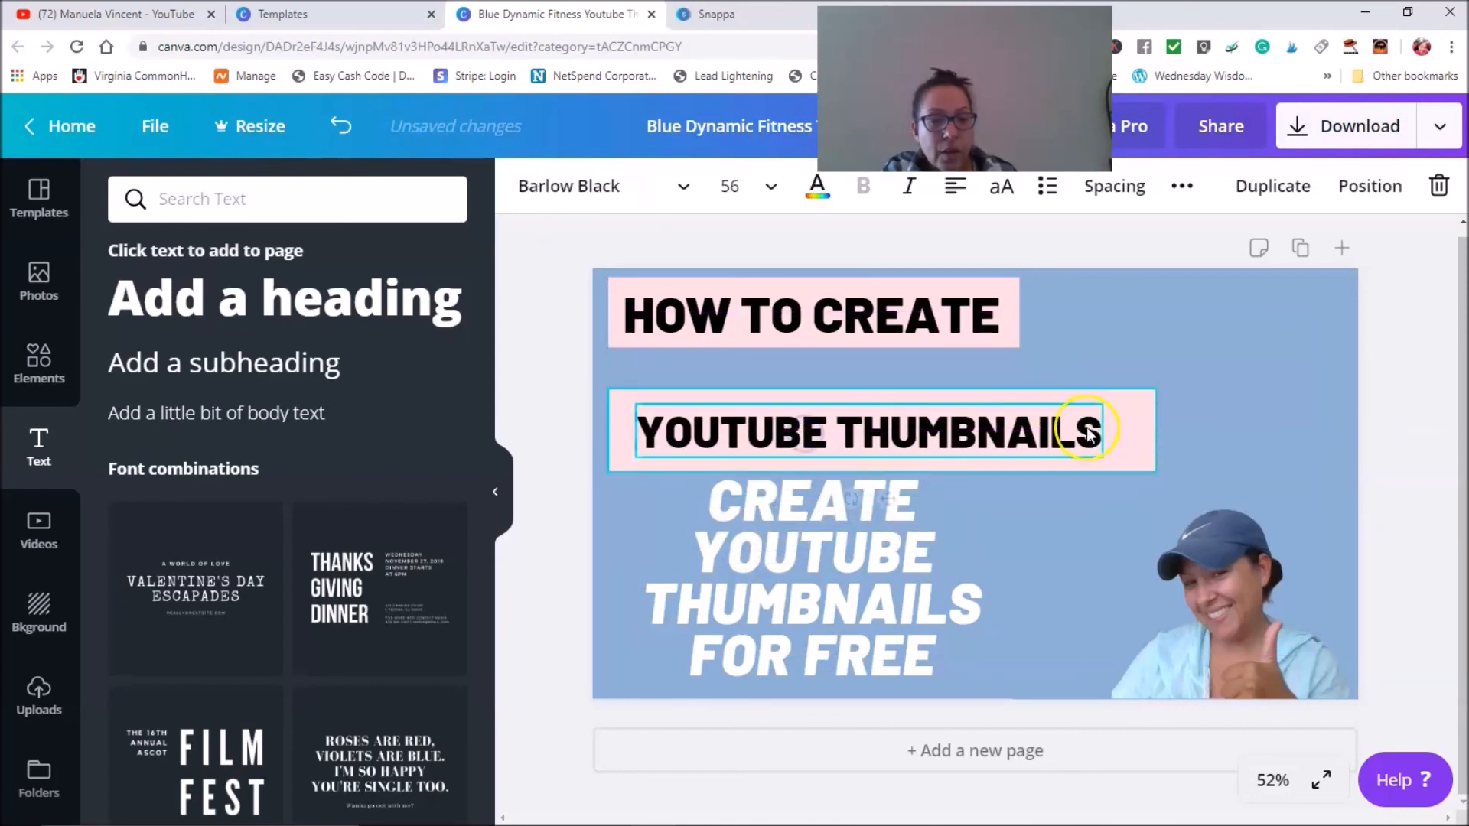
left_click(1142, 440)
mouse_move(1127, 420)
left_mouse_down()
mouse_move(1145, 418)
mouse_move(1114, 418)
left_mouse_up()
mouse_move(627, 434)
left_mouse_down()
mouse_move(613, 426)
mouse_move(624, 426)
left_mouse_up()
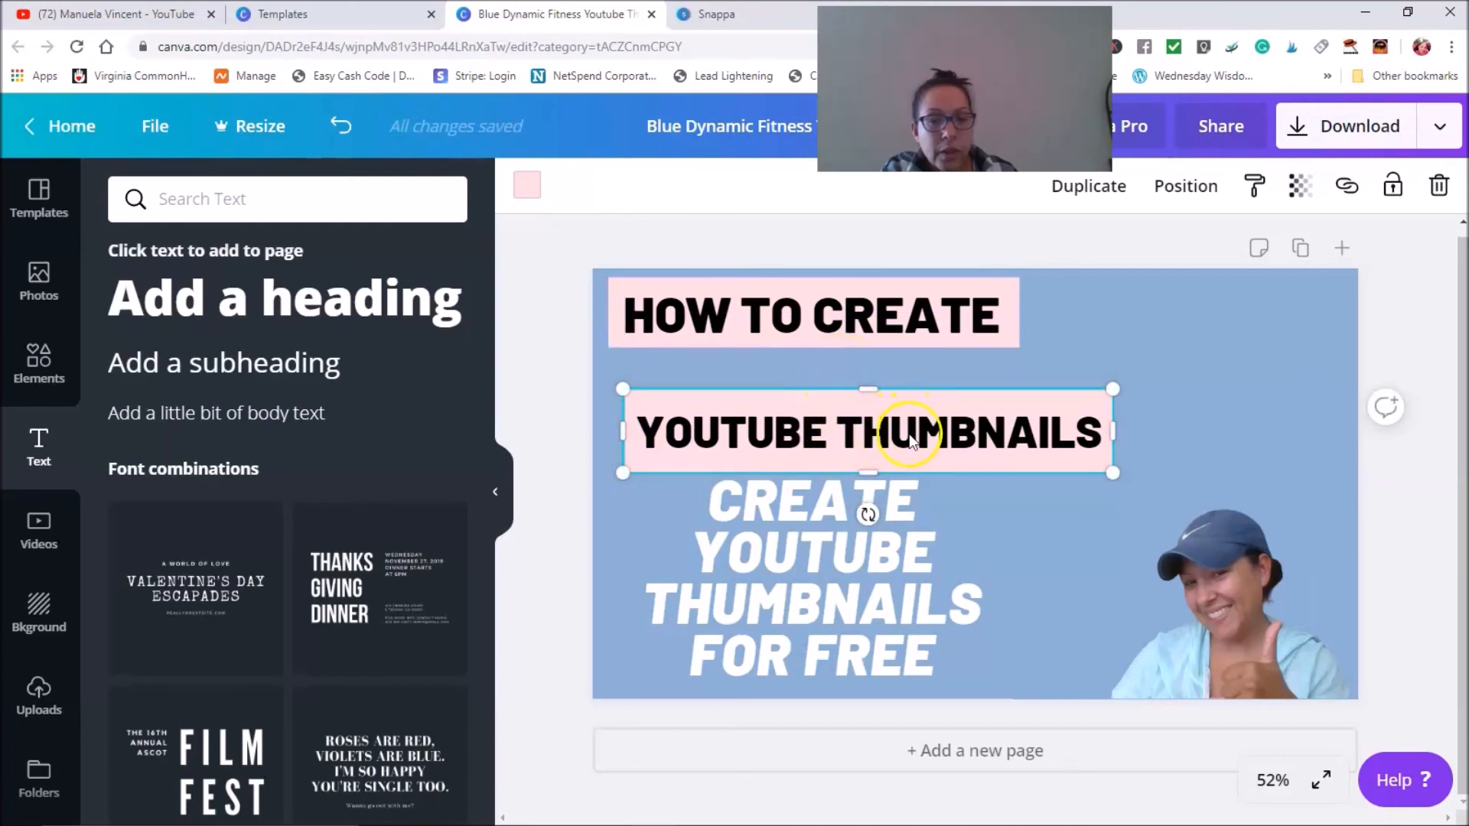
Shift the "YOUTUBE THUMBNAILS" text slightly right and extend its pink bar slightly upward and past the end of the text.
left_click_drag(808, 419, 832, 397)
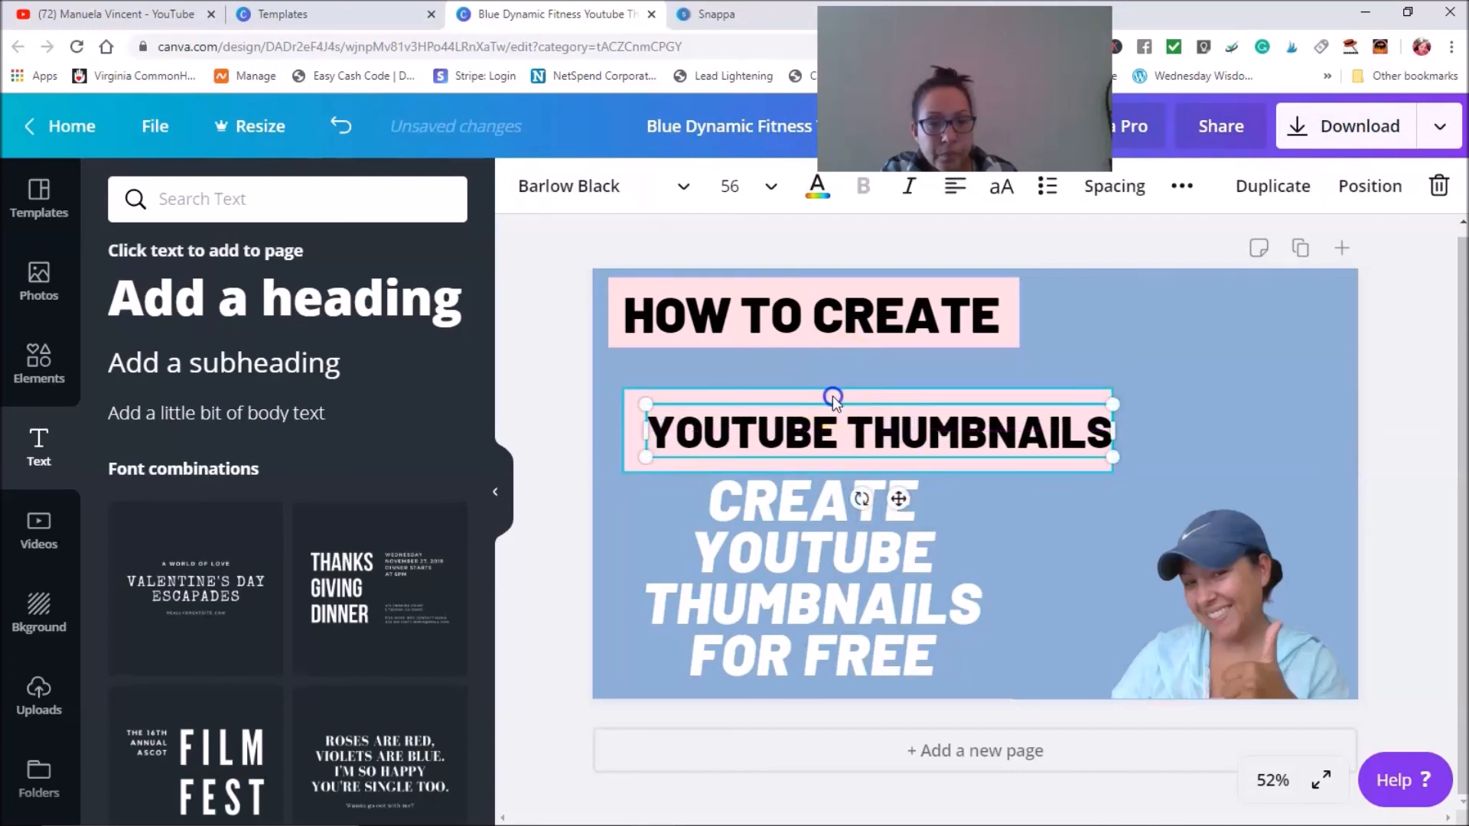
left_click(833, 397)
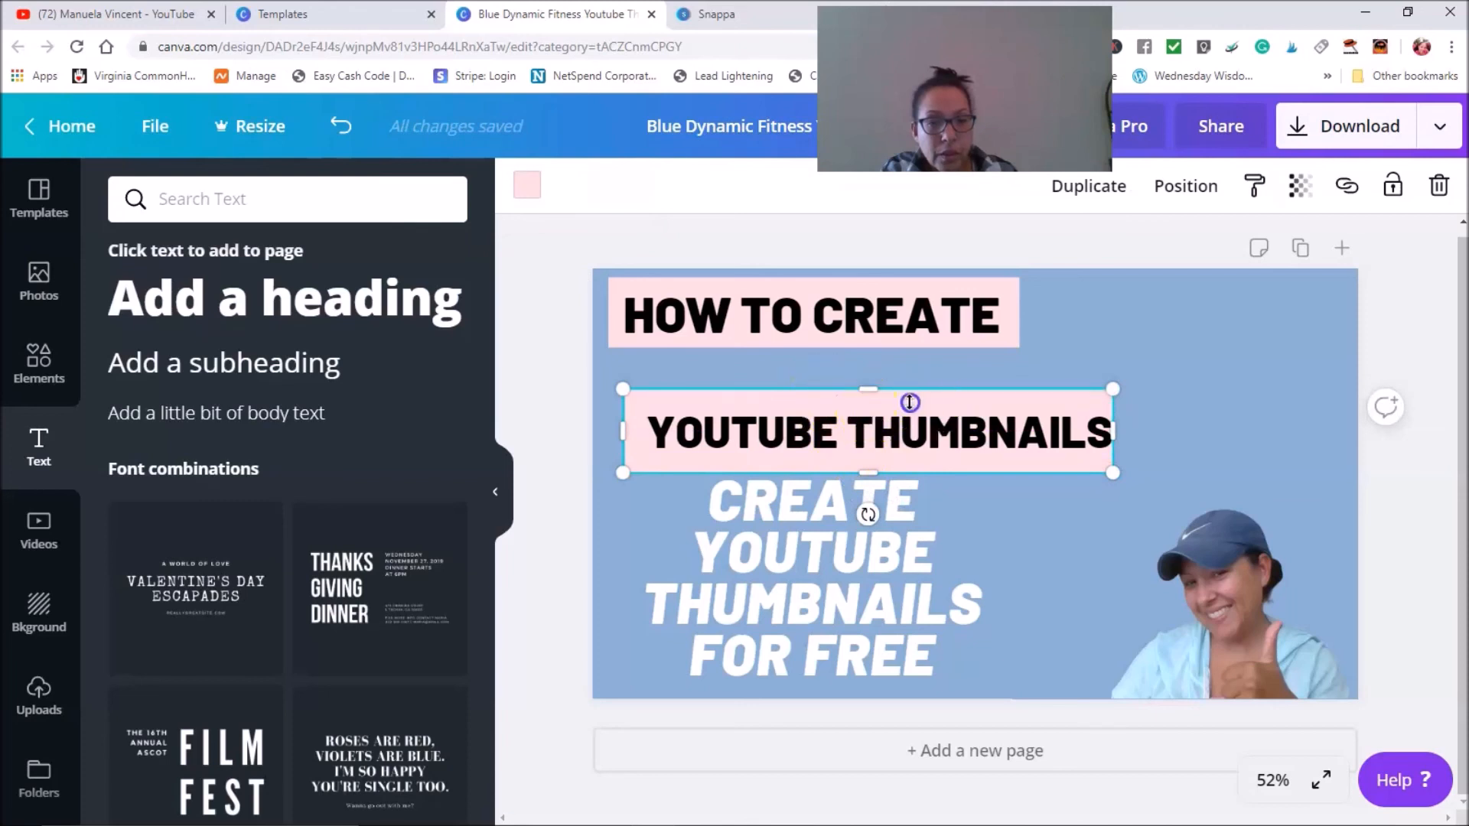
left_click_drag(865, 403, 822, 400)
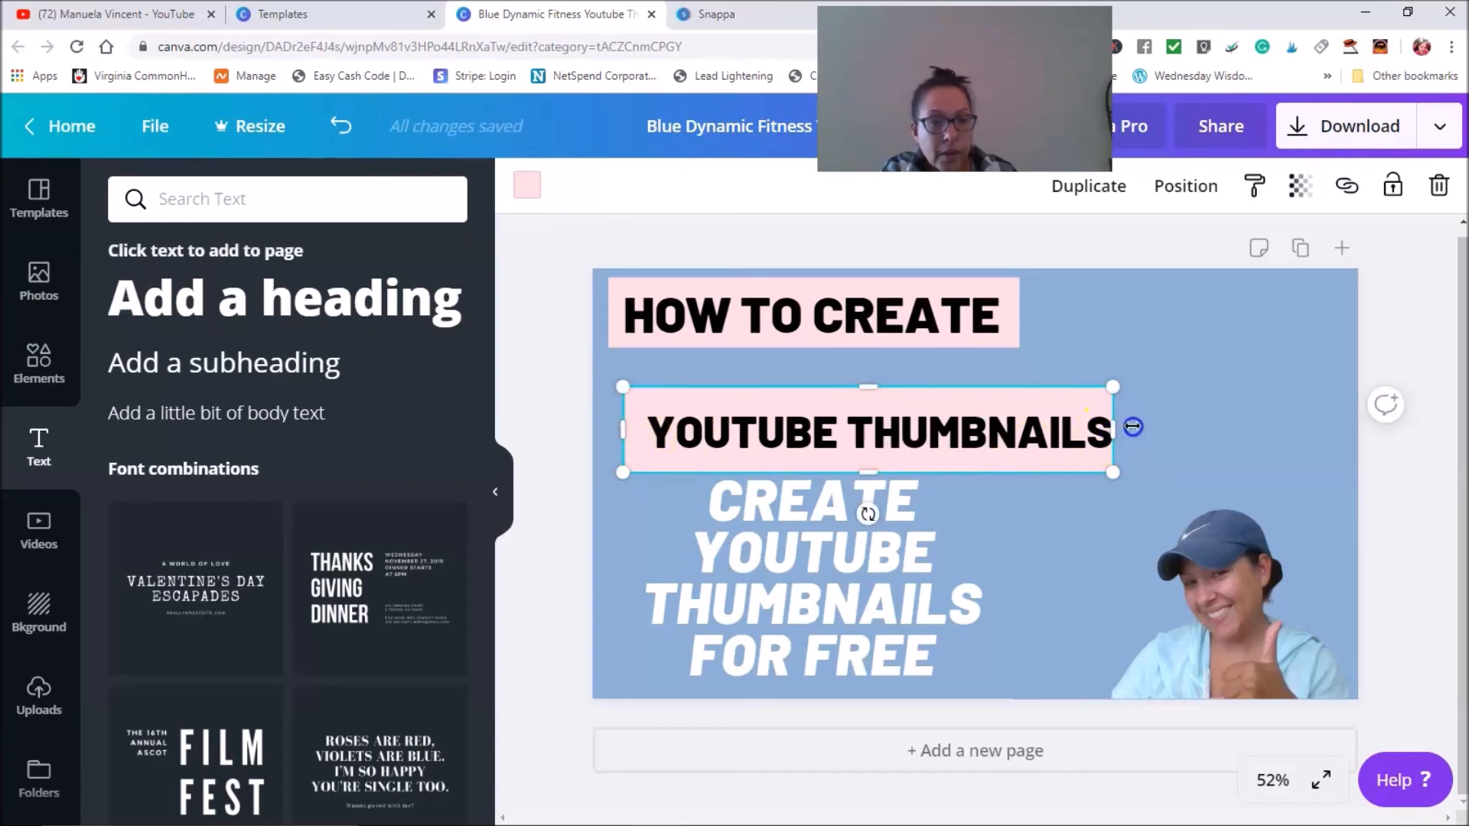
left_click_drag(1139, 424, 1144, 424)
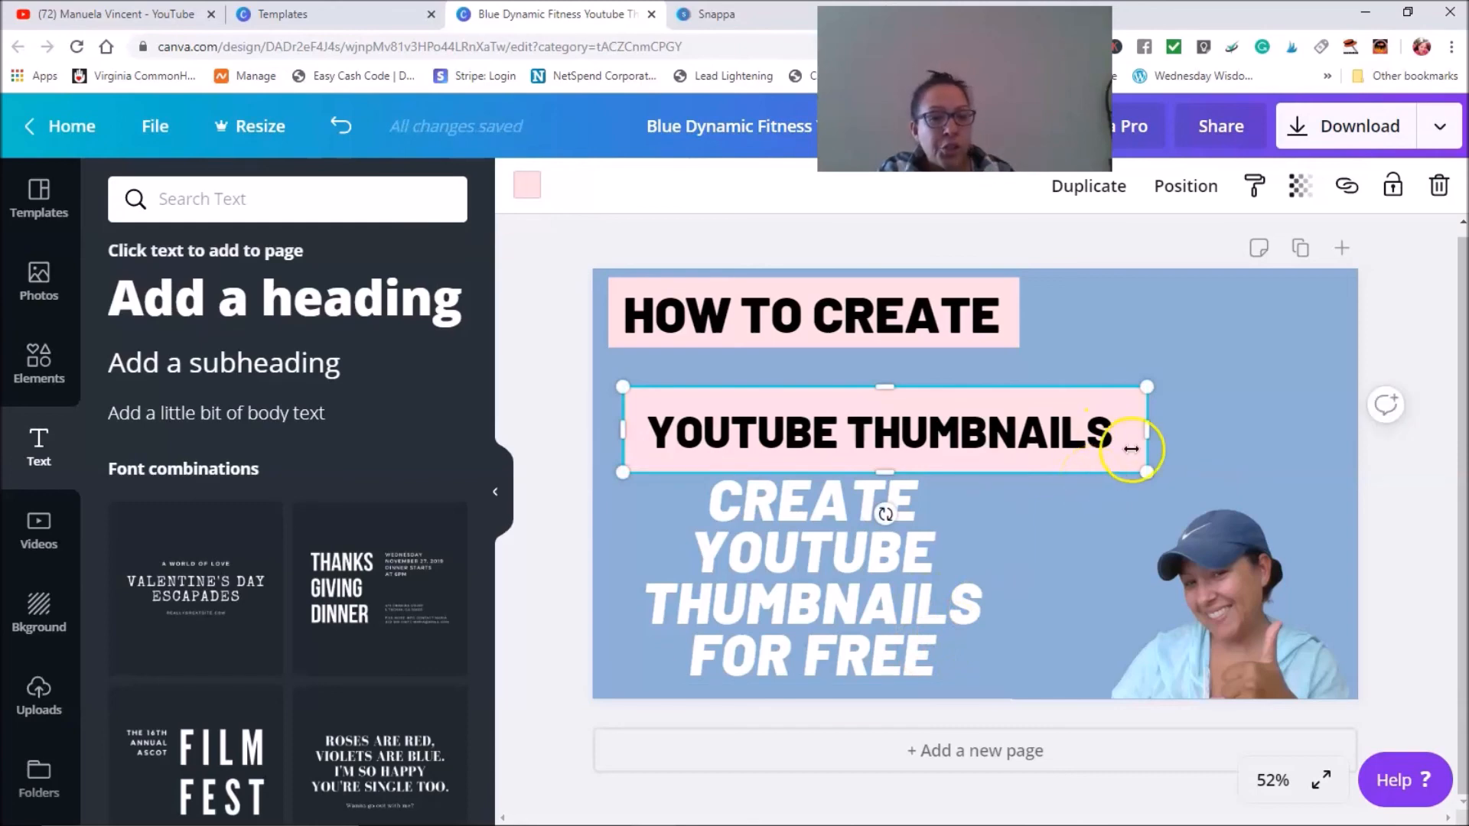
Look over the existing video thumbnails on the YouTube channel page and return to the Canva thumbnail design.
left_click(98, 13)
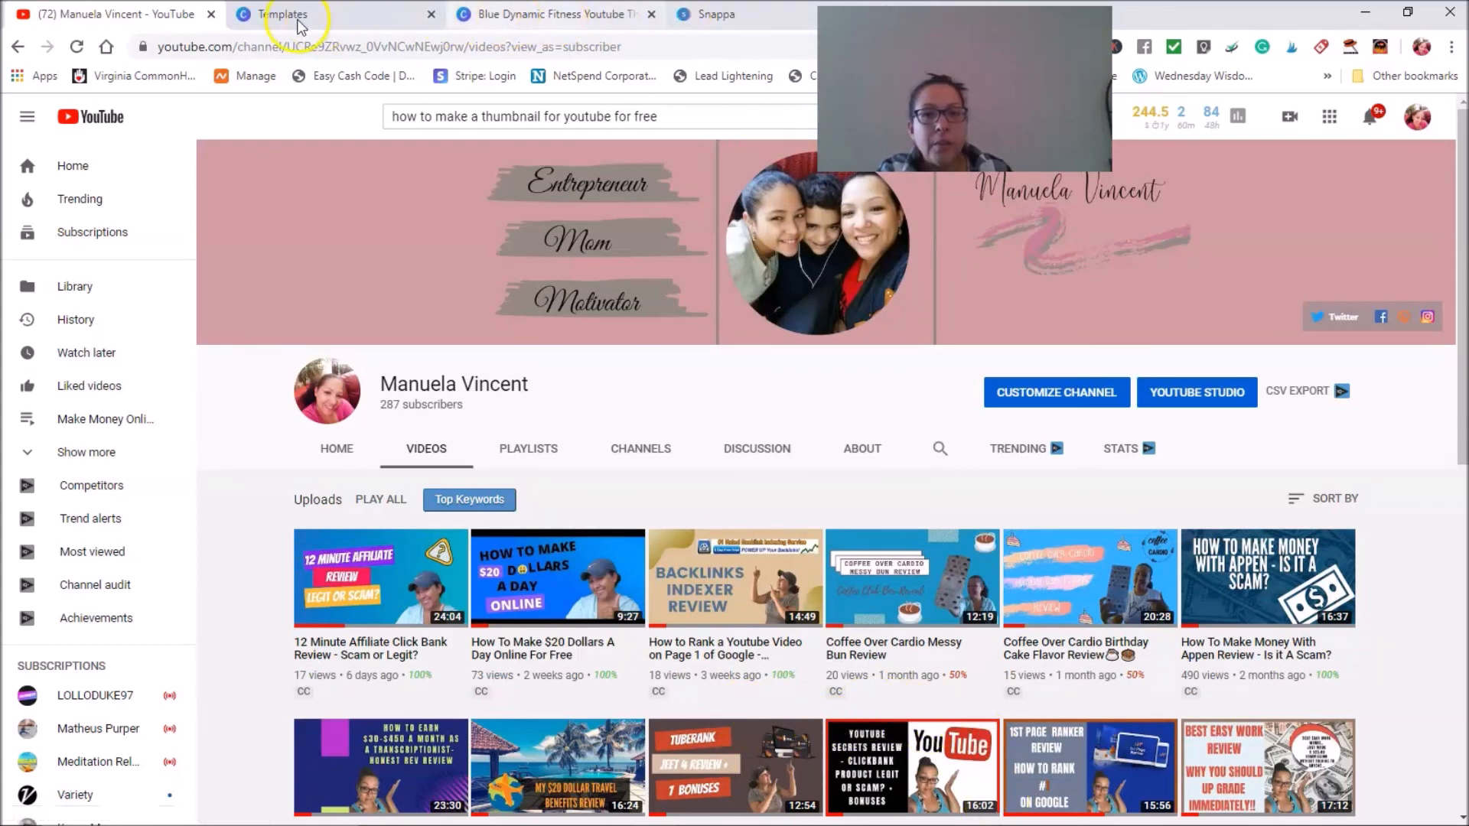
left_click(371, 24)
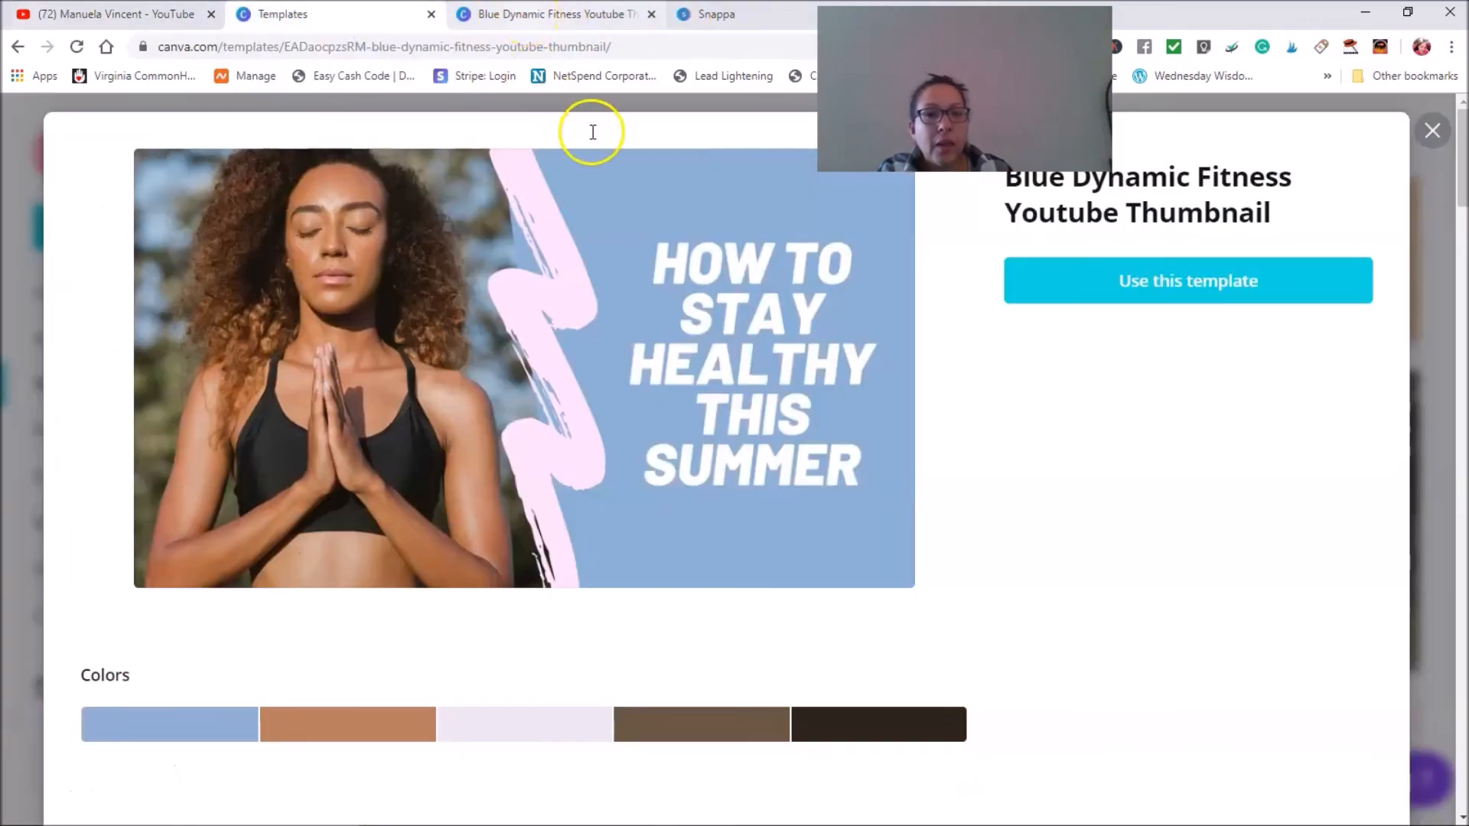
left_click(580, 15)
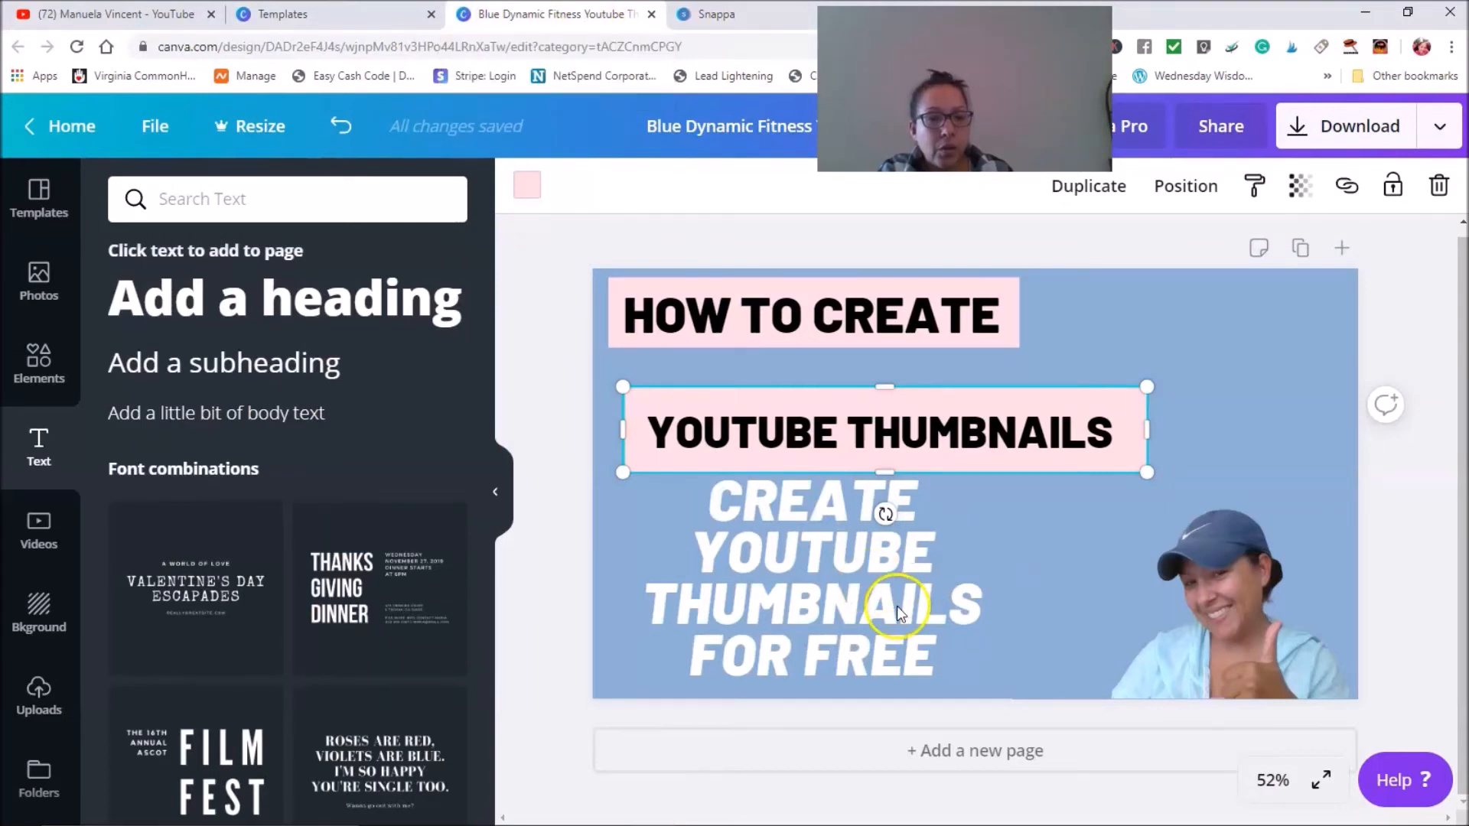
Delete all of the leftover white "CREATE YOUTUBE THUMBNAILS FOR FREE" text below the second pink bar.
left_click(875, 620)
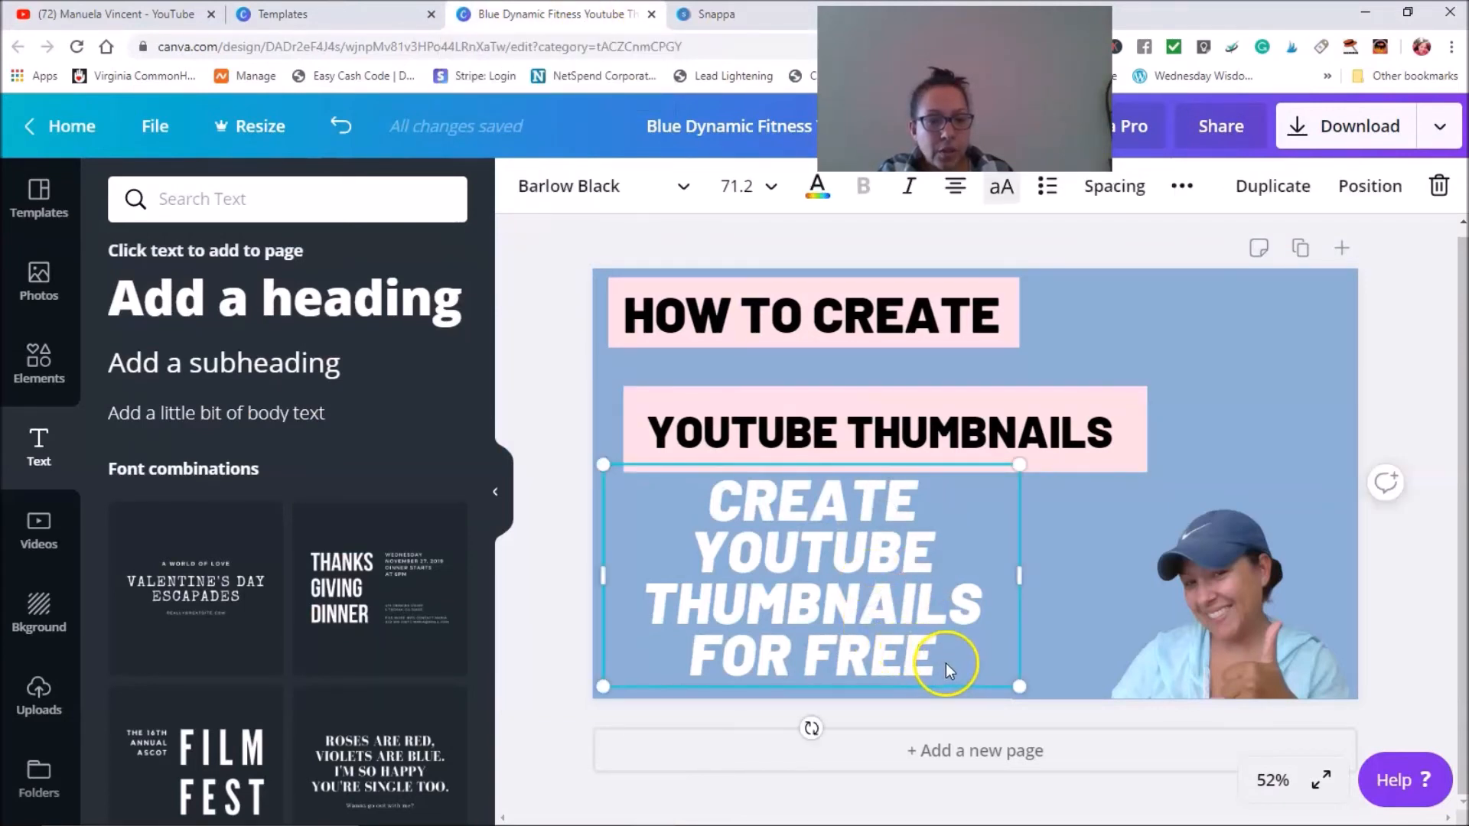
double_click(945, 662)
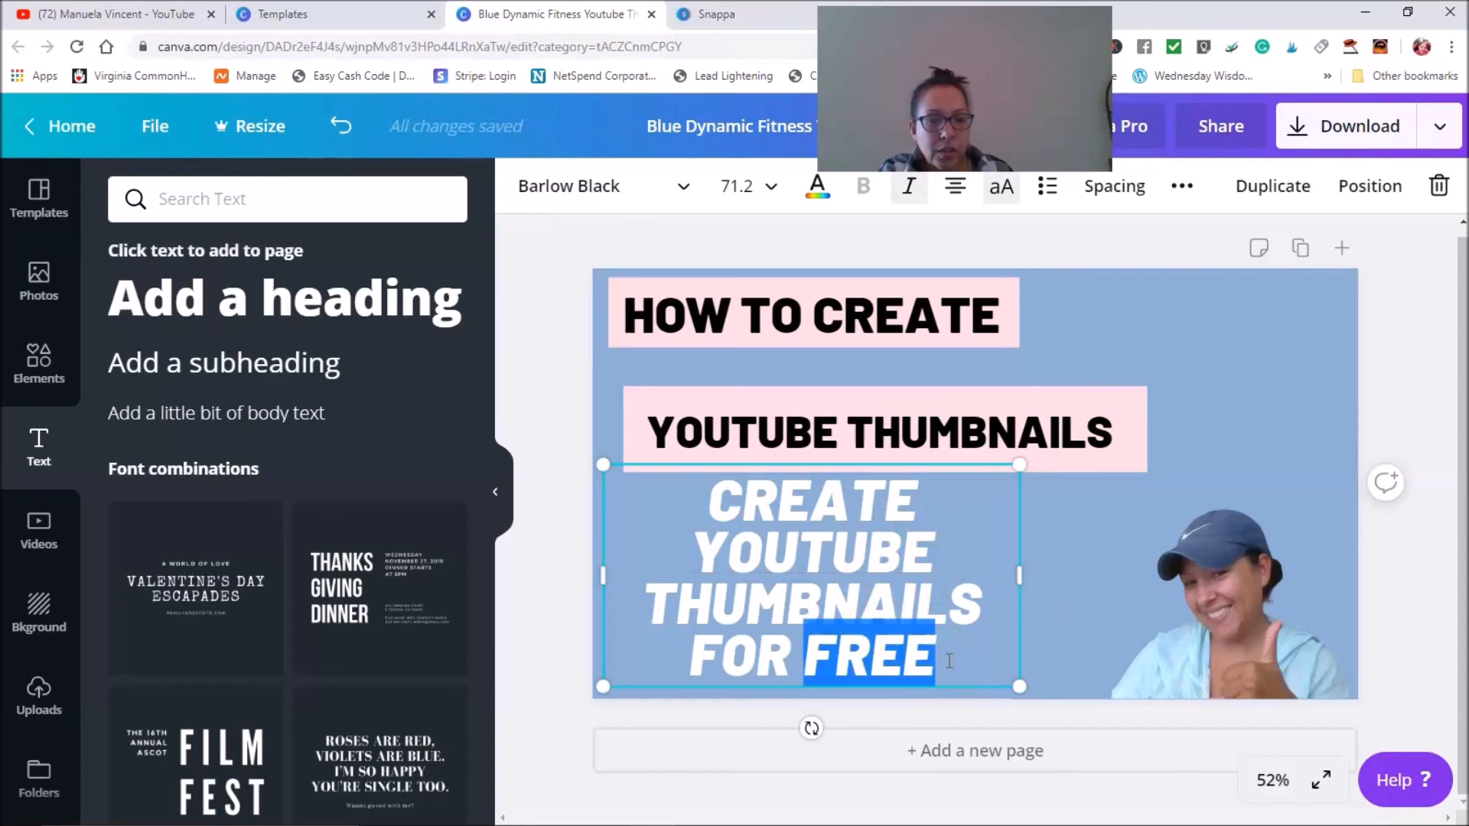
left_click(949, 662)
left_click_drag(964, 656, 723, 498)
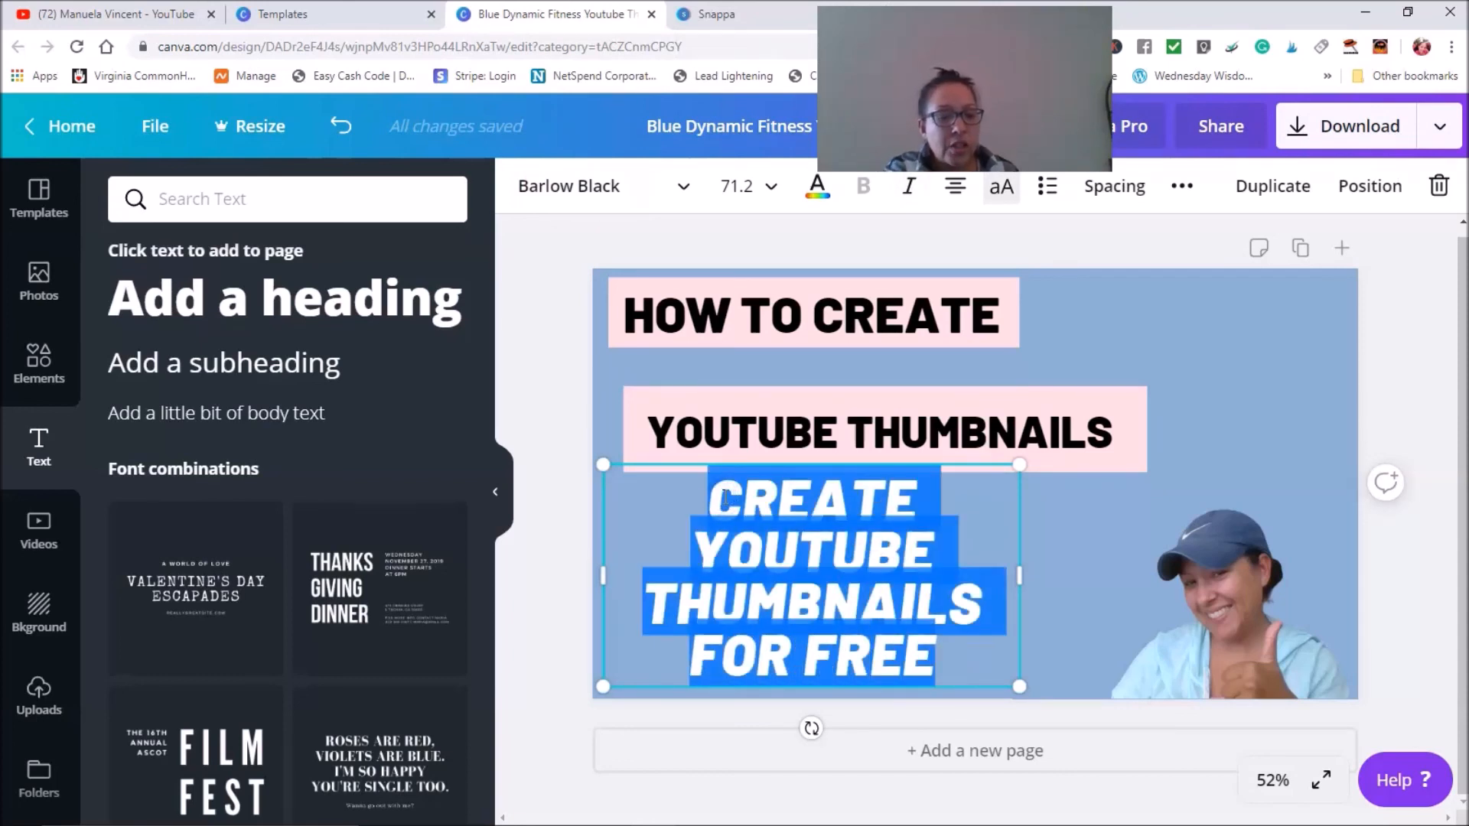
key("BackSpace")
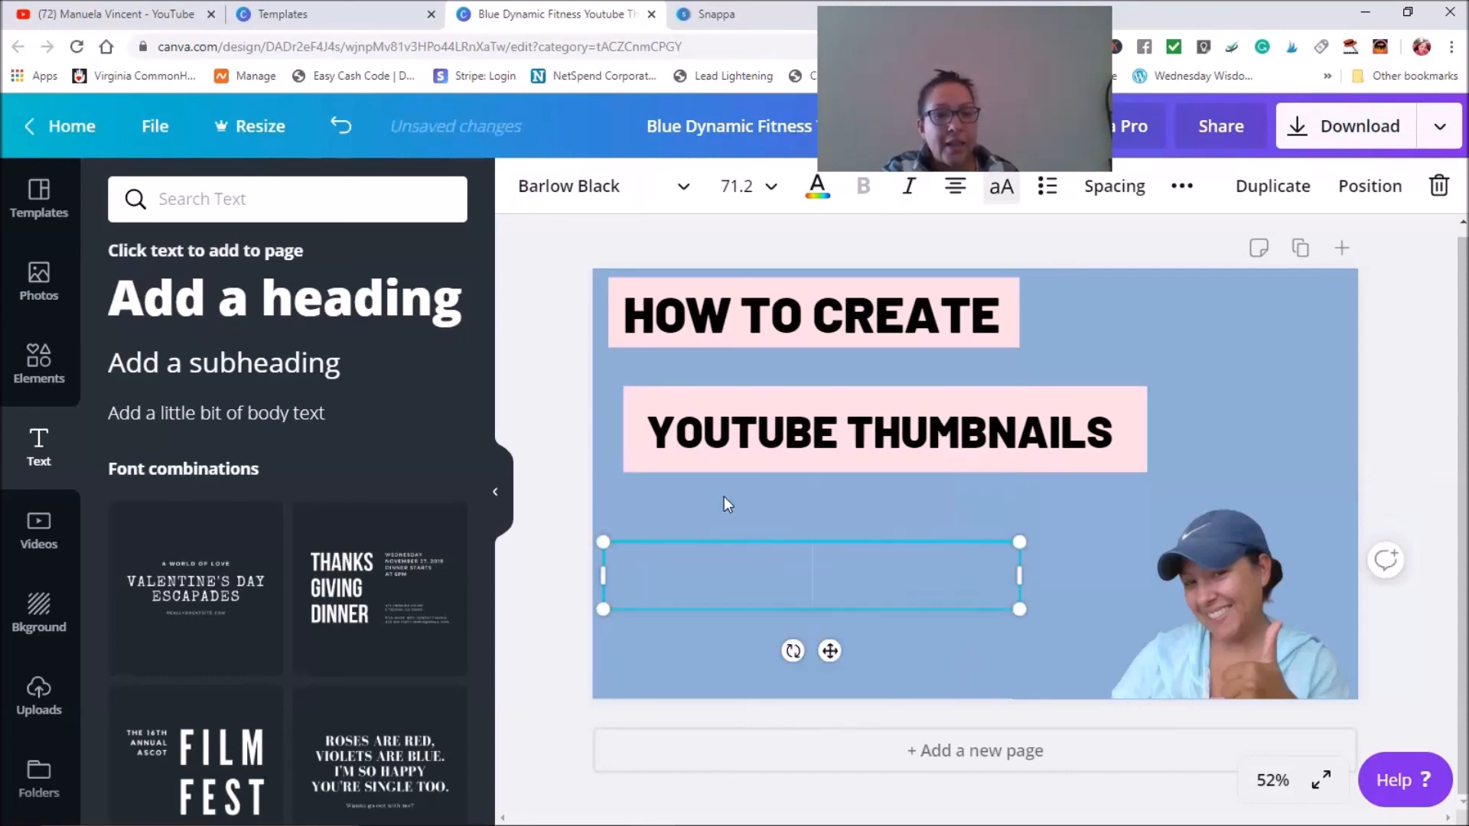
left_click(1081, 389)
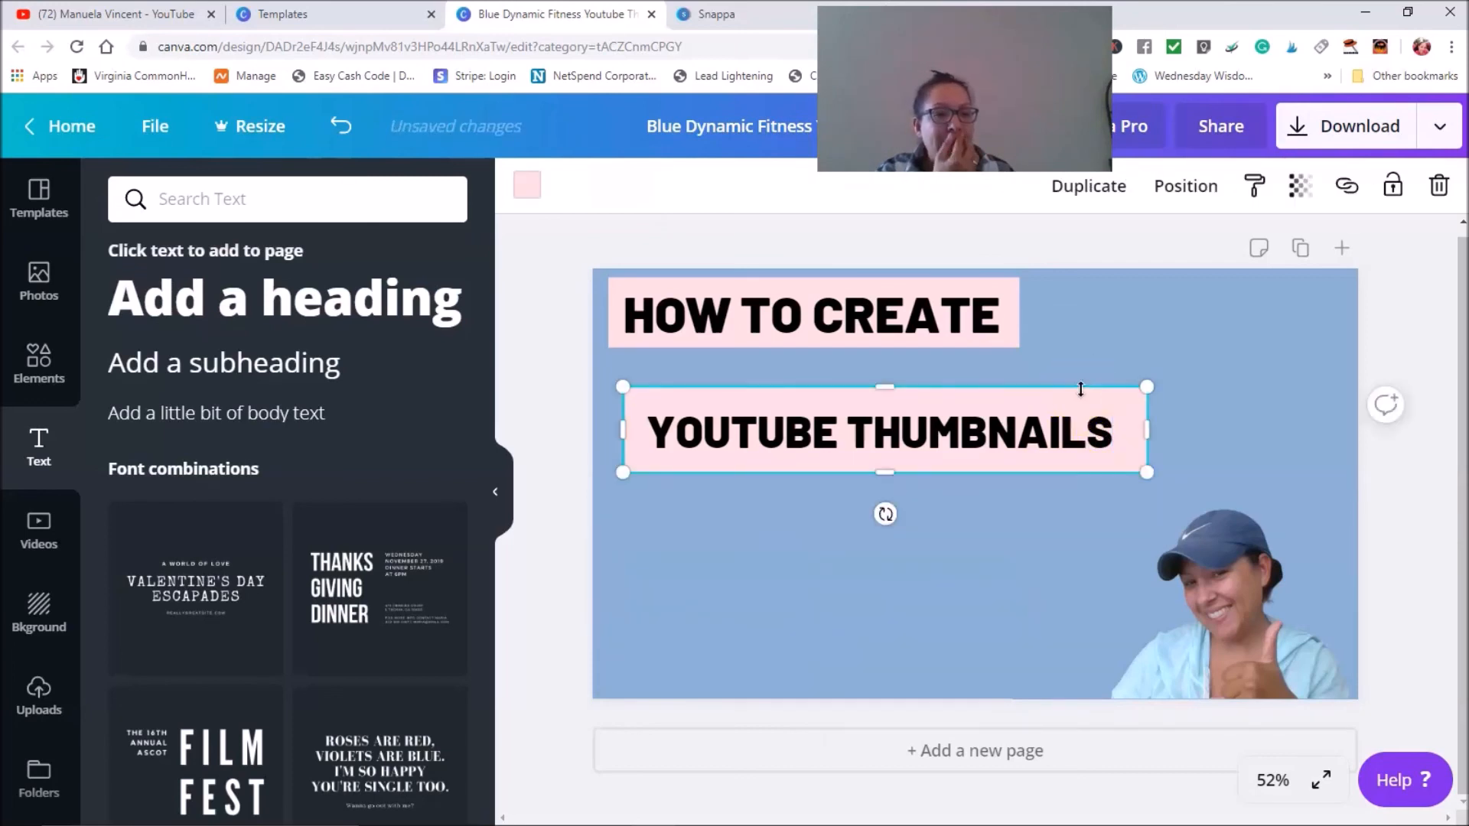
Enlarge the thumbs-up photo cutout to about 1,015 by 571 and shift it toward the design's right edge.
left_click(1076, 579)
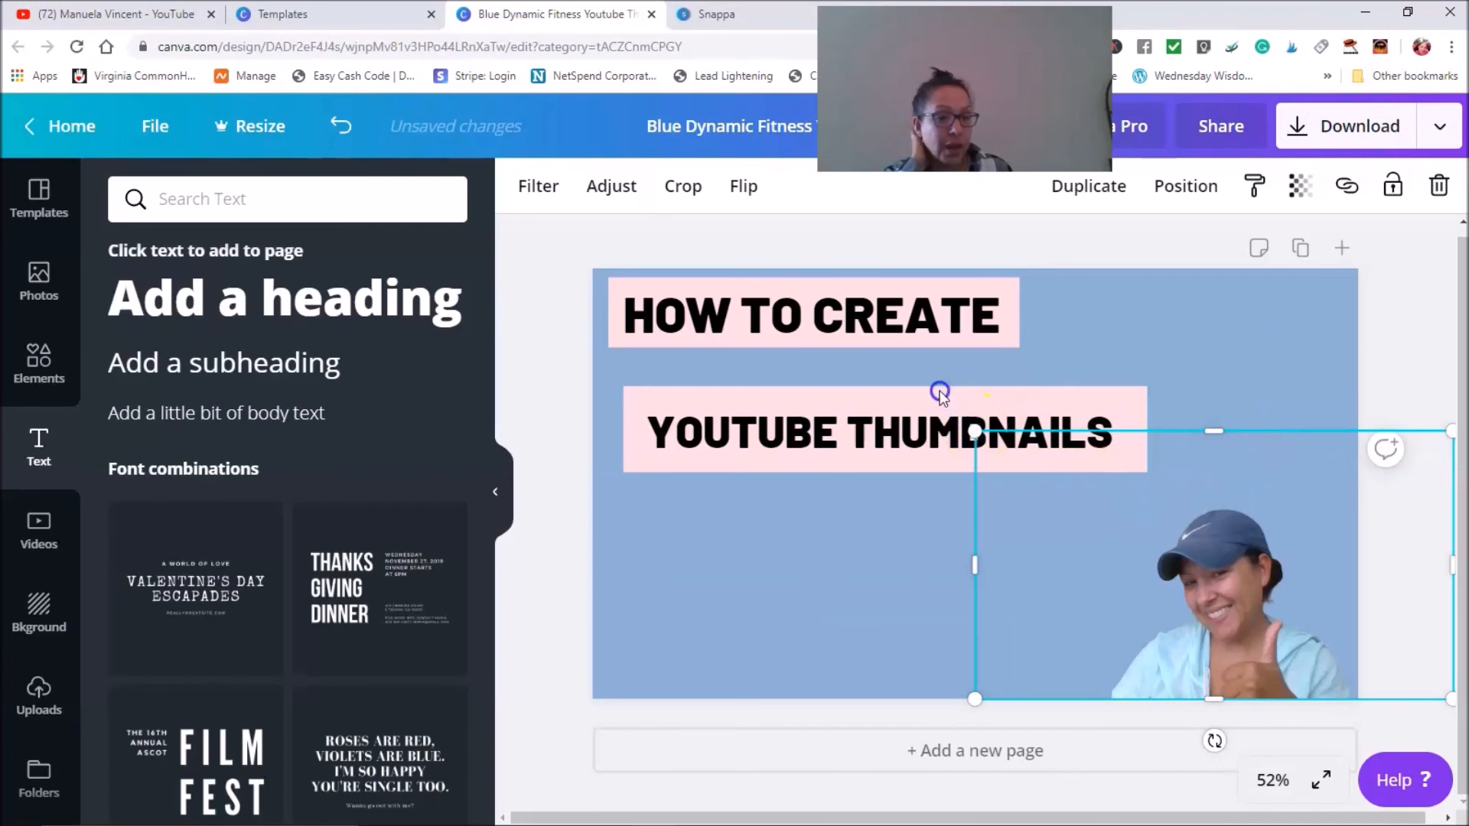
left_click_drag(919, 364, 882, 300)
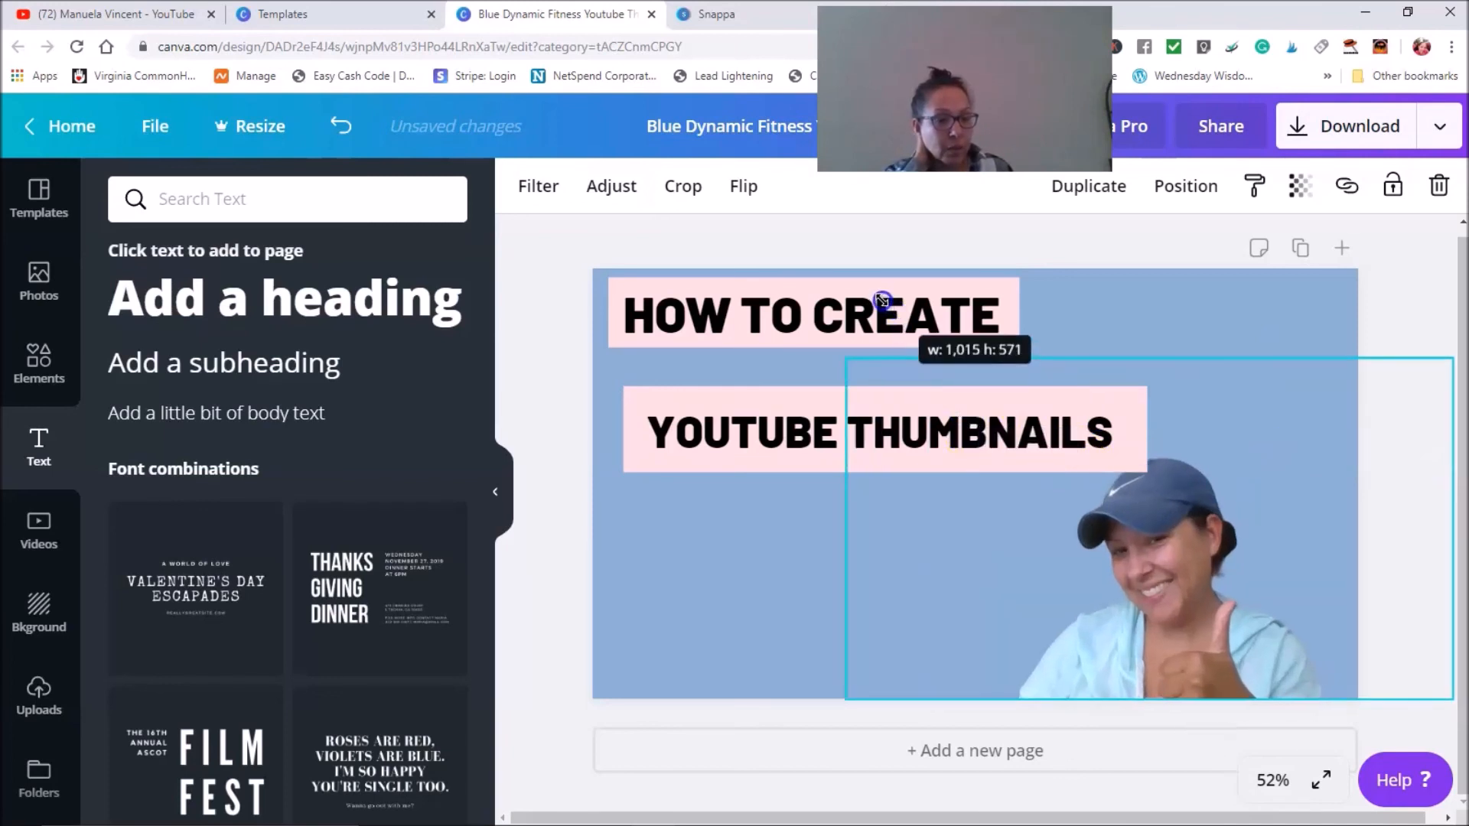
left_click(1162, 538)
left_click_drag(1188, 554, 1232, 542)
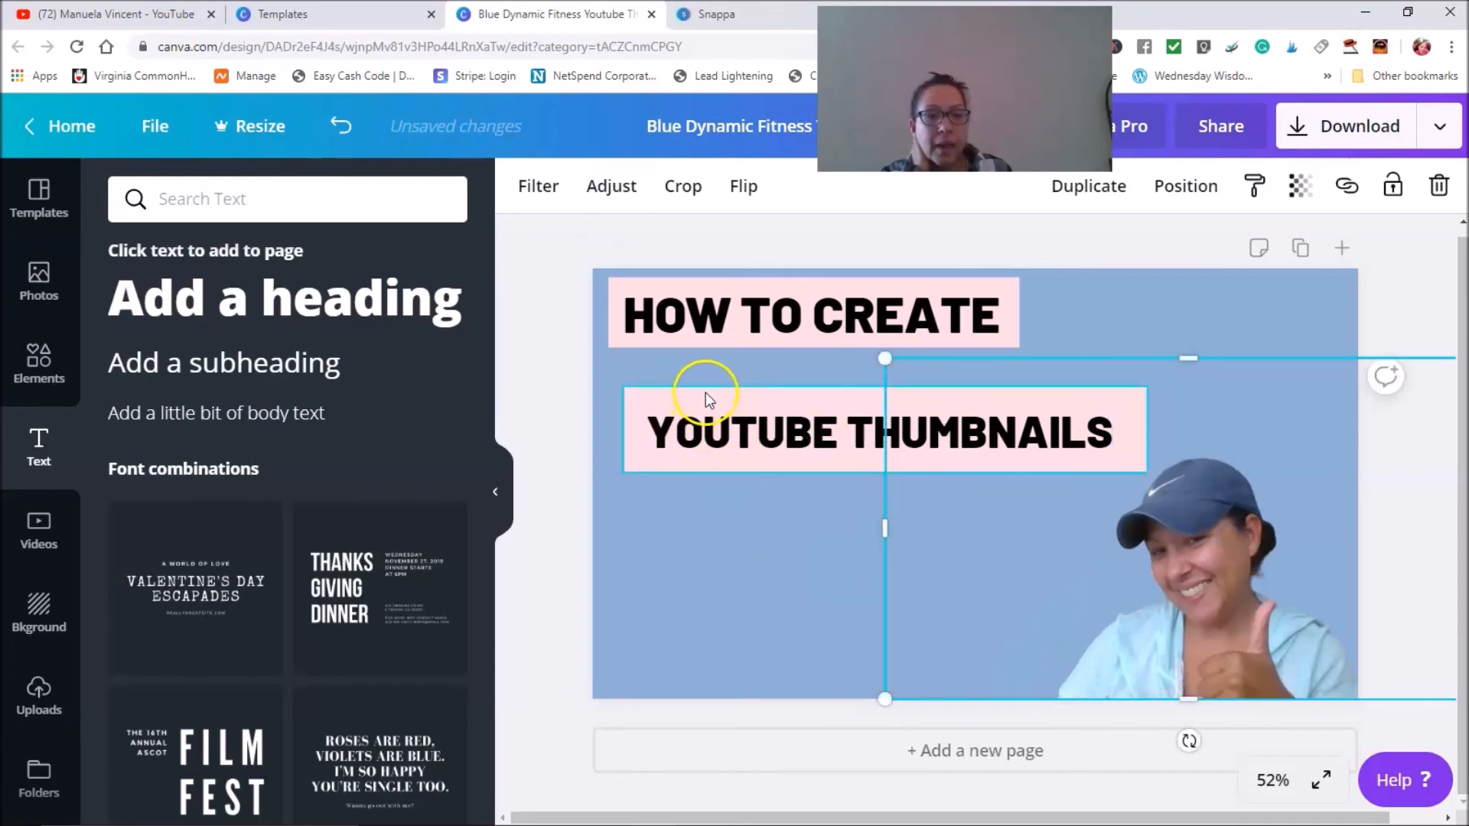
Move the second pink bar to the canvas's left edge and shift the "YOUTUBE THUMBNAILS" text left with it.
left_click_drag(705, 393, 672, 398)
left_click(1039, 440)
mouse_move(994, 439)
left_mouse_down()
mouse_move(946, 438)
mouse_move(992, 433)
left_mouse_up()
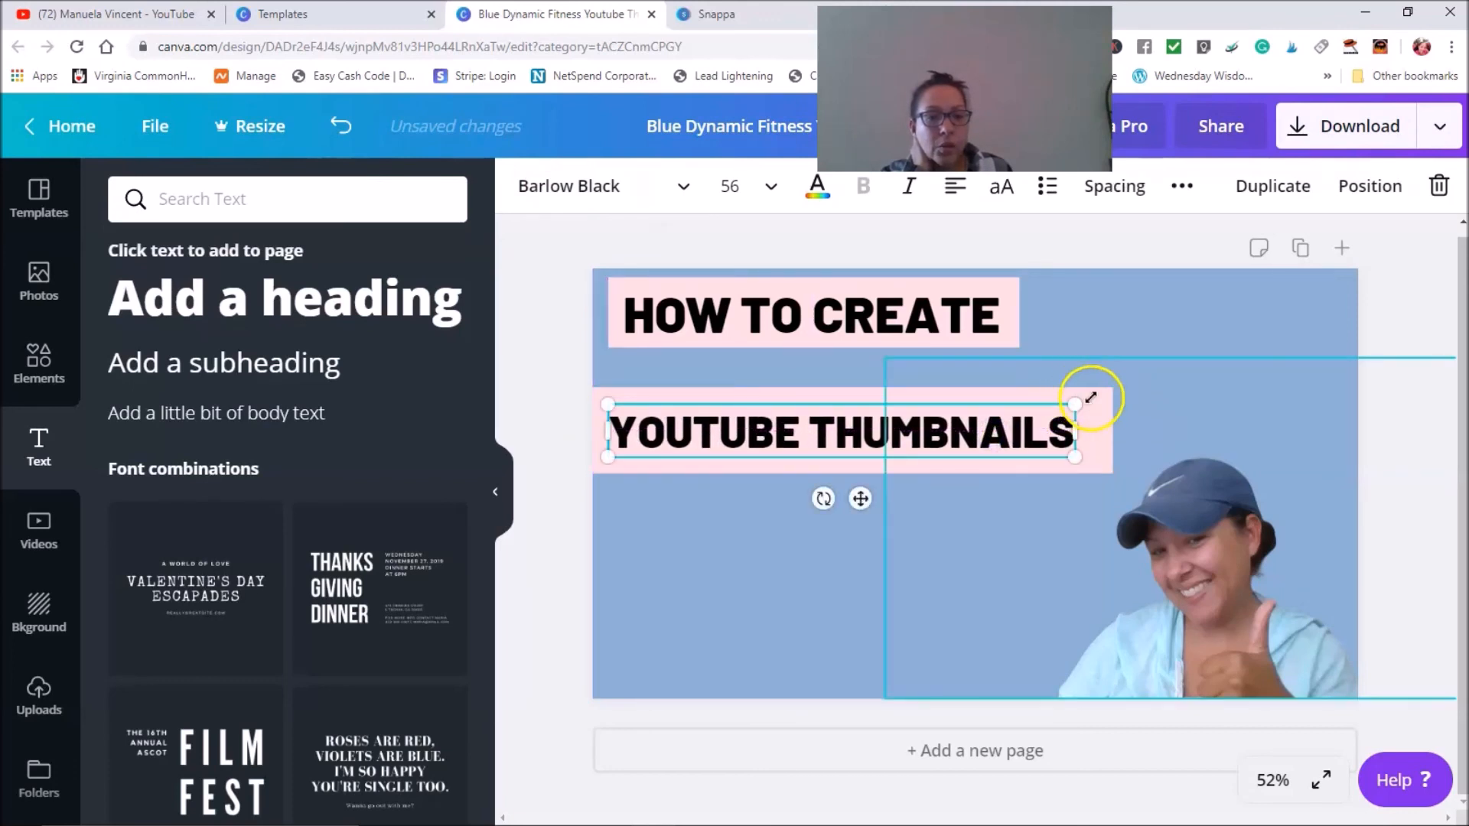
Duplicate the second pink bar, place the copy below it at the canvas's left edge and shorten its right end.
left_click(756, 397)
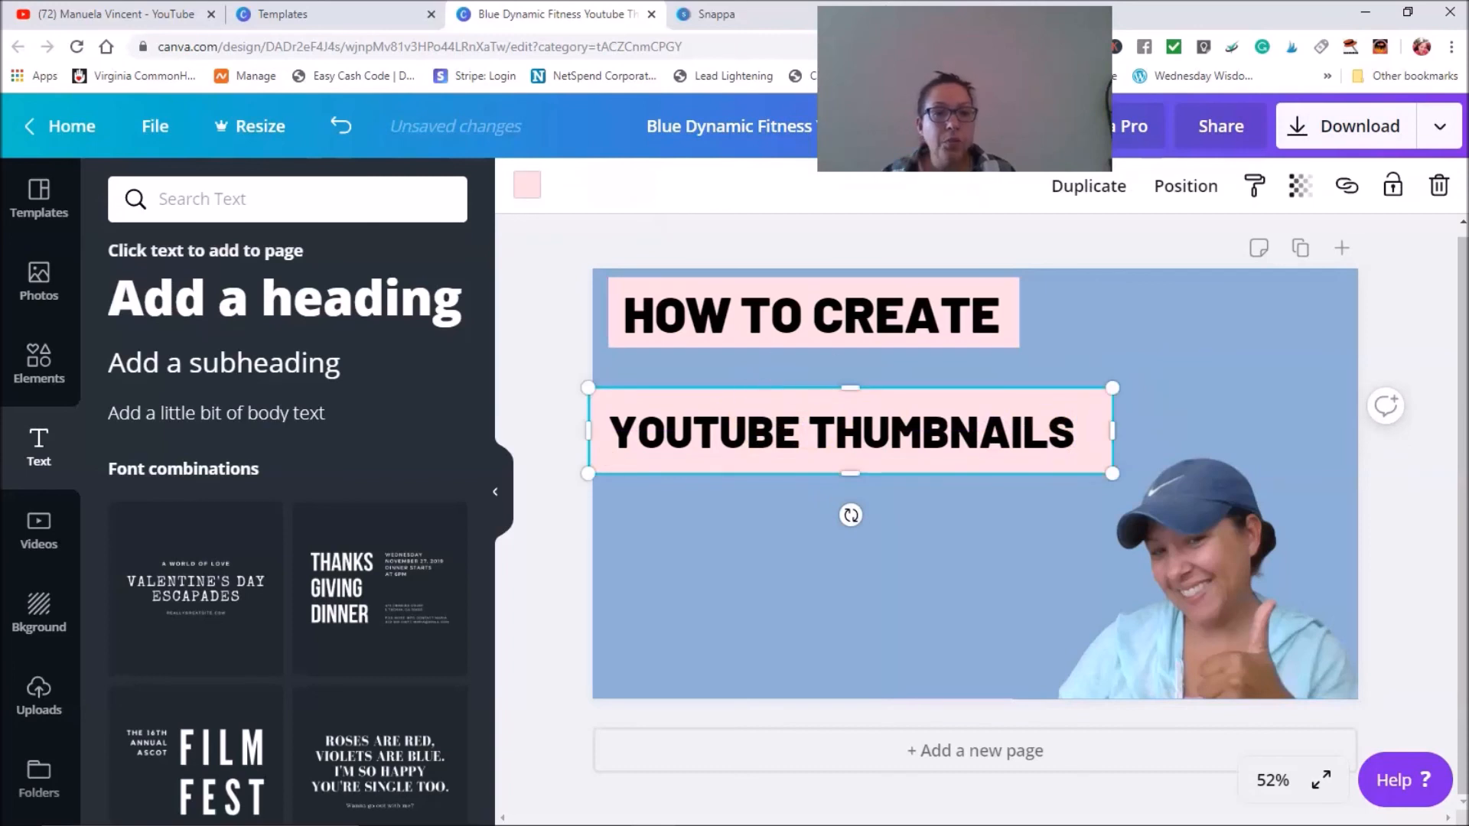
left_click(1099, 191)
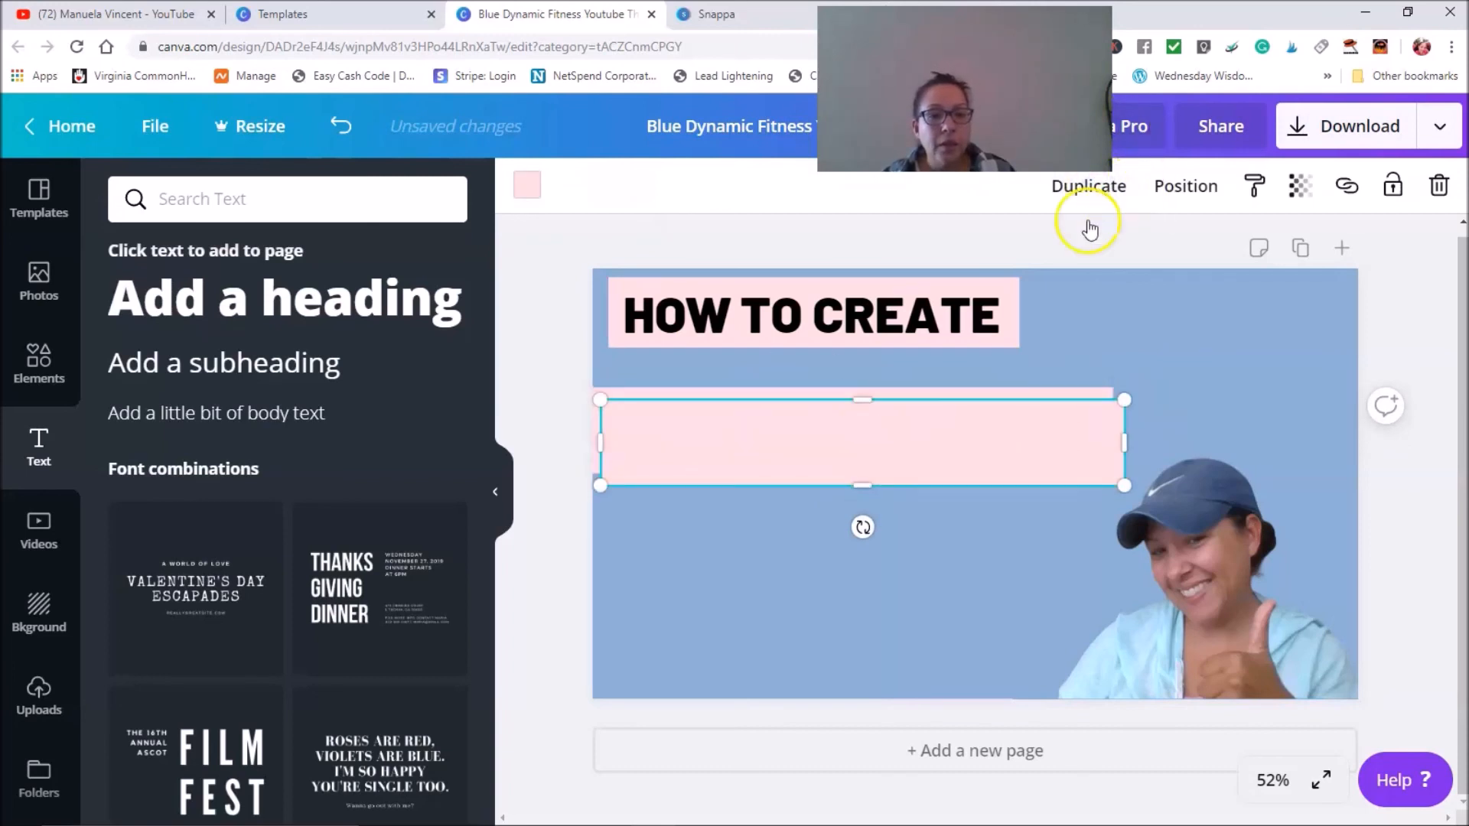
mouse_move(816, 553)
left_mouse_down()
mouse_move(813, 567)
mouse_move(819, 535)
mouse_move(793, 540)
mouse_move(814, 531)
left_mouse_up()
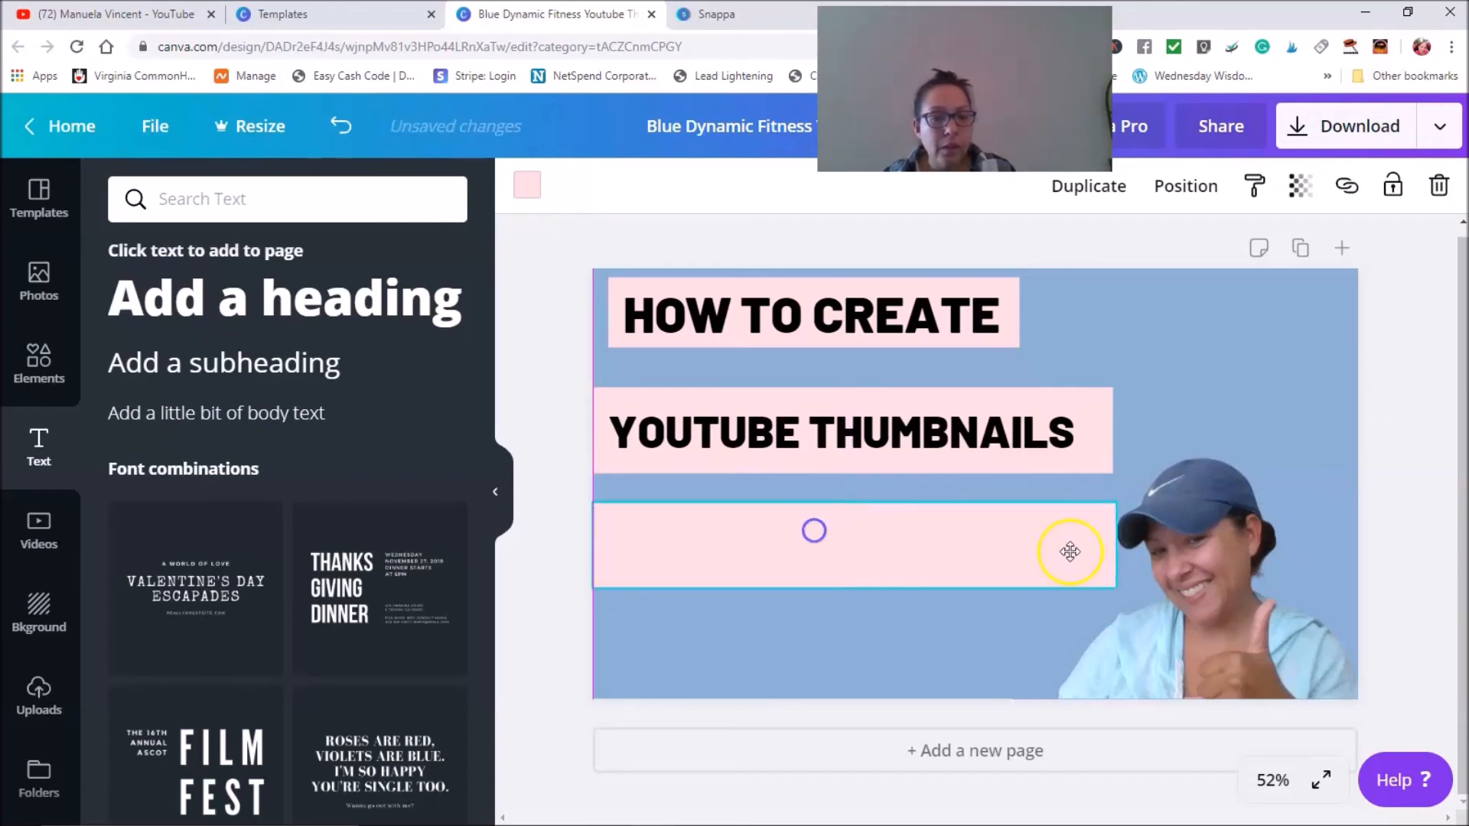
left_click_drag(1115, 545, 996, 538)
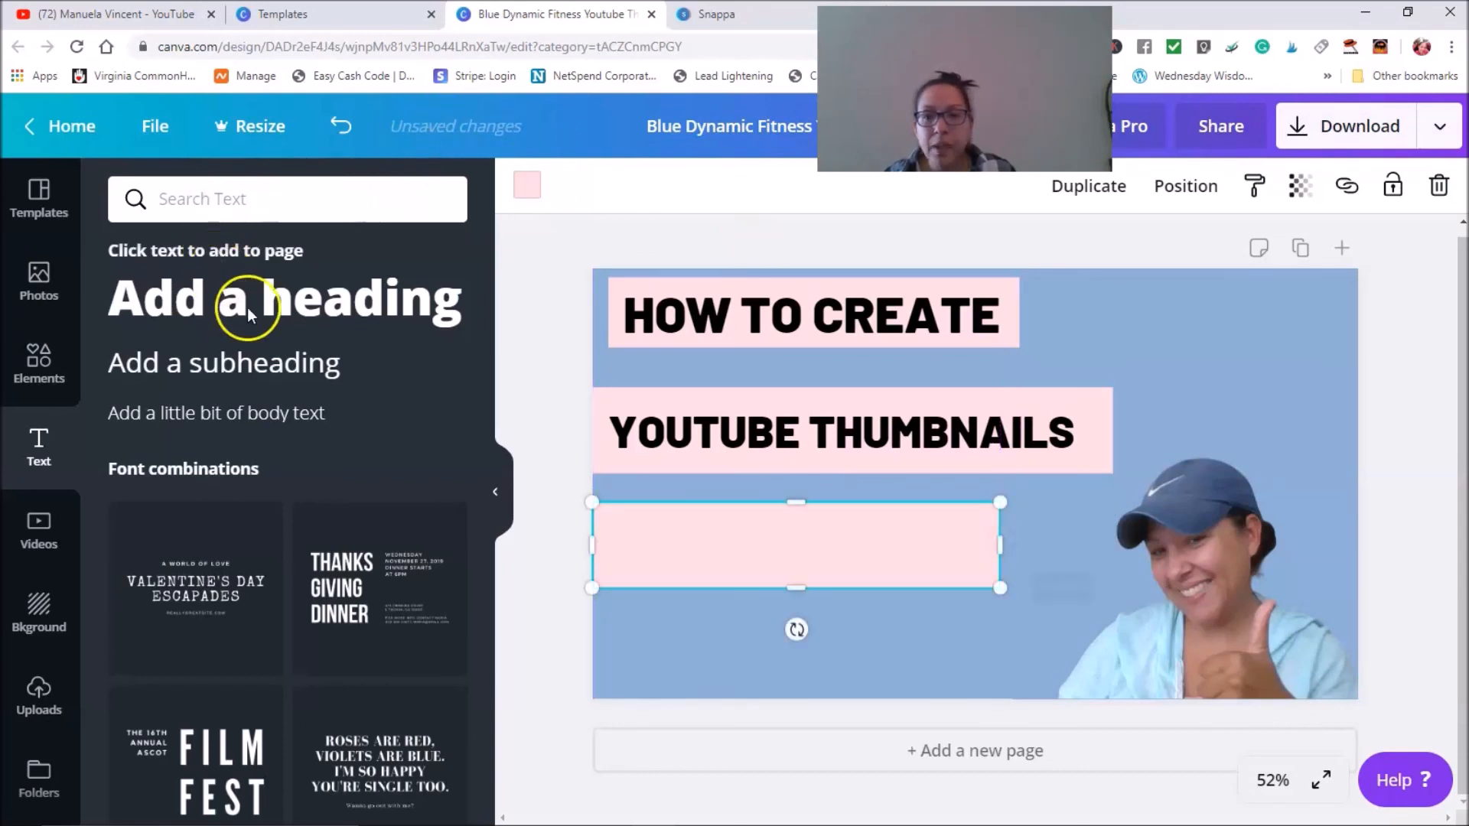
Add a heading on the third pink bar and replace its placeholder text with "FREE".
key("t")
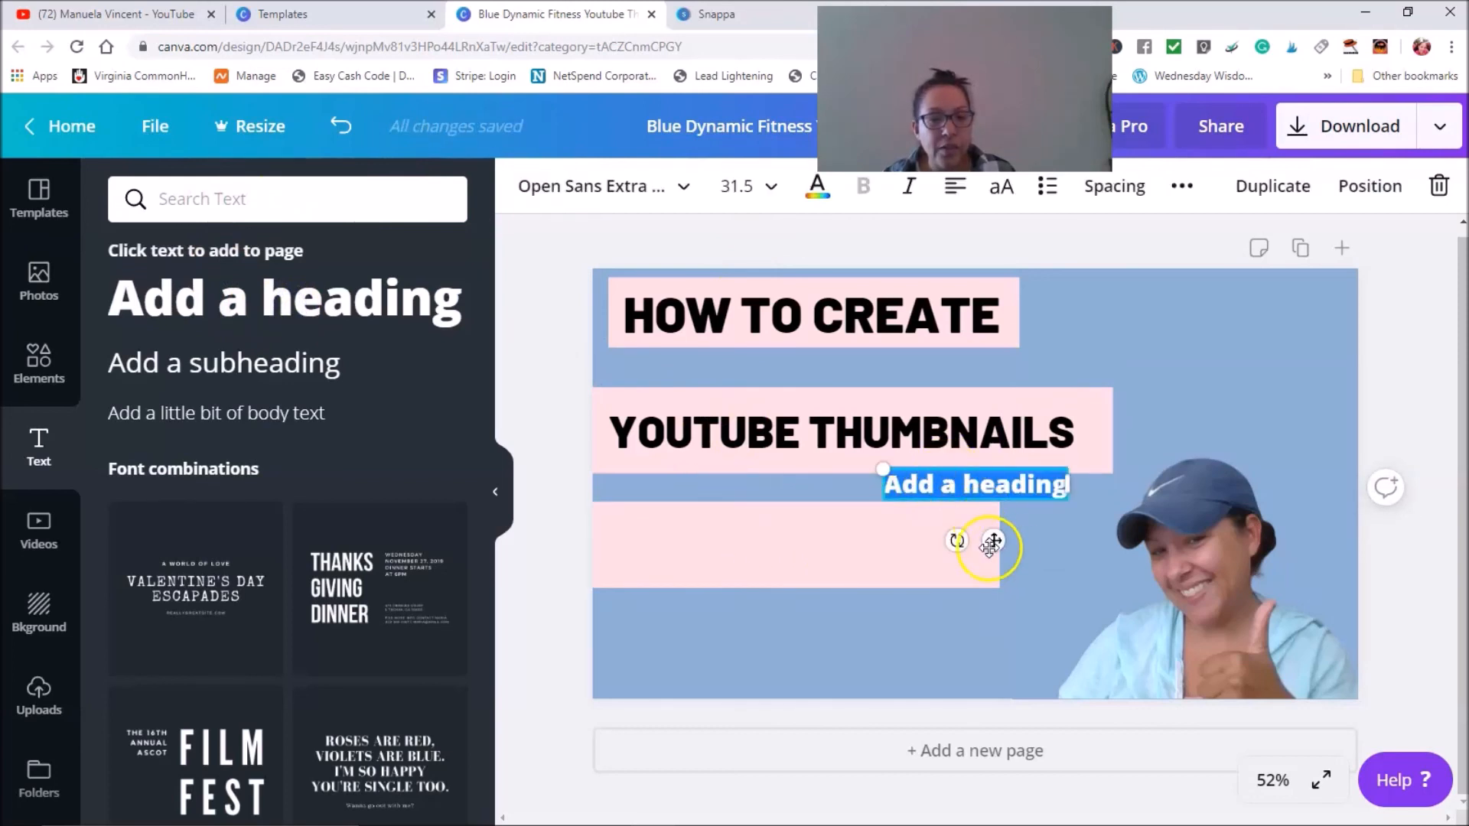
left_click_drag(768, 573, 814, 603)
double_click(838, 545)
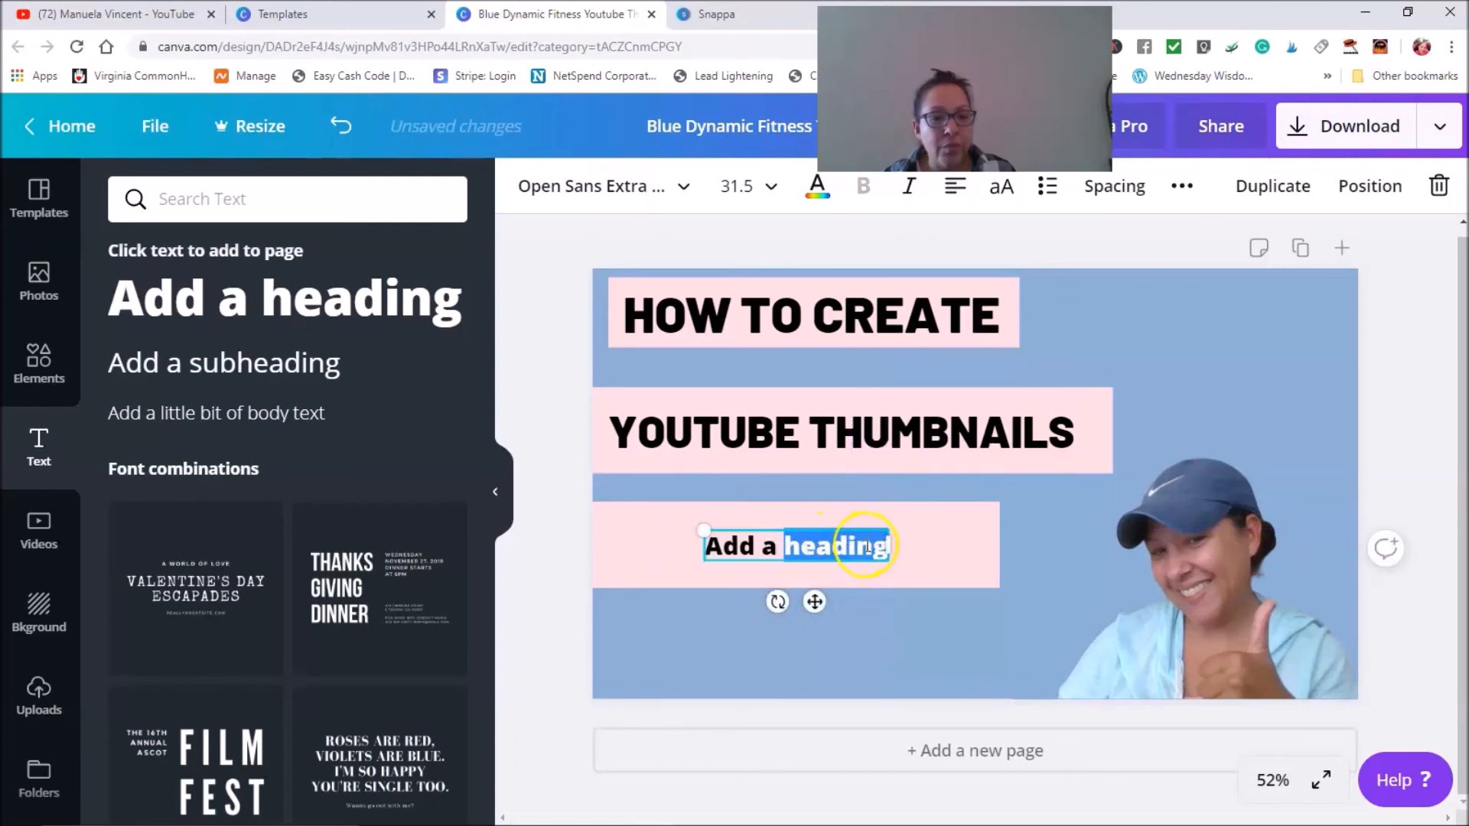
key("BackSpace")
key("BackSpace")
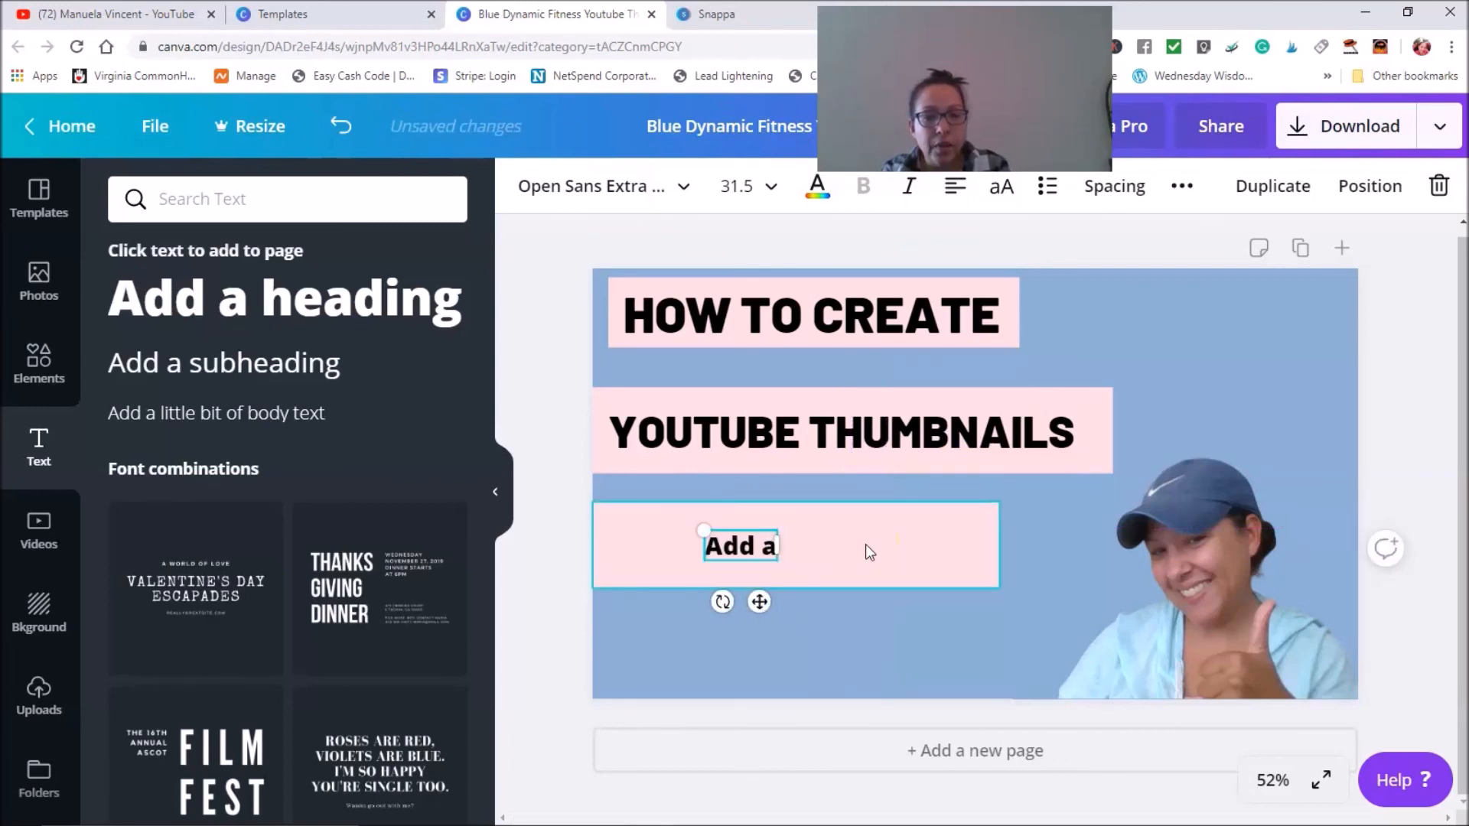
key("BackSpace")
key("BackSpace")
key("BackSpace")
key("BackSpace")
key("BackSpace")
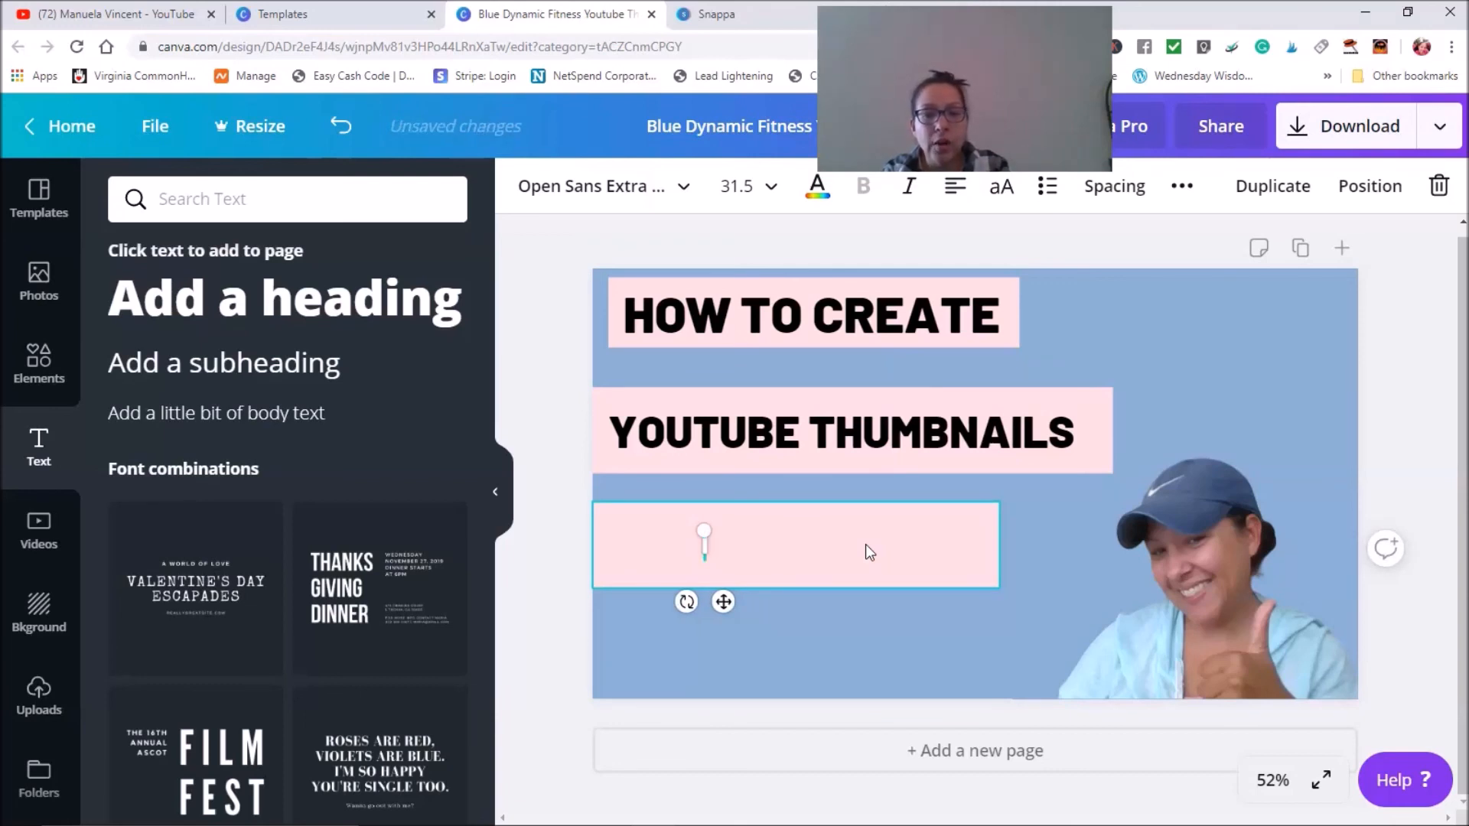
type("FREE")
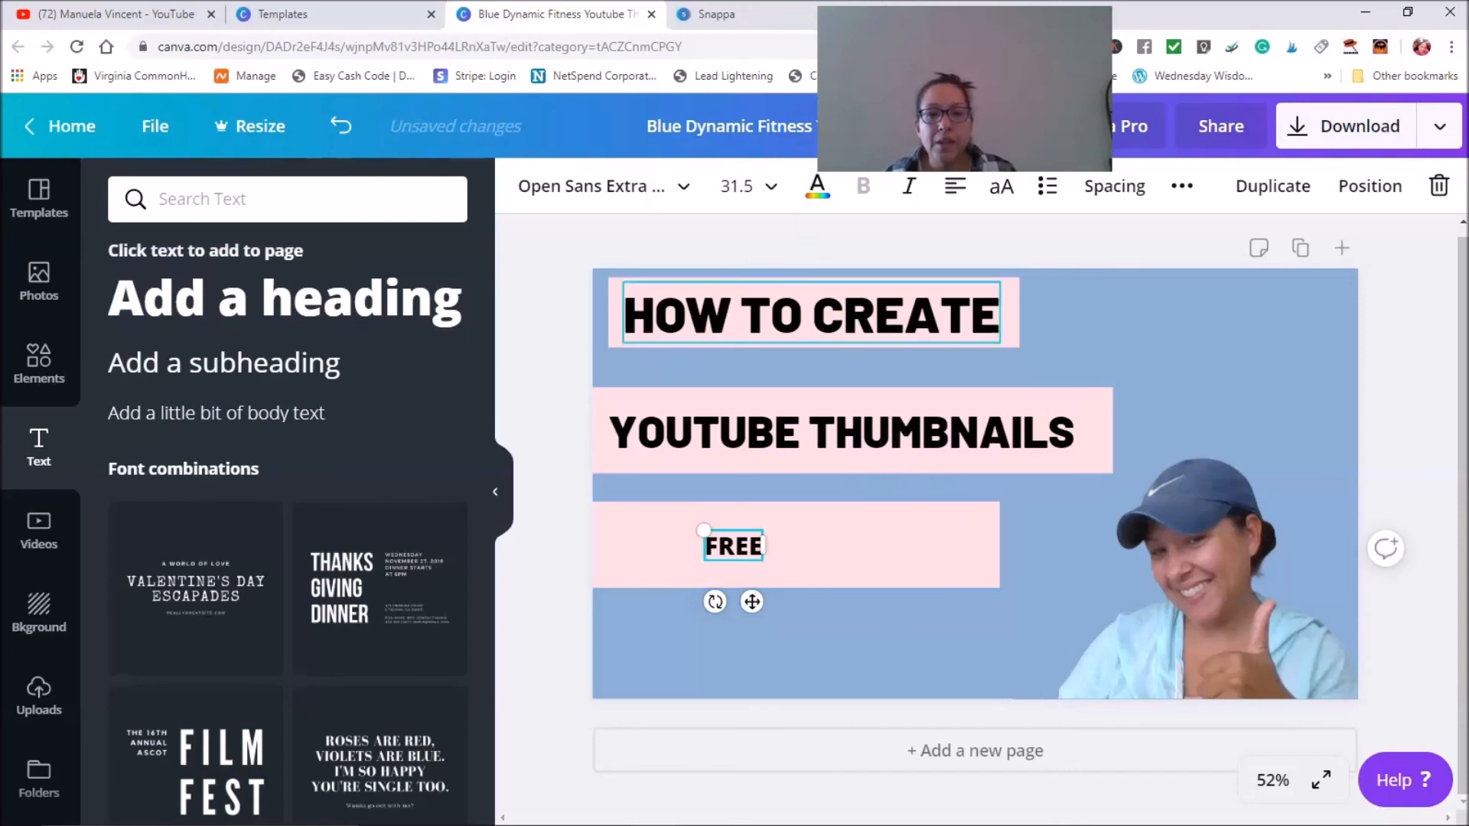
Change the "FREE" text to the Barlow Black font at size 80.
left_click(683, 189)
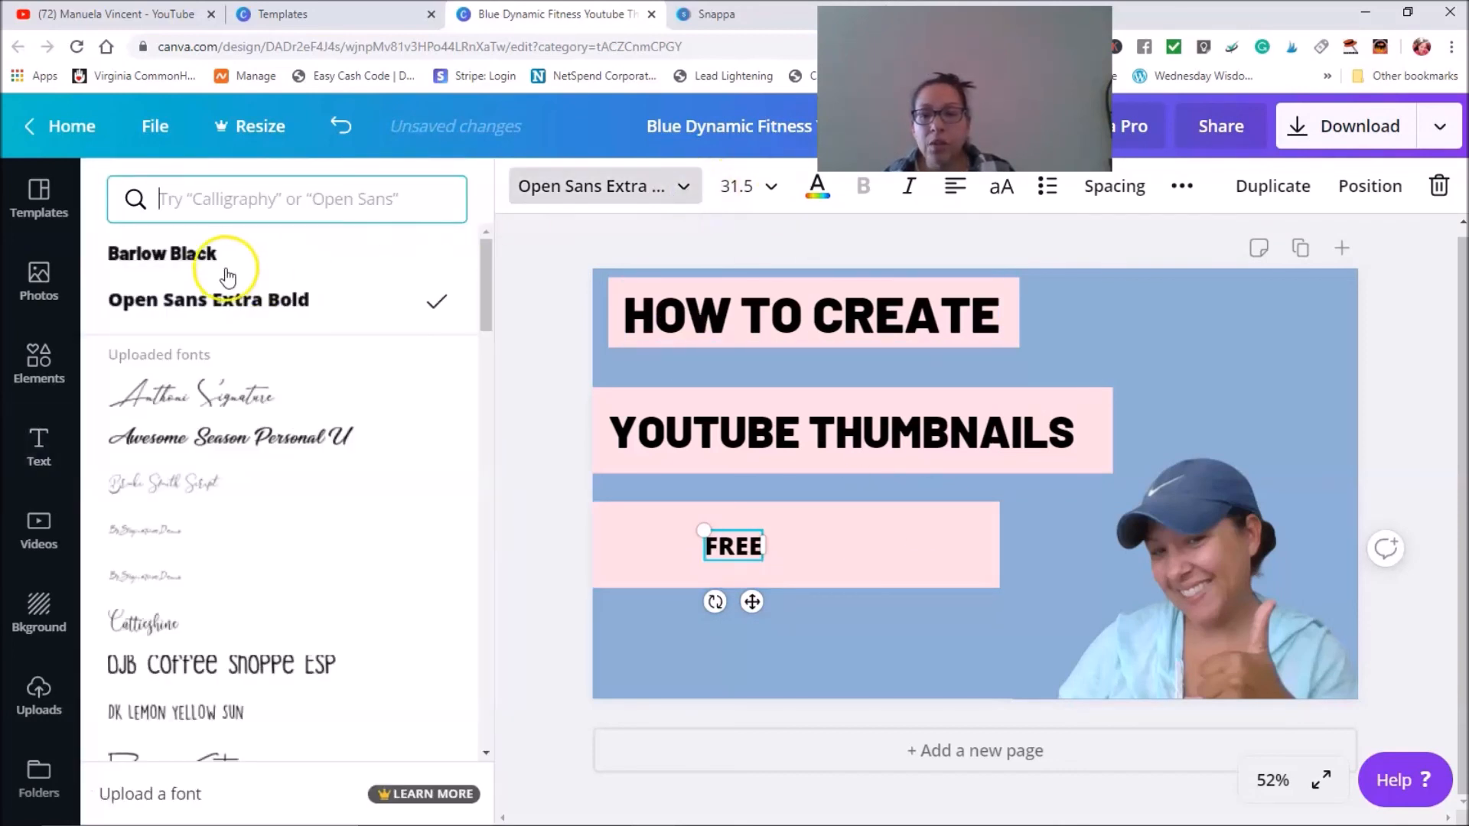
left_click(203, 259)
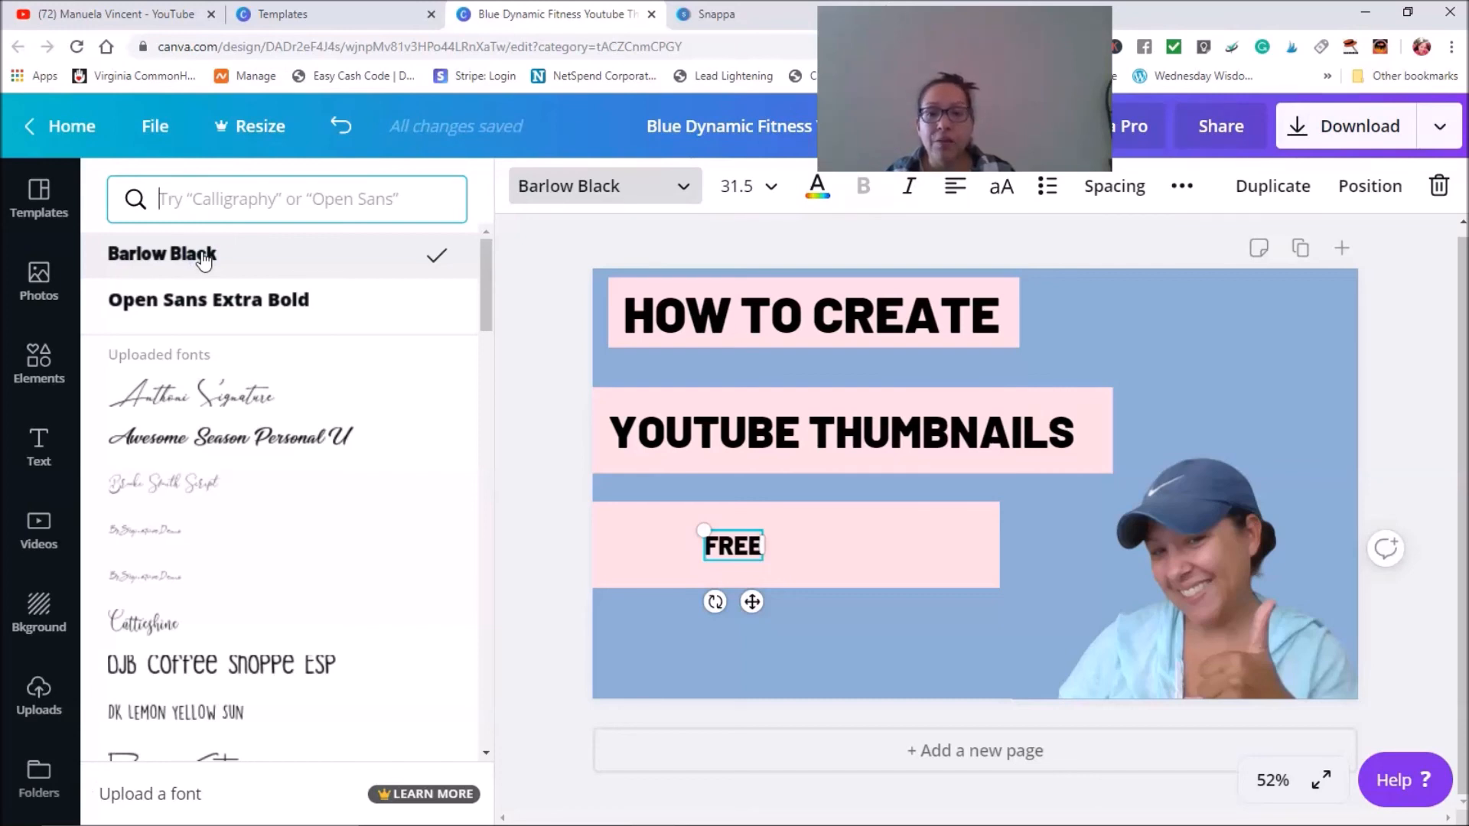
left_click(776, 189)
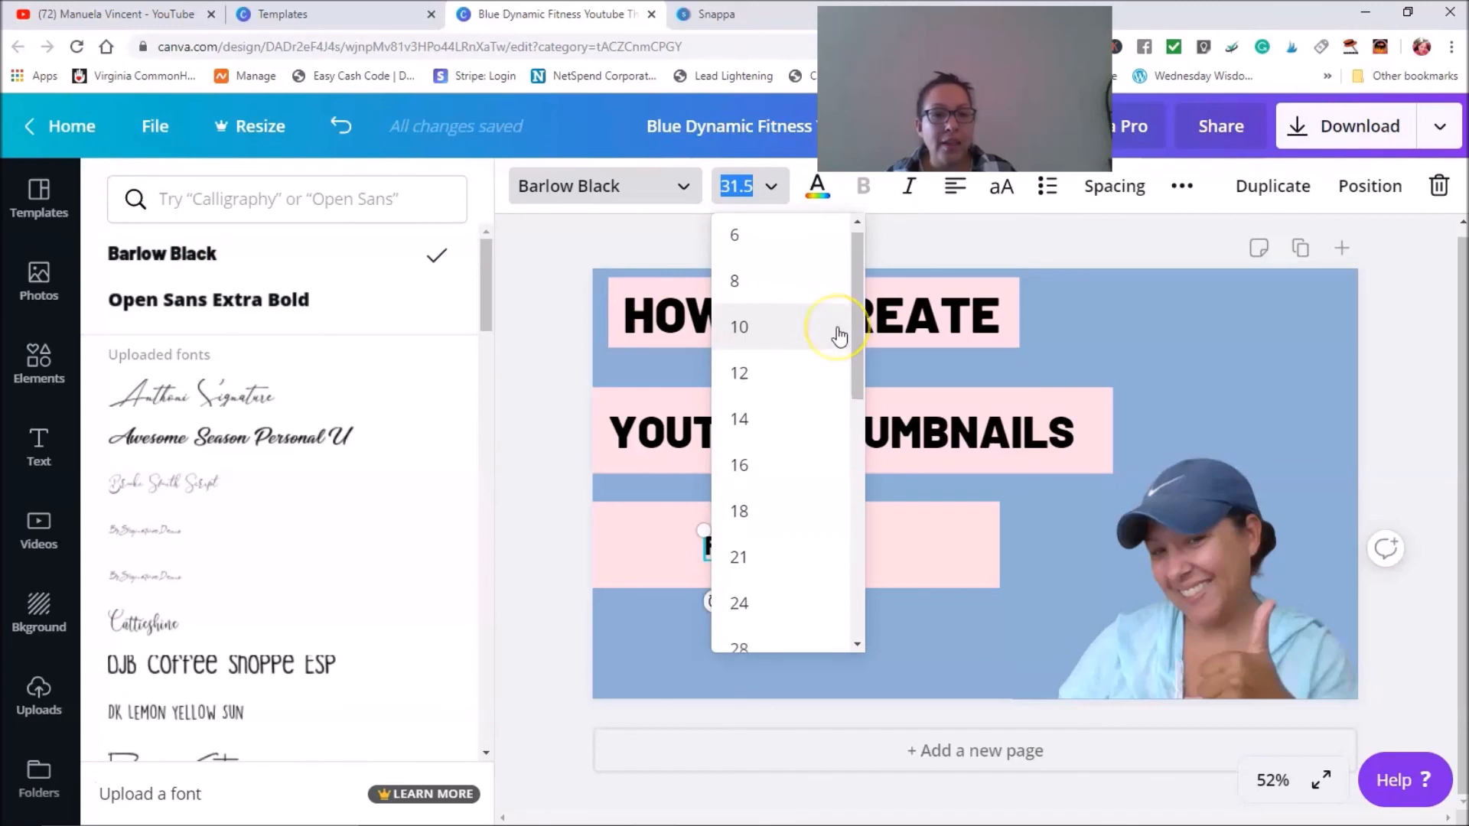
scroll(838, 335, "down", 5)
left_click(754, 387)
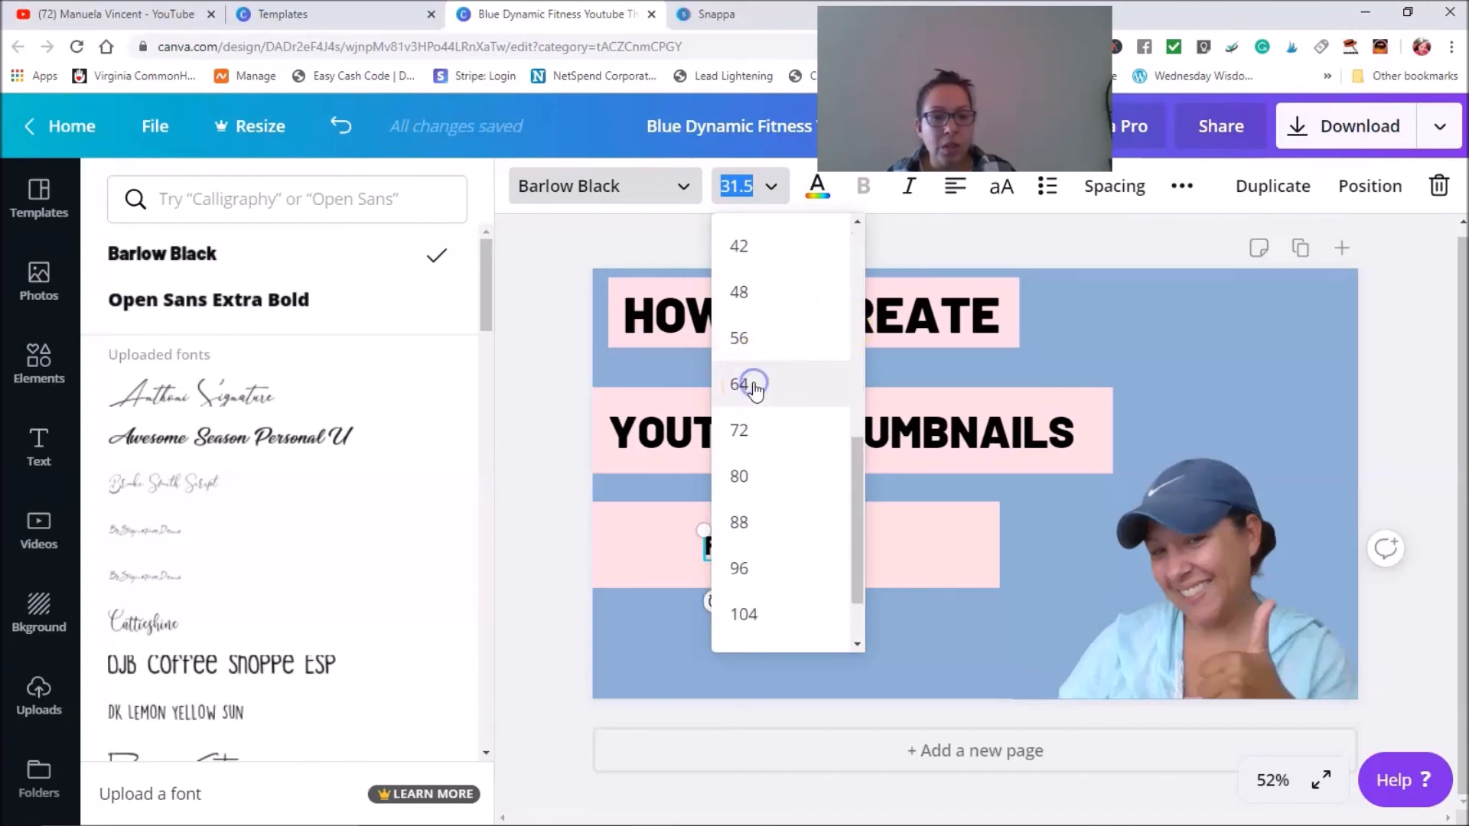
left_click(782, 191)
left_click(778, 525)
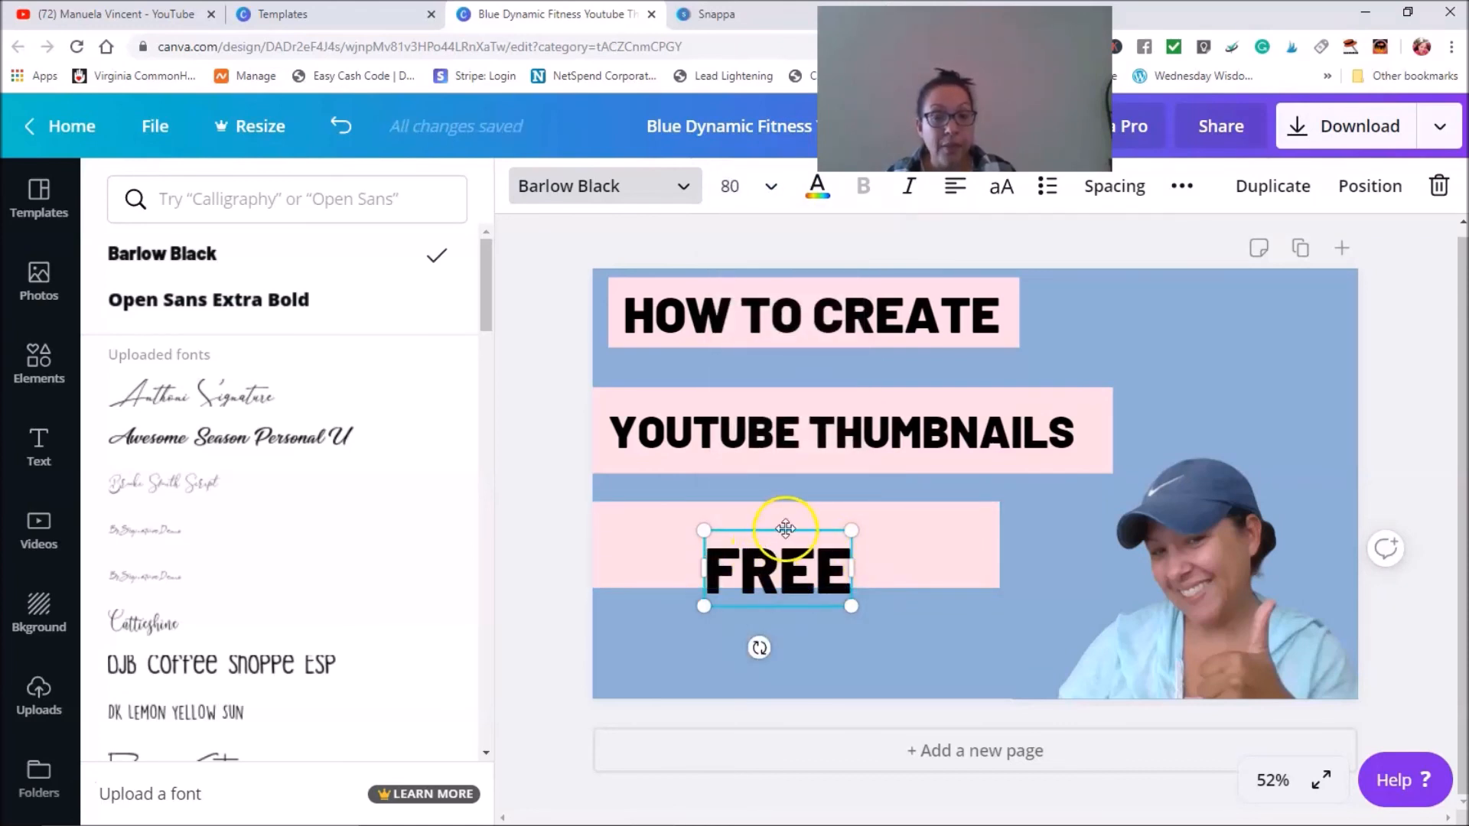
Move the "FREE" text up onto the third pink bar and narrow the bar from both ends around it.
left_click_drag(786, 510, 794, 487)
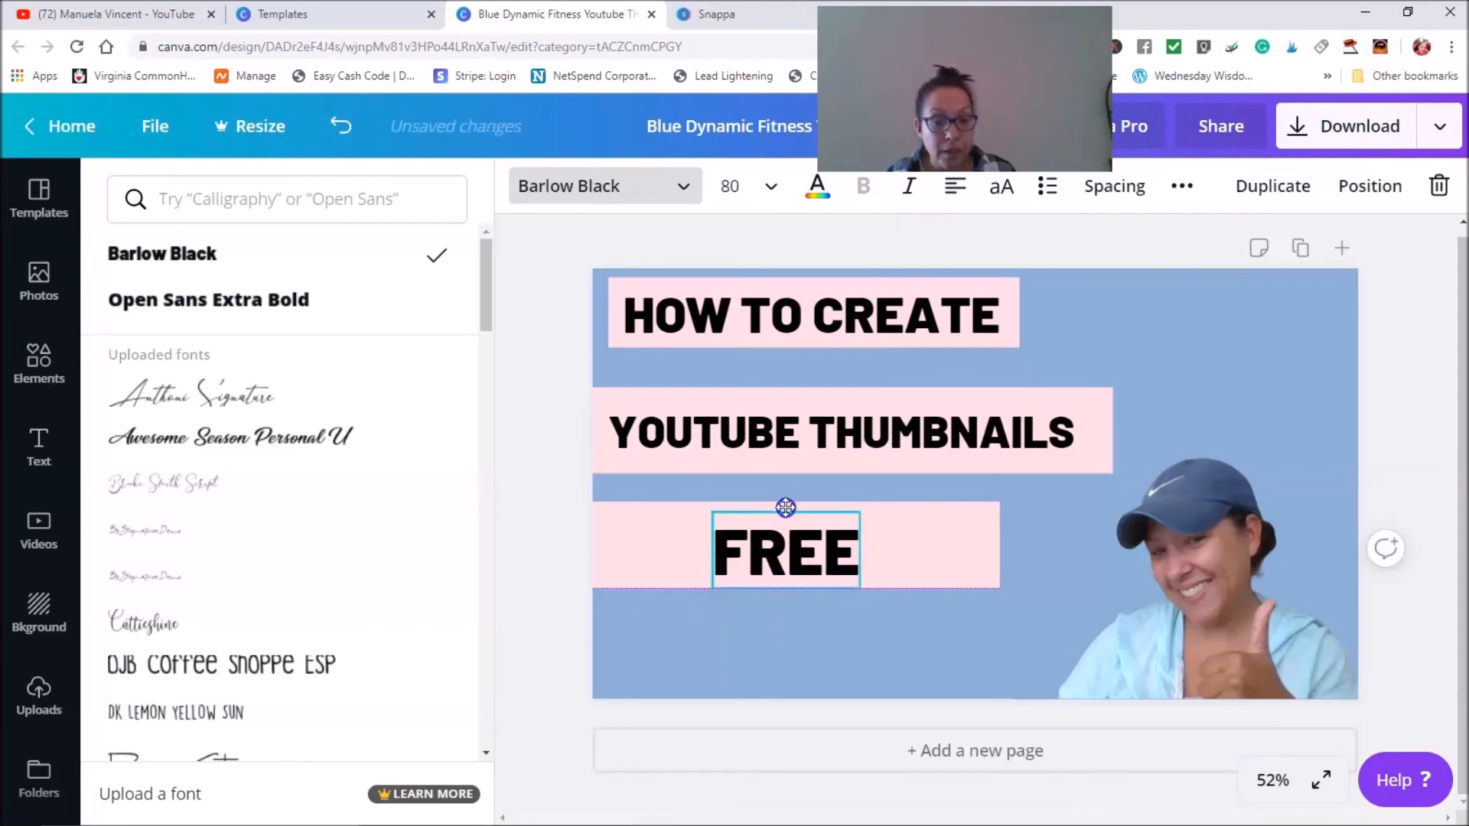
left_click(990, 542)
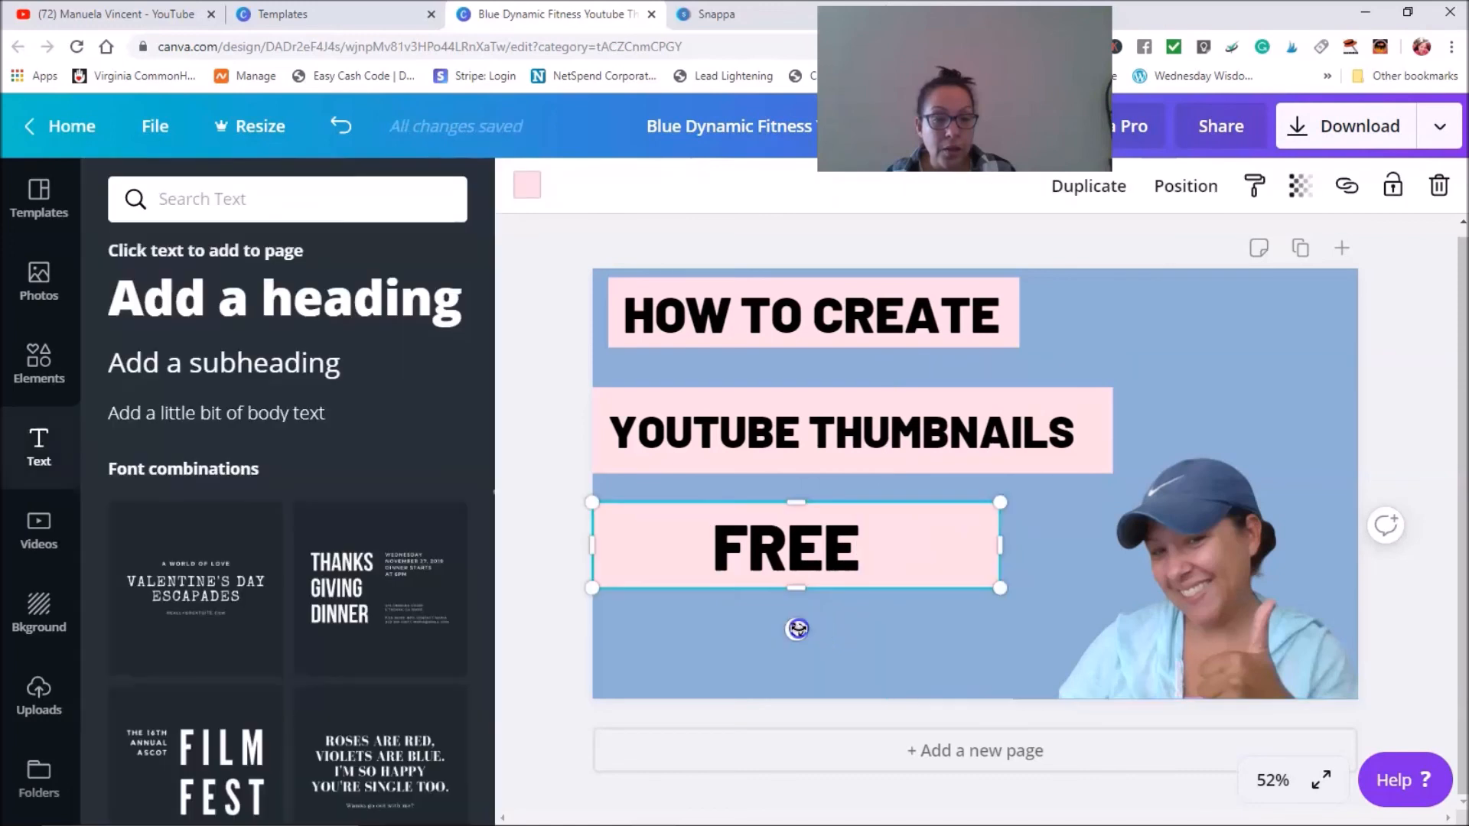
left_click_drag(1000, 544, 884, 540)
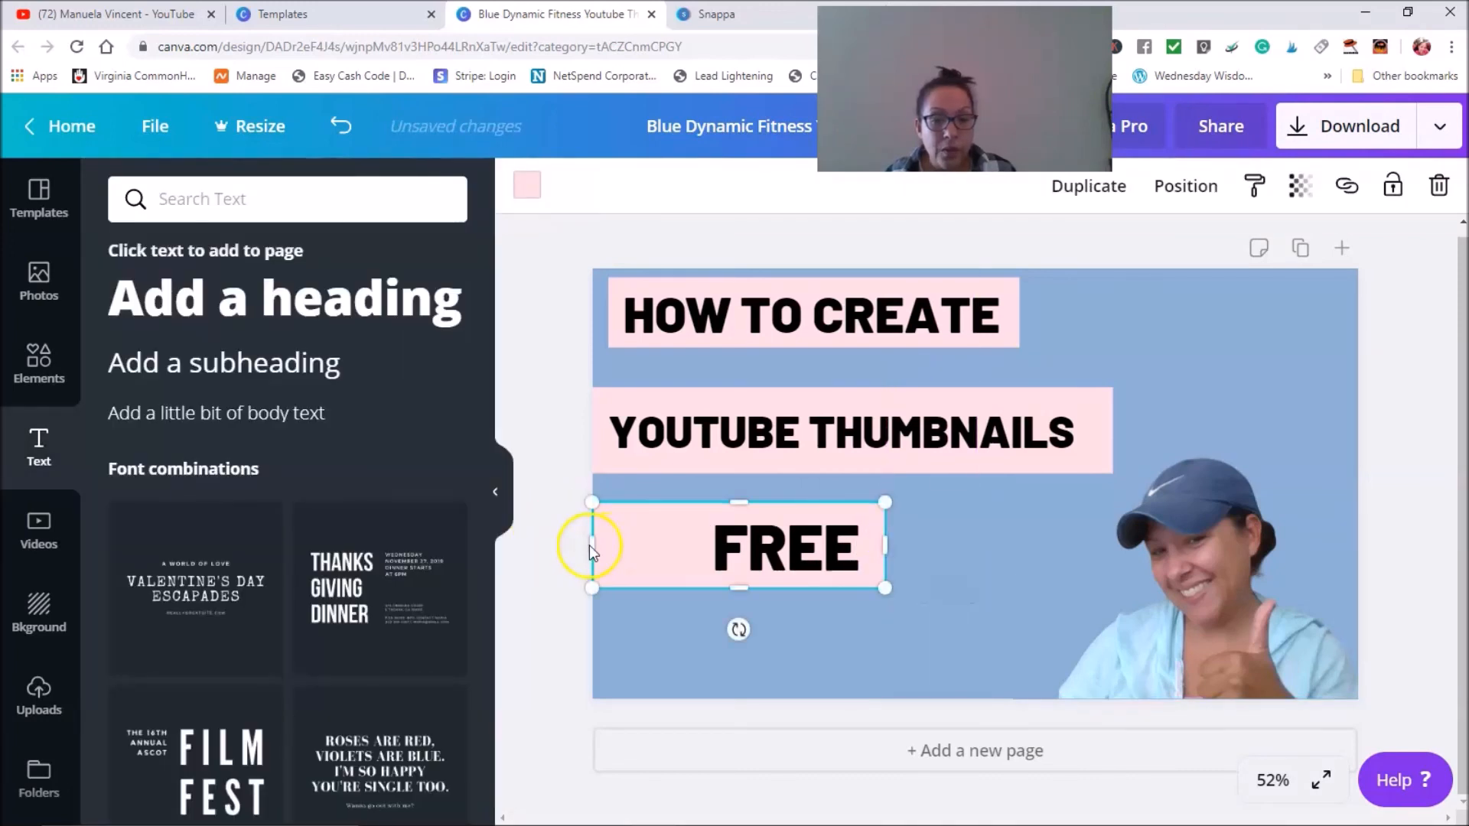
left_click_drag(591, 545, 672, 554)
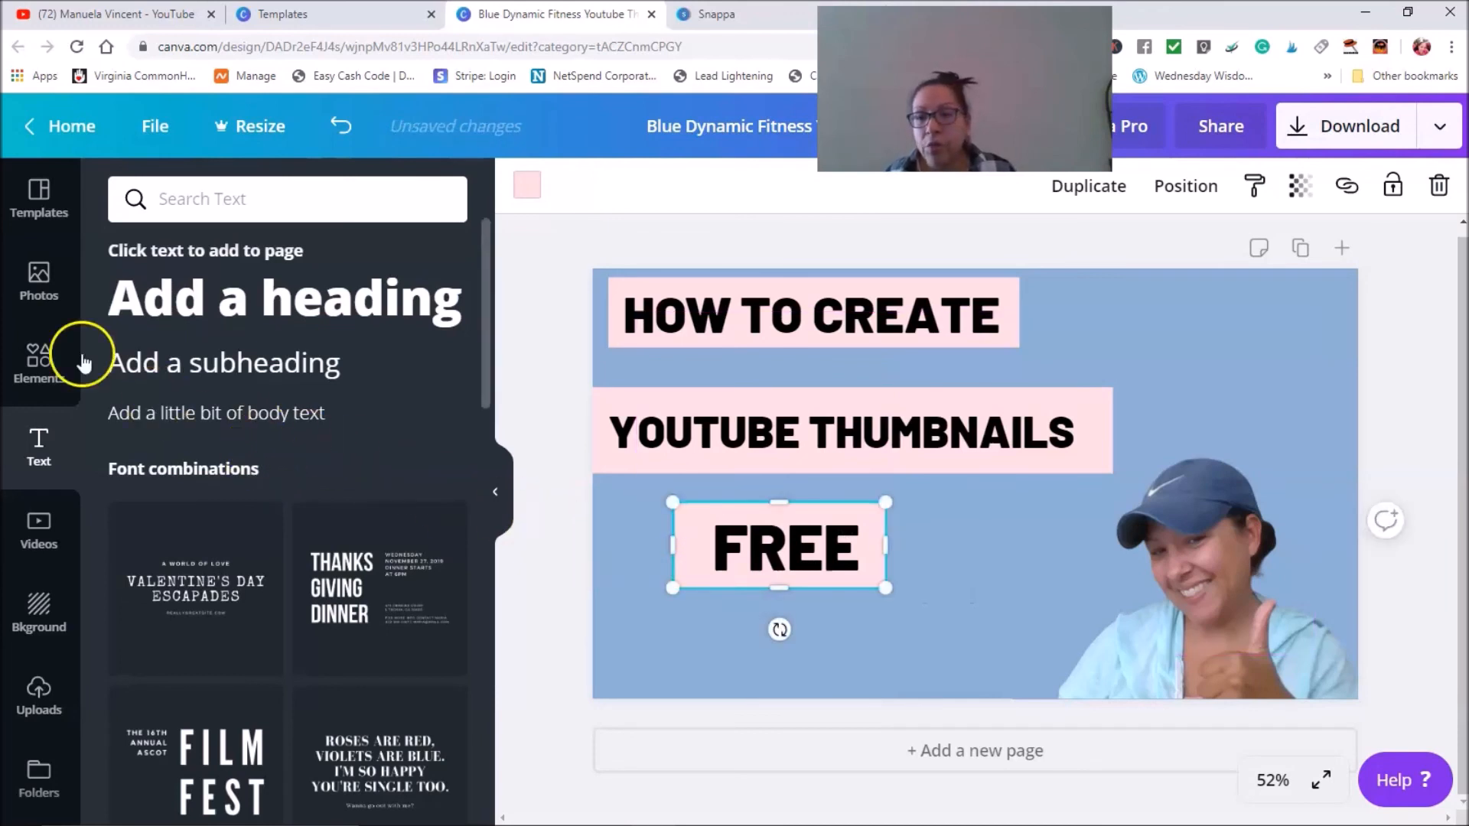
Search the elements for "youtube thumbs up" and look through the thumbs-up graphics for a usable one.
left_click(38, 376)
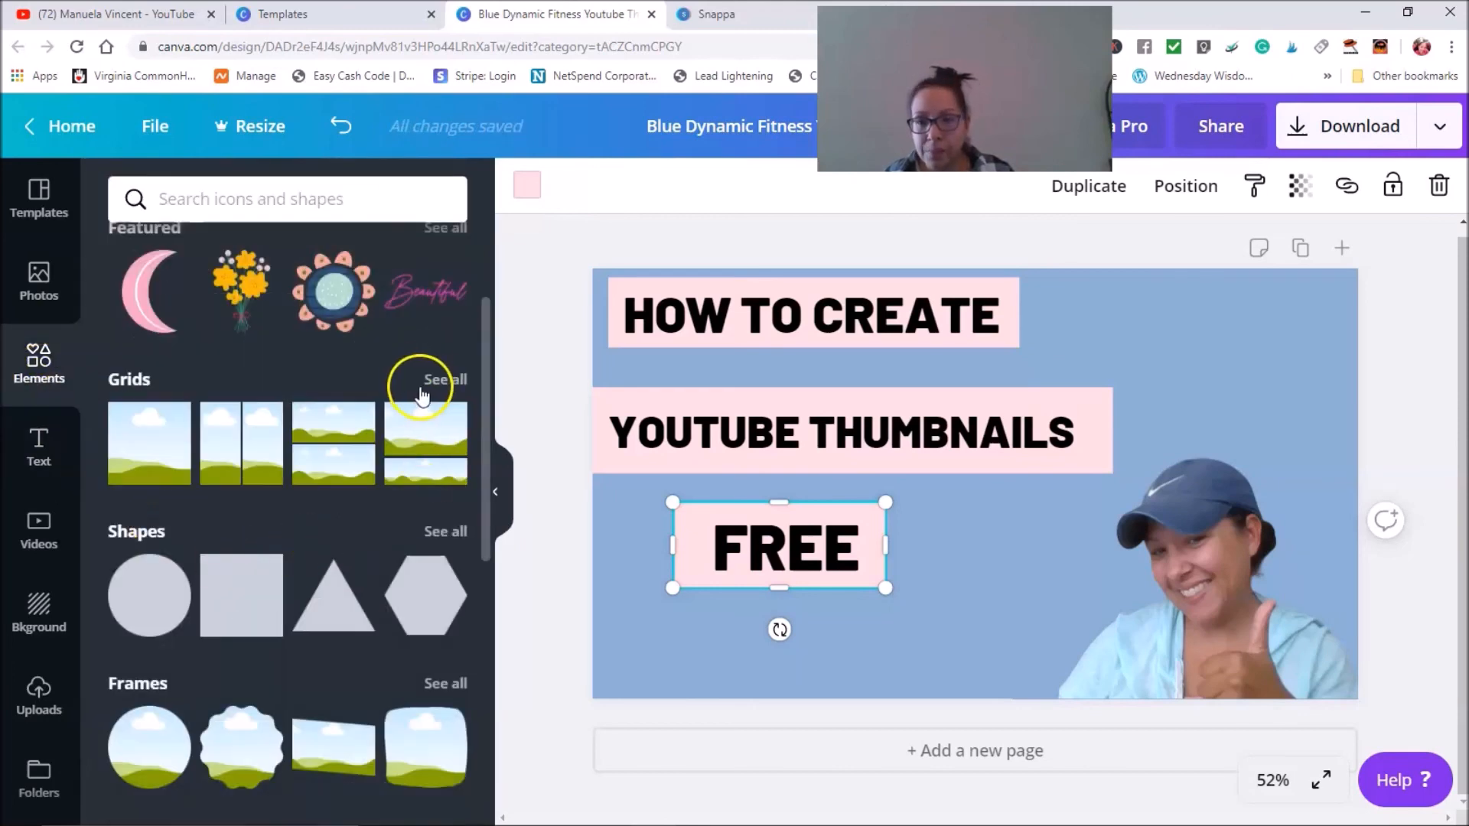
left_click(262, 200)
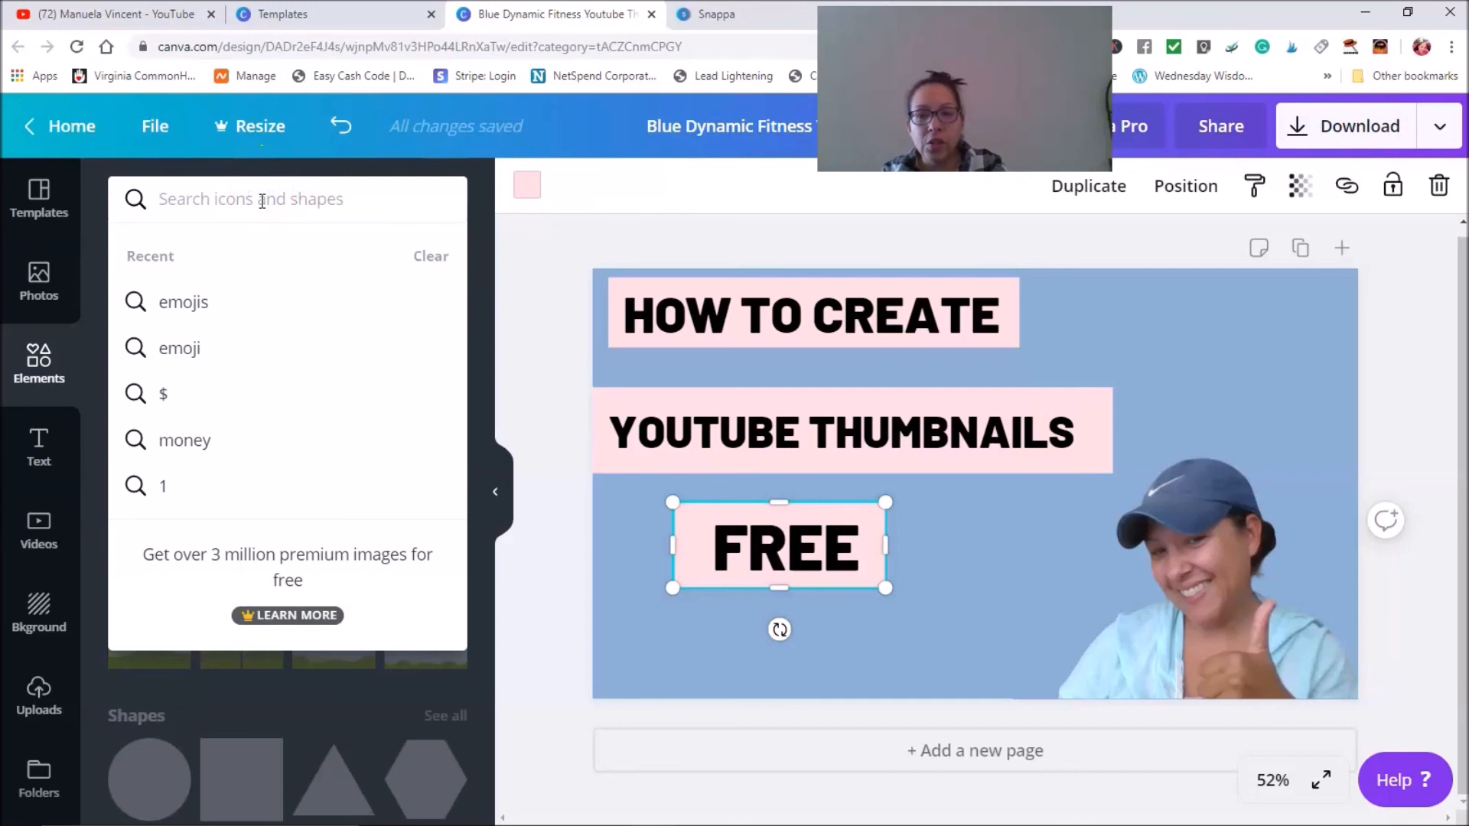
type("YOUTUBE")
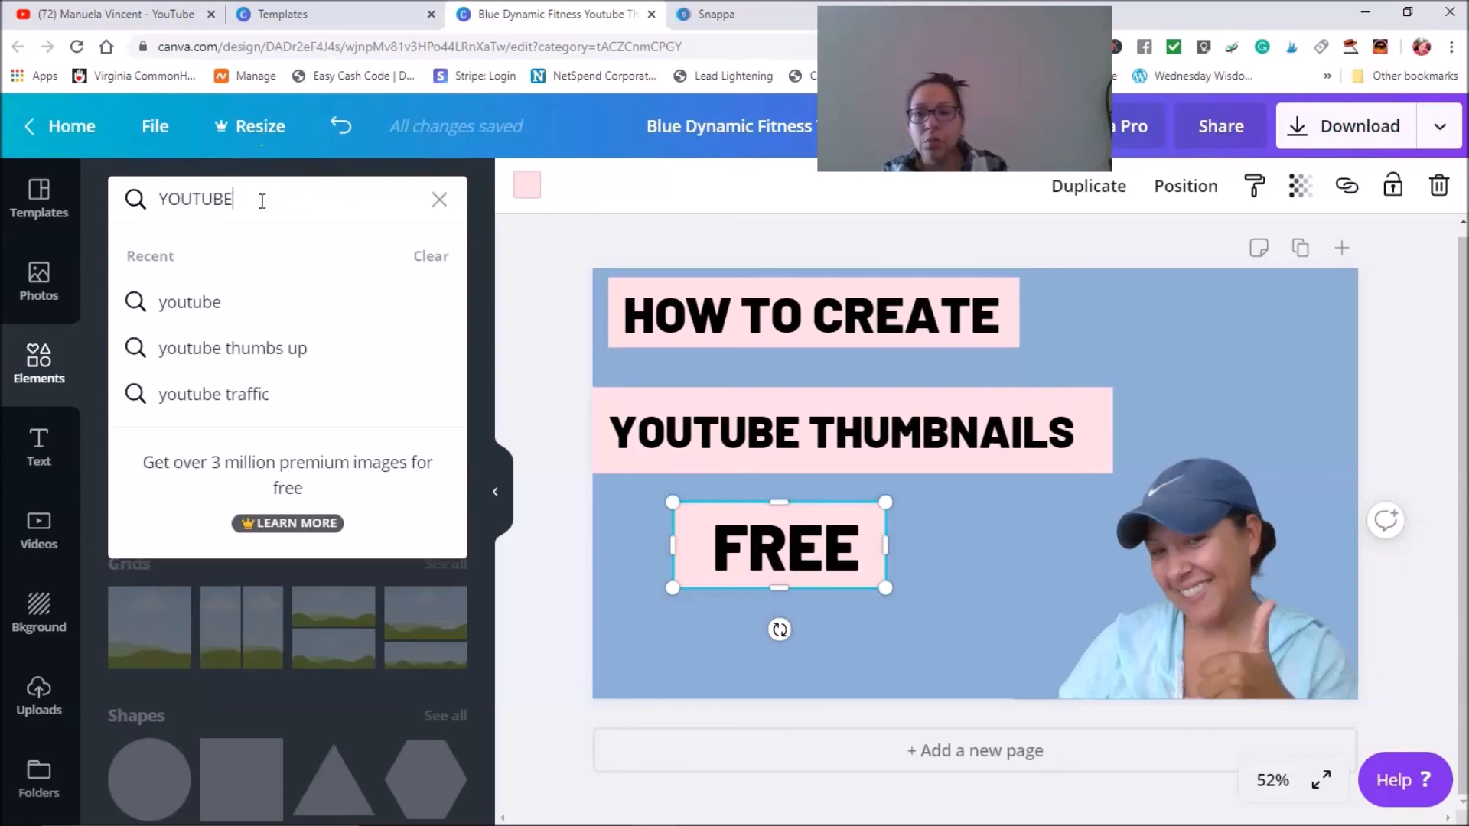
left_click(283, 359)
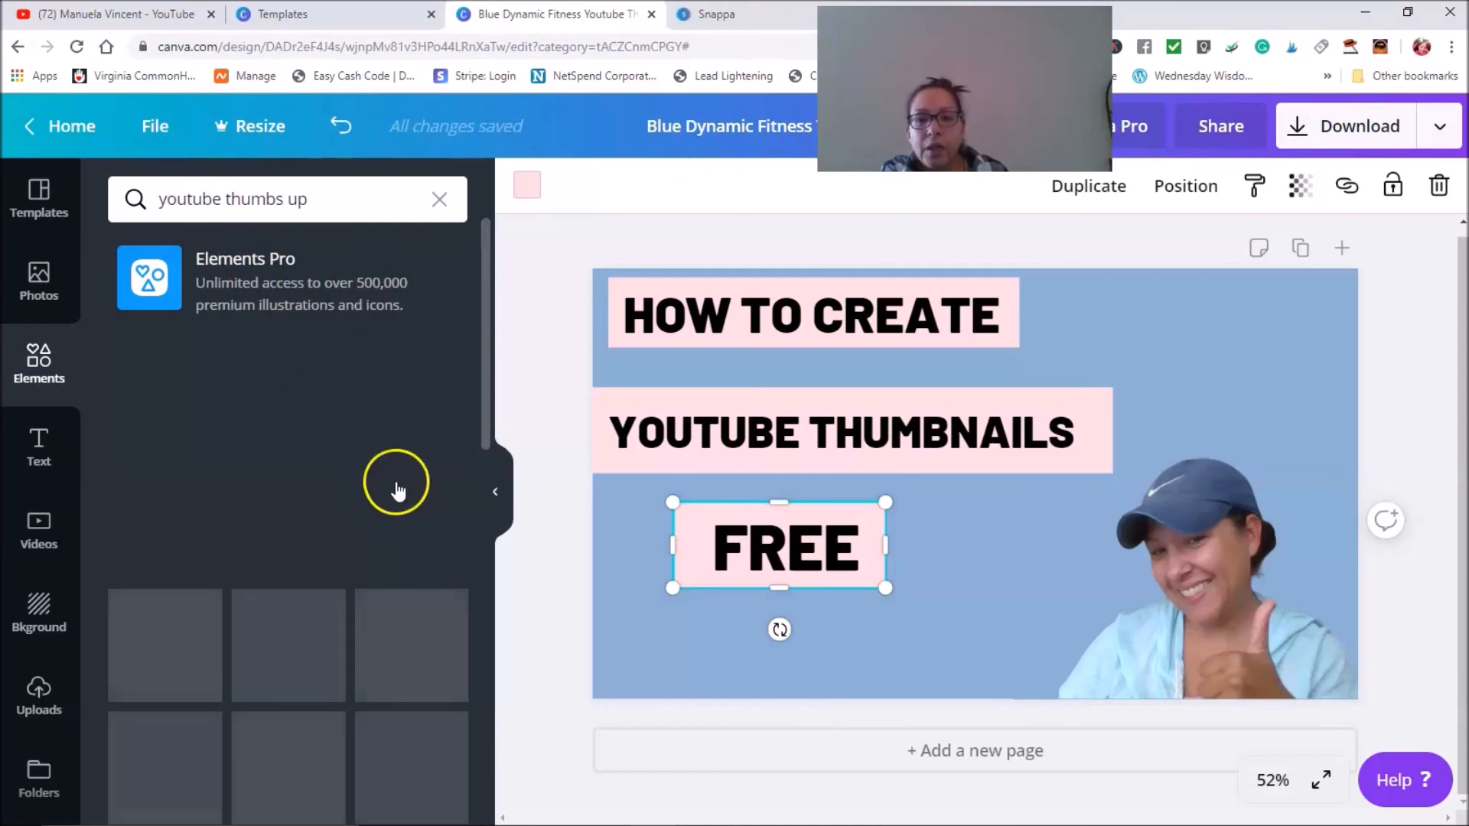
scroll(430, 545, "down", 1)
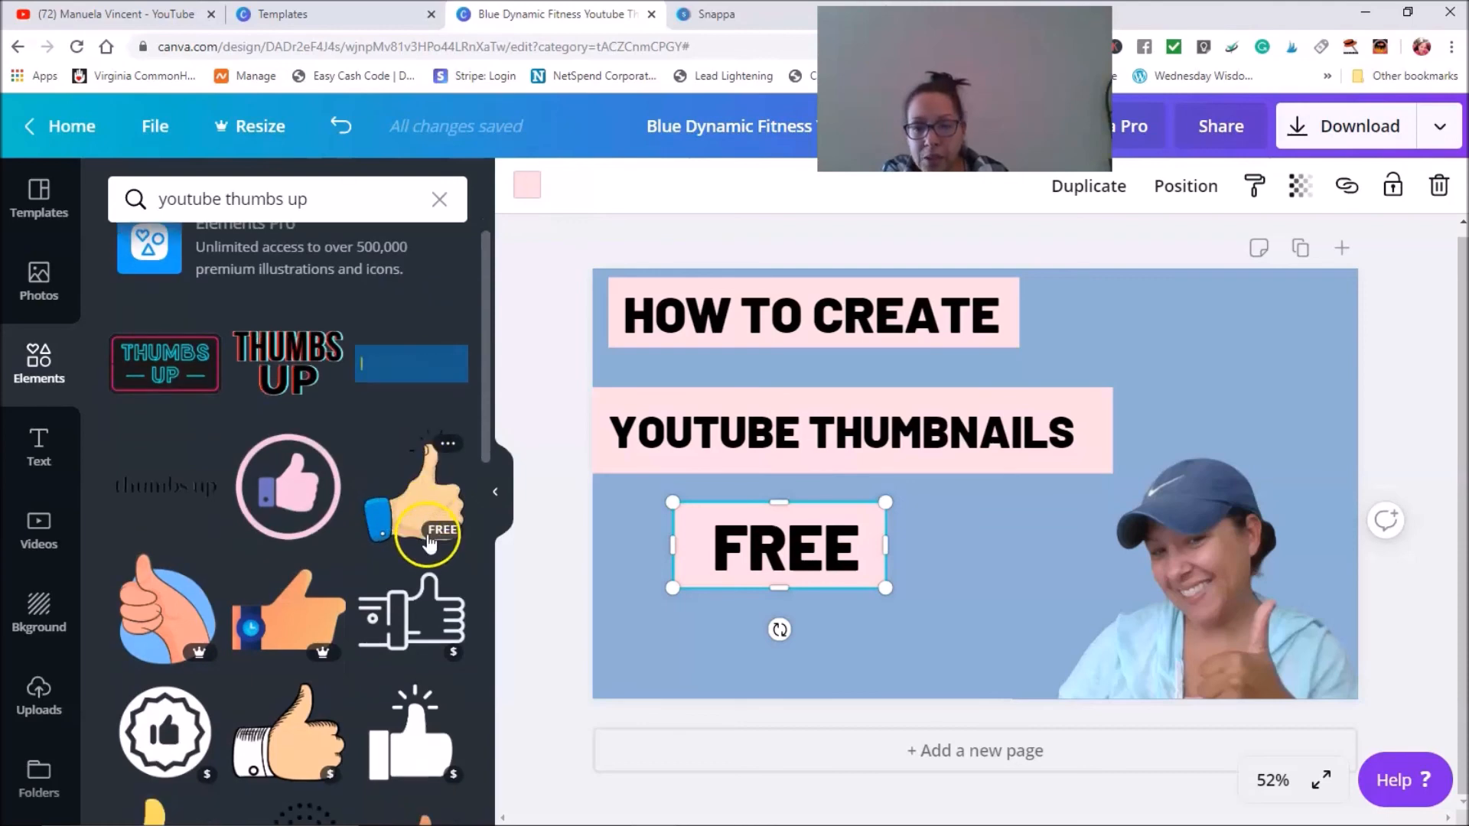
scroll(427, 536, "down", 1)
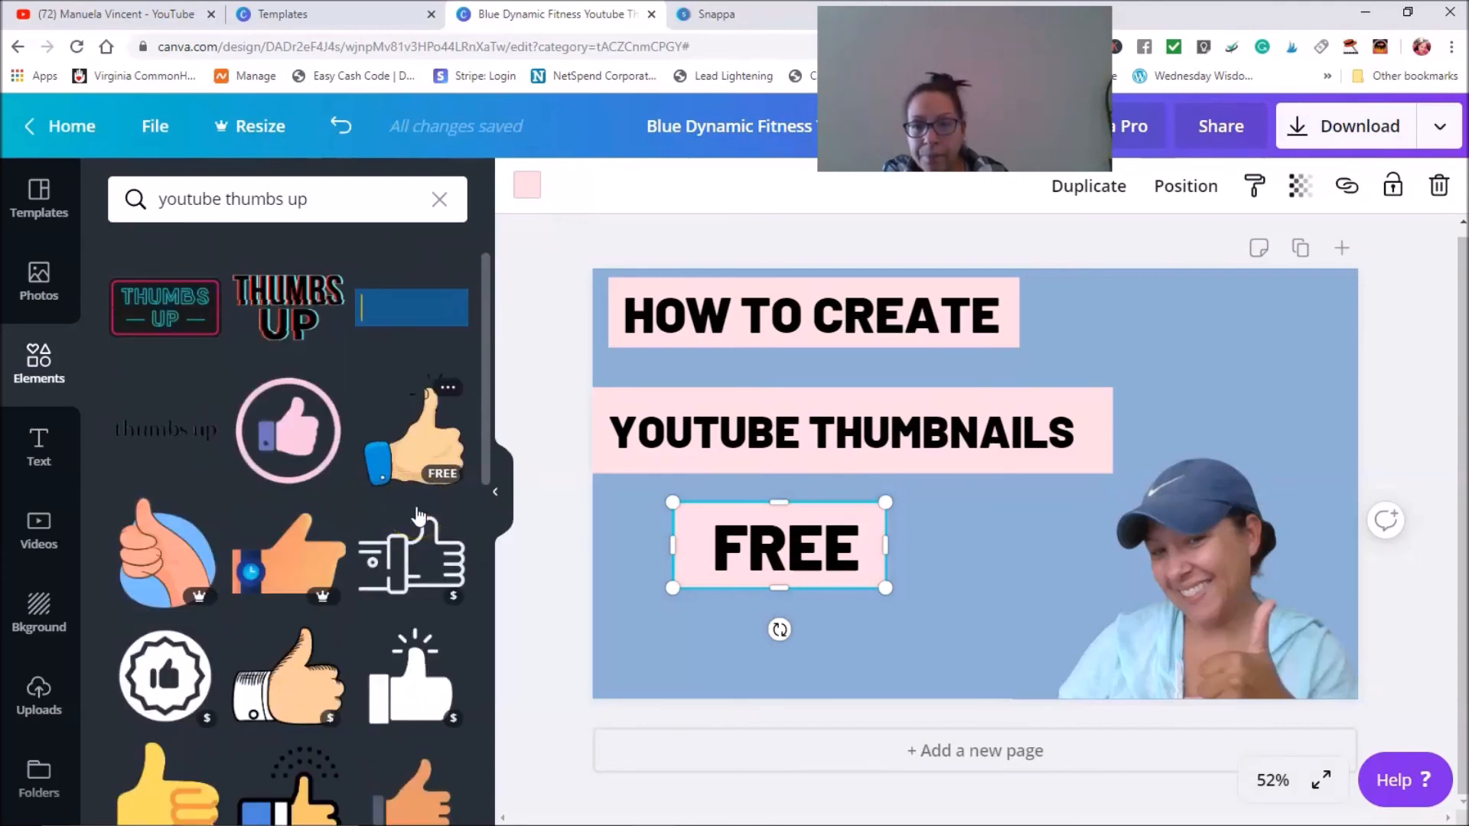
scroll(295, 528, "down", 5)
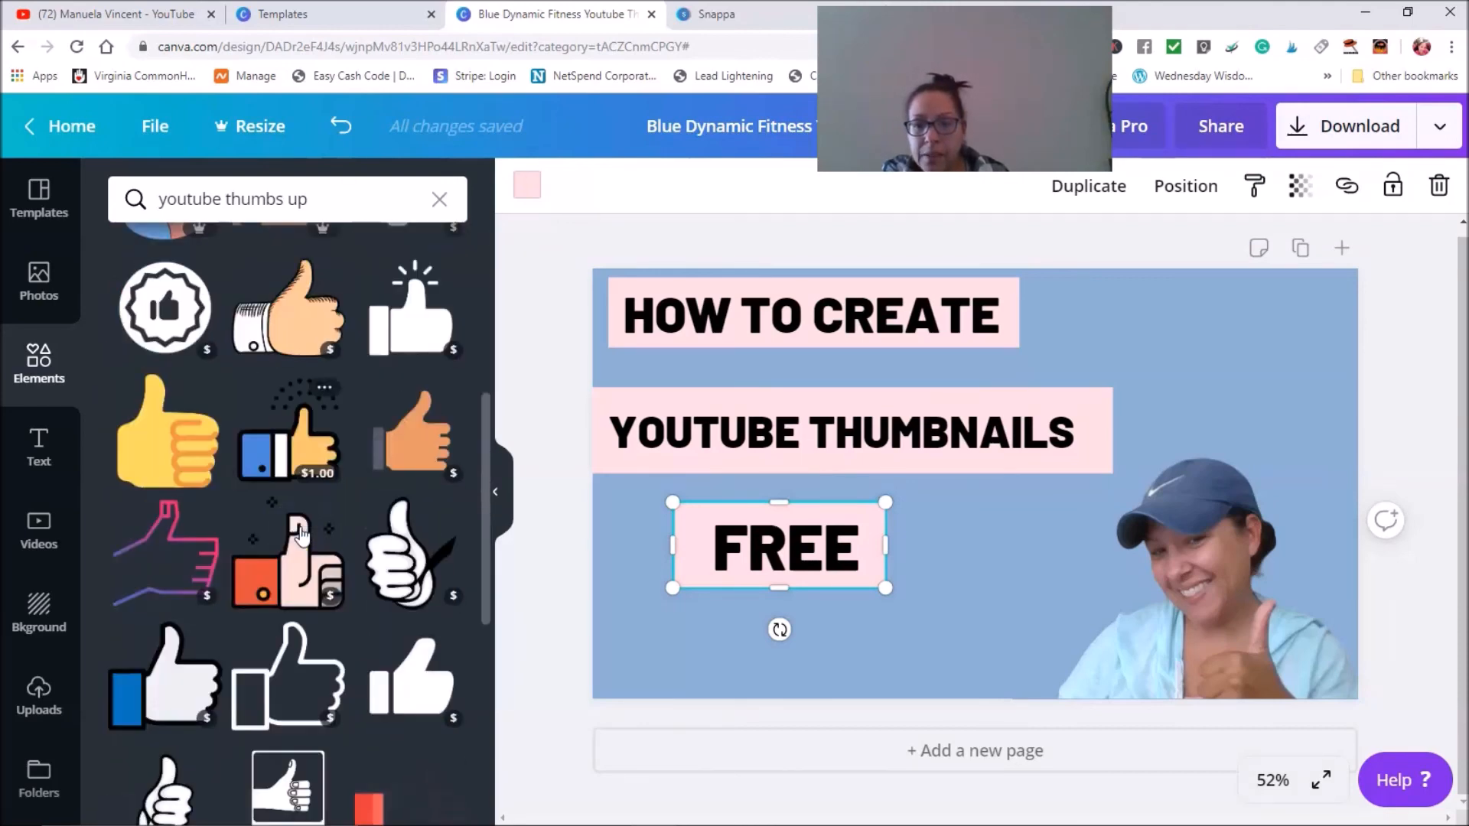
scroll(301, 536, "down", 2)
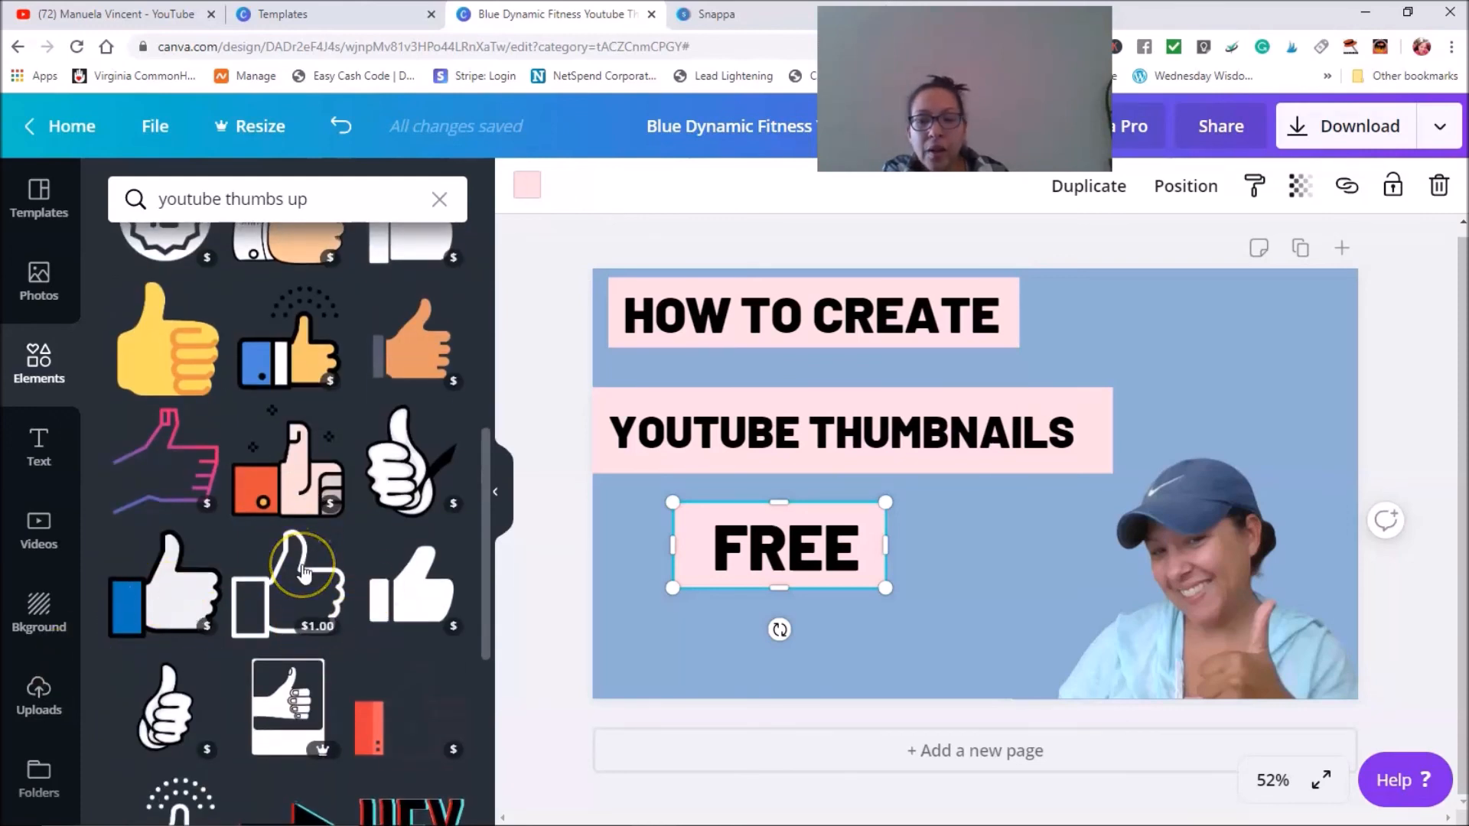
scroll(303, 570, "down", 1)
scroll(299, 551, "down", 5)
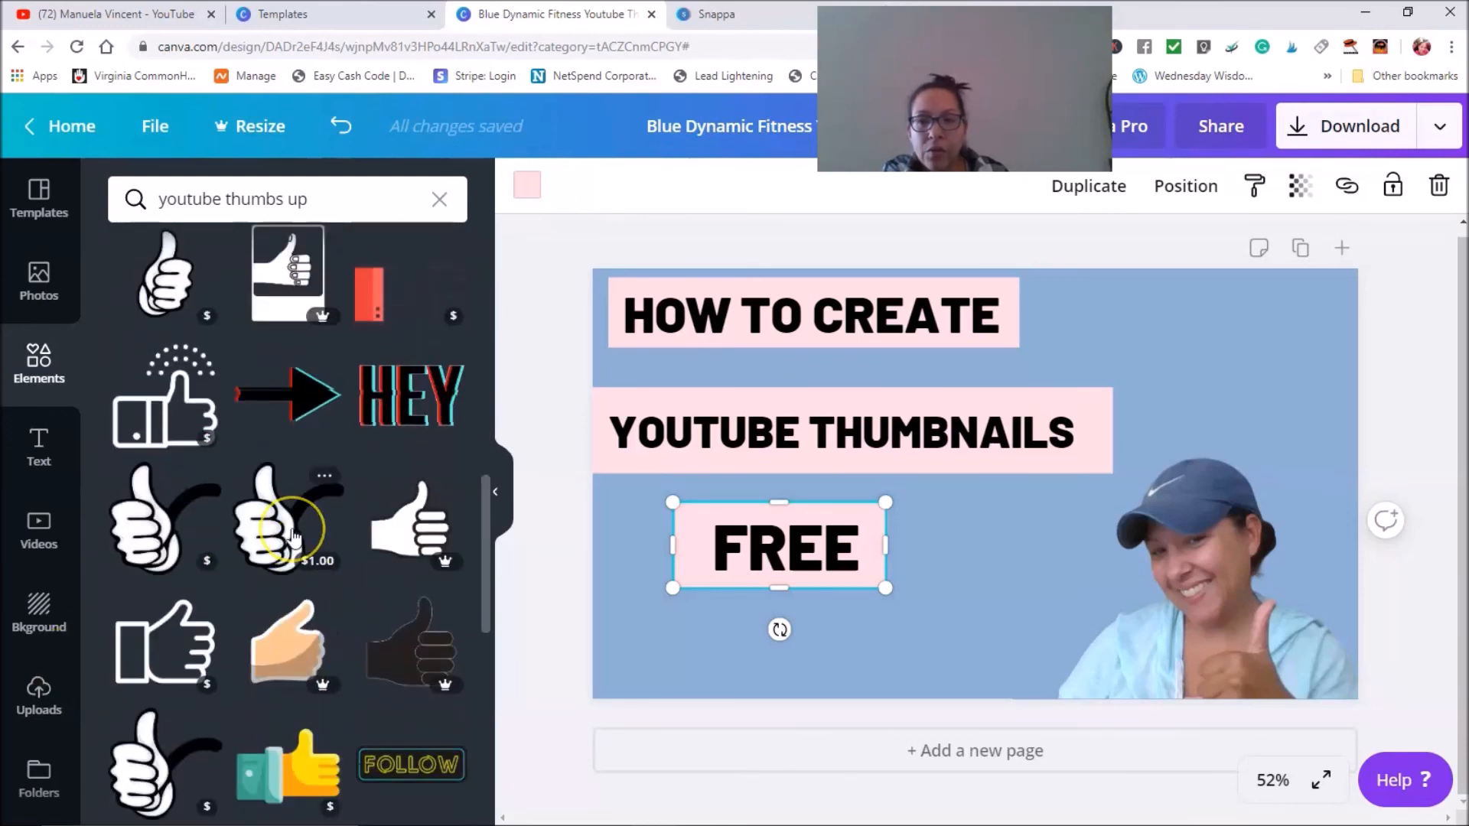
scroll(295, 538, "up", 10)
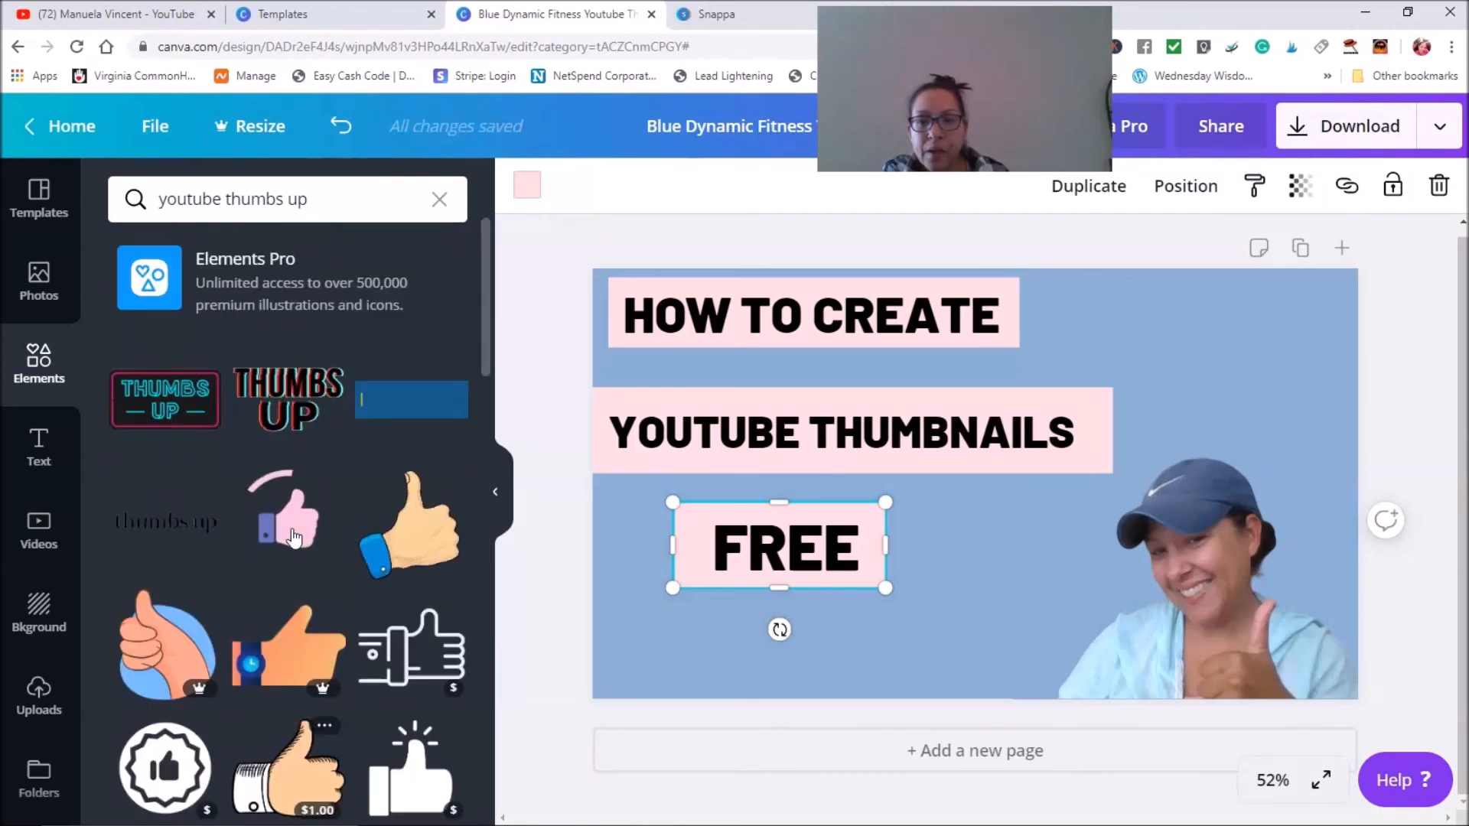
Search the elements for "youtube" and add the free red play-button graphic to the design.
left_click(296, 196)
left_click(222, 198)
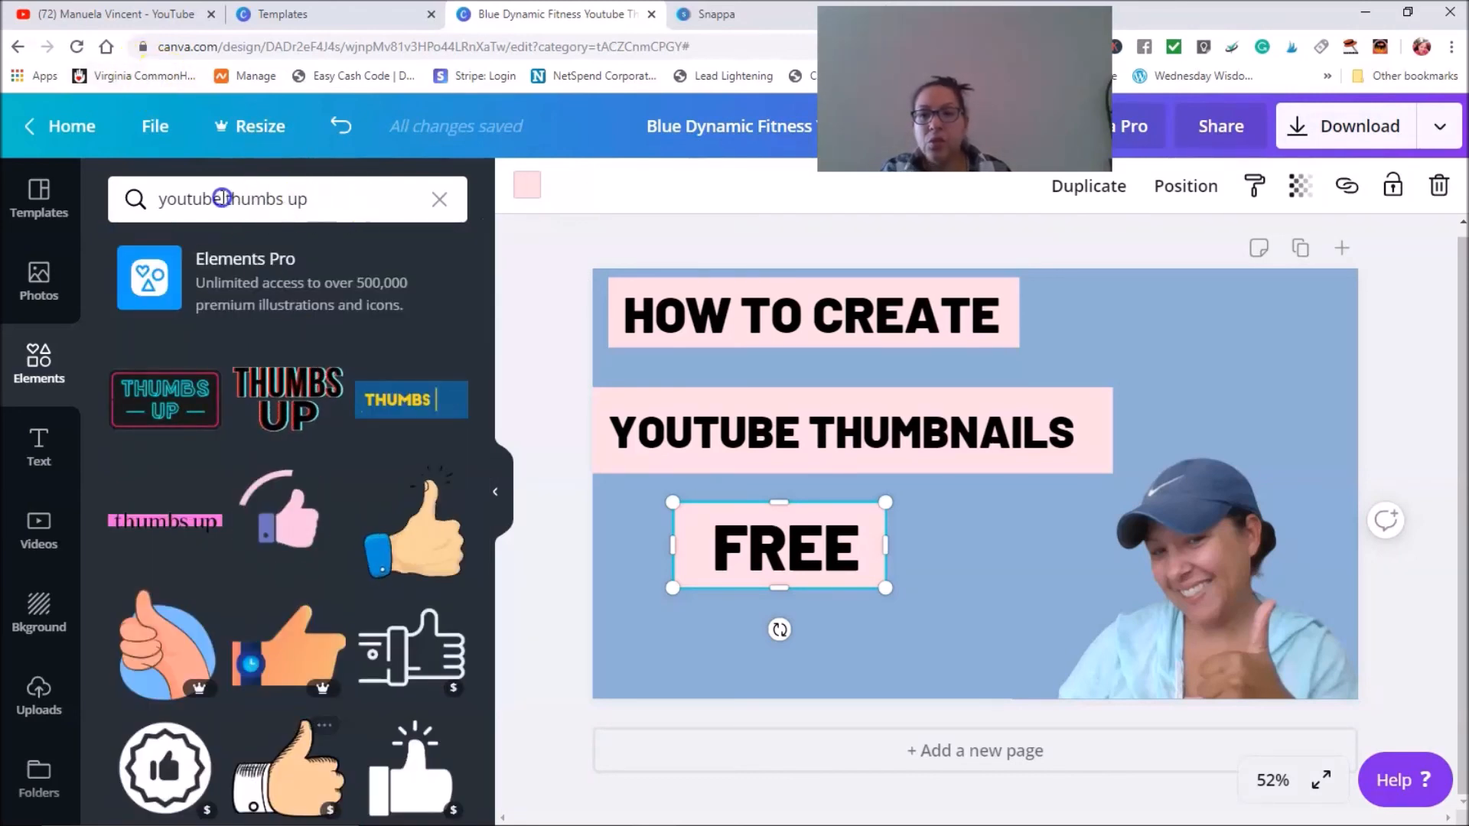
left_click_drag(225, 198, 314, 199)
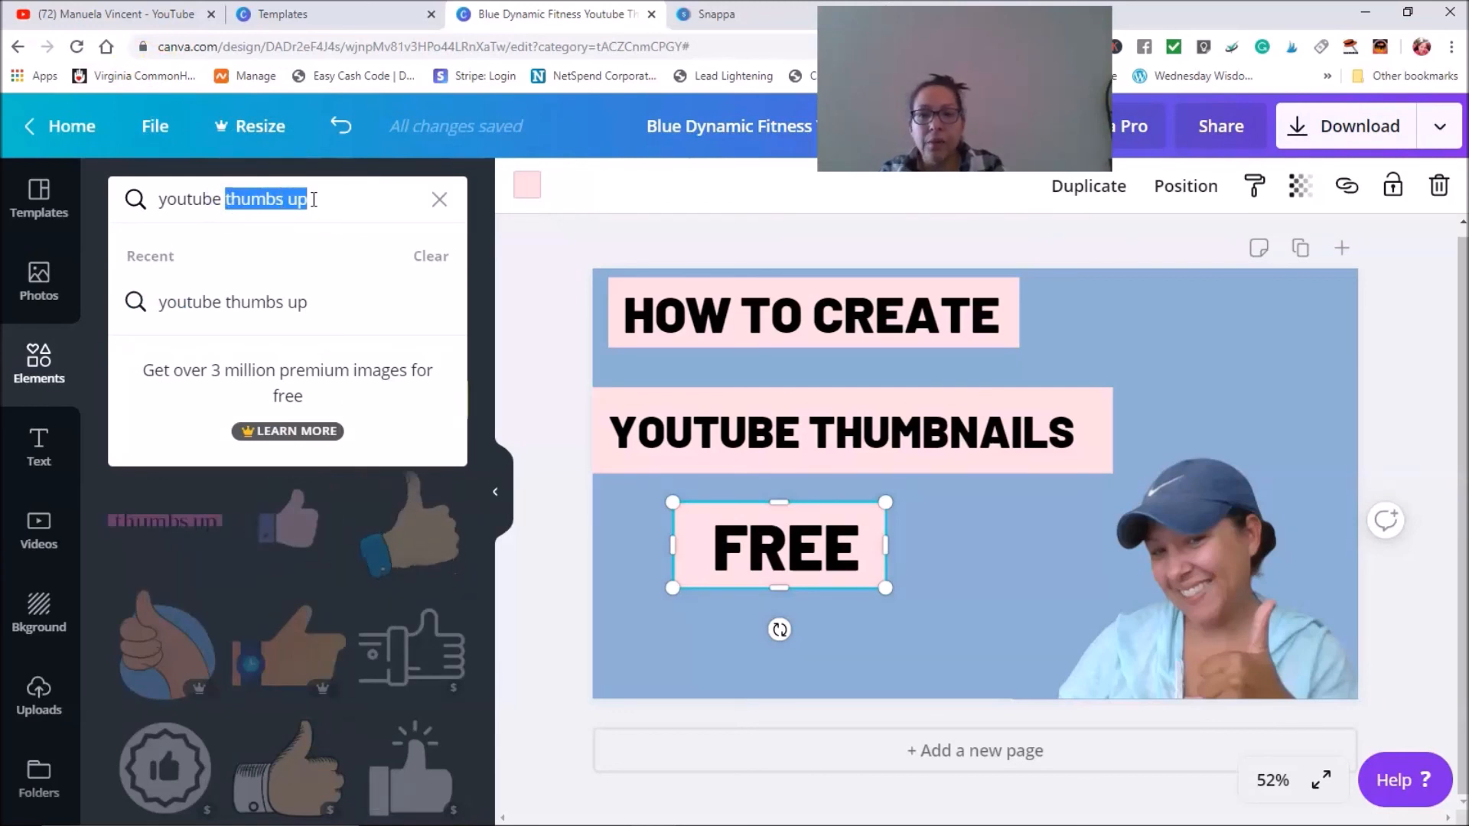
key("BackSpace")
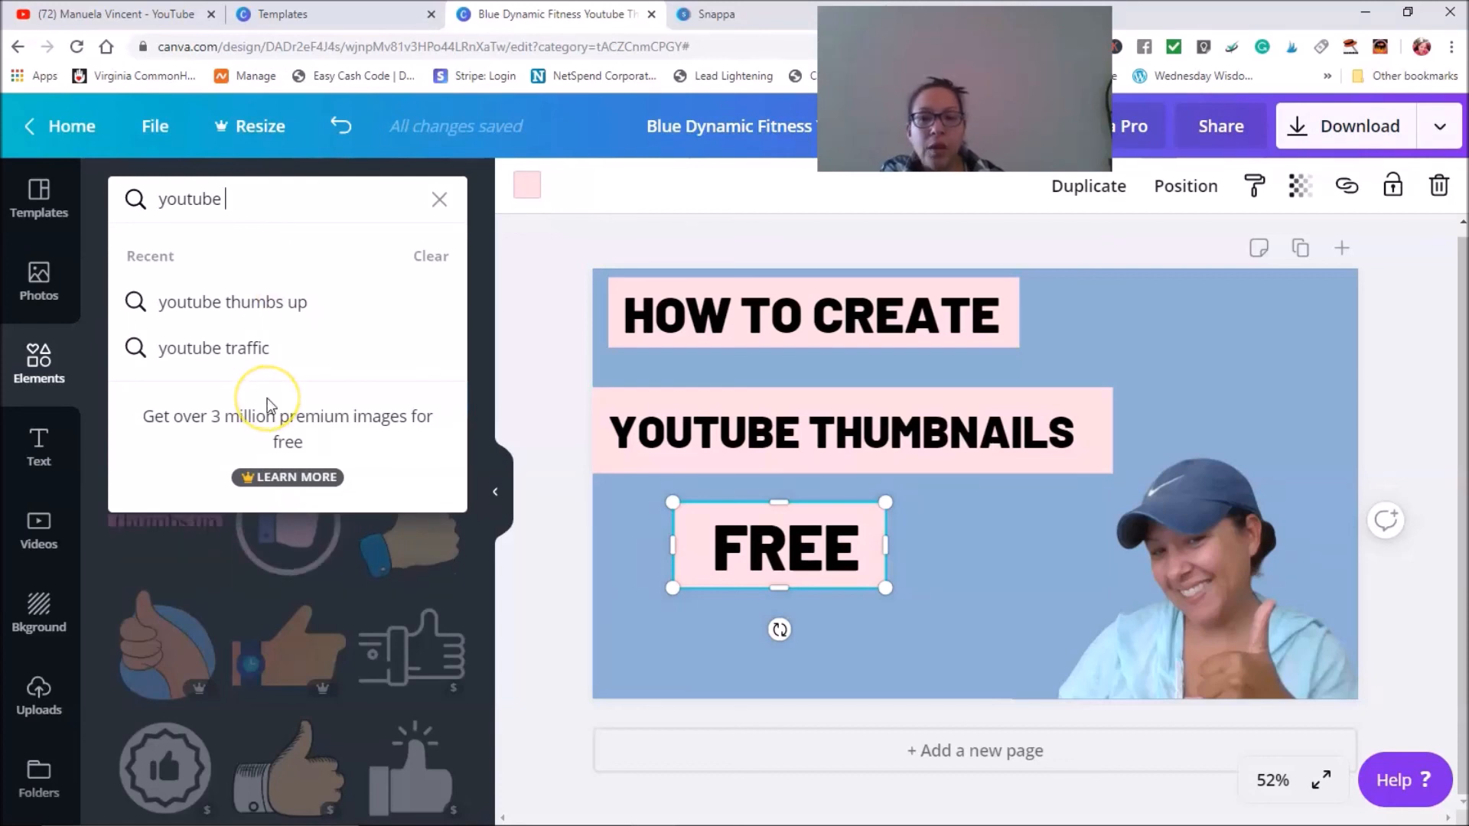
key("Return")
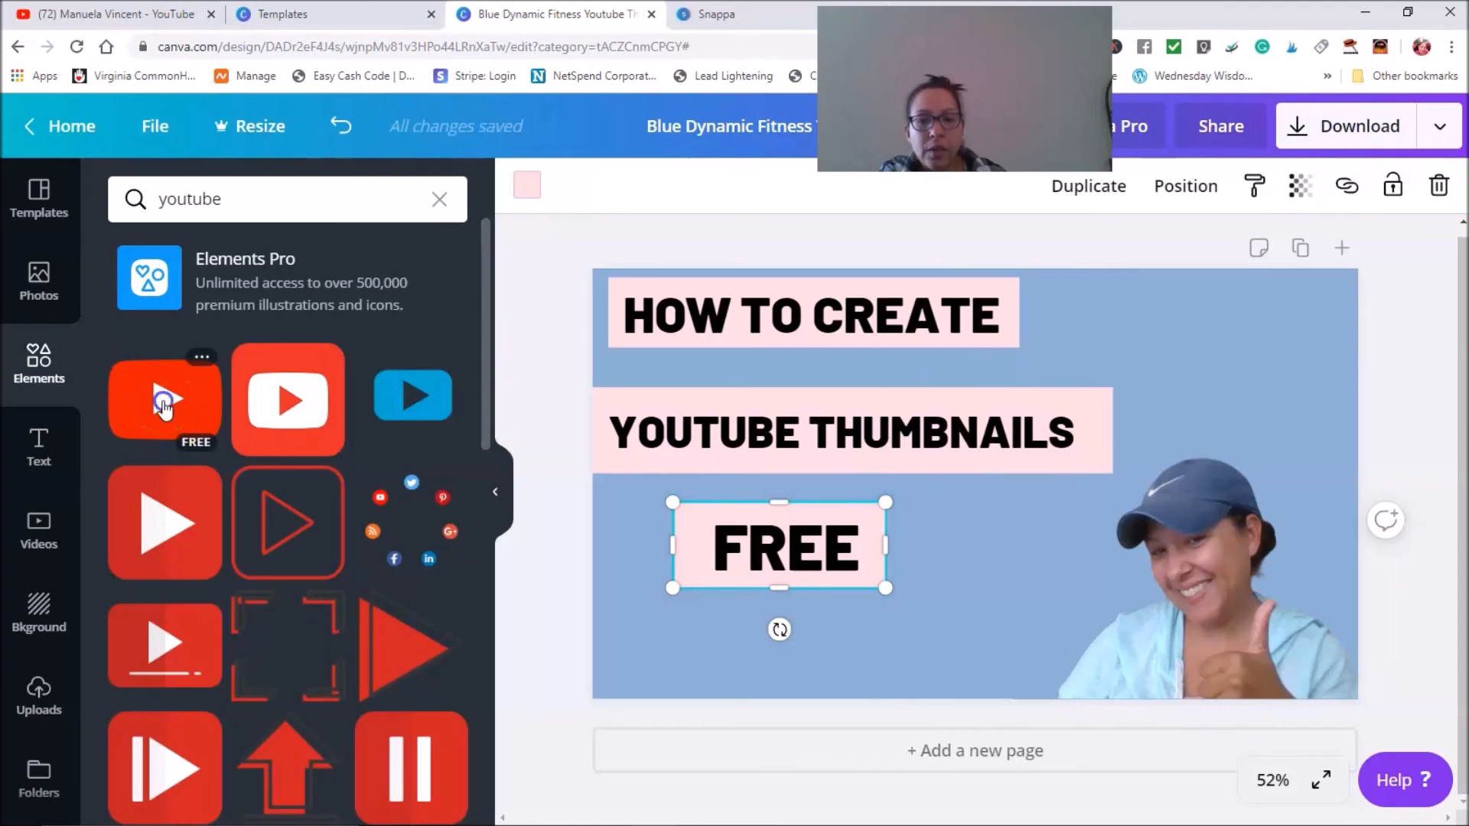
left_click(163, 407)
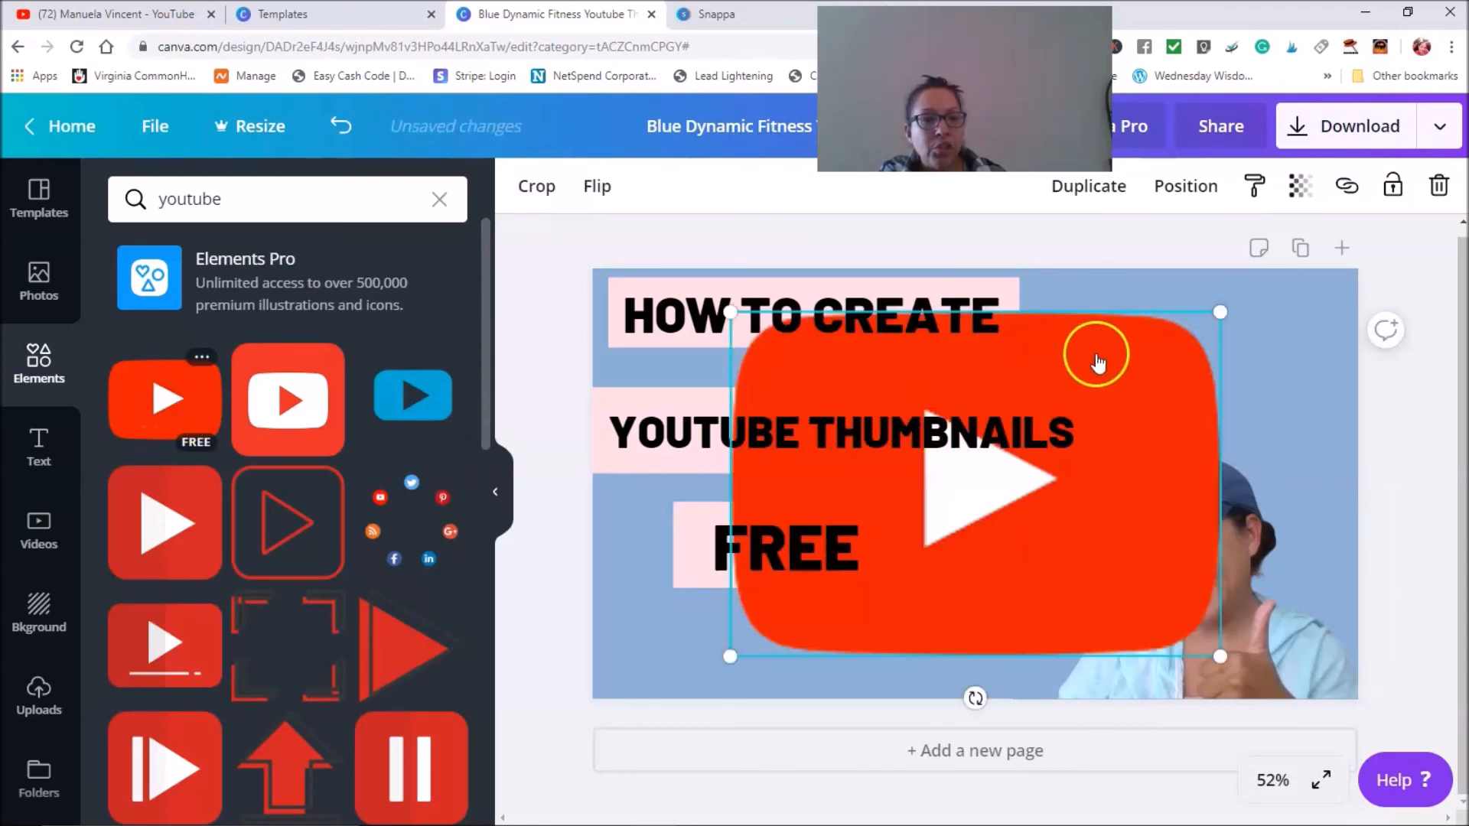
Shrink the red play-button graphic, place it above the woman's cap and tilt it clockwise.
left_click_drag(1221, 309, 914, 525)
left_click_drag(907, 577, 882, 599)
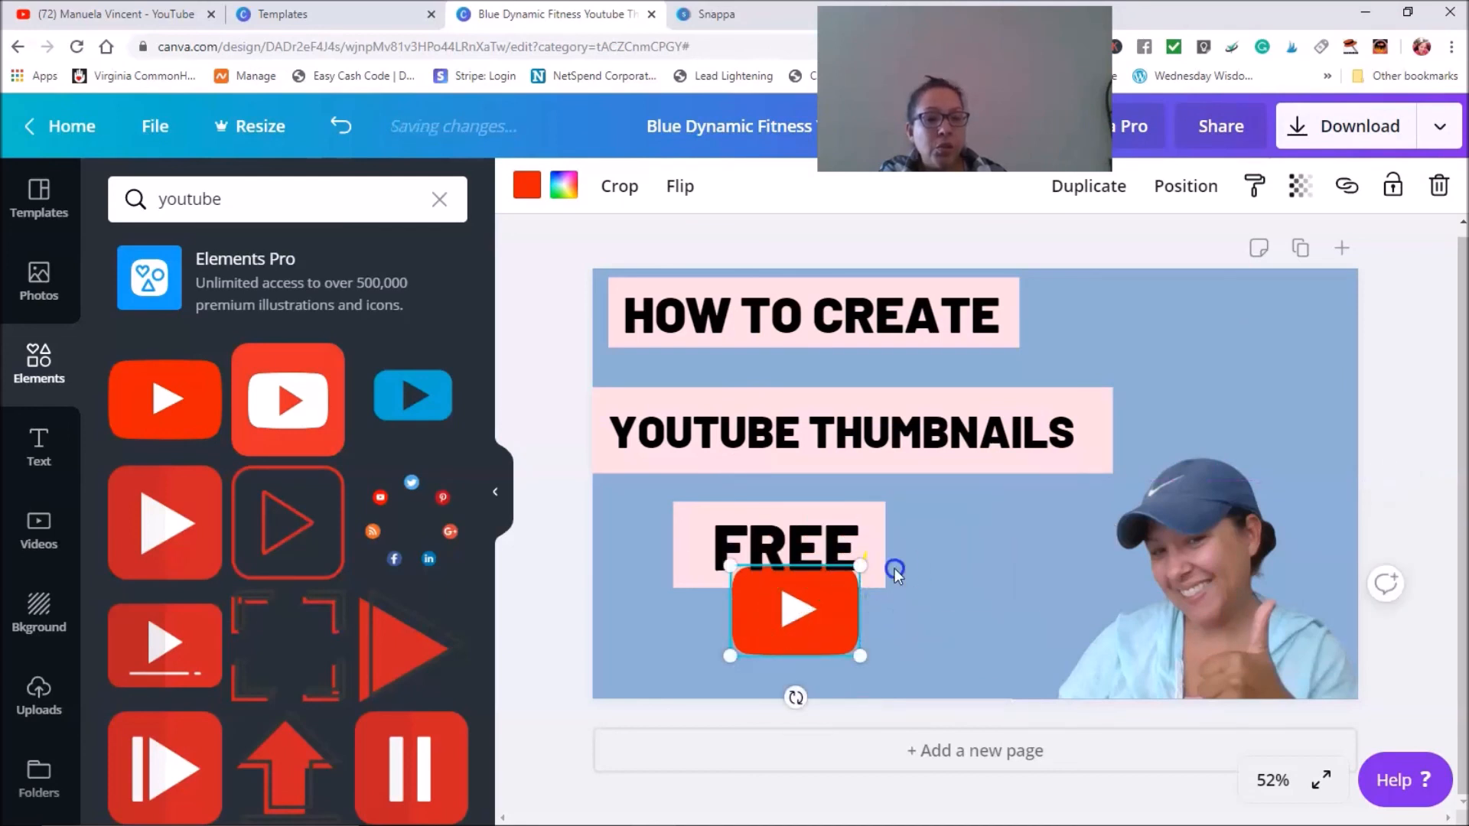
left_click_drag(1165, 348, 1238, 359)
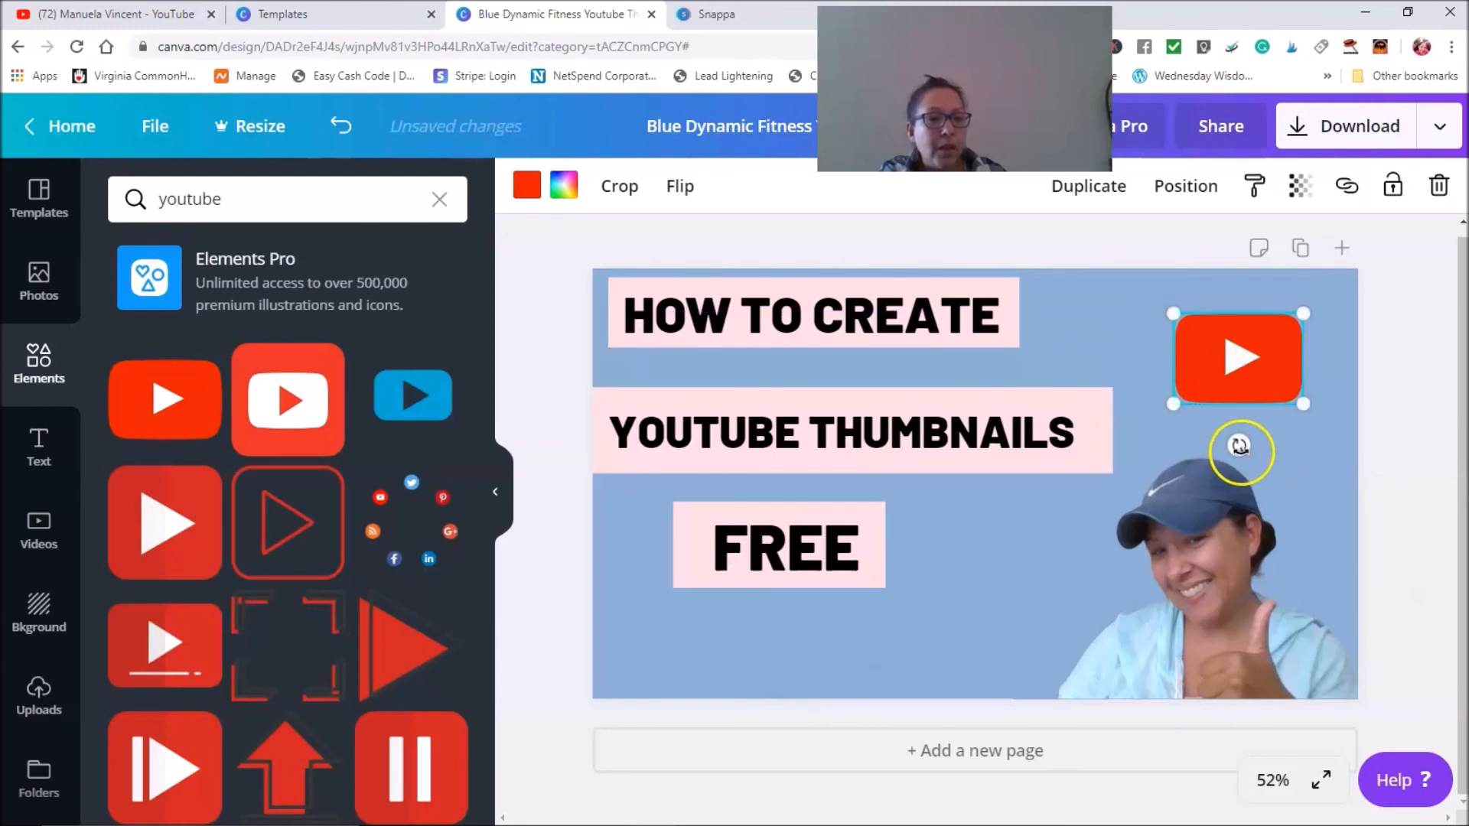
left_click_drag(1309, 413, 1205, 434)
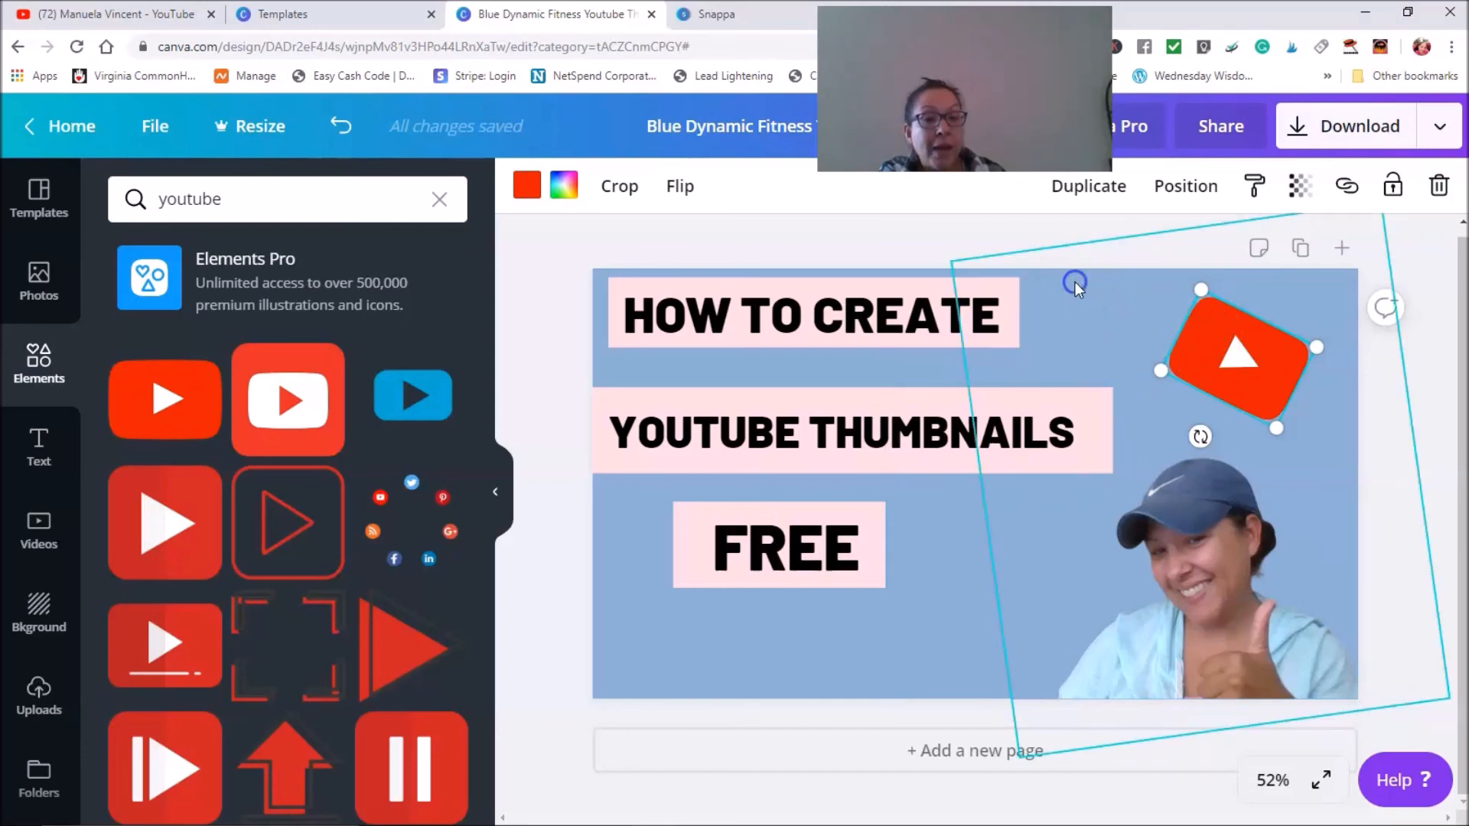
Change the blue page background to the yellow from The Prosperous Life palette.
left_click(728, 652)
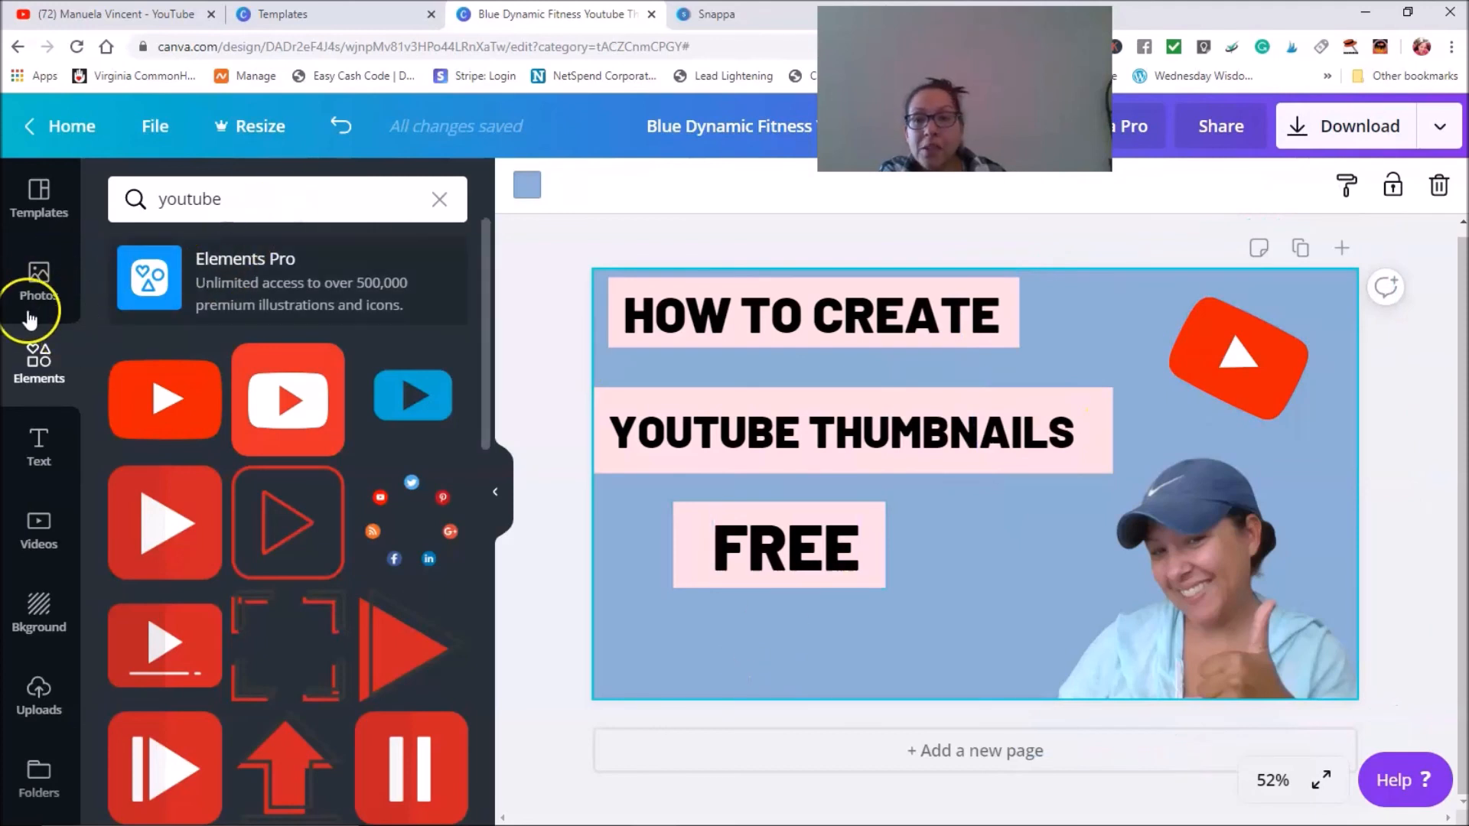
left_click(527, 186)
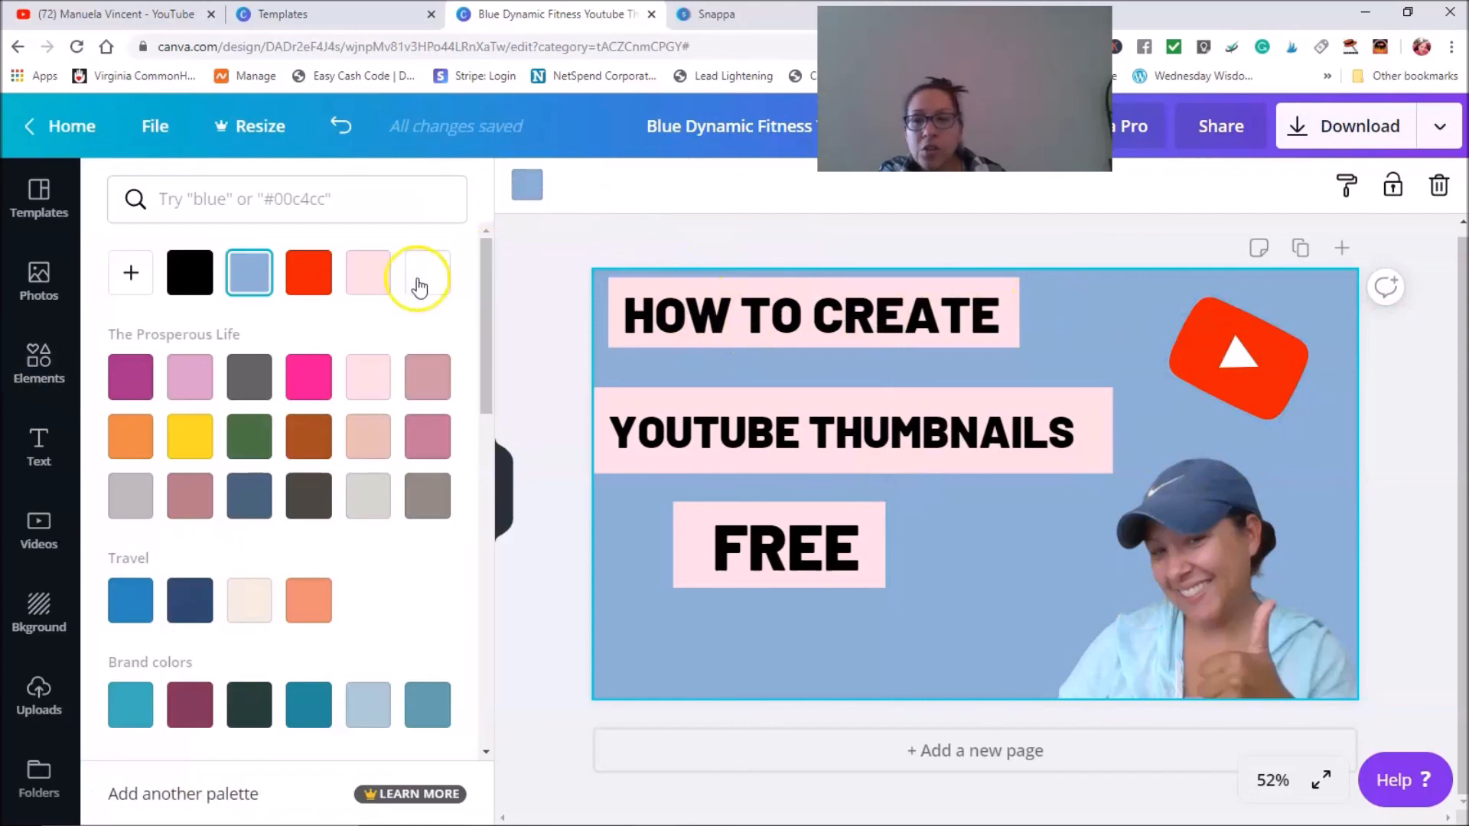
left_click(193, 451)
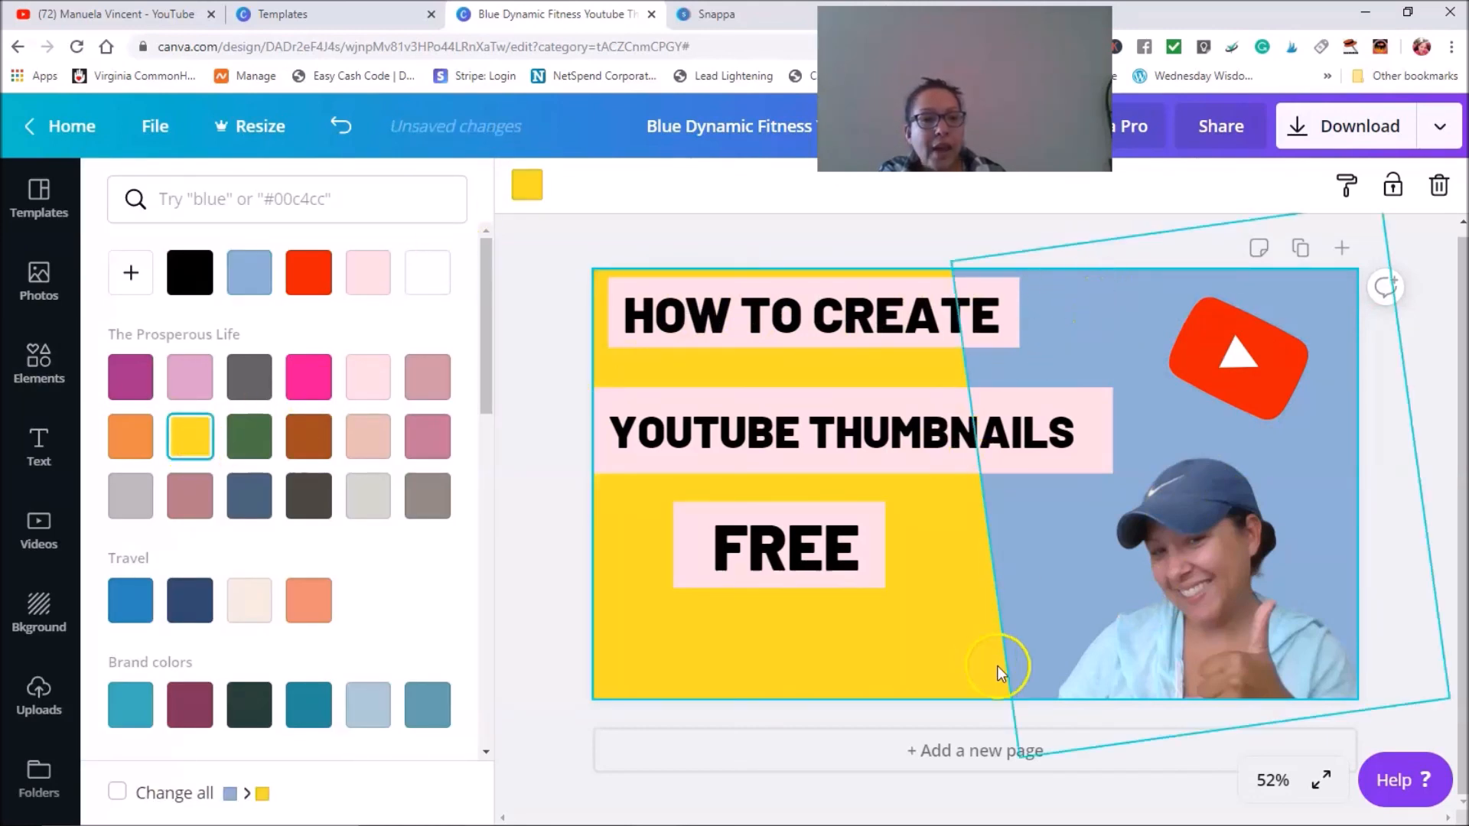
Recolour the slanted blue shape behind the photo with the same yellow as the page background.
left_click(1156, 294)
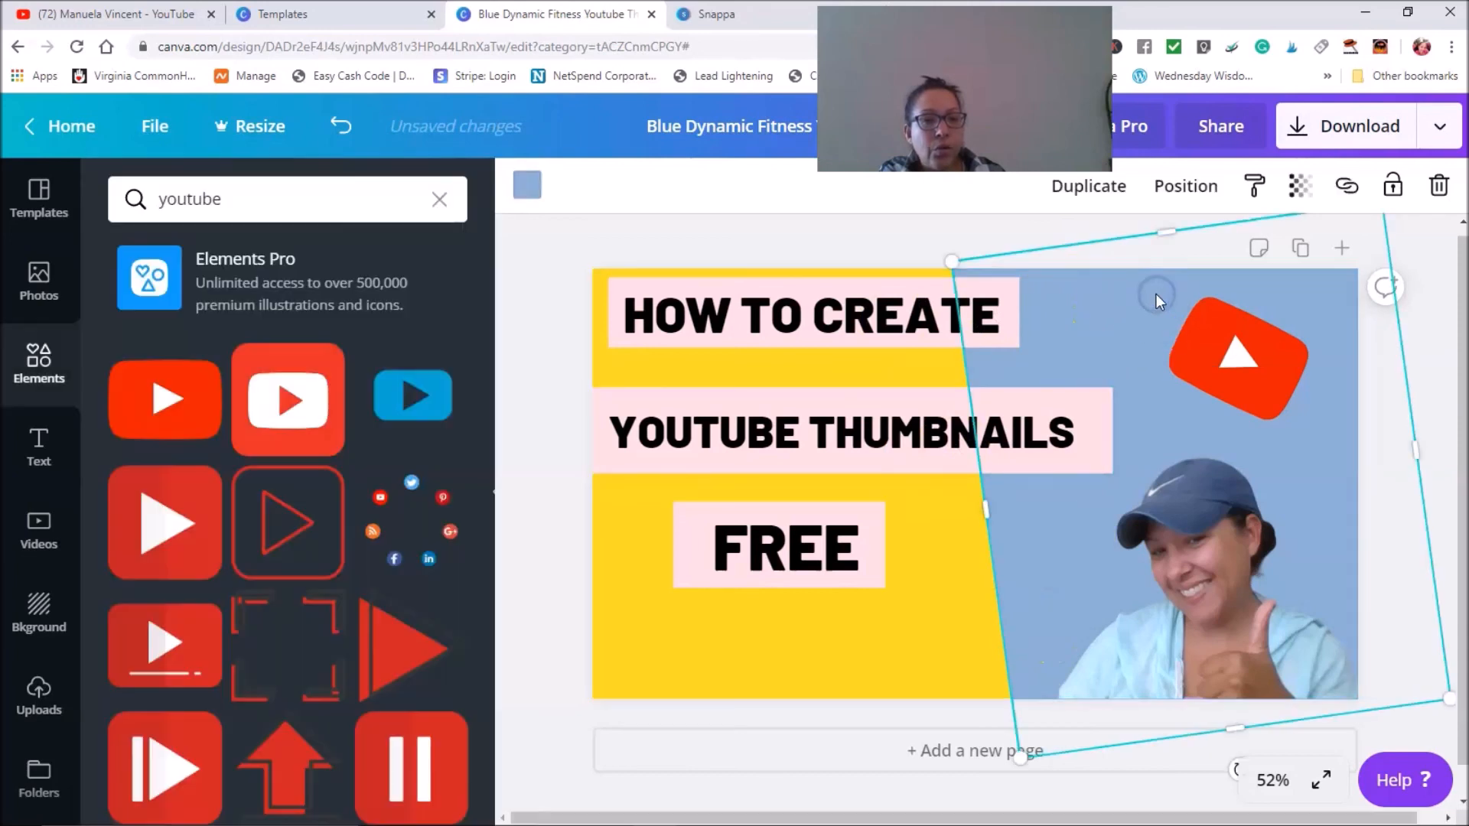
left_click(529, 190)
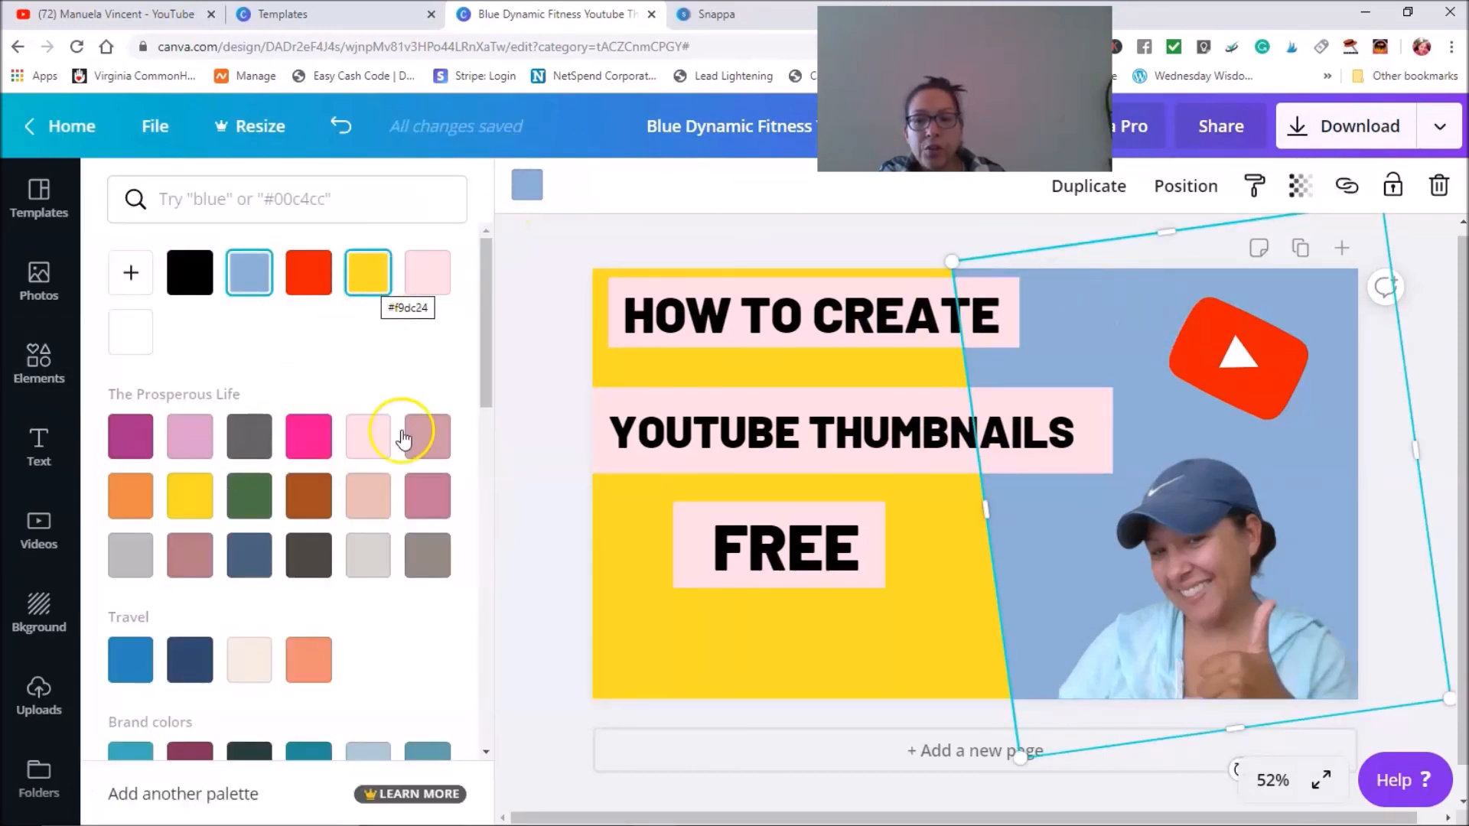
scroll(391, 490, "down", 5)
scroll(390, 489, "down", 6)
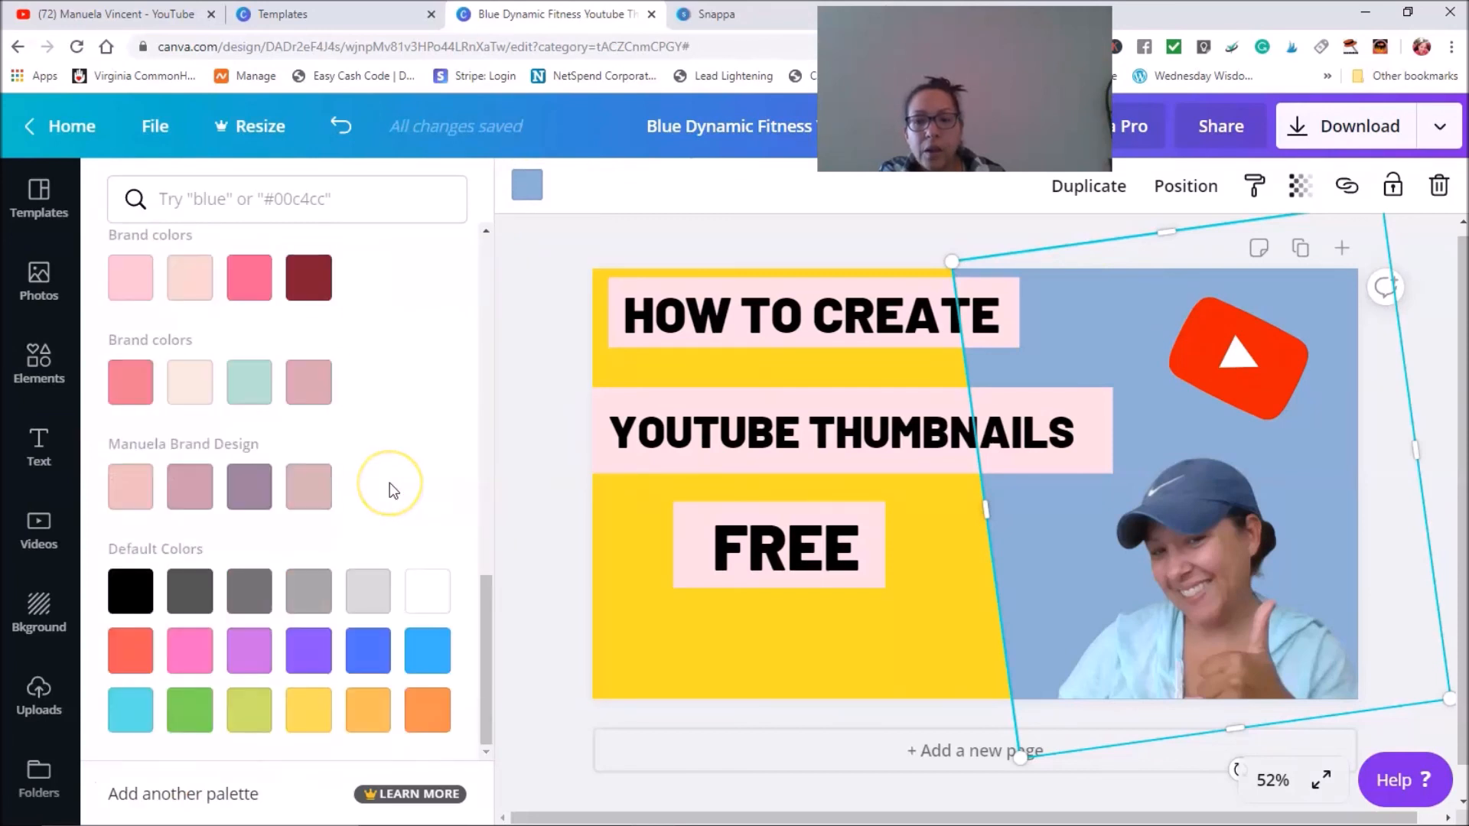
scroll(387, 482, "up", 10)
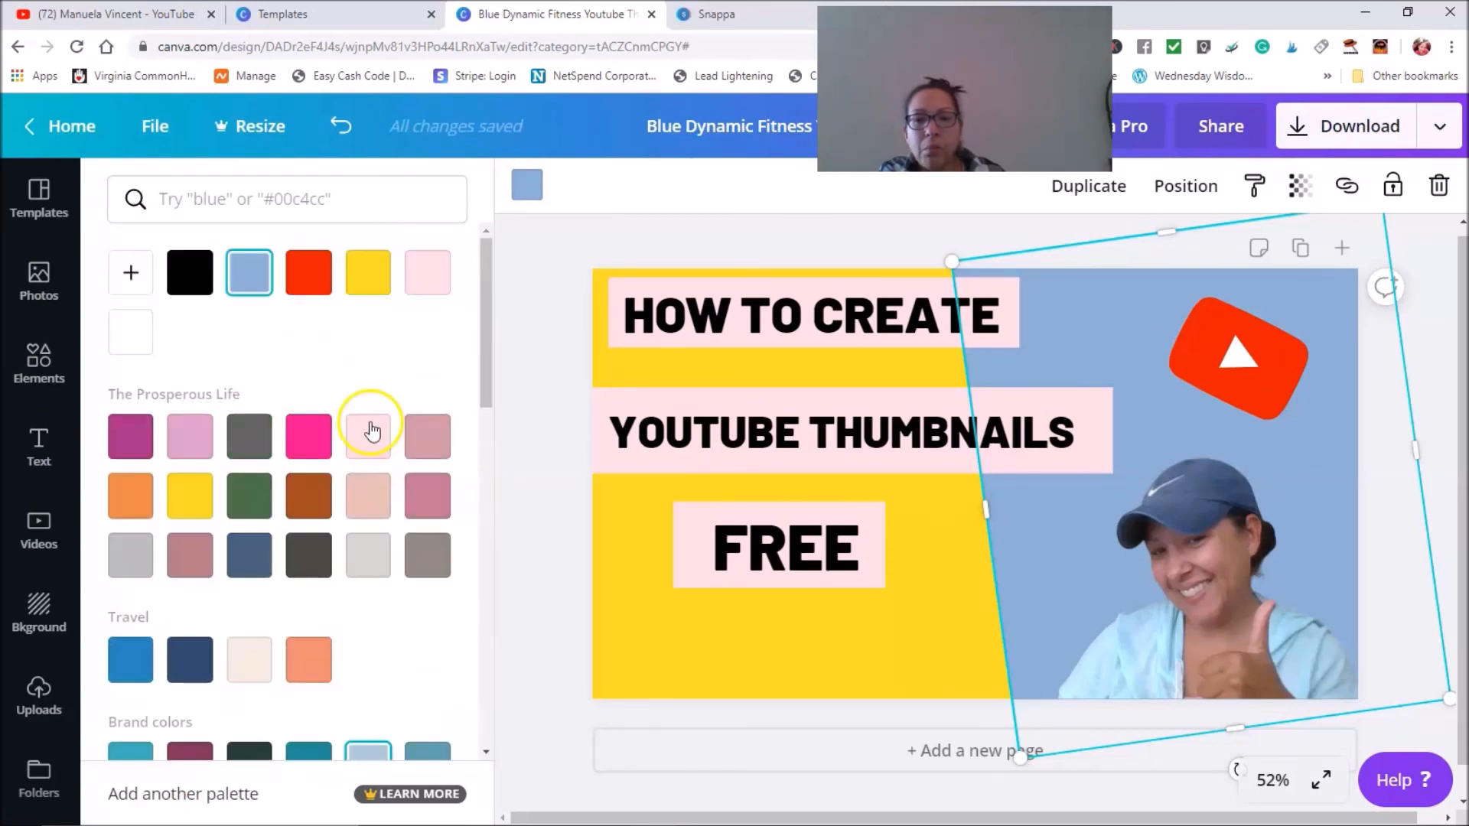
left_click(369, 273)
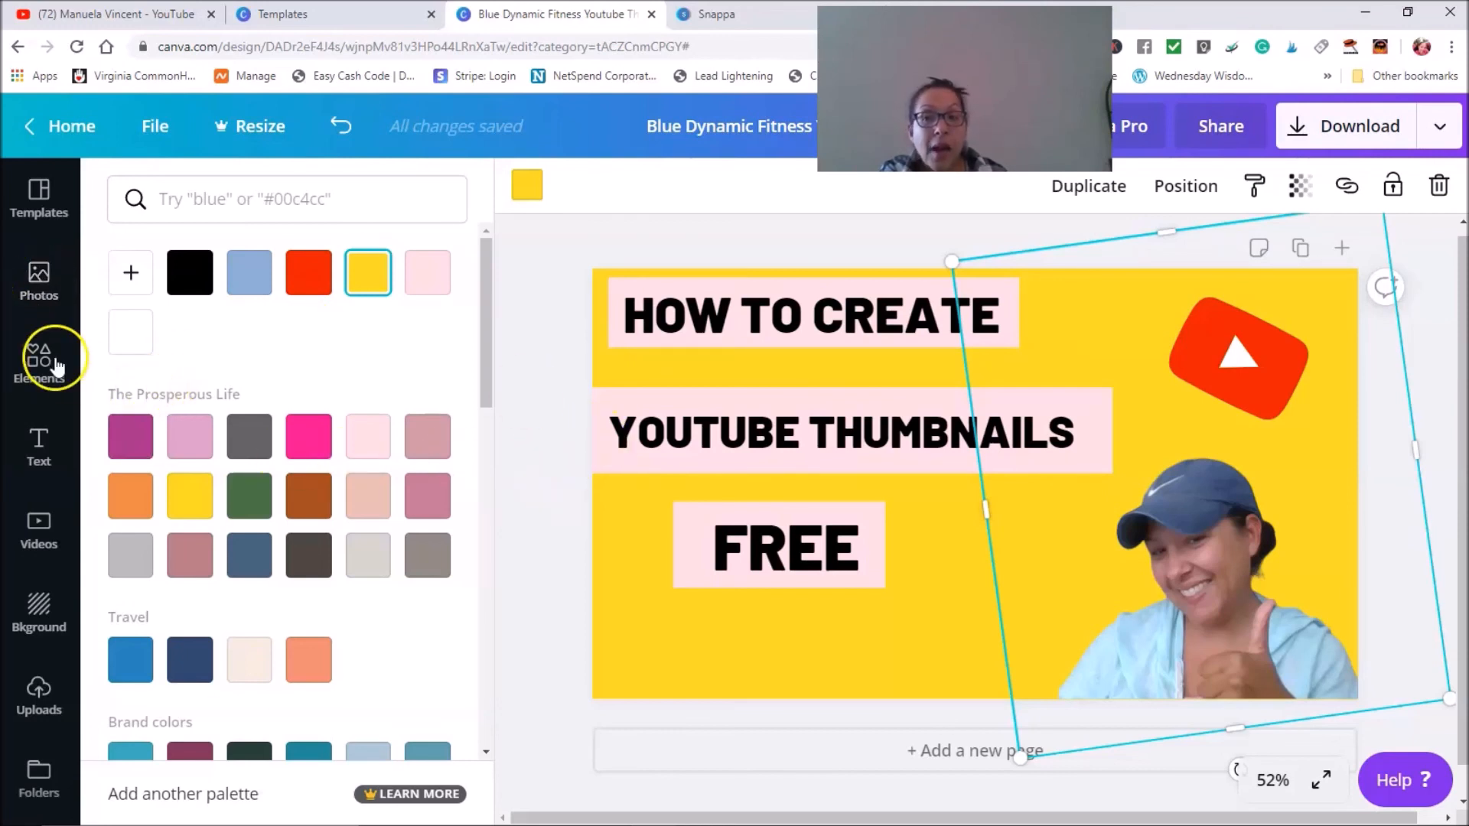
left_click(58, 367)
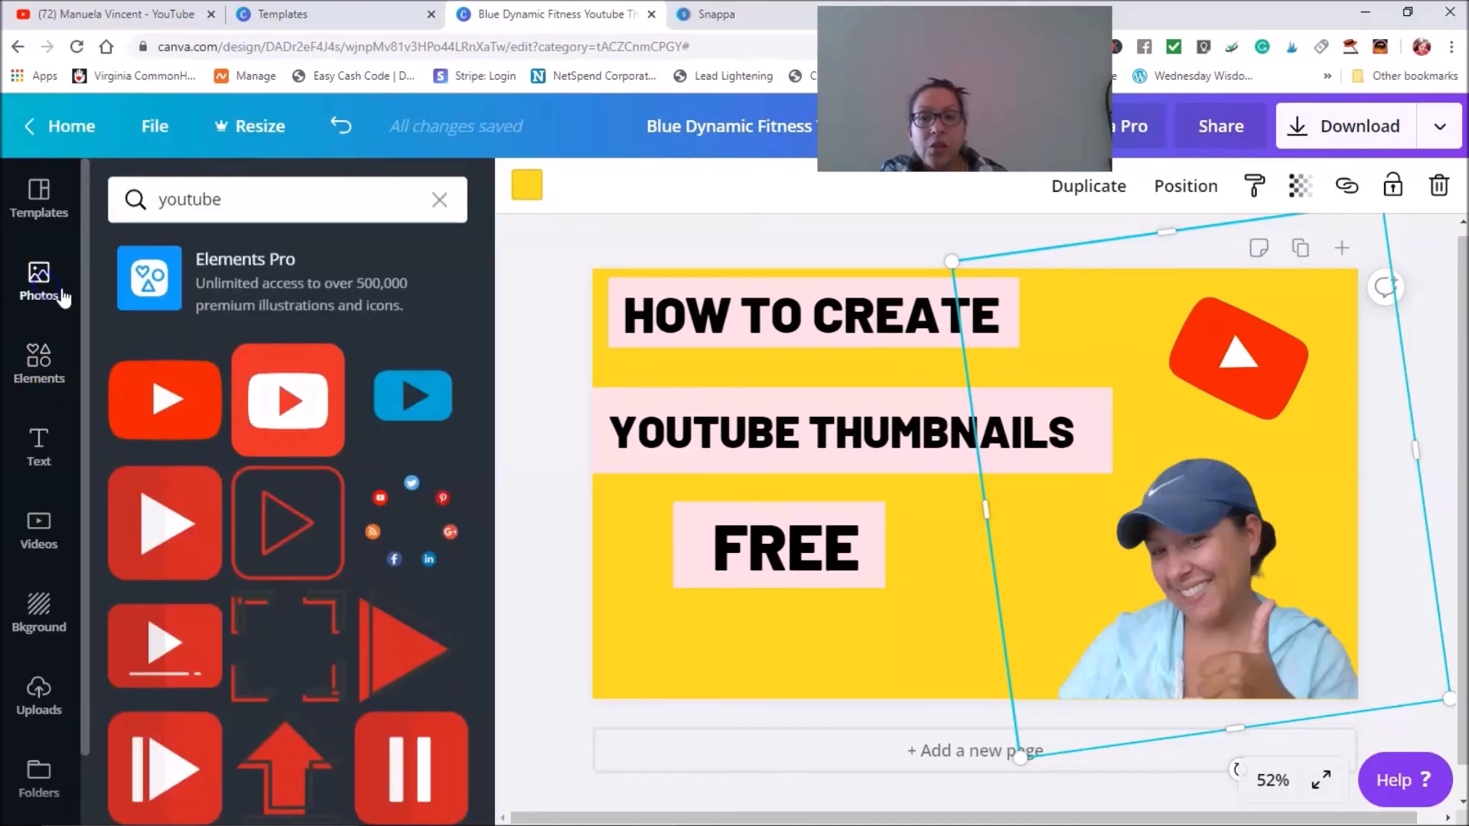
left_click(64, 297)
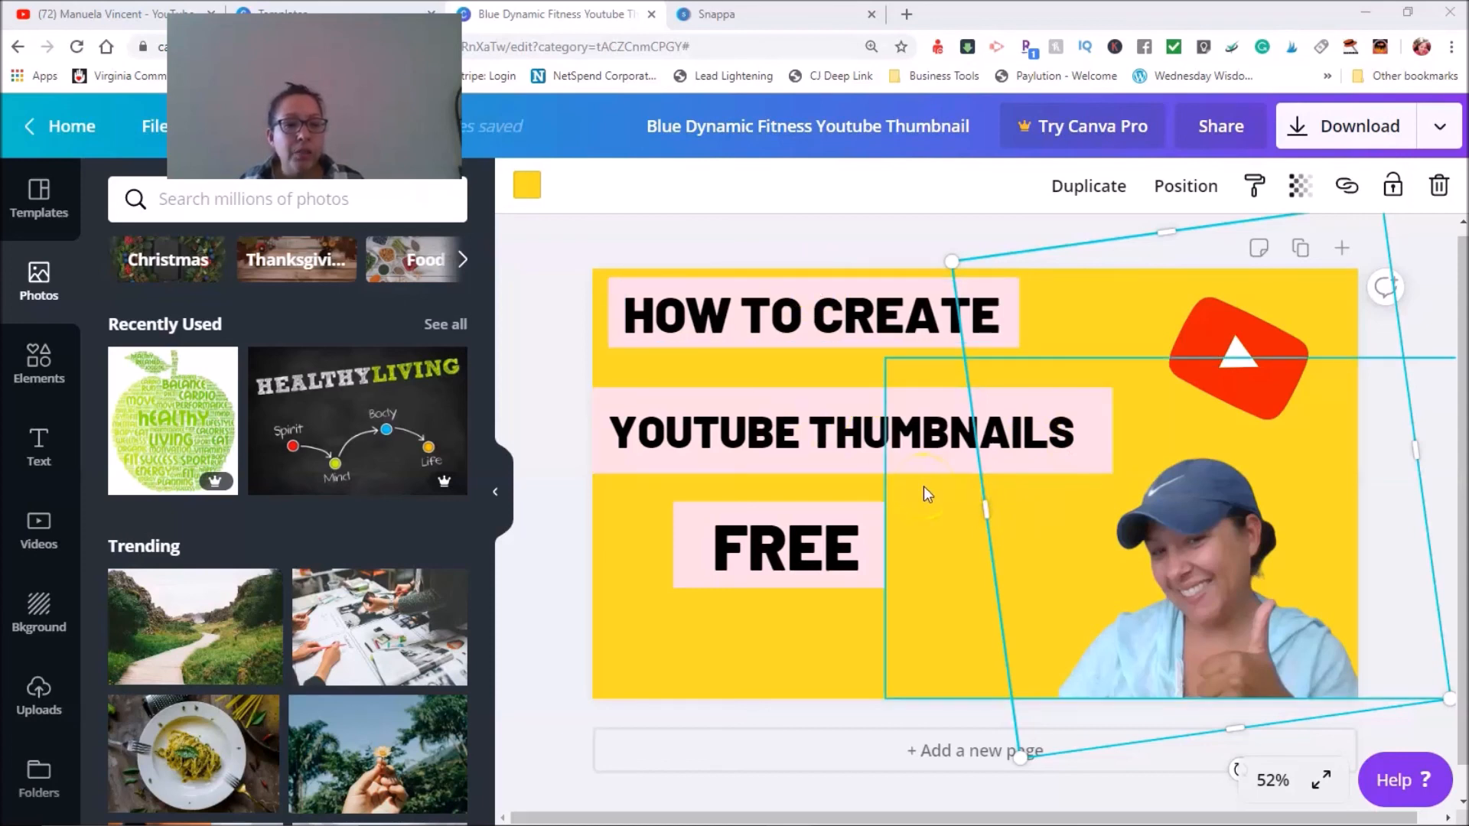
left_click(1441, 132)
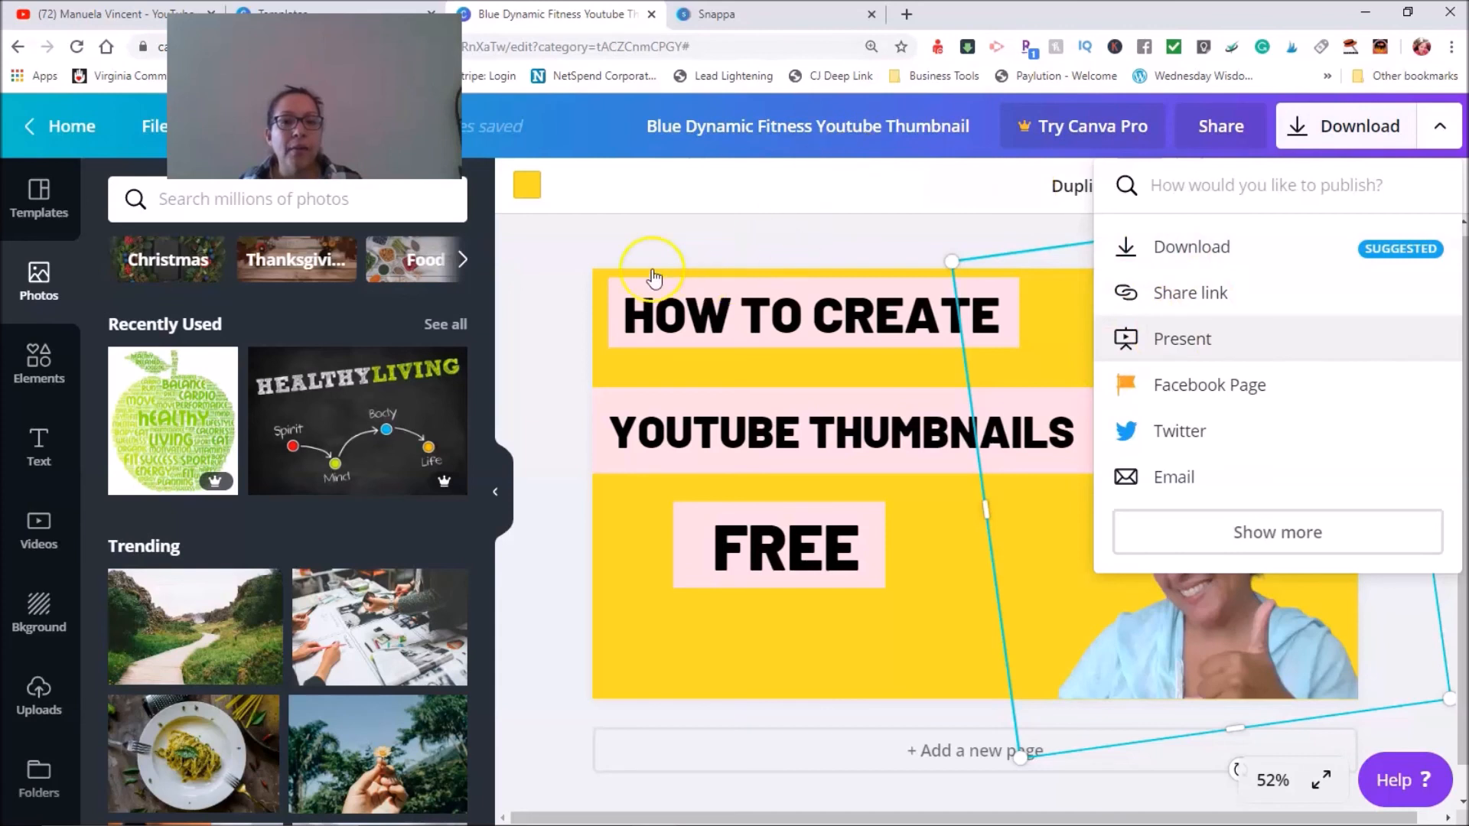
left_click(543, 262)
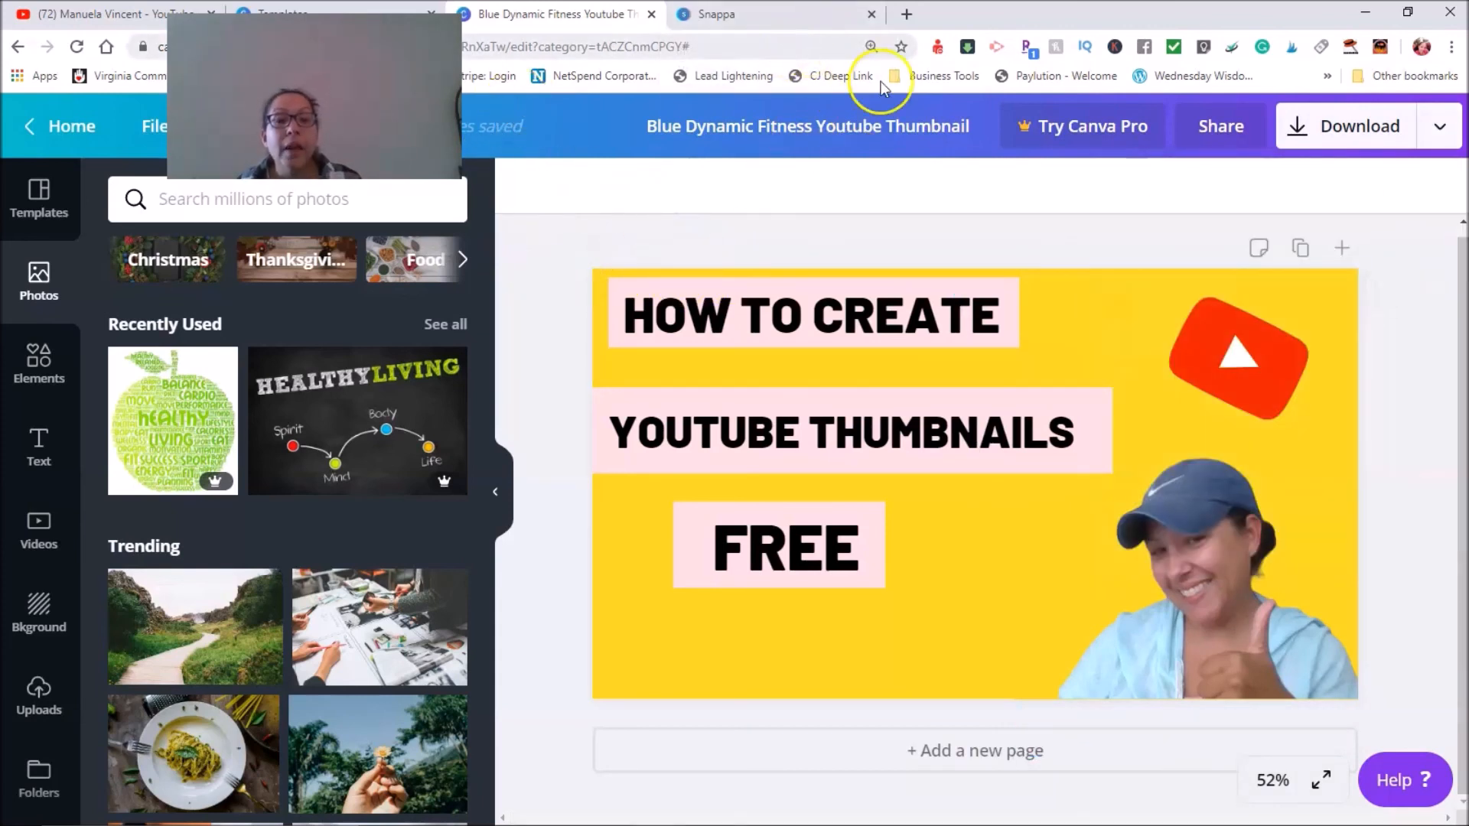
Switch to Snappa, open the YouTube Thumbnail (1280px x 720px) preset and look through its templates.
left_click(778, 23)
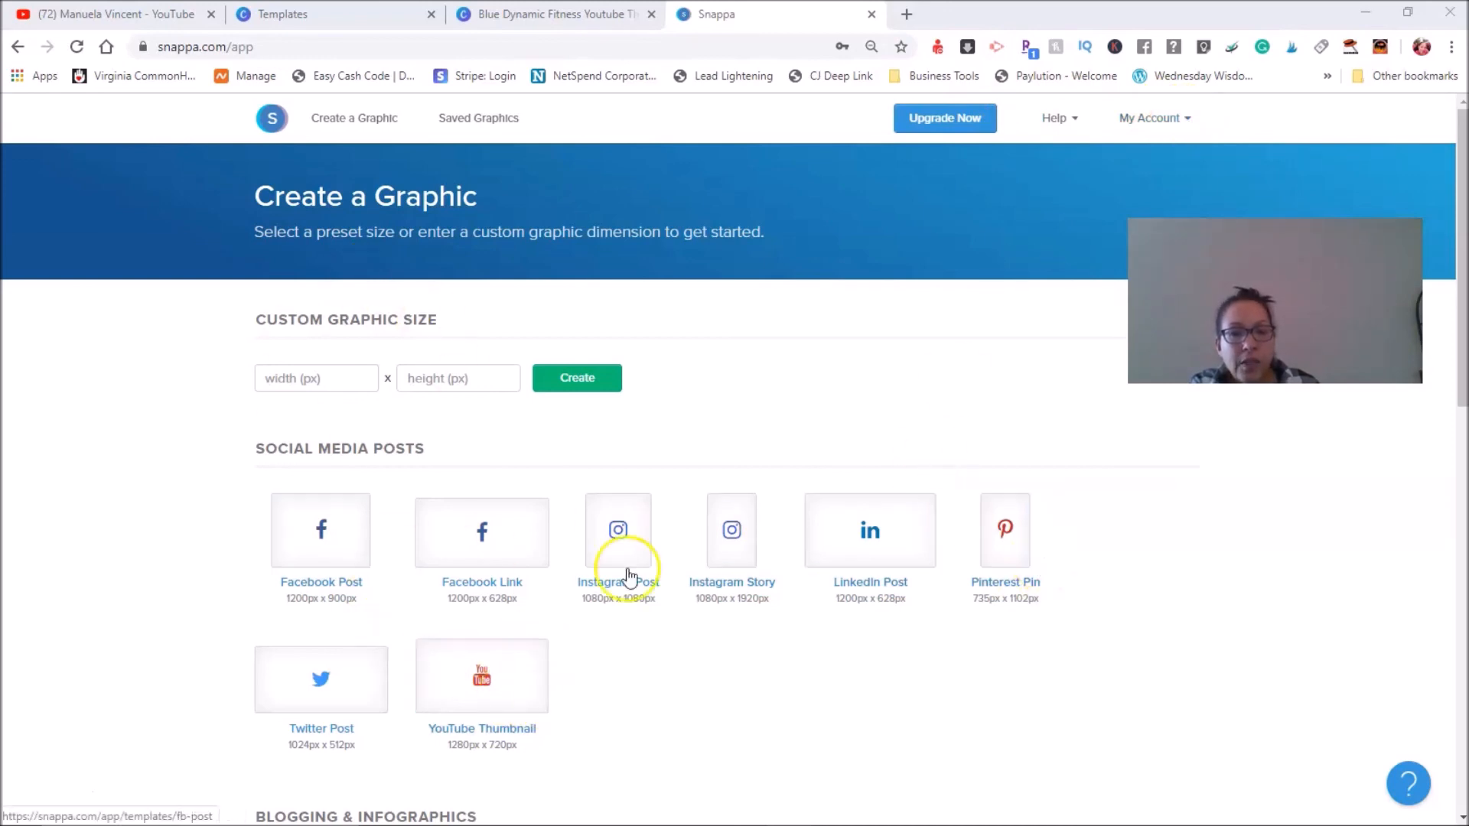
scroll(460, 443, "down", 2)
scroll(472, 462, "up", 2)
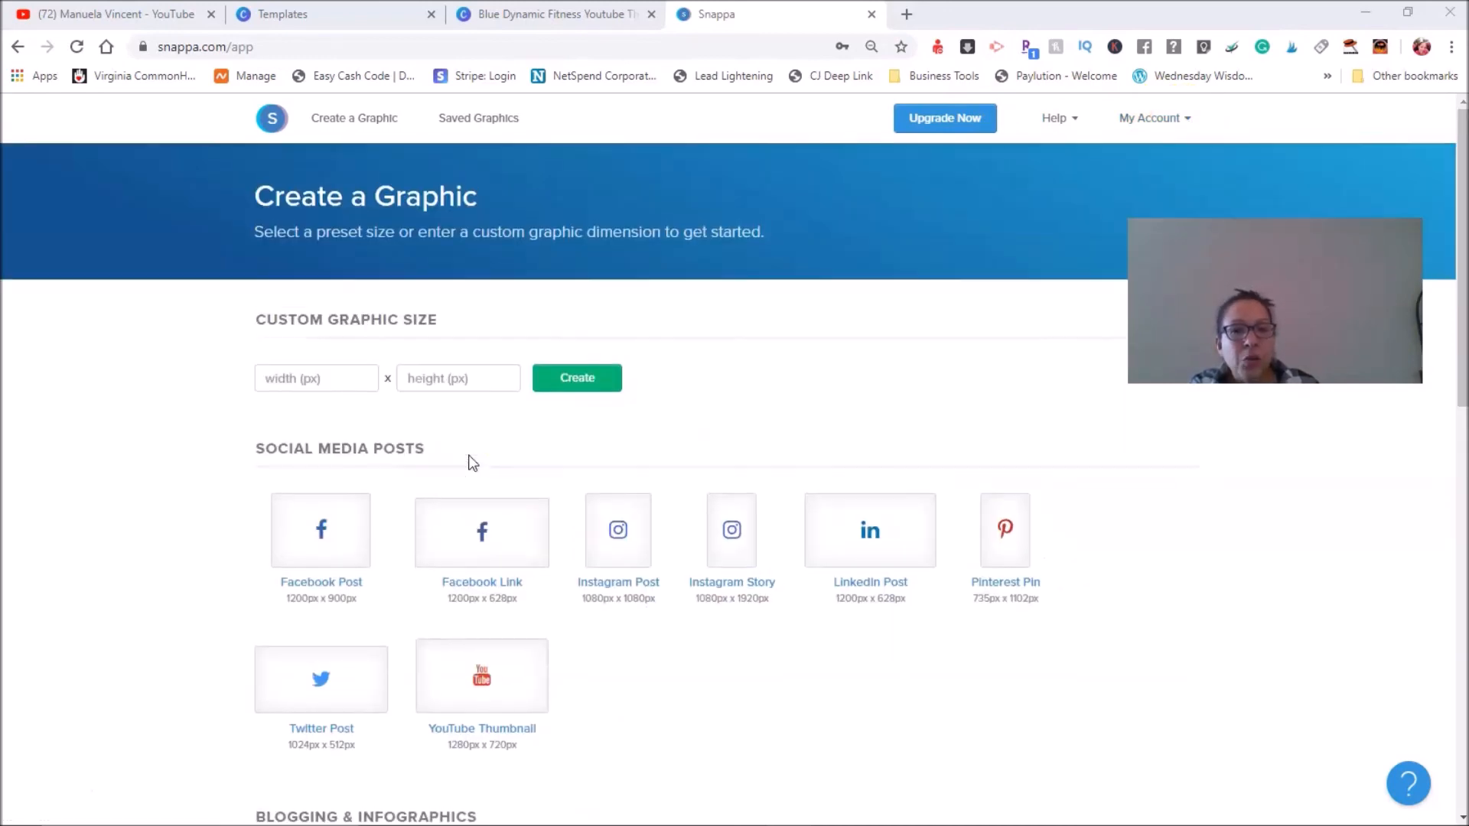
scroll(472, 462, "down", 2)
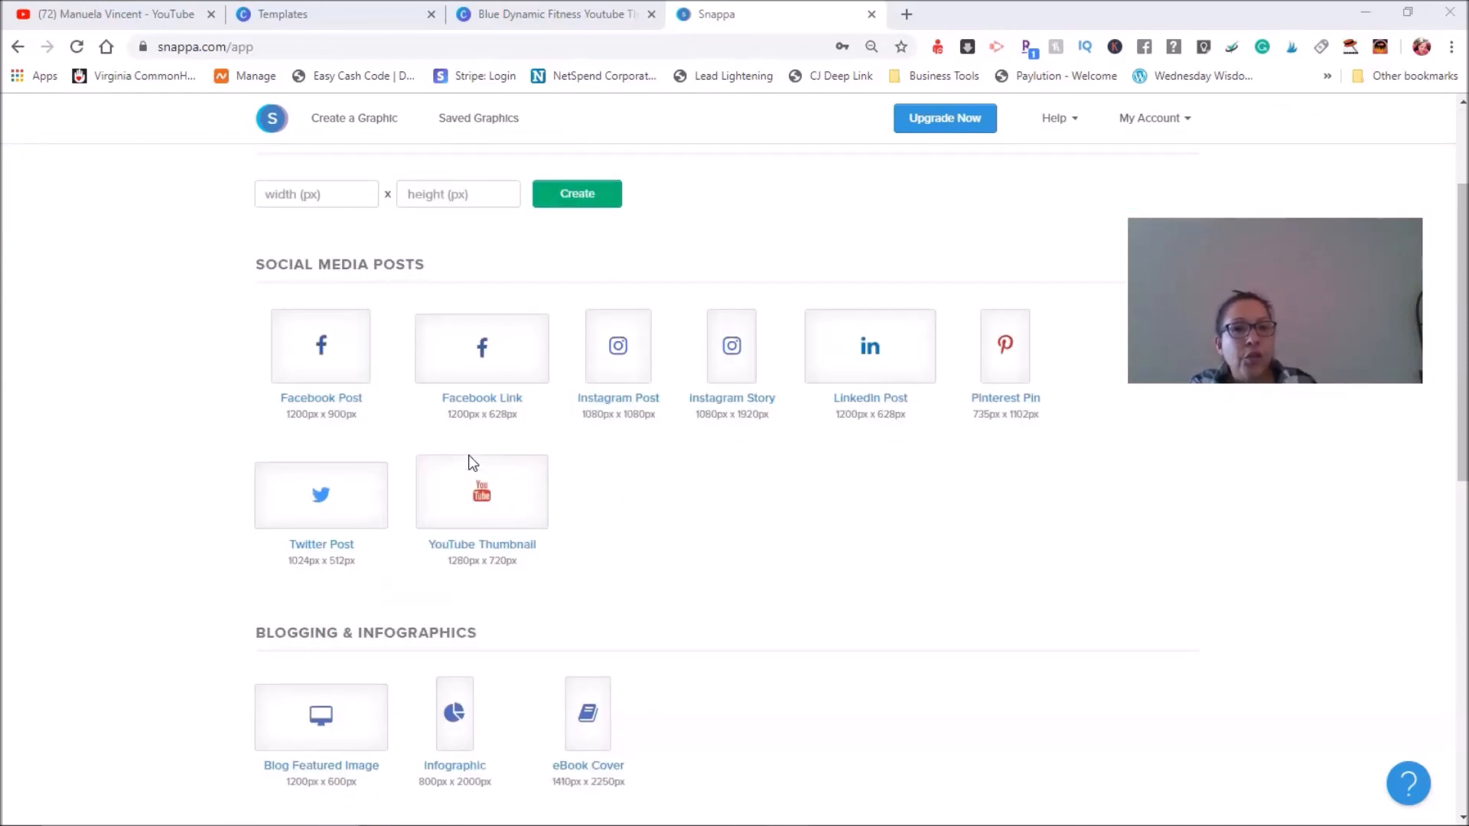
left_click(578, 578)
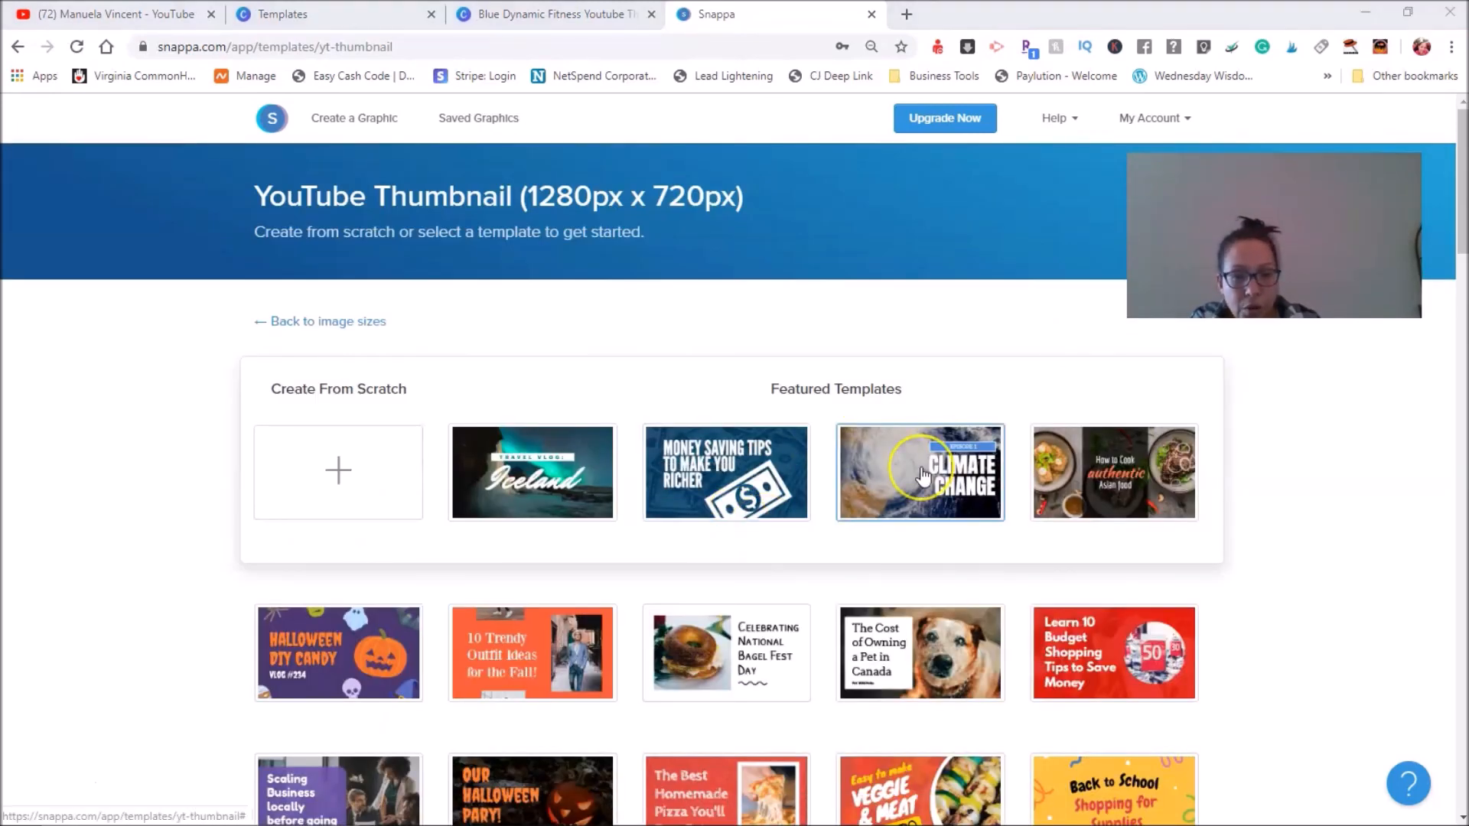
scroll(924, 476, "down", 3)
scroll(924, 476, "up", 1)
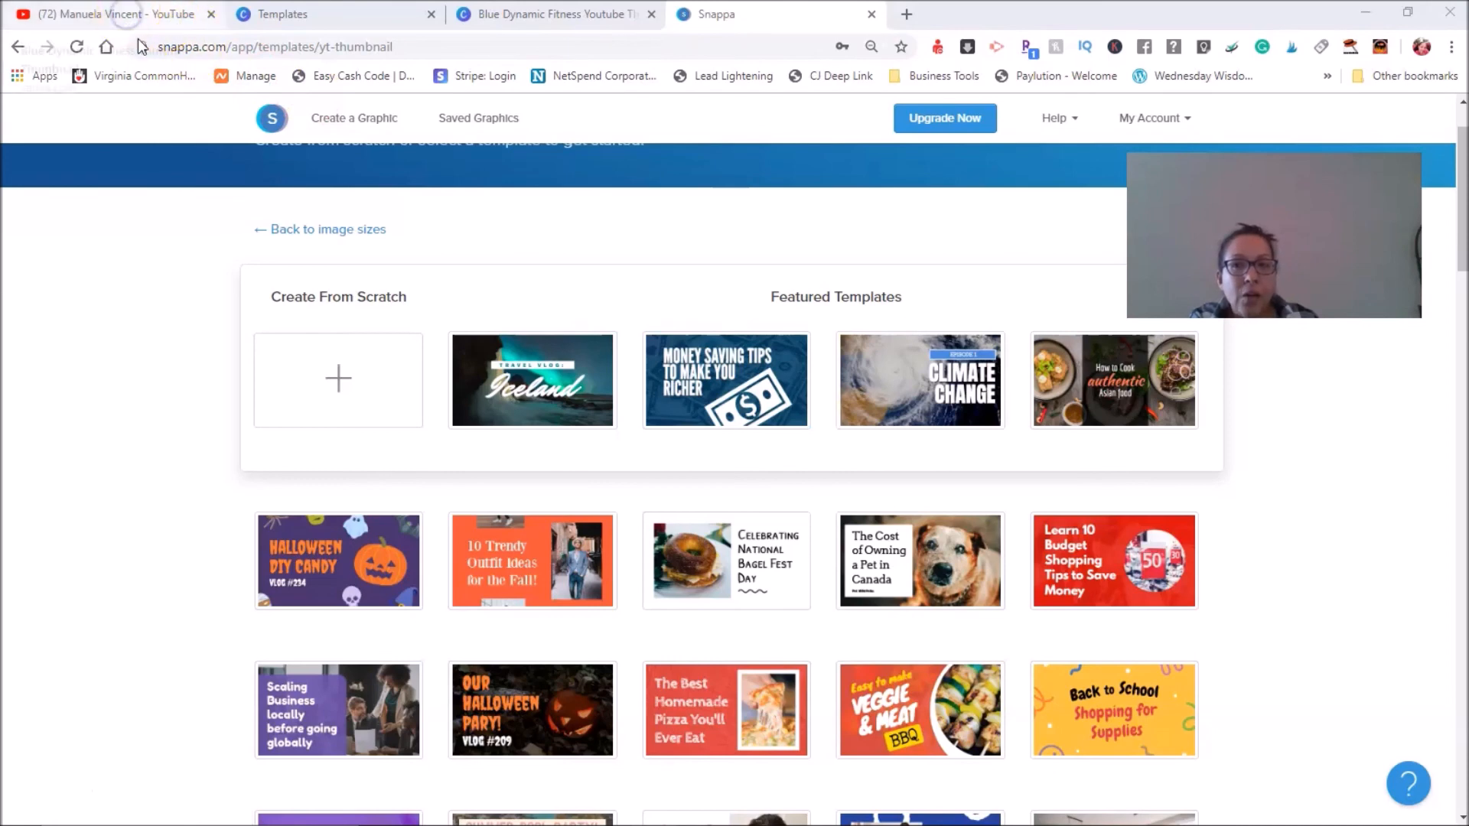
Switch to the YouTube channel's uploads, look at the "How To Make Money With Appen" thumbnail and return to Snappa.
left_click(169, 22)
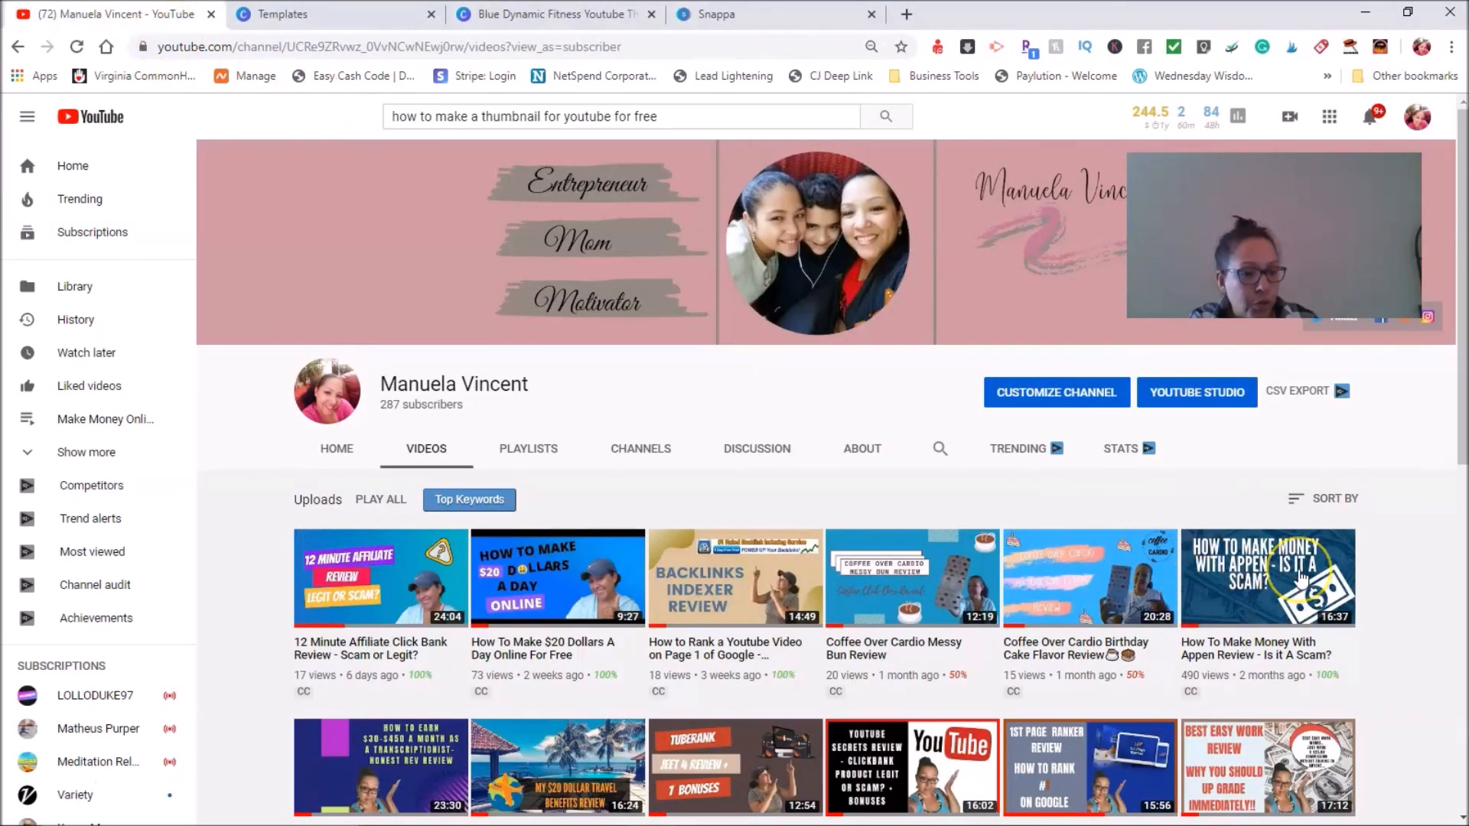
mouse_move(1304, 581)
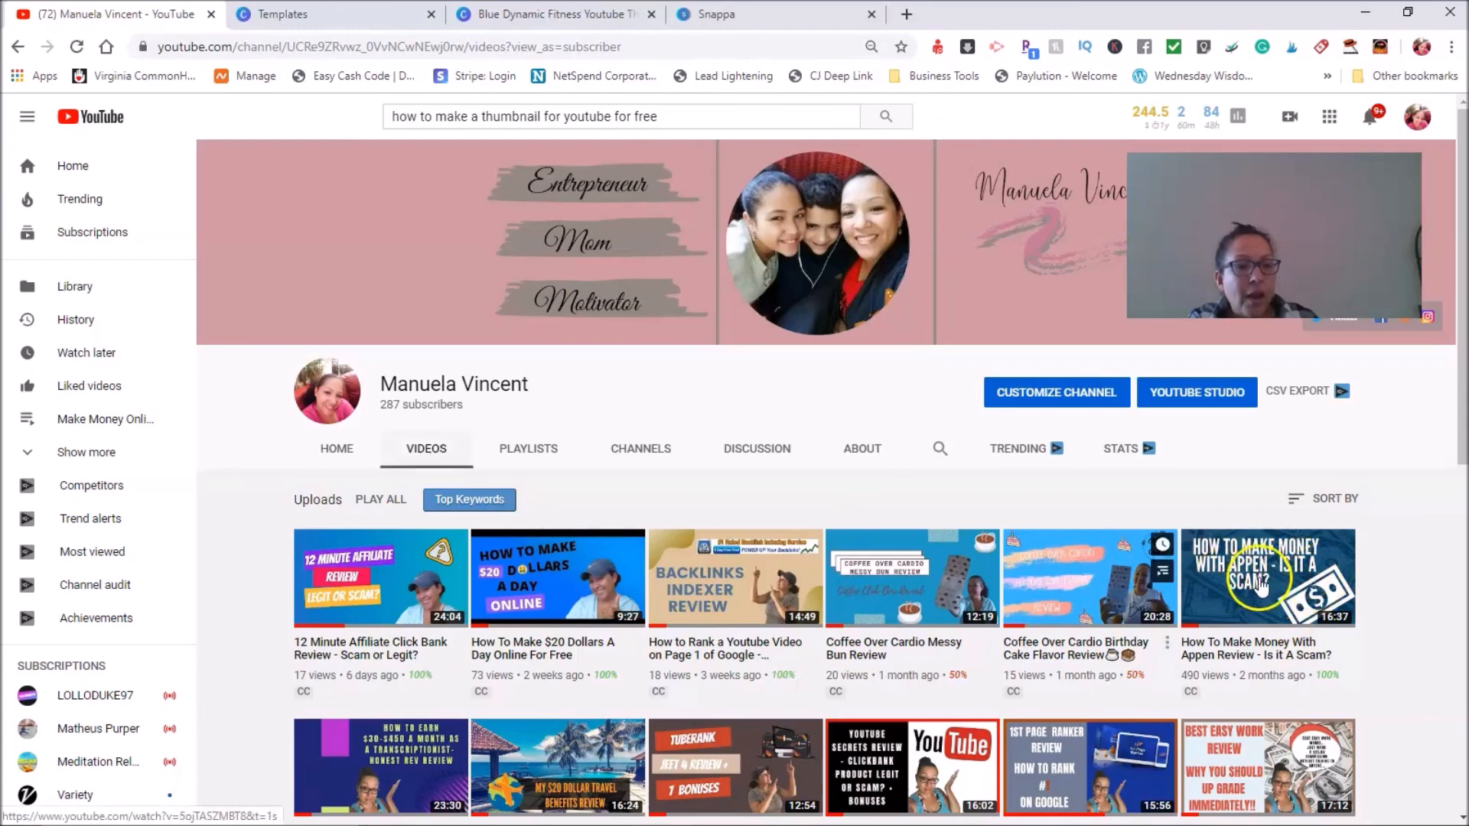
left_click(742, 16)
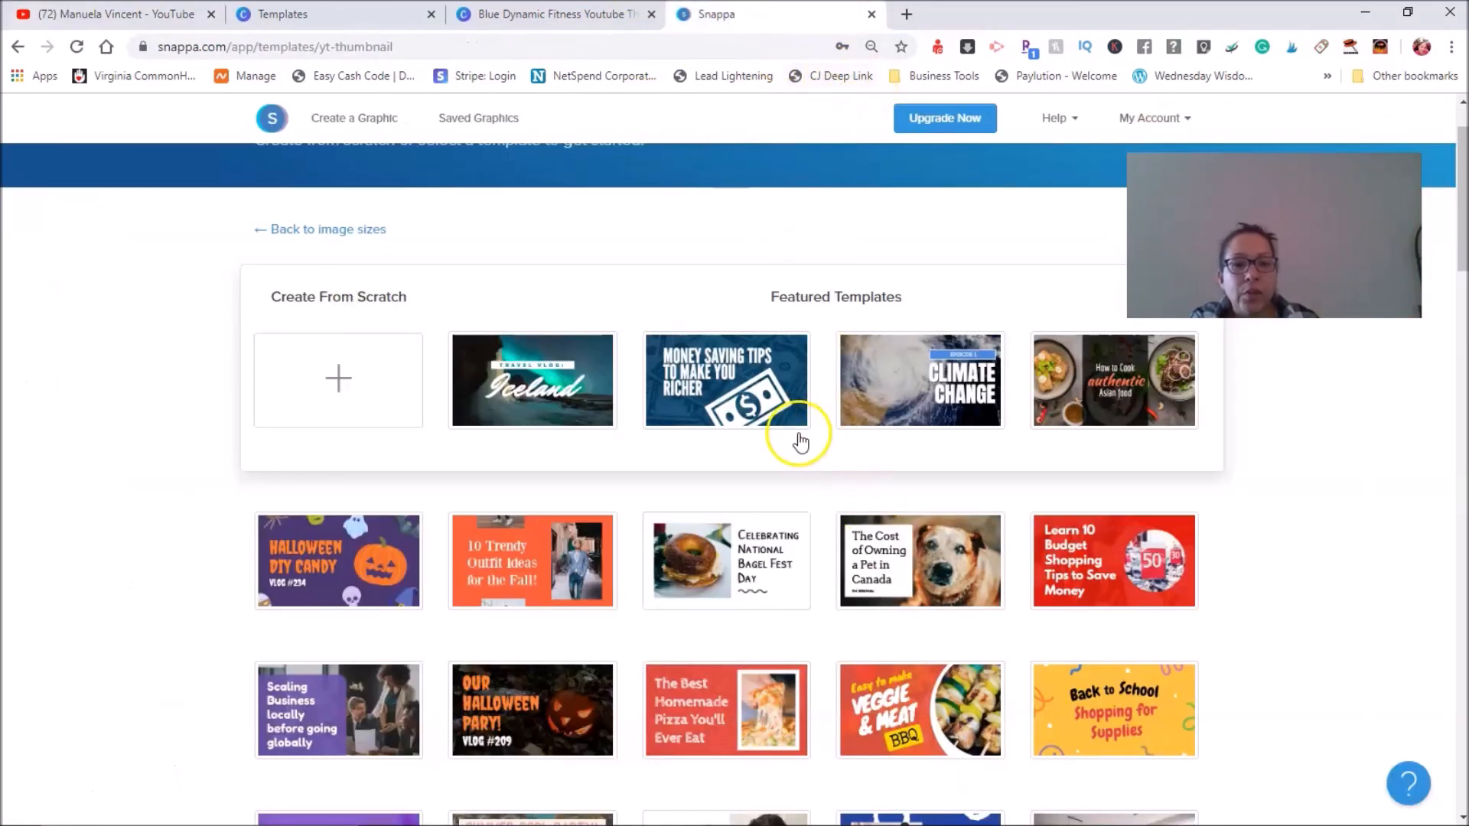
Browse the YouTube thumbnail templates and open the "Top 10 World University Rankings for 2019" design.
scroll(722, 483, "down", 4)
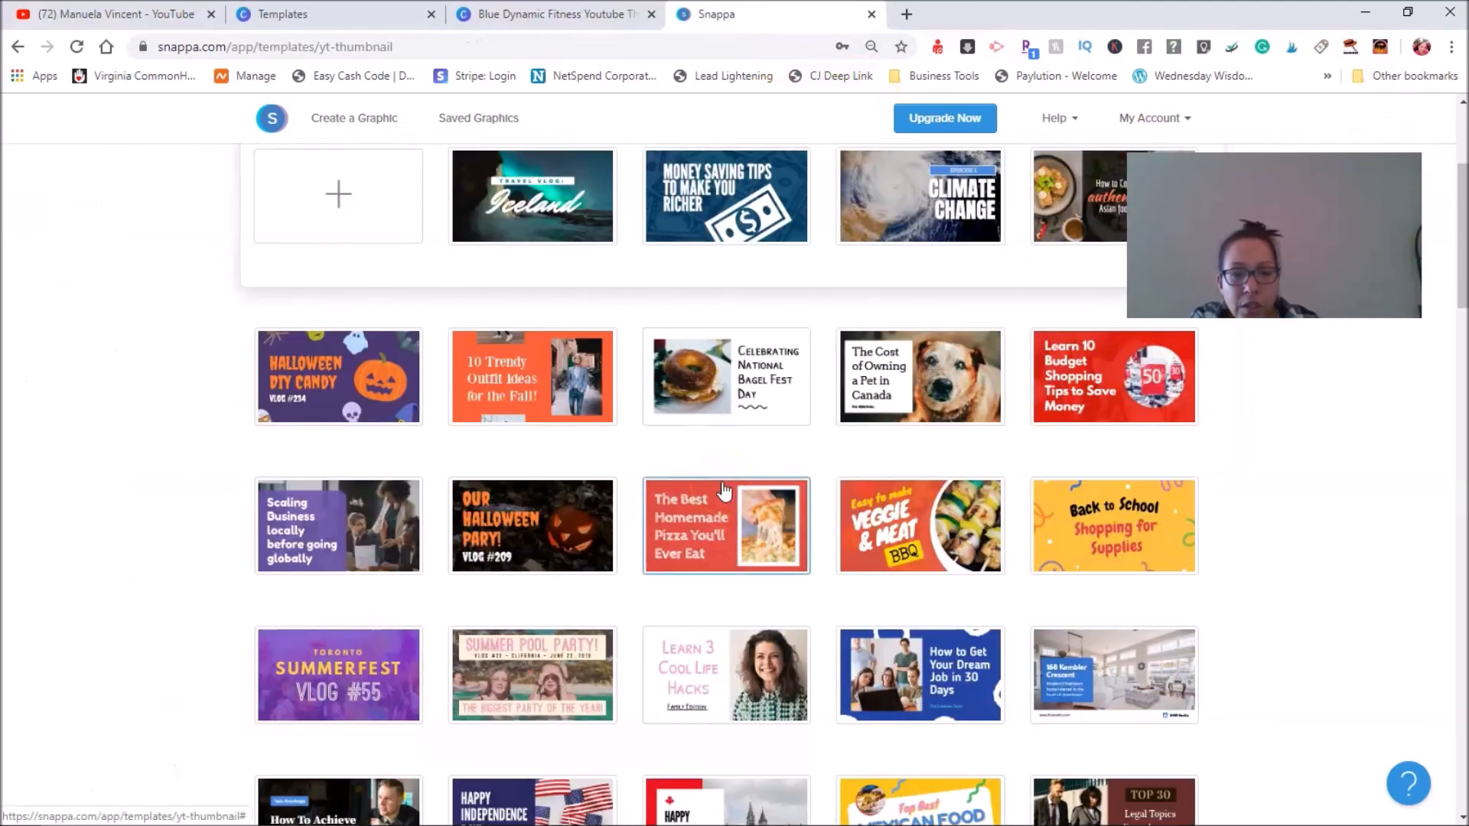
scroll(724, 492, "down", 1)
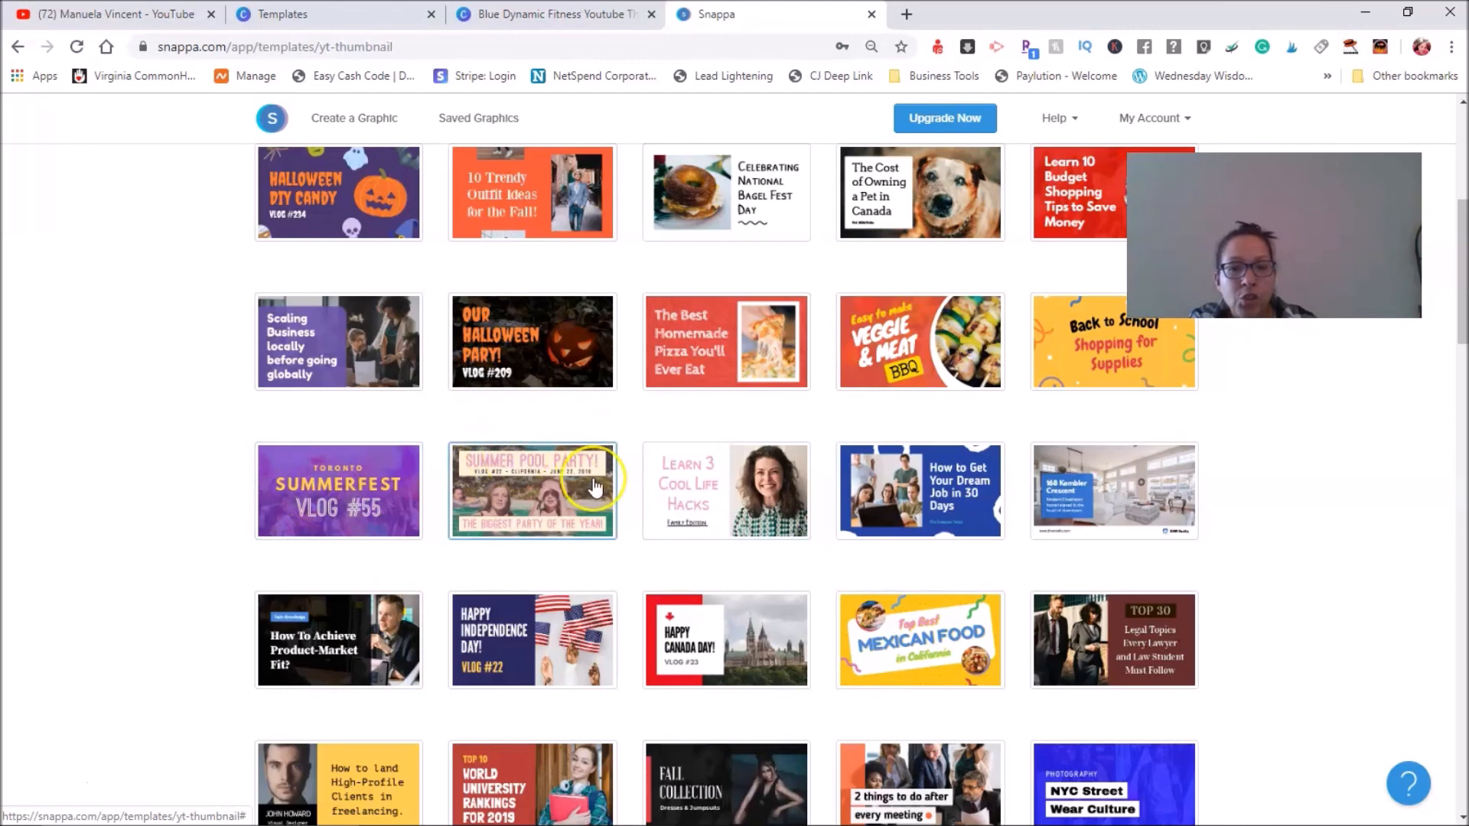
scroll(595, 486, "down", 2)
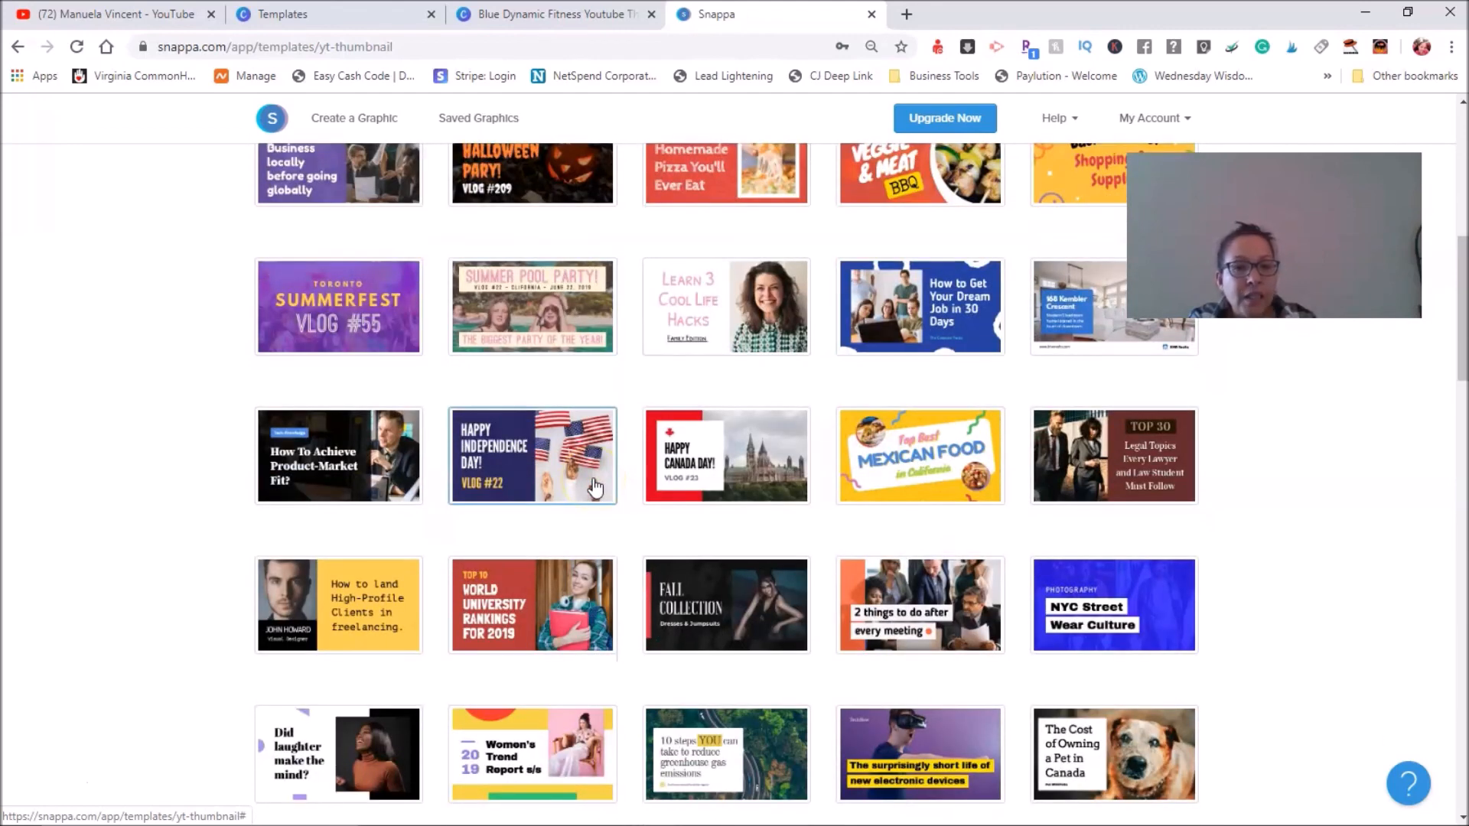
scroll(557, 492, "down", 1)
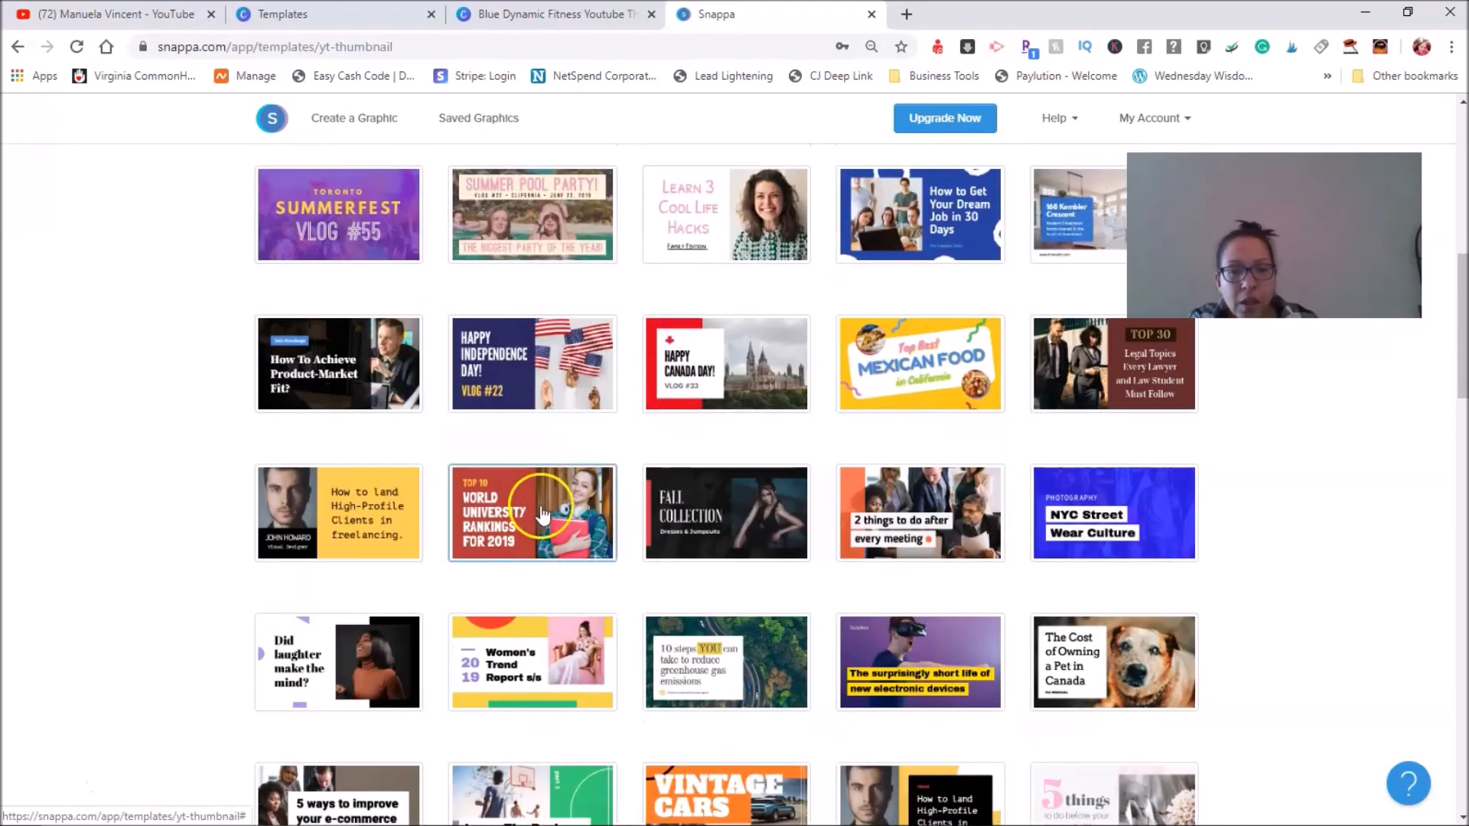
left_click(517, 517)
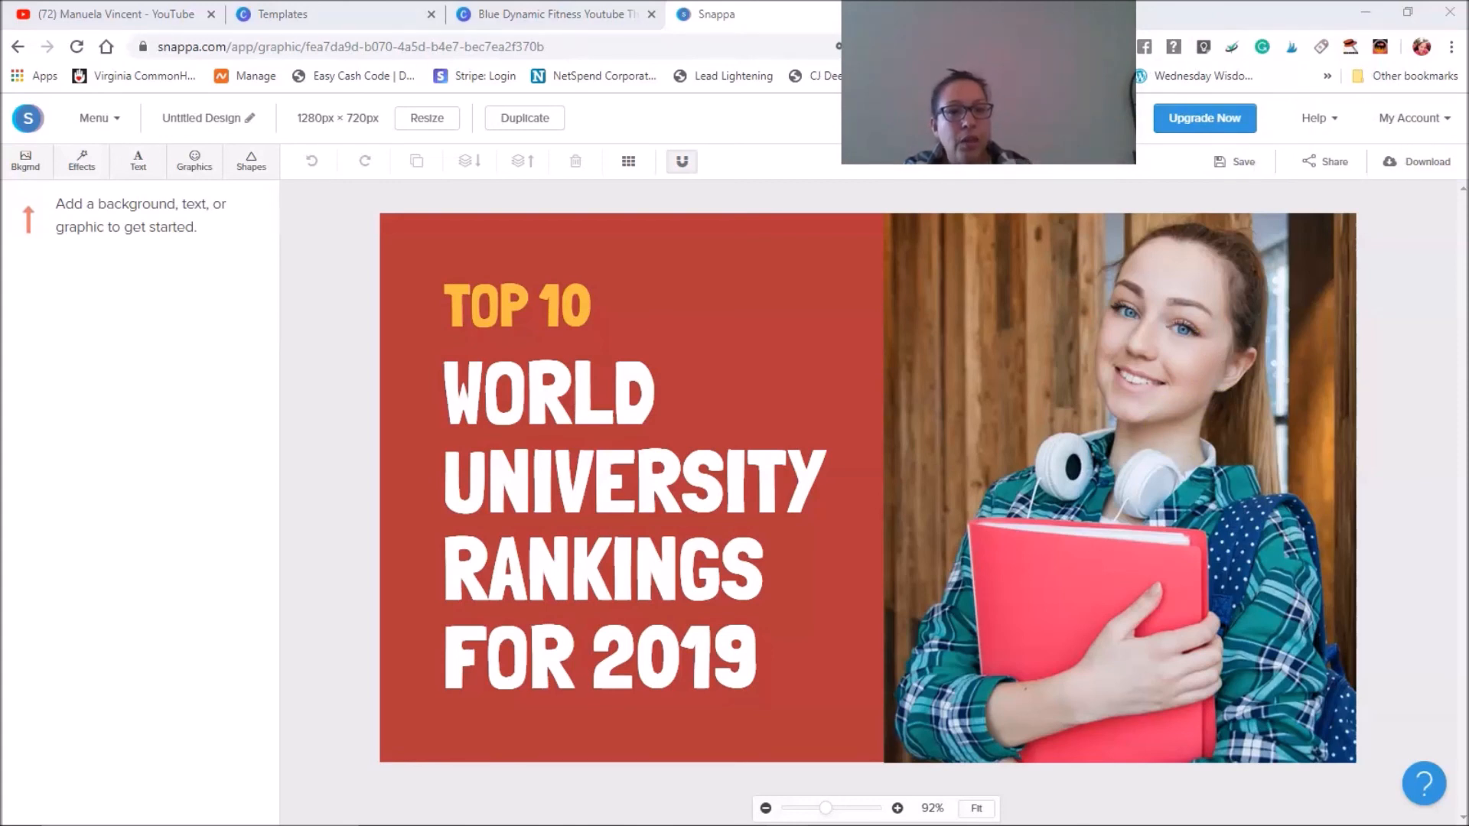
Replace the student photo with the uploaded cut-out of the woman in the blue cap, enlarged at the thumbnail's lower right edge.
left_click(1120, 487)
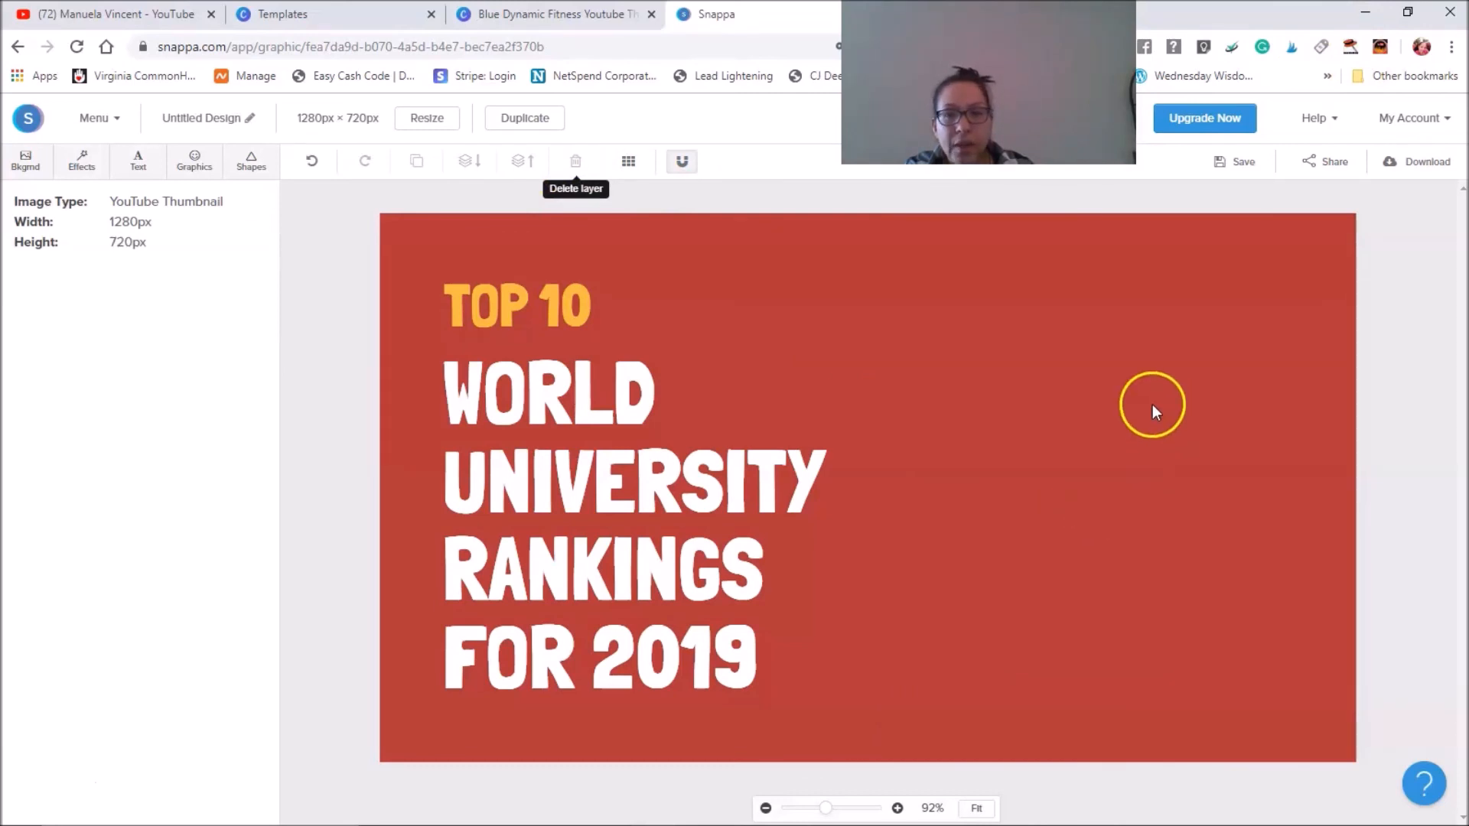
left_click(202, 171)
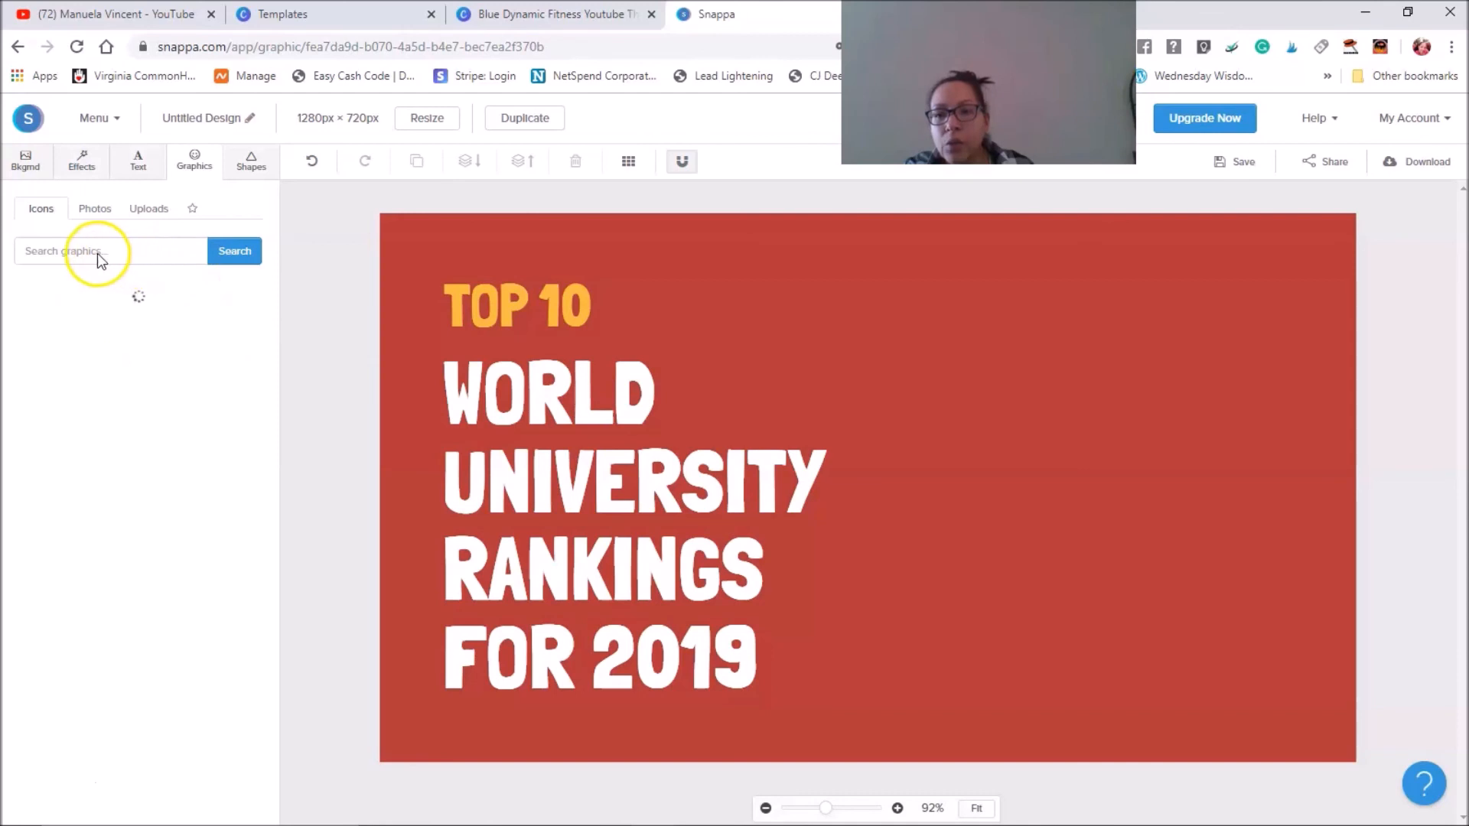
left_click(103, 212)
left_click(155, 217)
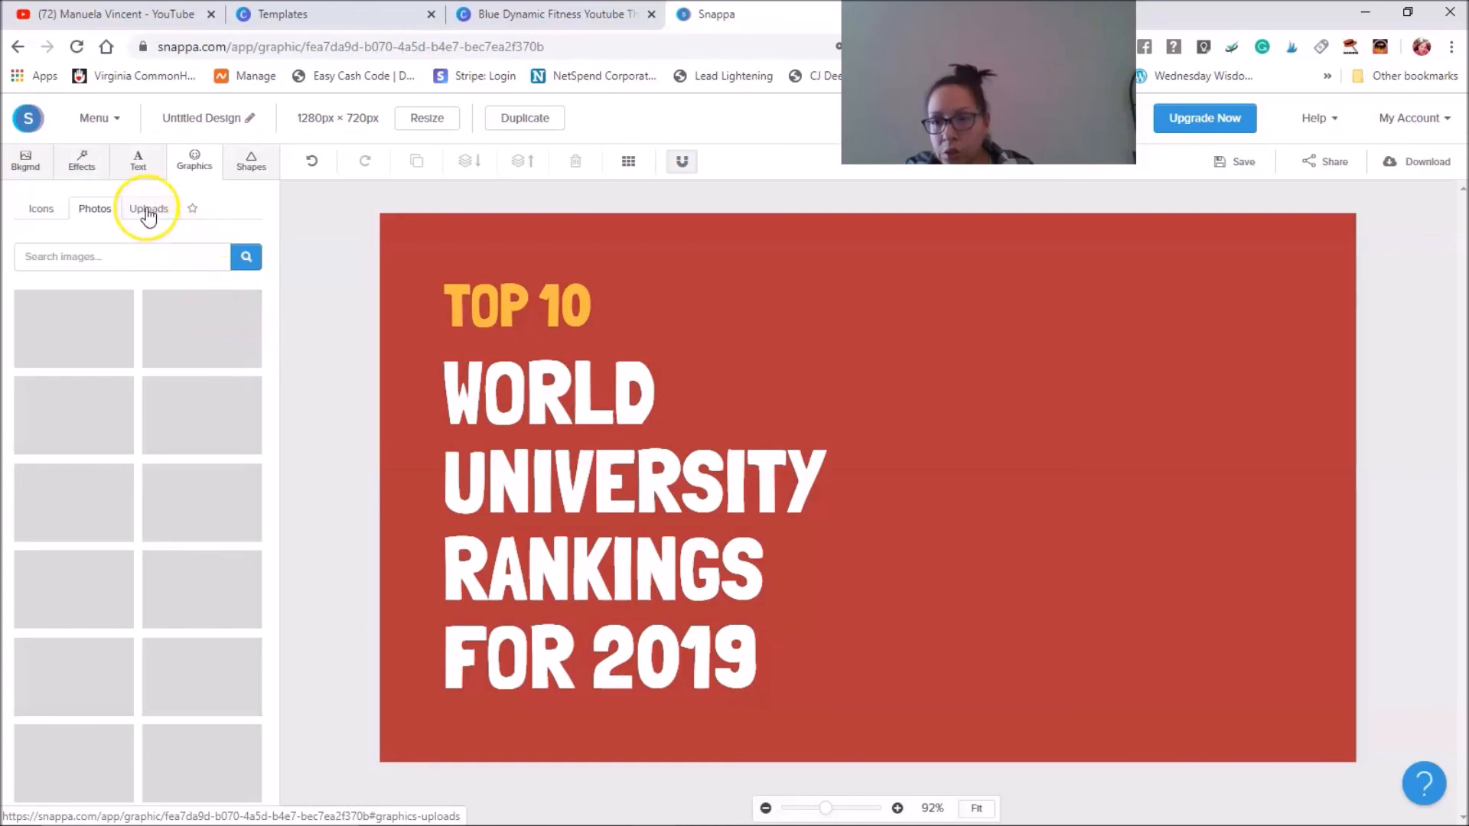
left_click(150, 214)
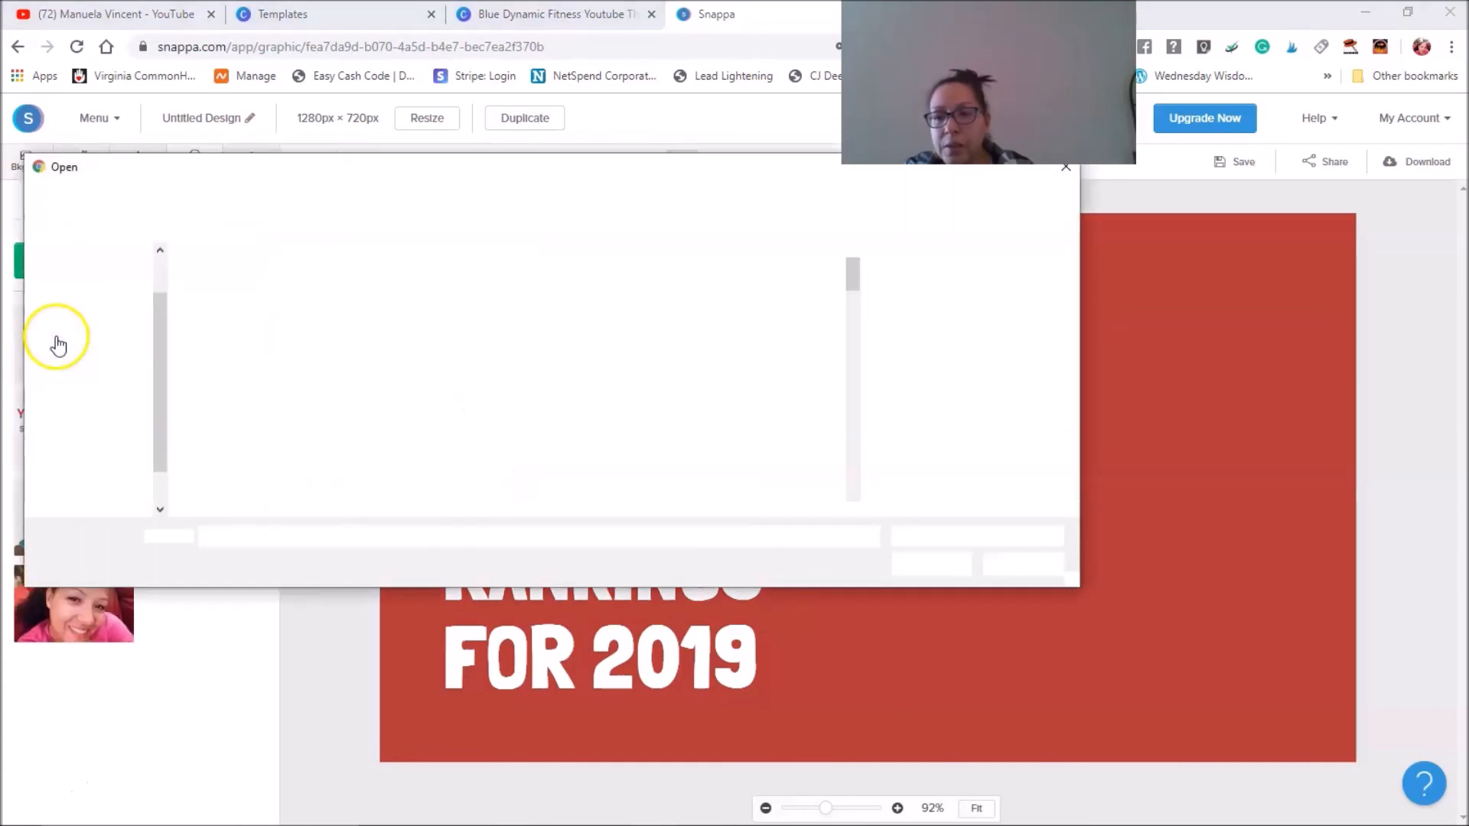
left_click(1066, 173)
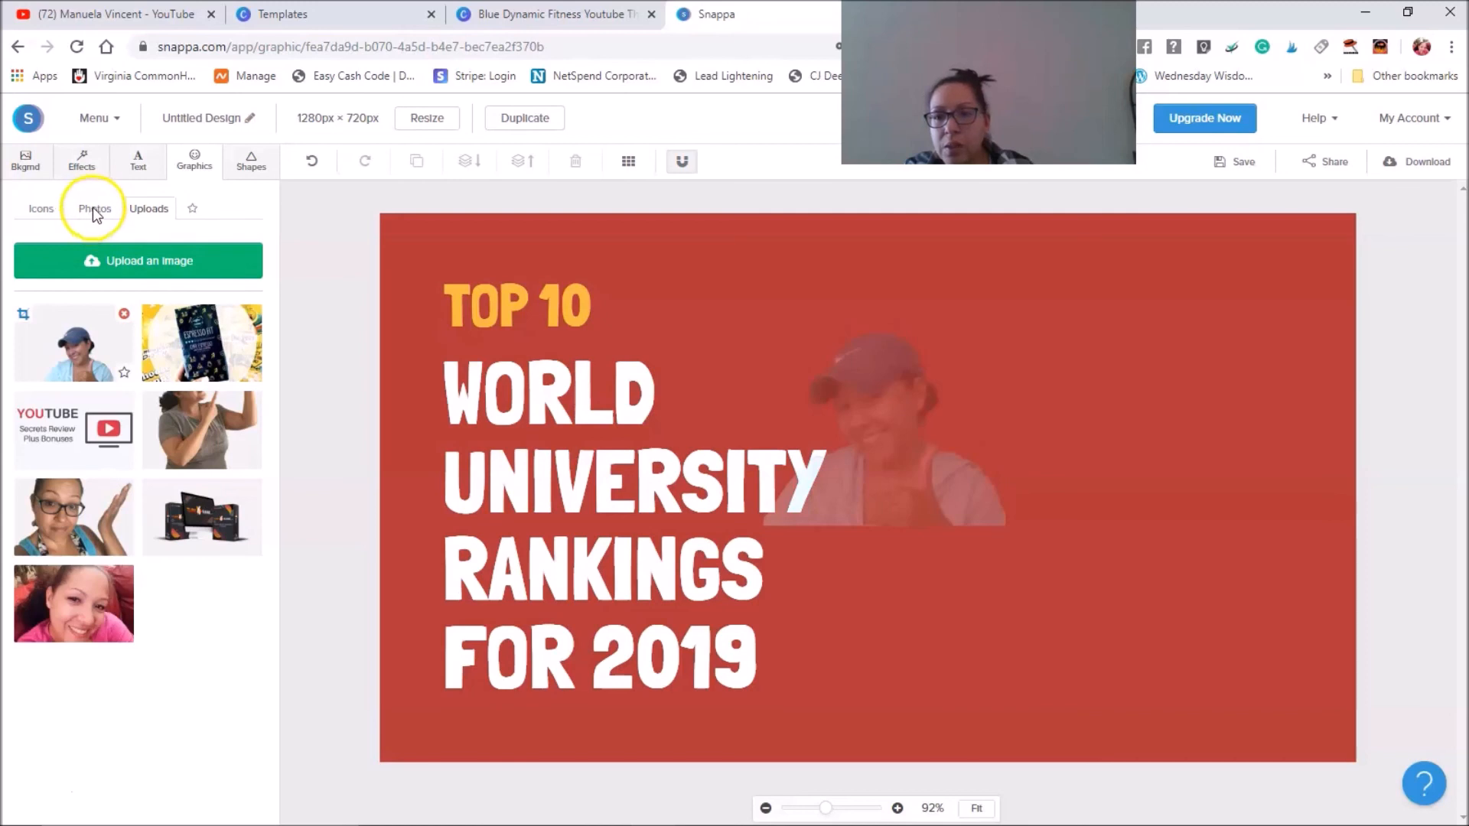
left_click_drag(892, 418, 1043, 502)
left_click_drag(1268, 437, 1357, 229)
left_click_drag(1237, 420, 1158, 490)
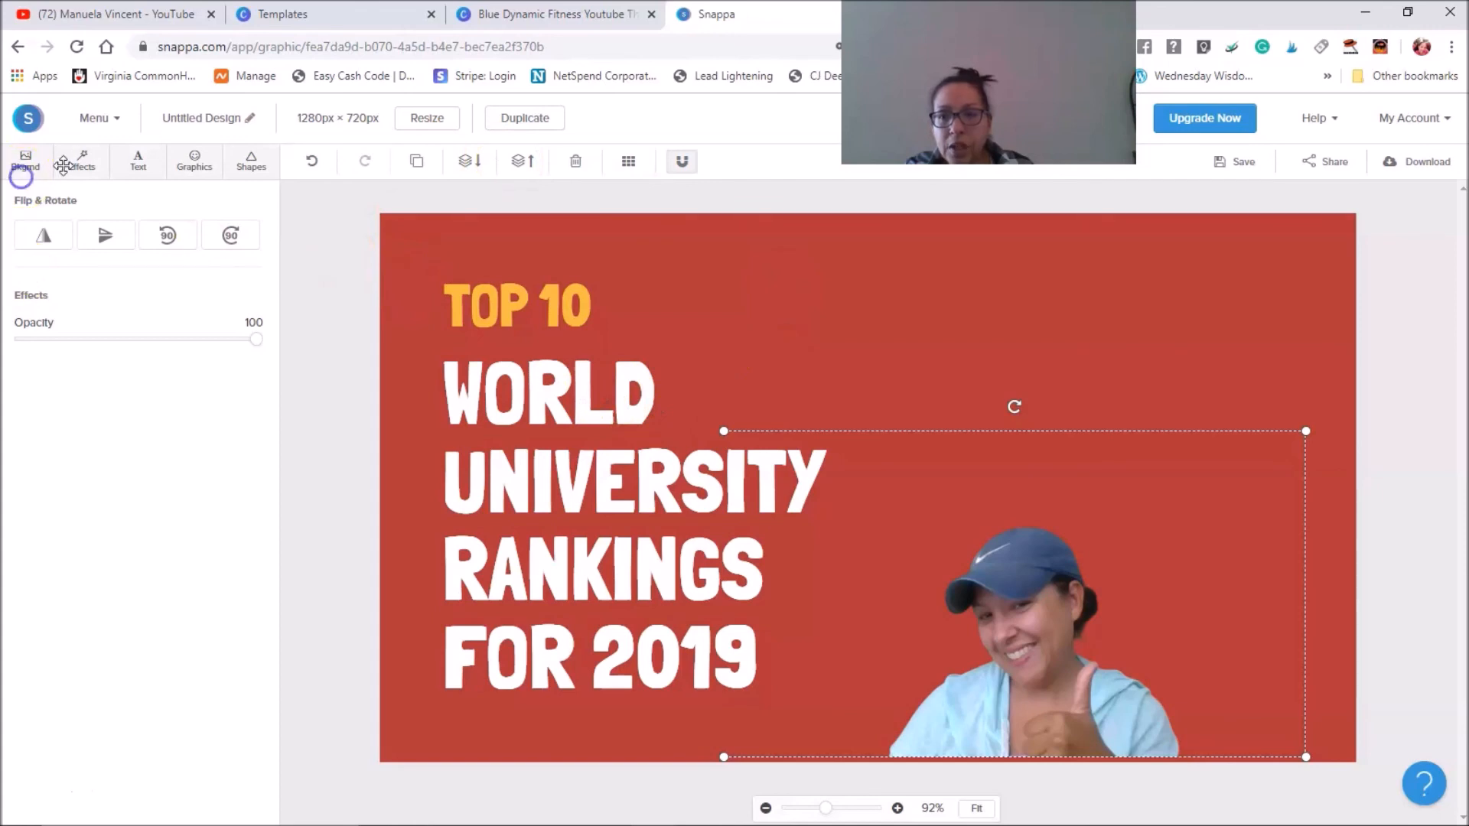
Open the colour setting for the thumbnail's background.
left_click(27, 171)
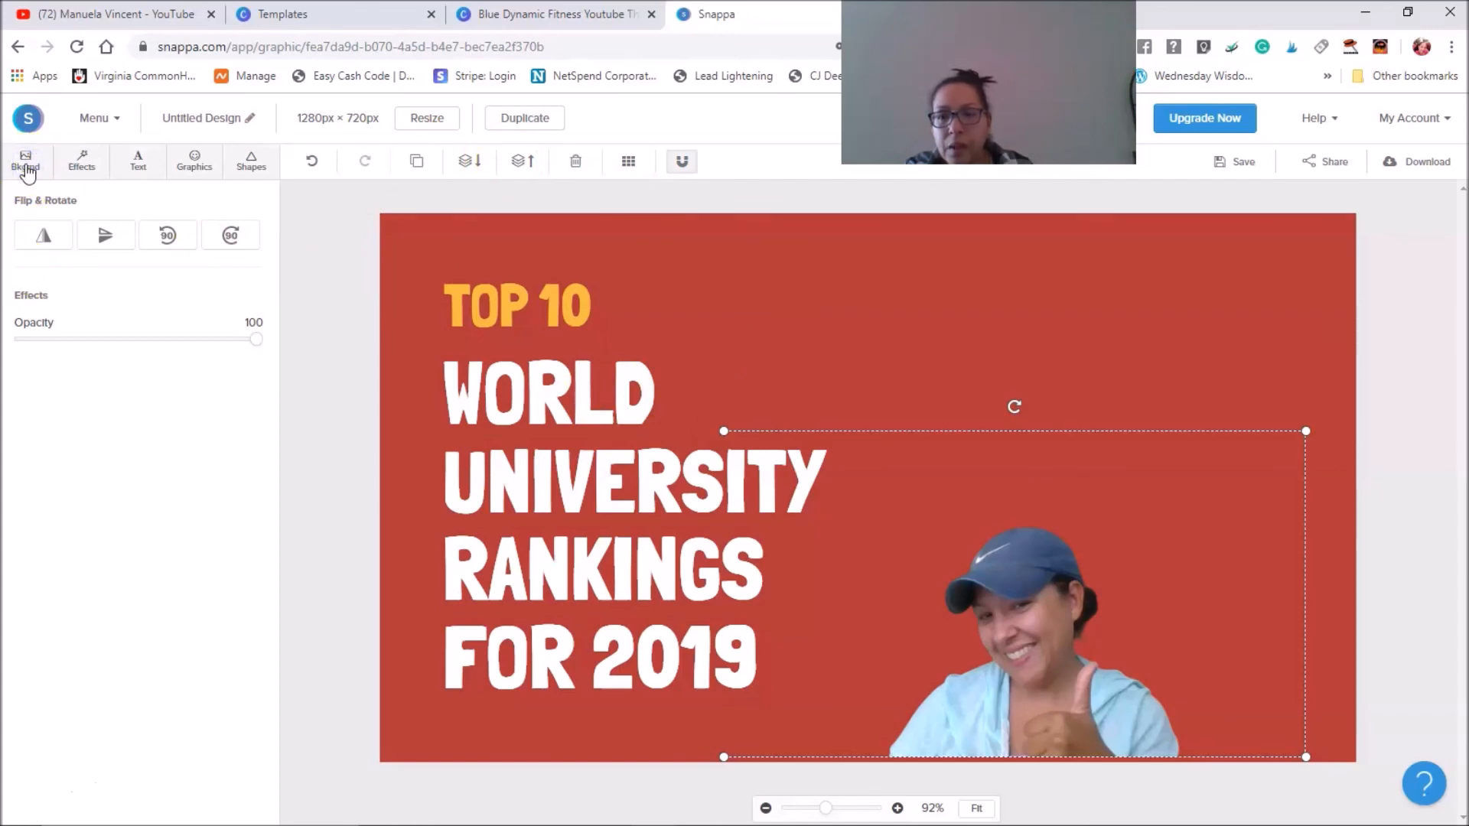
left_click(28, 172)
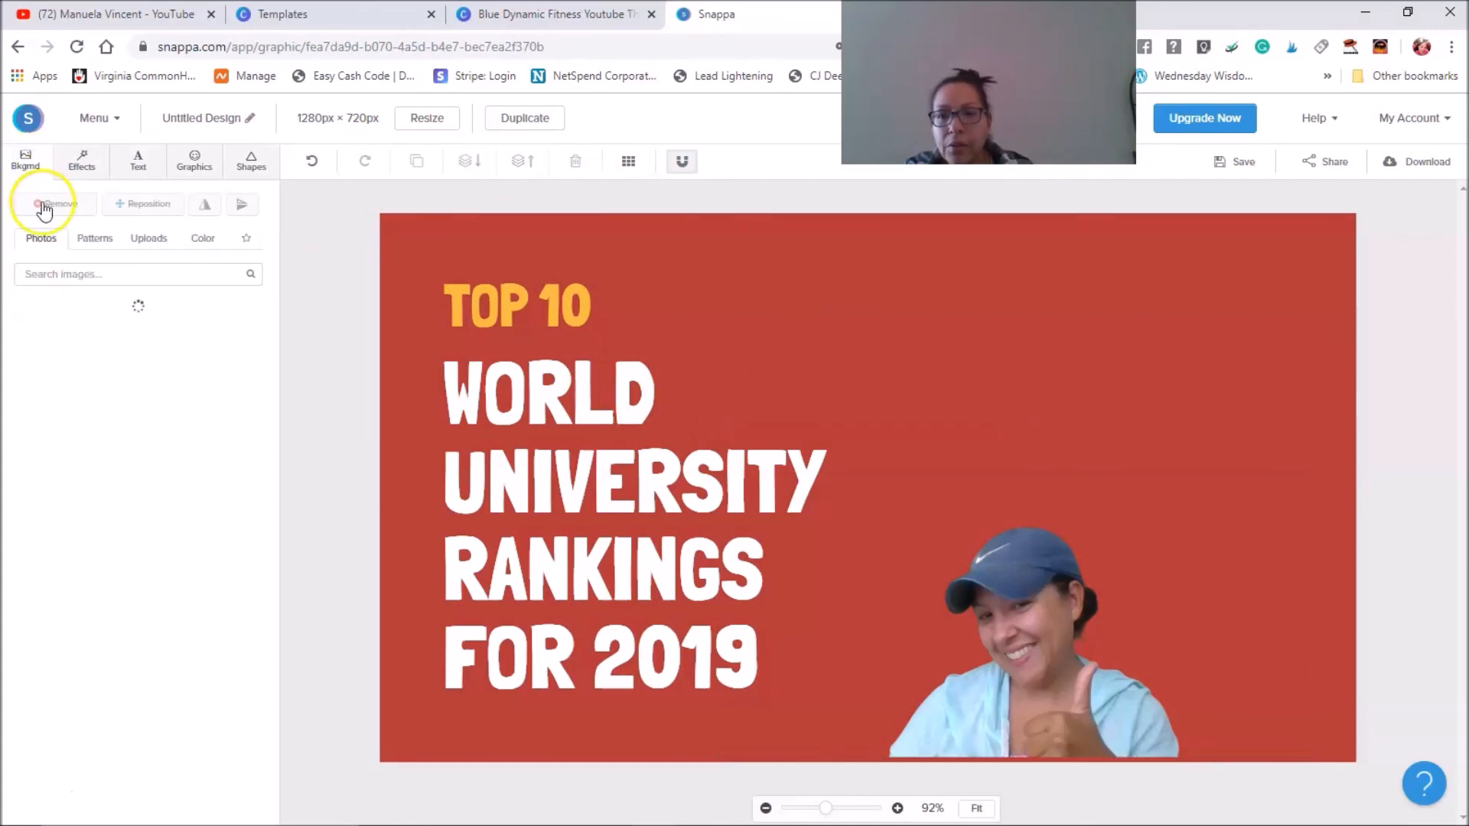
left_click(201, 239)
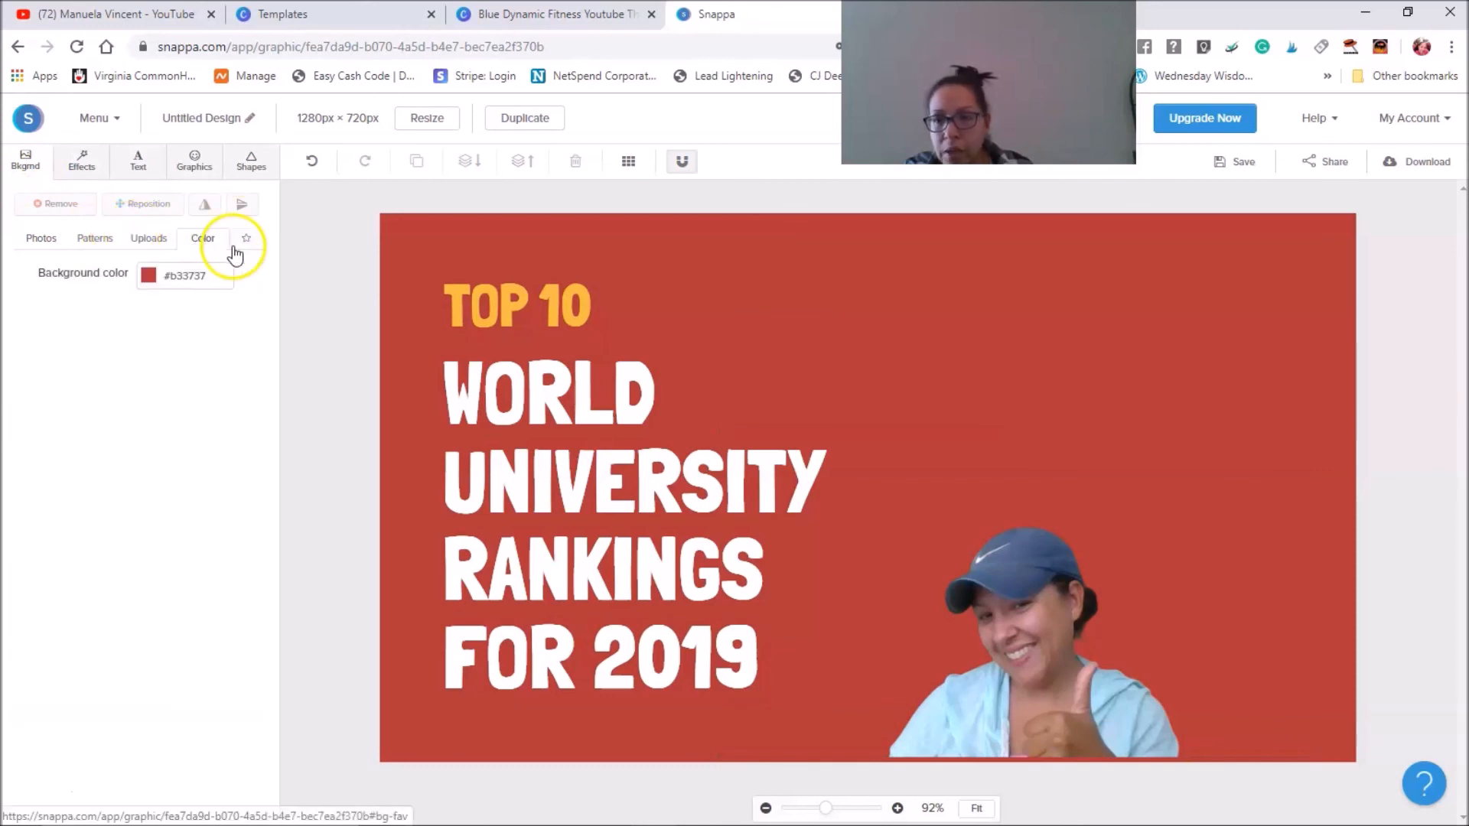